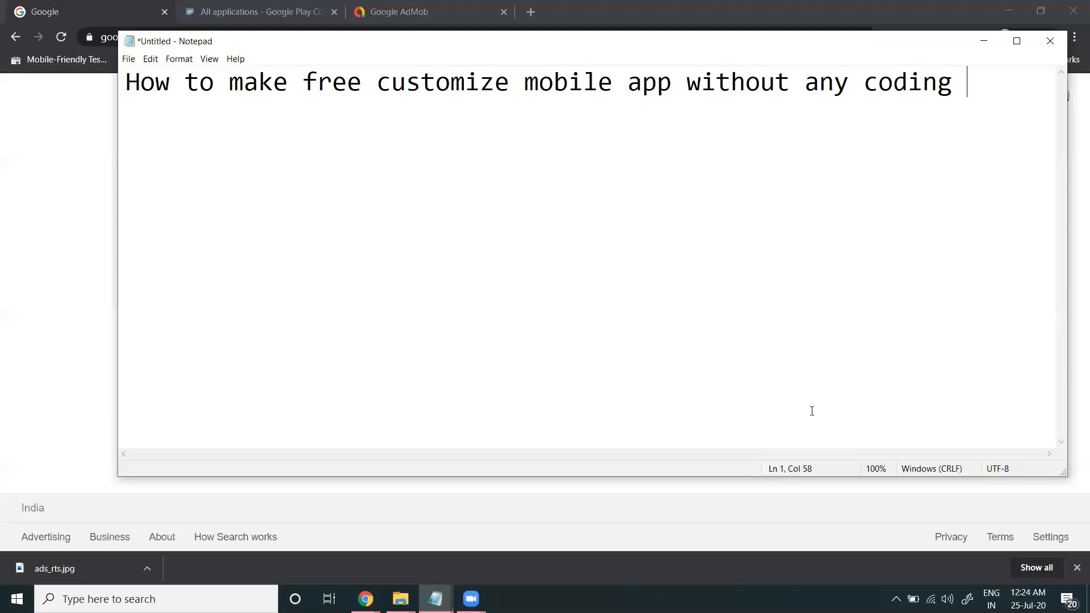
Step: Minimize Notepad and load andromo.com in a new Chrome tab
{"action": "left_click", "coordinate": [984, 42]}
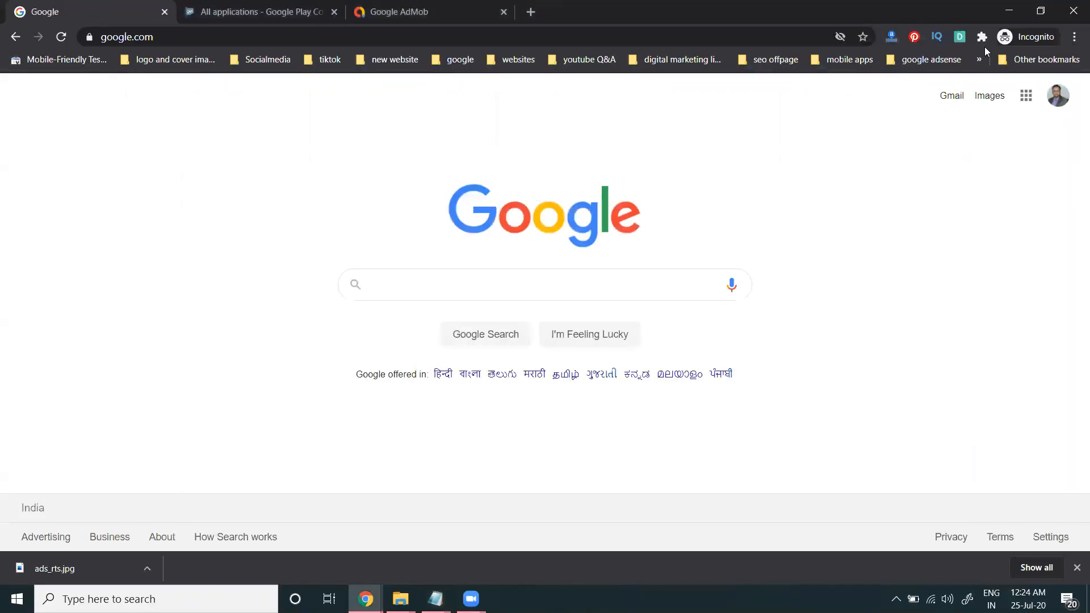
{"action": "left_click", "coordinate": [530, 12]}
{"action": "type", "text": "andromo.com"}
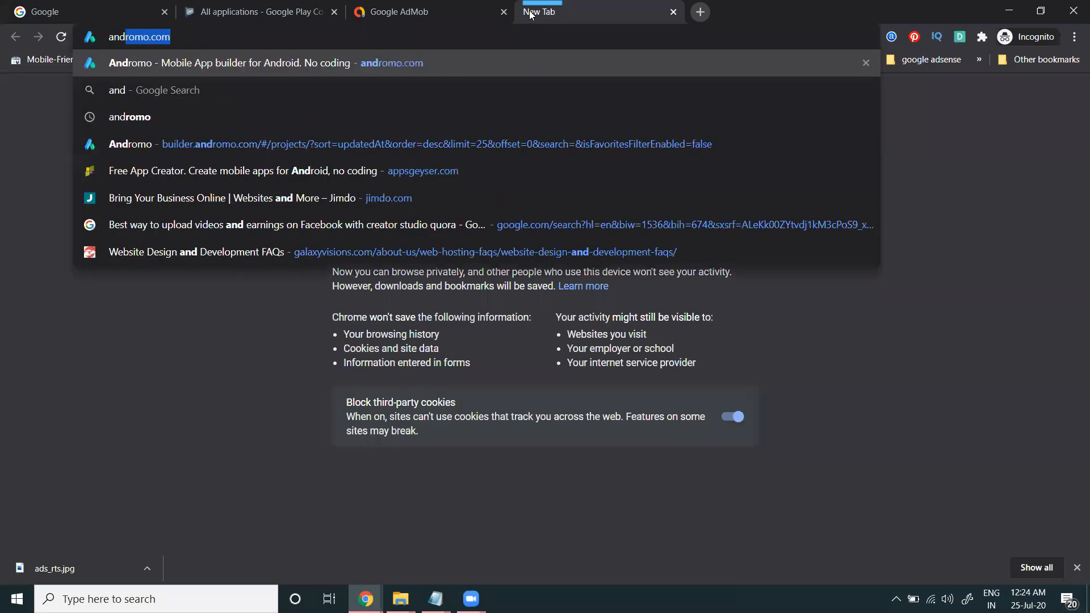
{"action": "key", "text": "Return"}
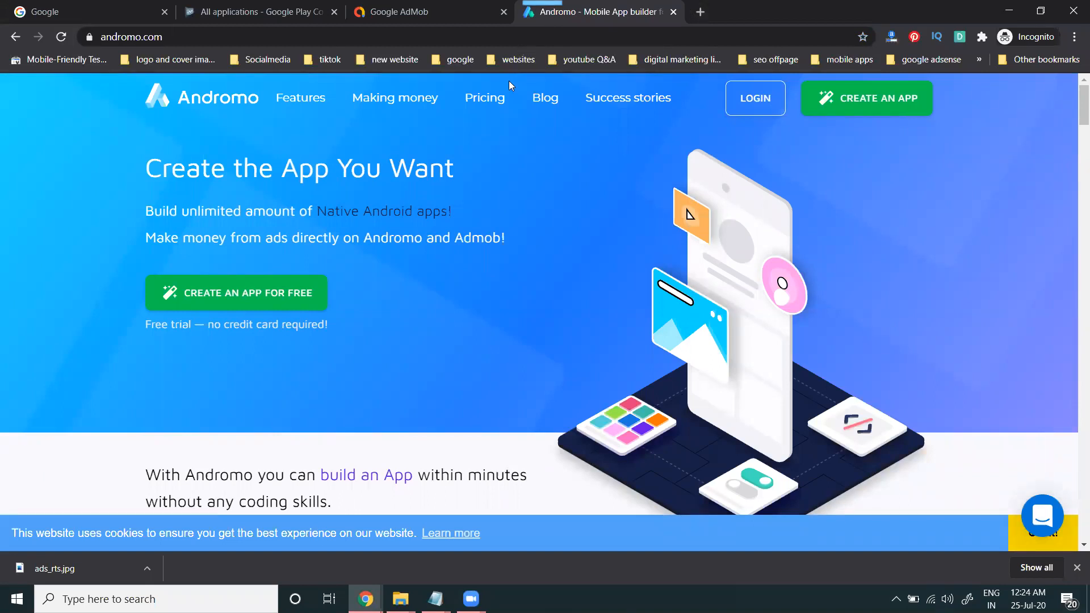
Step: Look over Andromo's pricing plans, then log in with a Google account
{"action": "left_click", "coordinate": [496, 109]}
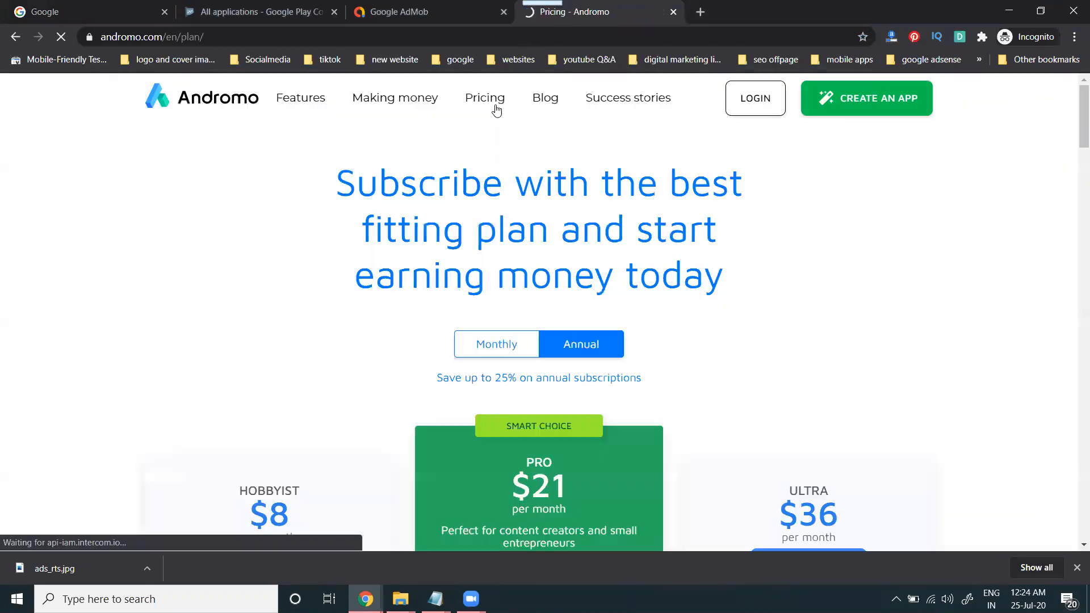
{"action": "scroll", "coordinate": [531, 218], "scroll_direction": "down", "scroll_amount": 5}
{"action": "scroll", "coordinate": [388, 223], "scroll_direction": "up", "scroll_amount": 5}
{"action": "left_click", "coordinate": [741, 103]}
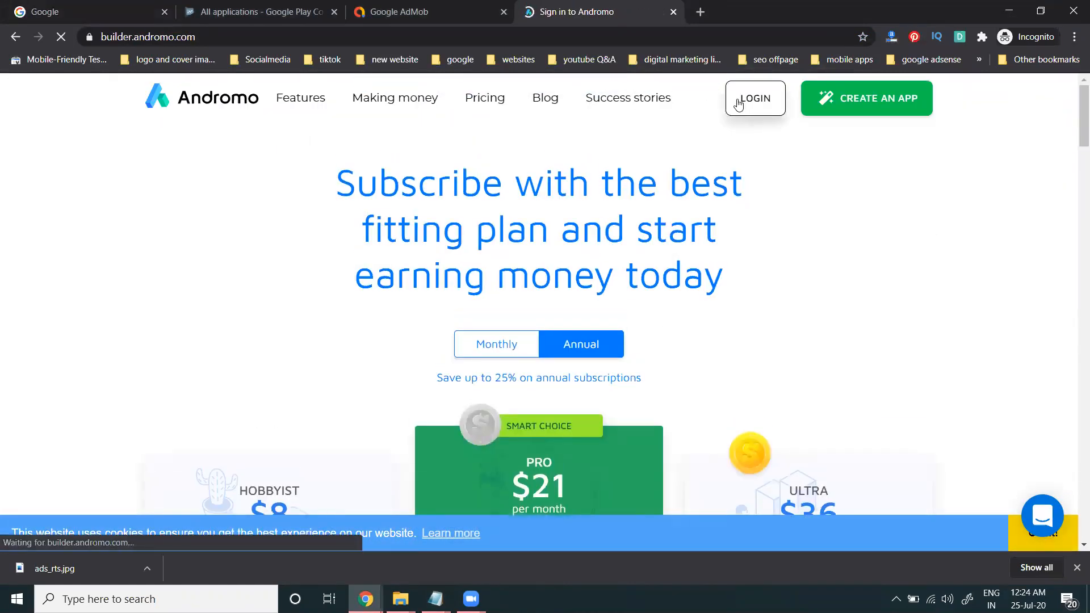
{"action": "left_click", "coordinate": [608, 228]}
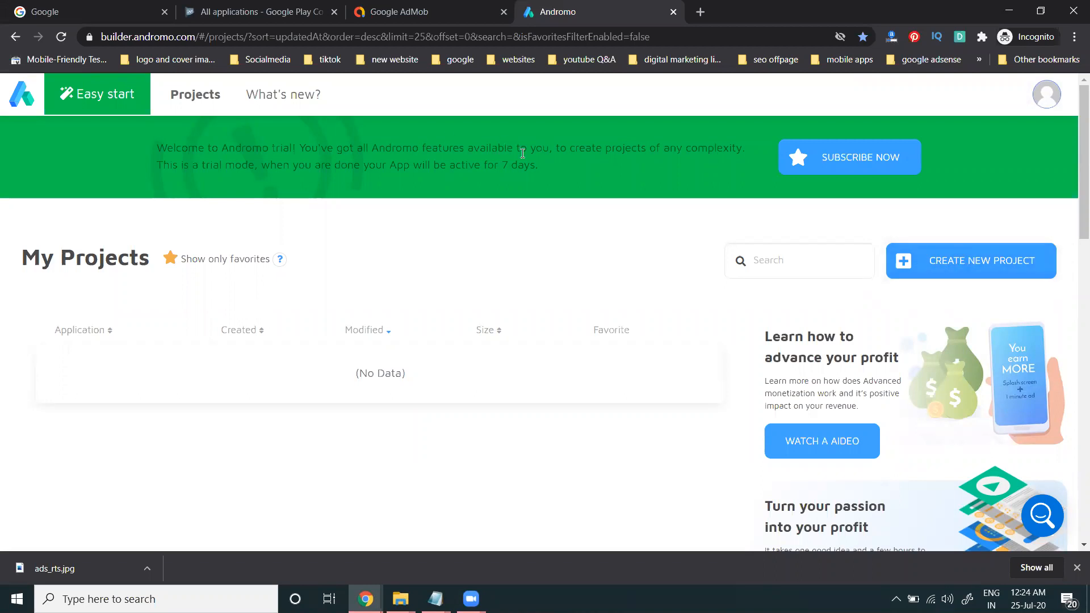
{"action": "left_click", "coordinate": [263, 101]}
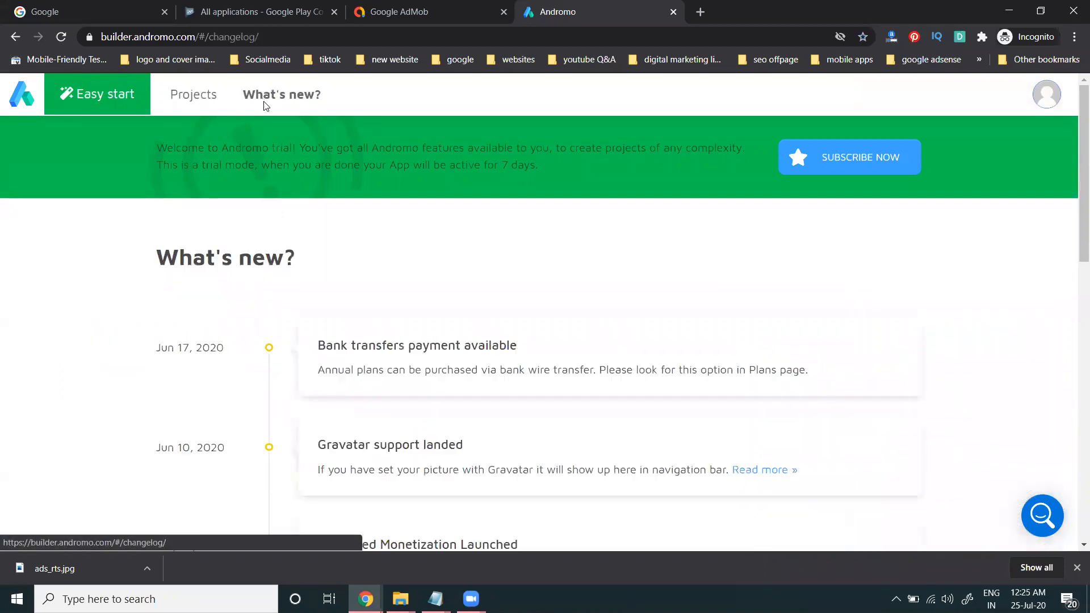
{"action": "left_click", "coordinate": [194, 94]}
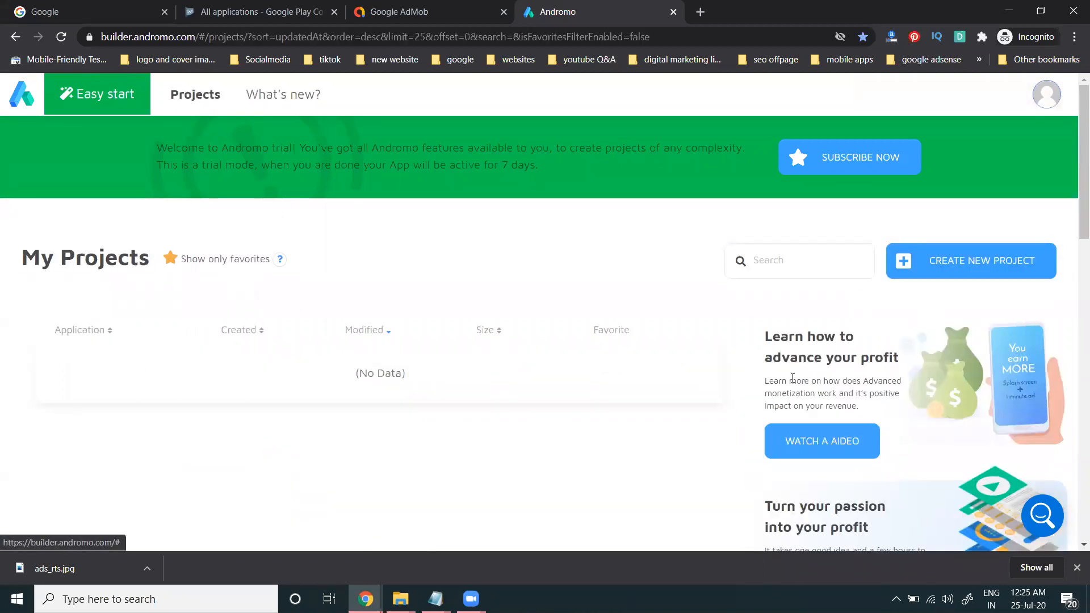
{"action": "left_click", "coordinate": [95, 93]}
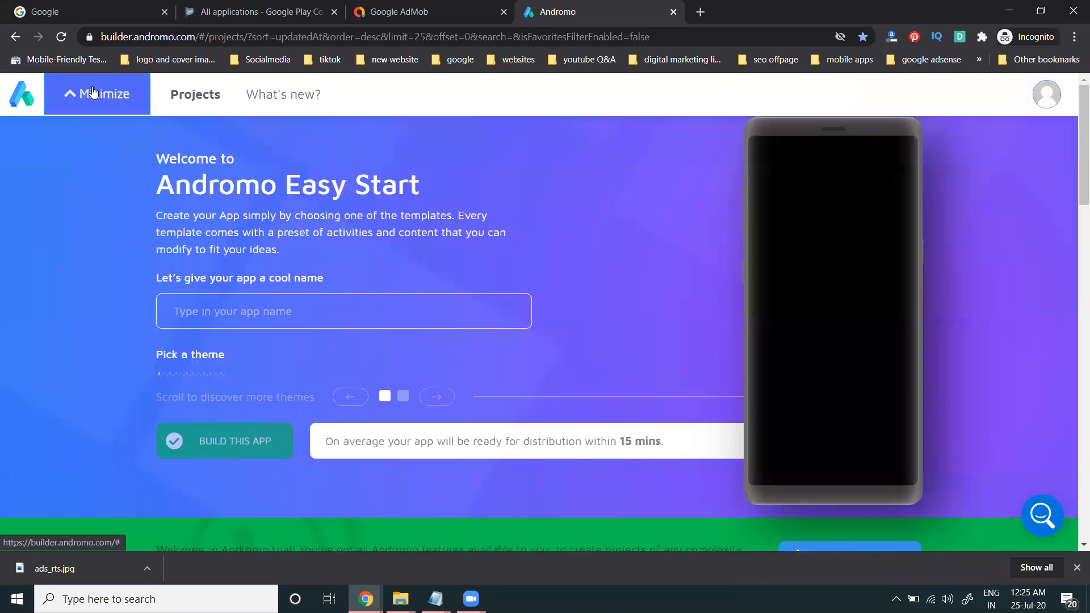
{"action": "scroll", "coordinate": [267, 317], "scroll_direction": "down", "scroll_amount": 5}
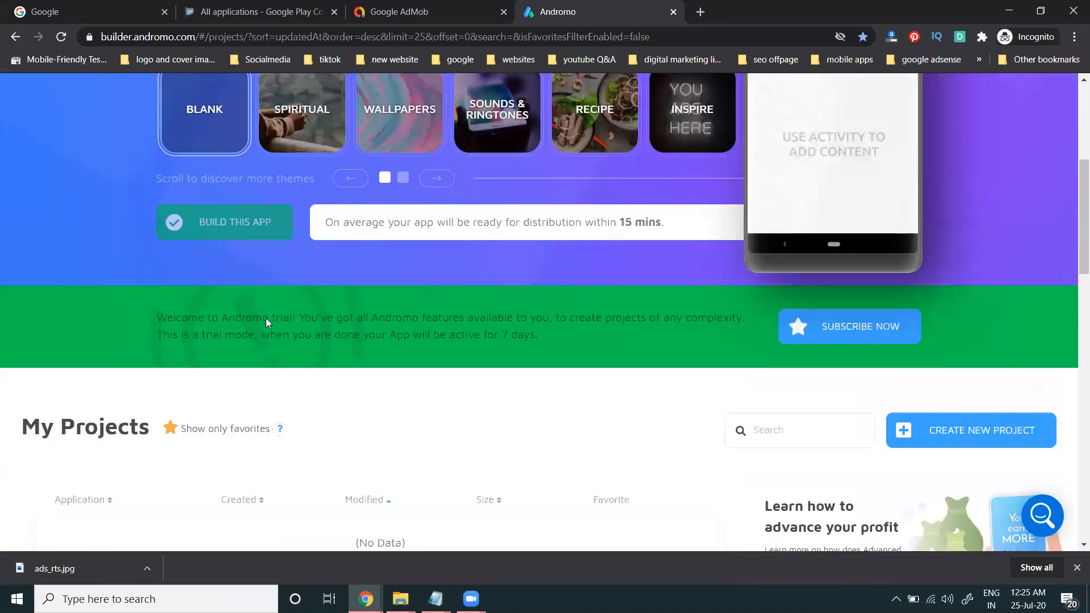
{"action": "scroll", "coordinate": [265, 317], "scroll_direction": "up", "scroll_amount": 4}
{"action": "scroll", "coordinate": [9, 110], "scroll_direction": "up", "scroll_amount": 2}
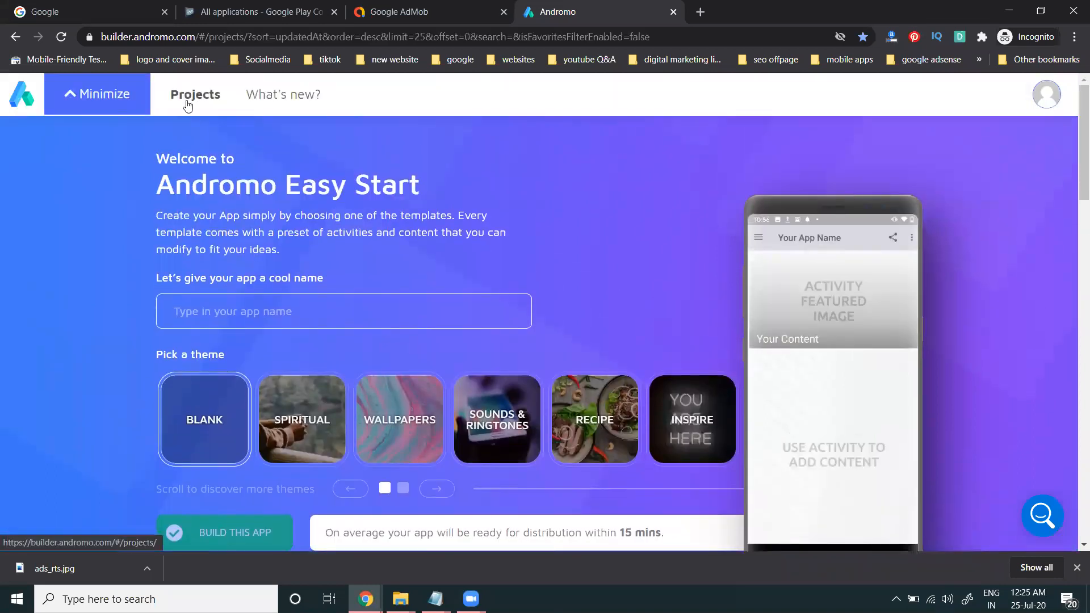
{"action": "left_click", "coordinate": [196, 96]}
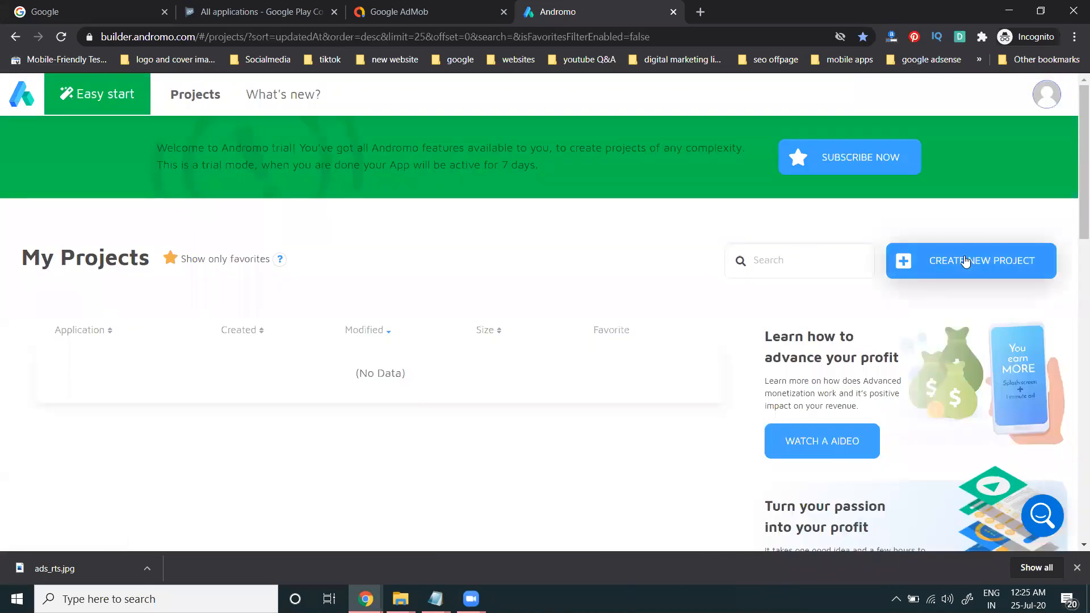
Step: Create a new project named 'Digital Rakesh'
{"action": "left_click", "coordinate": [964, 260]}
{"action": "type", "text": "digital Rakesh"}
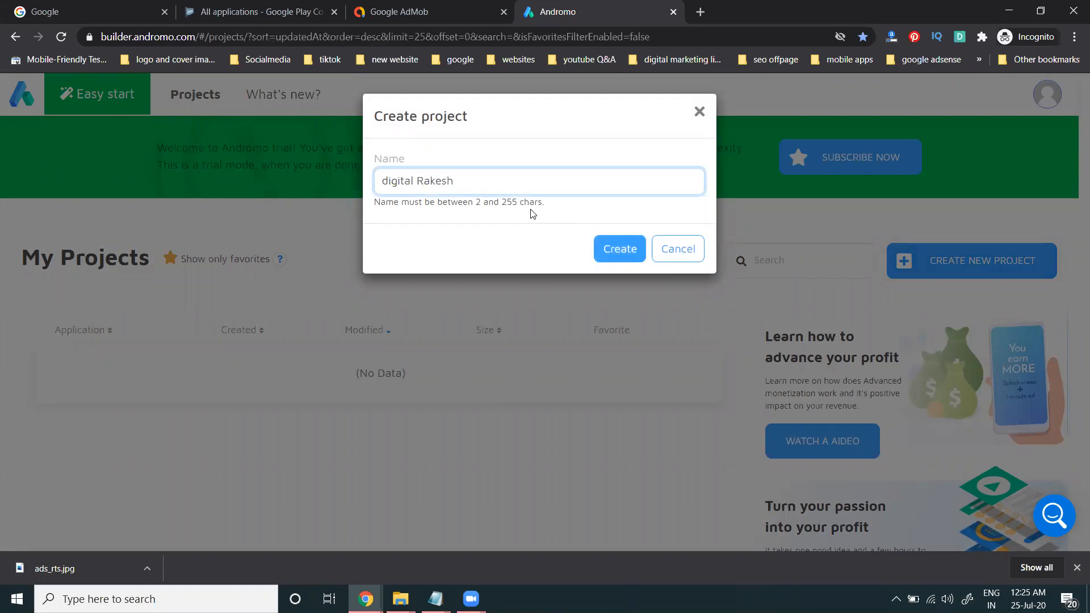
{"action": "left_click_drag", "start_coordinate": [388, 182], "coordinate": [357, 180]}
{"action": "type", "text": "D"}
{"action": "left_click", "coordinate": [616, 252]}
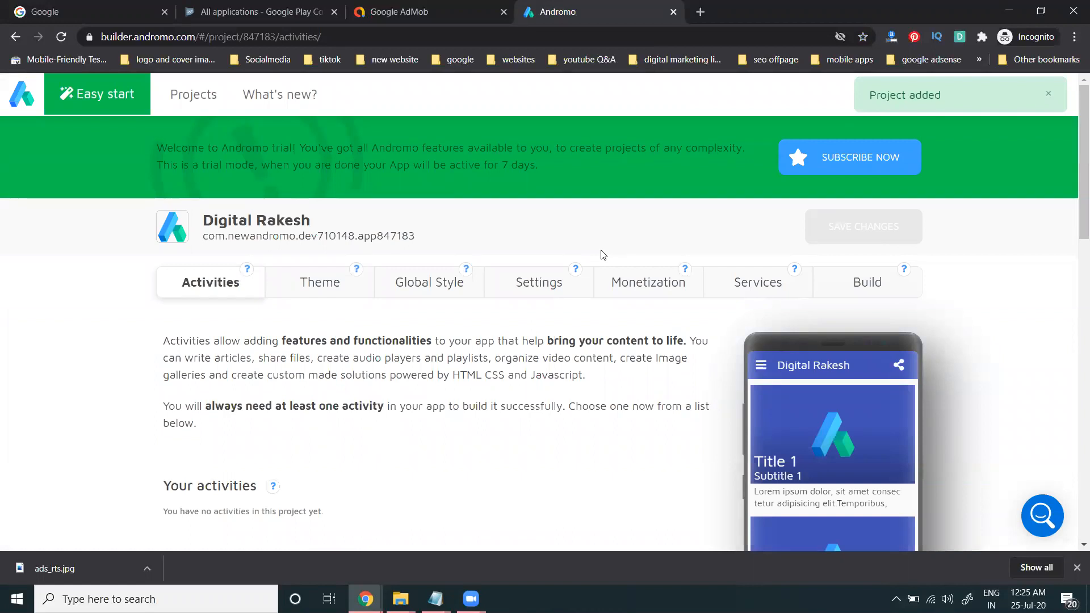
Step: Glance at the Play Console and AdMob tabs, then return to the Andromo project
{"action": "scroll", "coordinate": [483, 250], "scroll_direction": "down", "scroll_amount": 1}
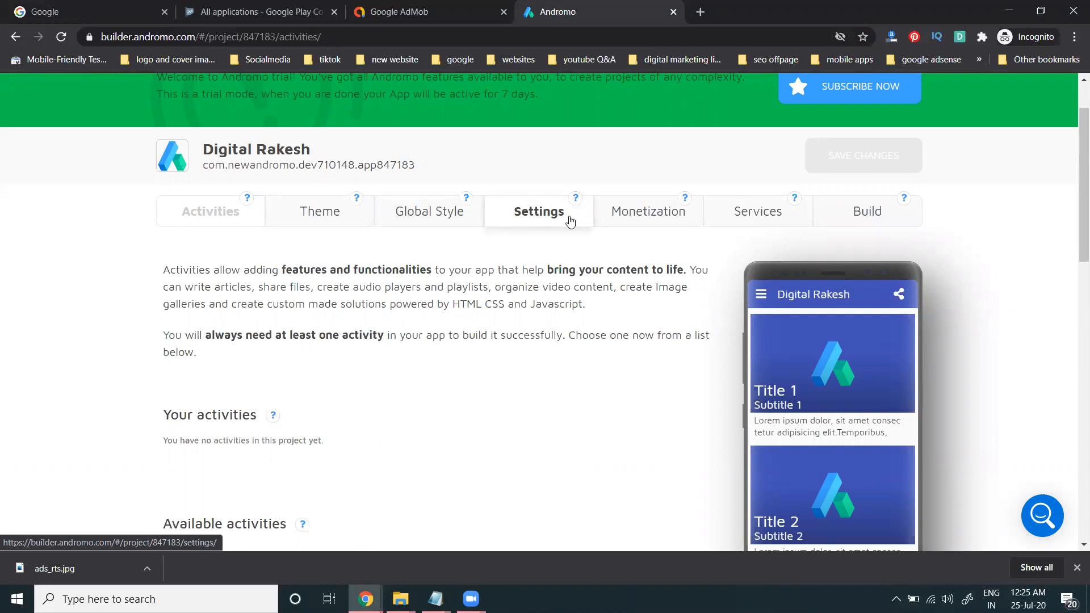
{"action": "left_click", "coordinate": [253, 11]}
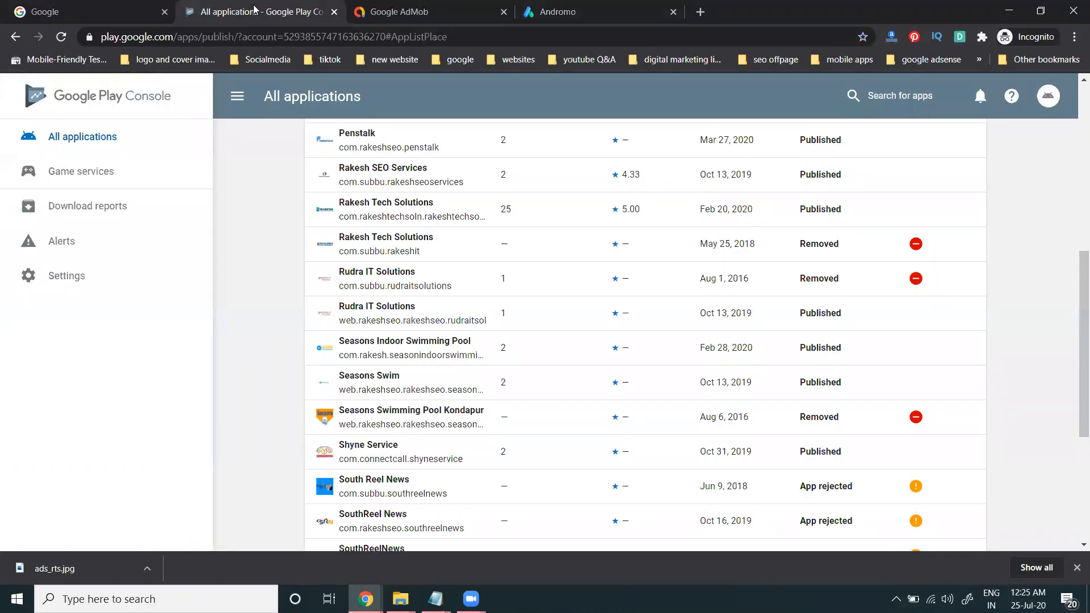
{"action": "left_click", "coordinate": [444, 11]}
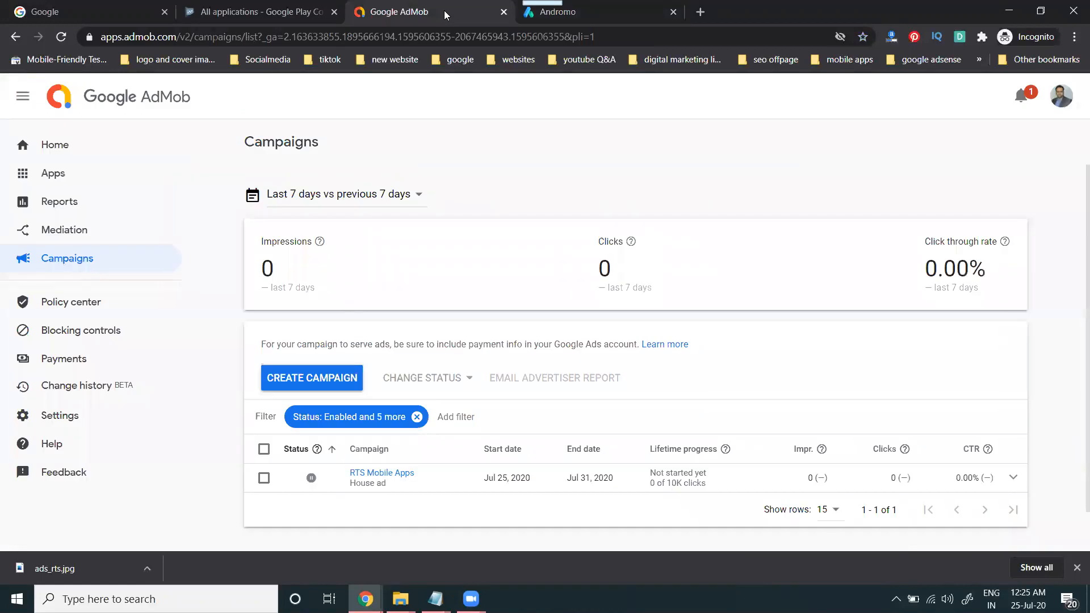
{"action": "left_click", "coordinate": [581, 17]}
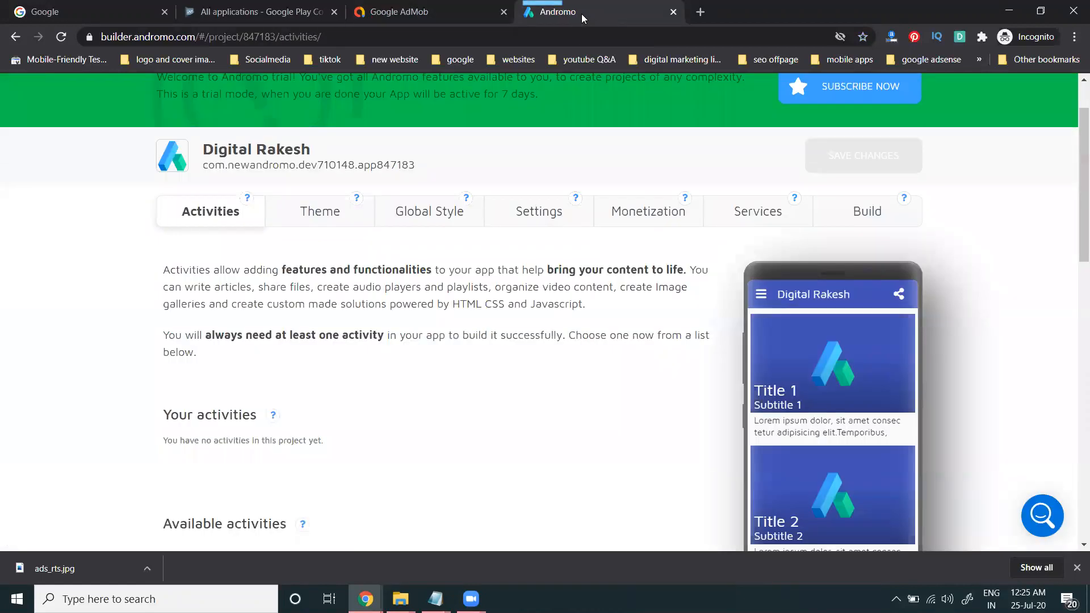
{"action": "left_click", "coordinate": [648, 219]}
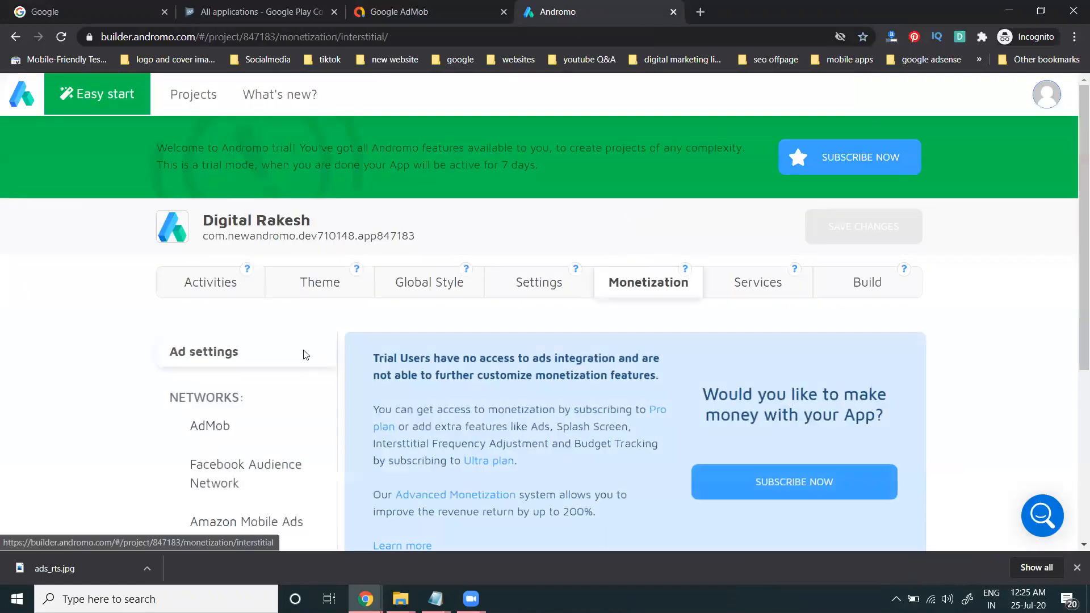
{"action": "scroll", "coordinate": [230, 365], "scroll_direction": "down", "scroll_amount": 1}
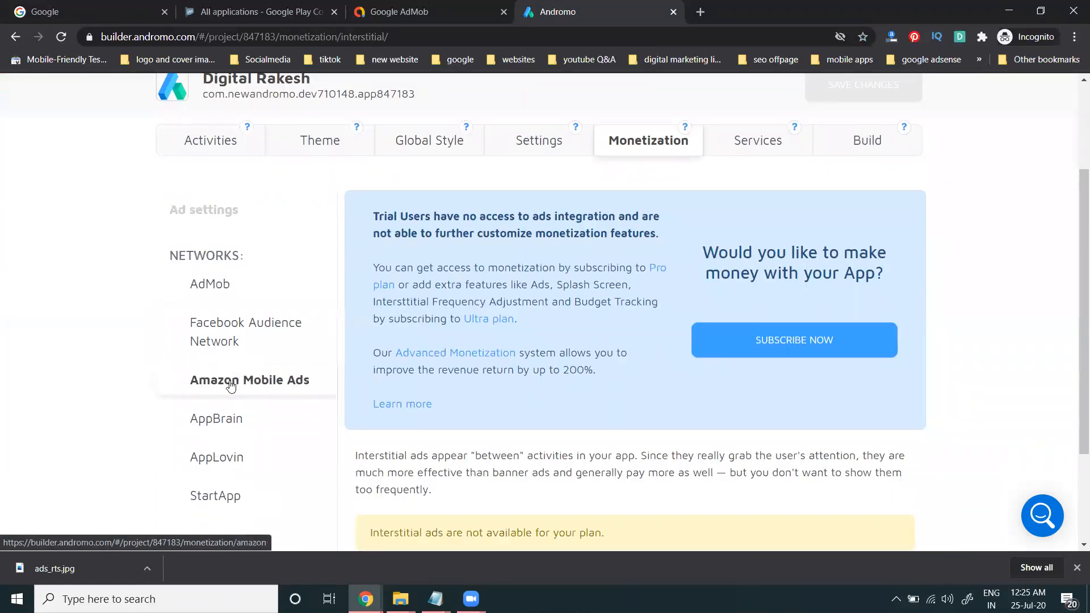
{"action": "scroll", "coordinate": [230, 388], "scroll_direction": "down", "scroll_amount": 1}
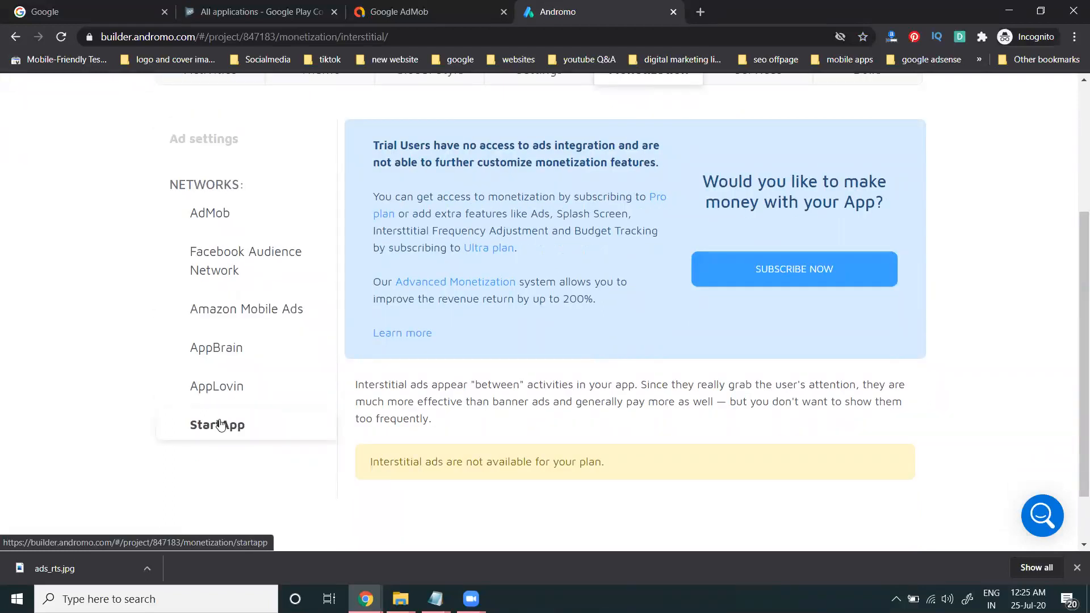
{"action": "scroll", "coordinate": [227, 373], "scroll_direction": "up", "scroll_amount": 2}
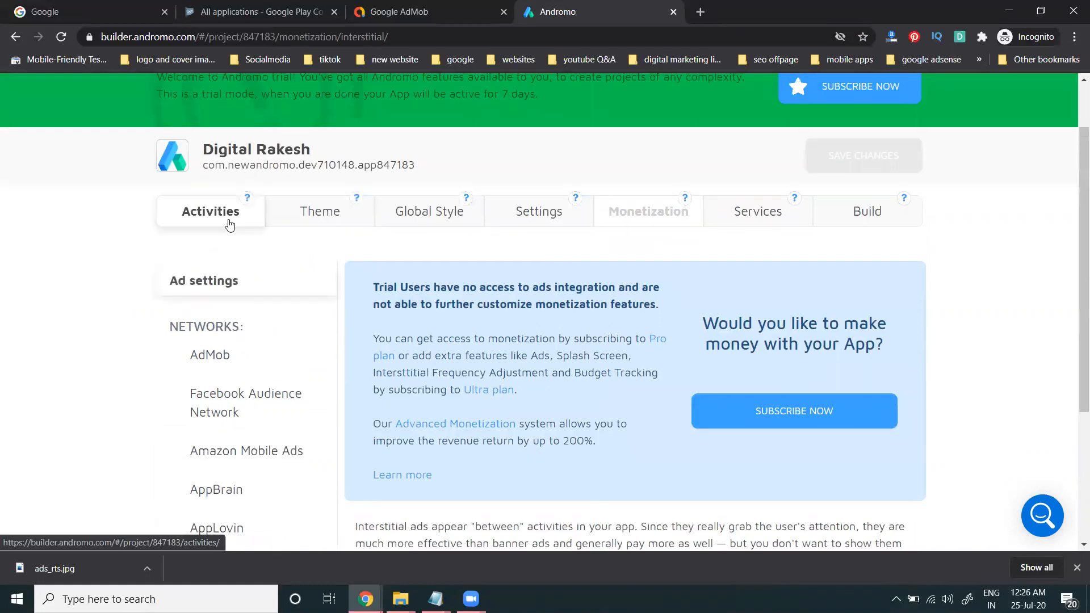
{"action": "left_click", "coordinate": [229, 225]}
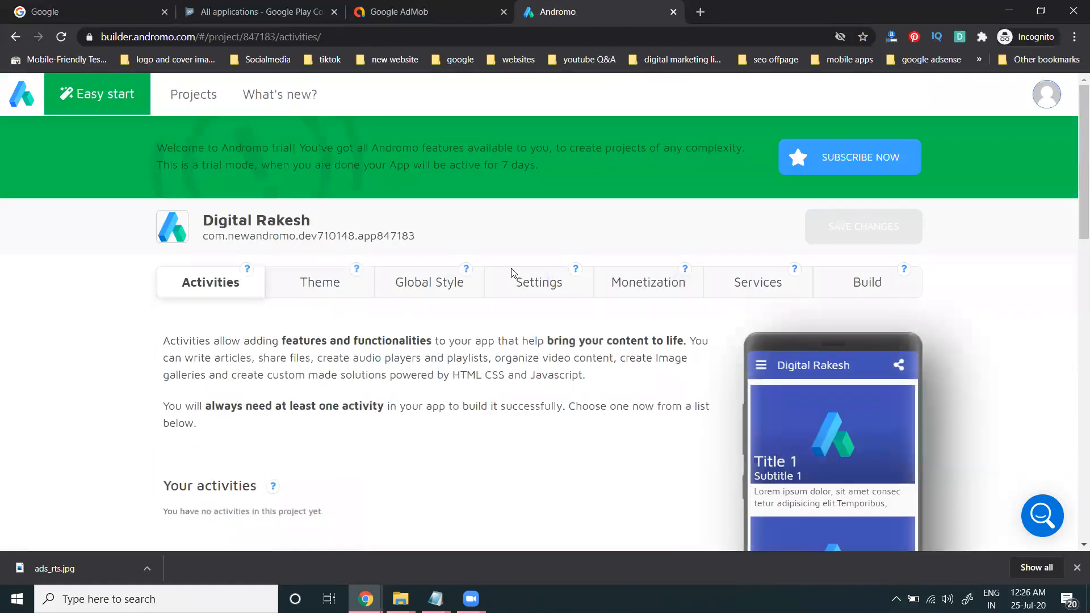
Step: Open the Build page and try the unlimited build option to see subscription plans
{"action": "left_click", "coordinate": [846, 279]}
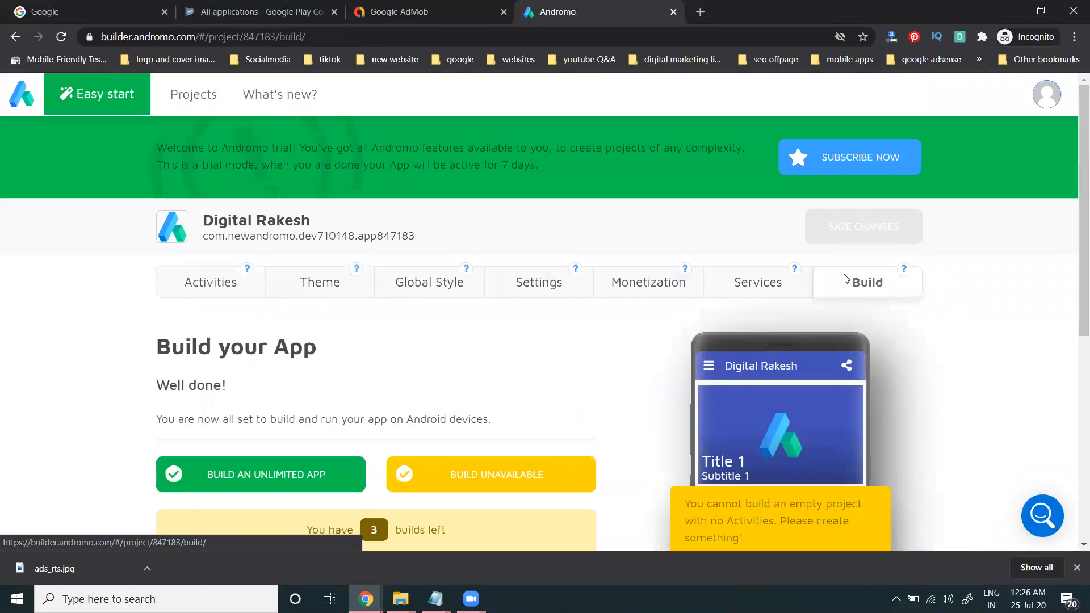
{"action": "scroll", "coordinate": [982, 301], "scroll_direction": "down", "scroll_amount": 3}
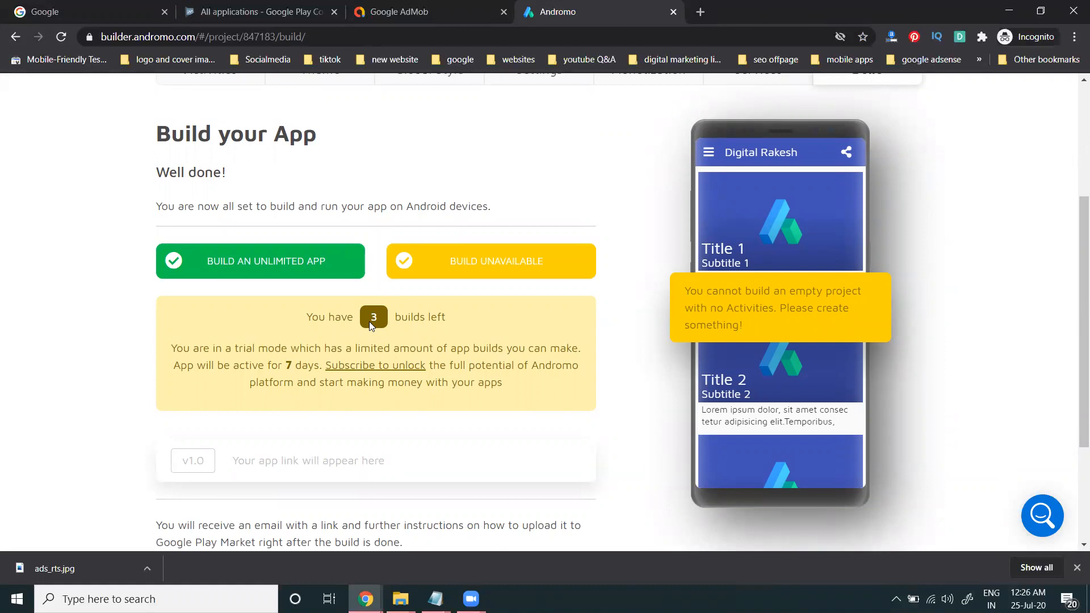
{"action": "right_click", "coordinate": [277, 264]}
{"action": "left_click", "coordinate": [289, 265]}
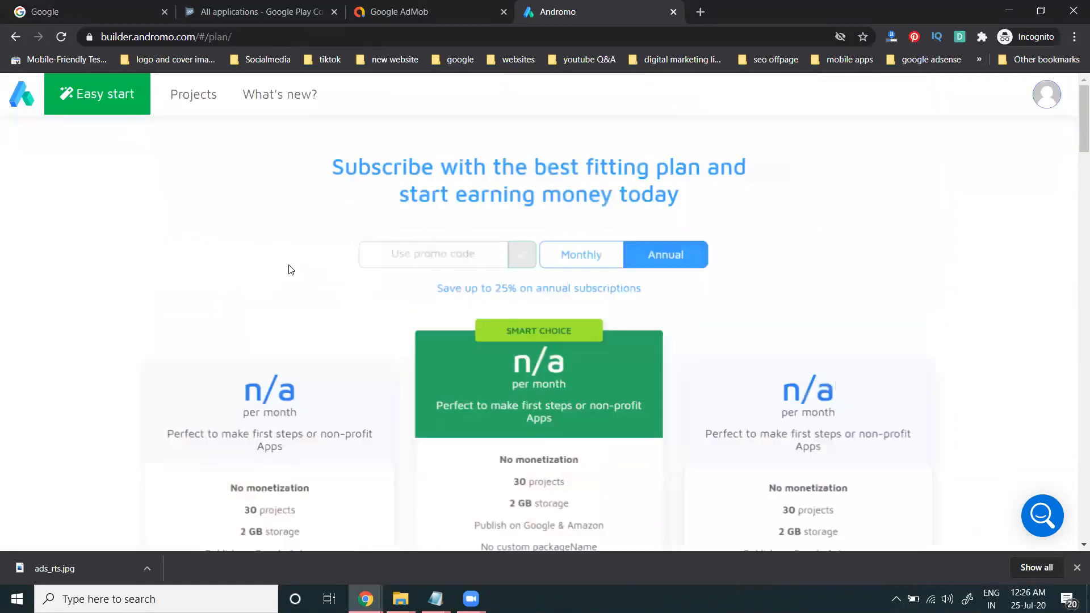
{"action": "scroll", "coordinate": [294, 272], "scroll_direction": "down", "scroll_amount": 5}
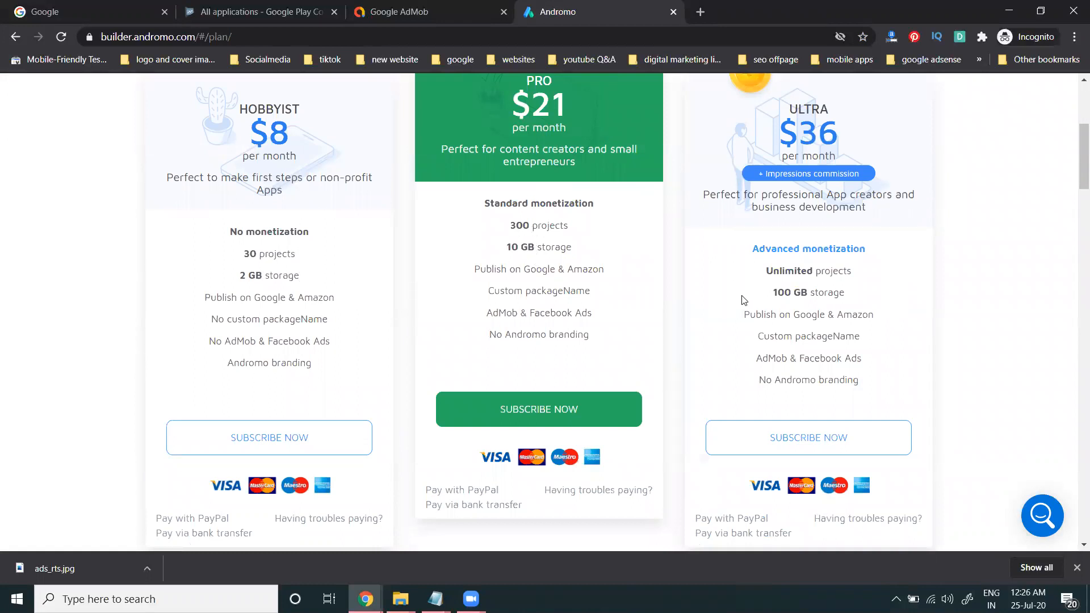
{"action": "scroll", "coordinate": [741, 301], "scroll_direction": "up", "scroll_amount": 3}
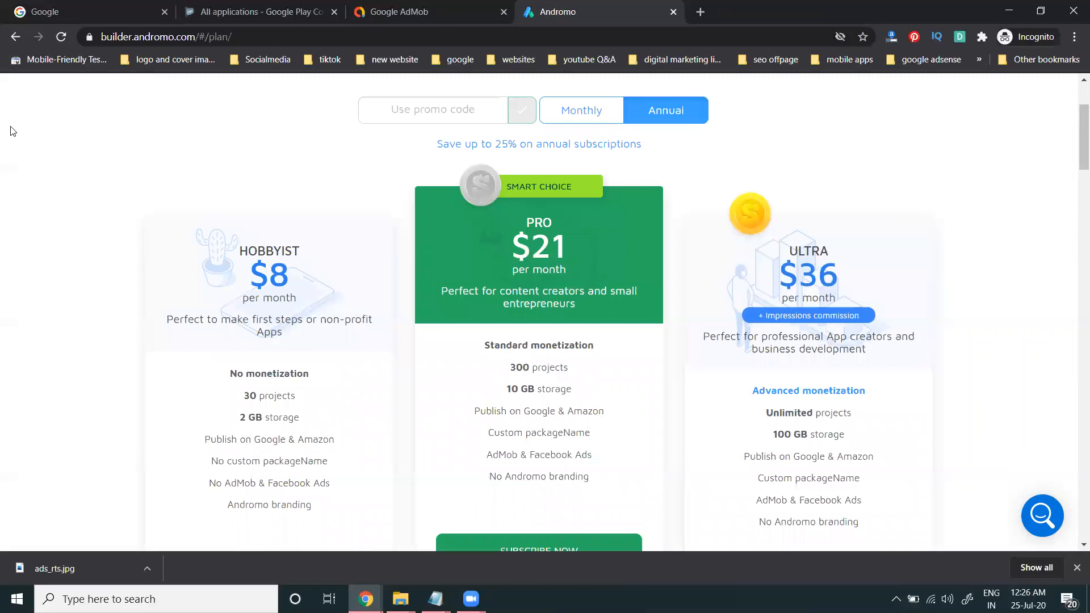
Step: Return to the Build page and review the 3 trial builds and no-activities warning
{"action": "left_click", "coordinate": [12, 38]}
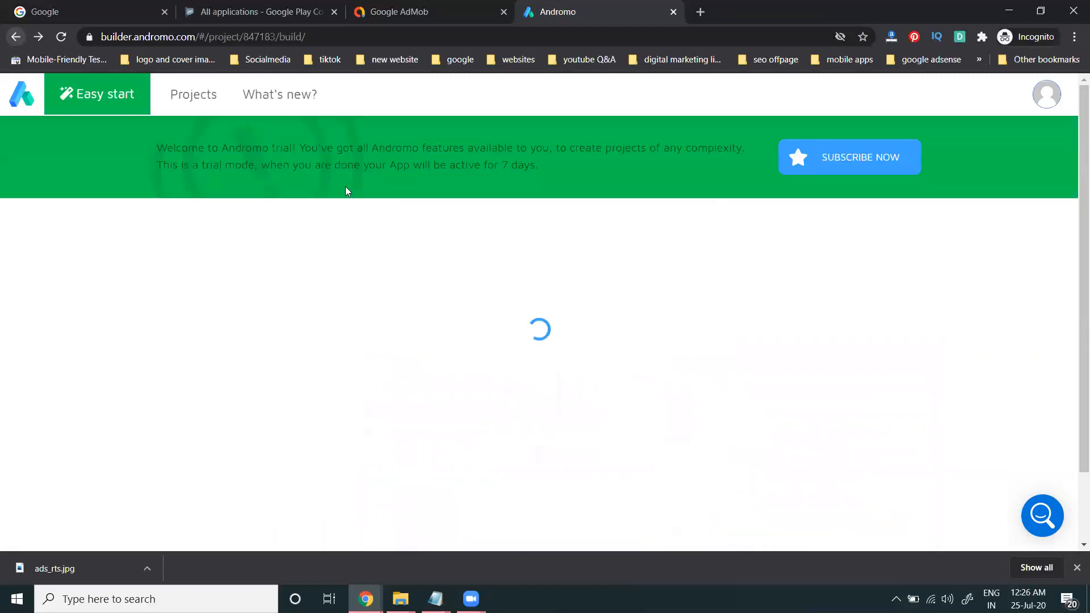
{"action": "scroll", "coordinate": [459, 248], "scroll_direction": "down", "scroll_amount": 3}
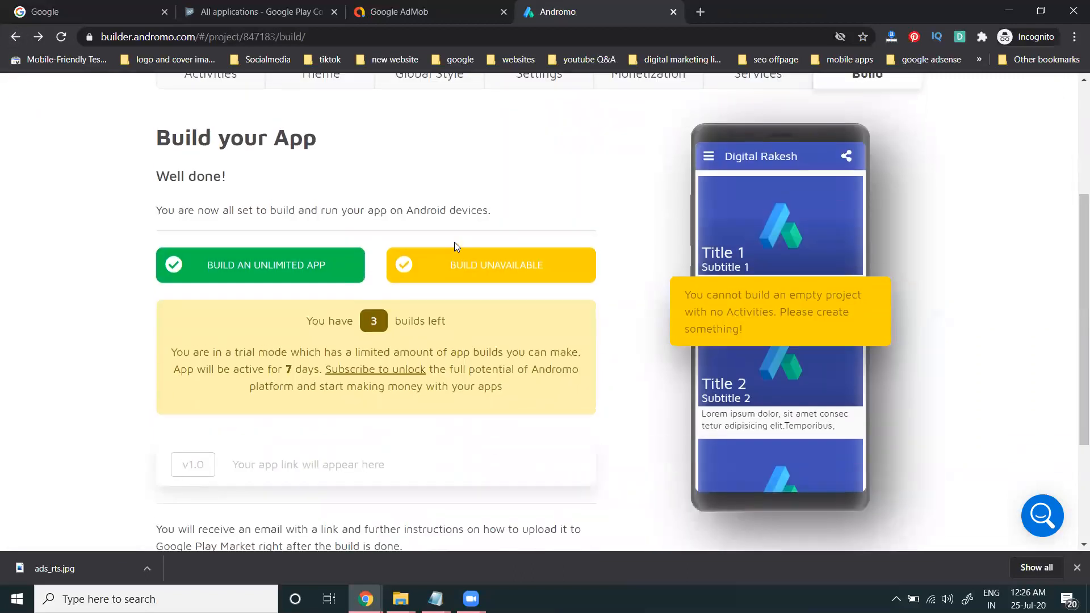
{"action": "scroll", "coordinate": [454, 244], "scroll_direction": "up", "scroll_amount": 3}
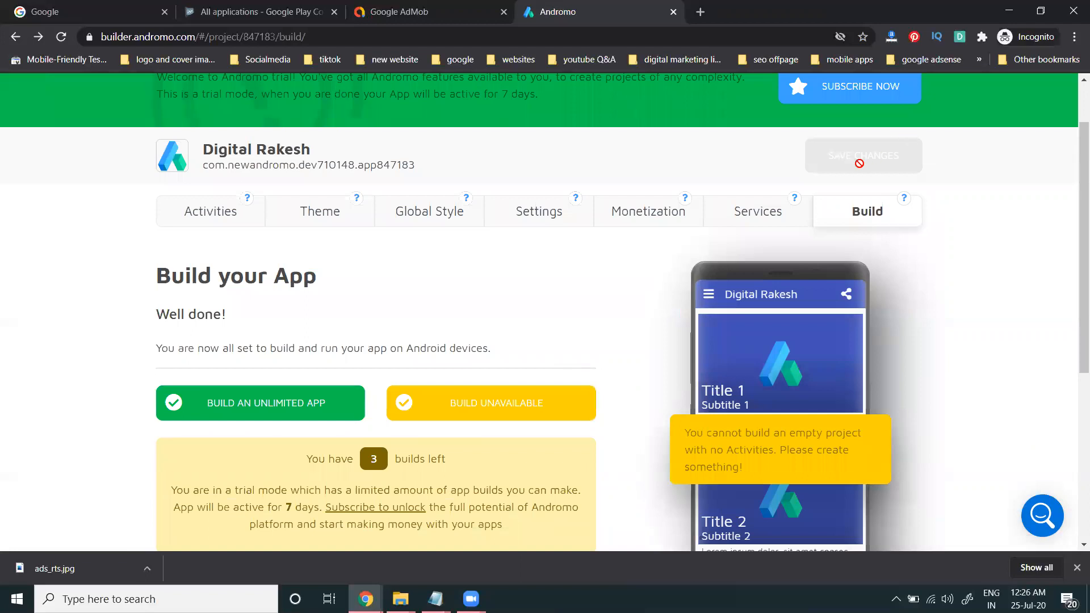
{"action": "scroll", "coordinate": [472, 394], "scroll_direction": "down", "scroll_amount": 3}
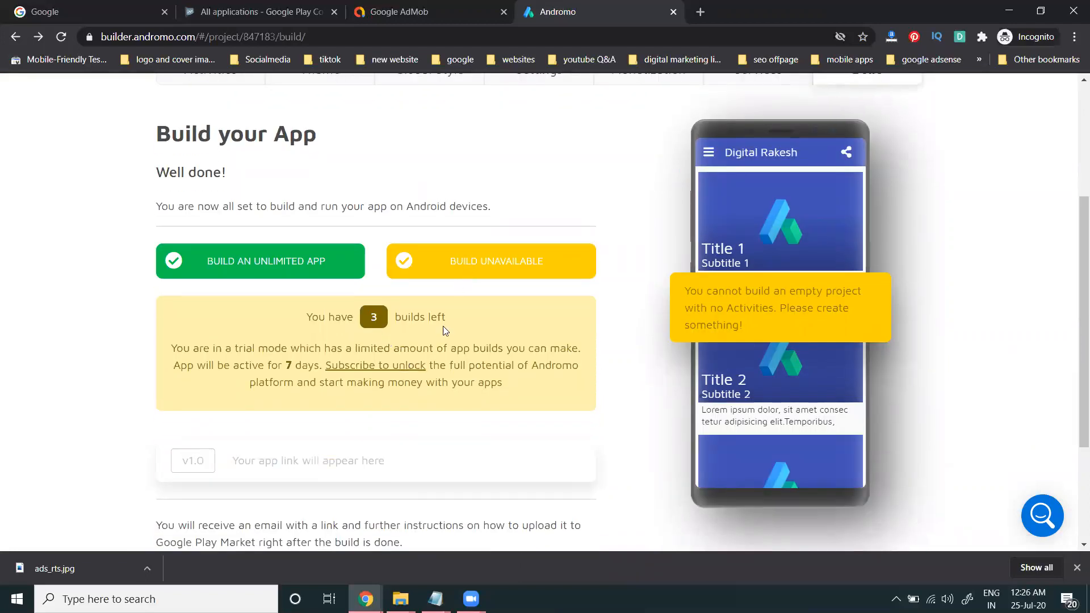
{"action": "scroll", "coordinate": [443, 341], "scroll_direction": "down", "scroll_amount": 1}
{"action": "scroll", "coordinate": [496, 397], "scroll_direction": "up", "scroll_amount": 4}
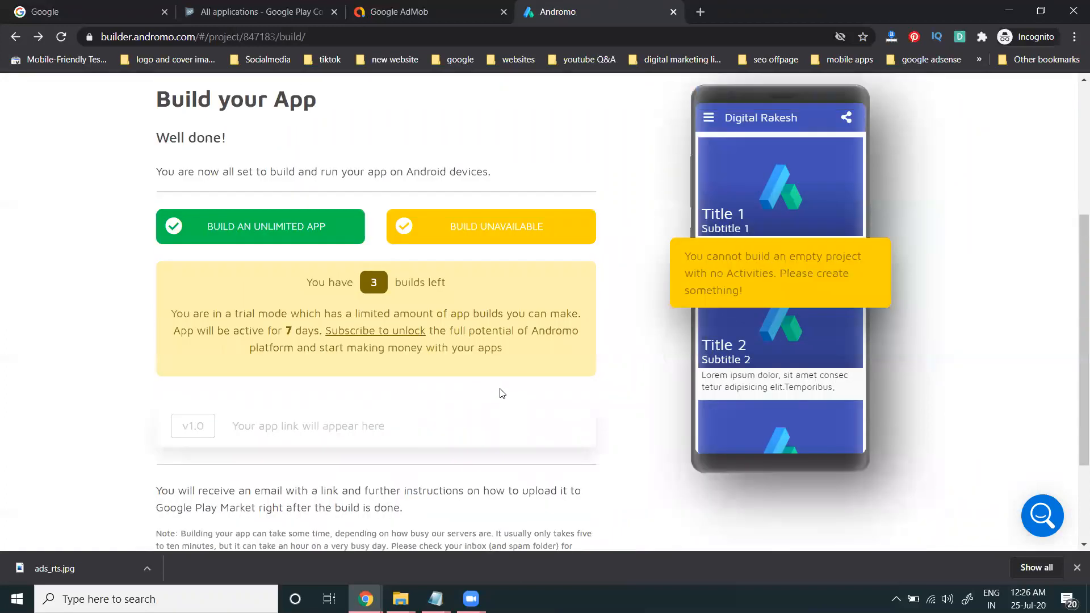
Step: Browse the Recommended, Contact, Engagement and Sounds activity cards on the Activities page
{"action": "left_click", "coordinate": [198, 214]}
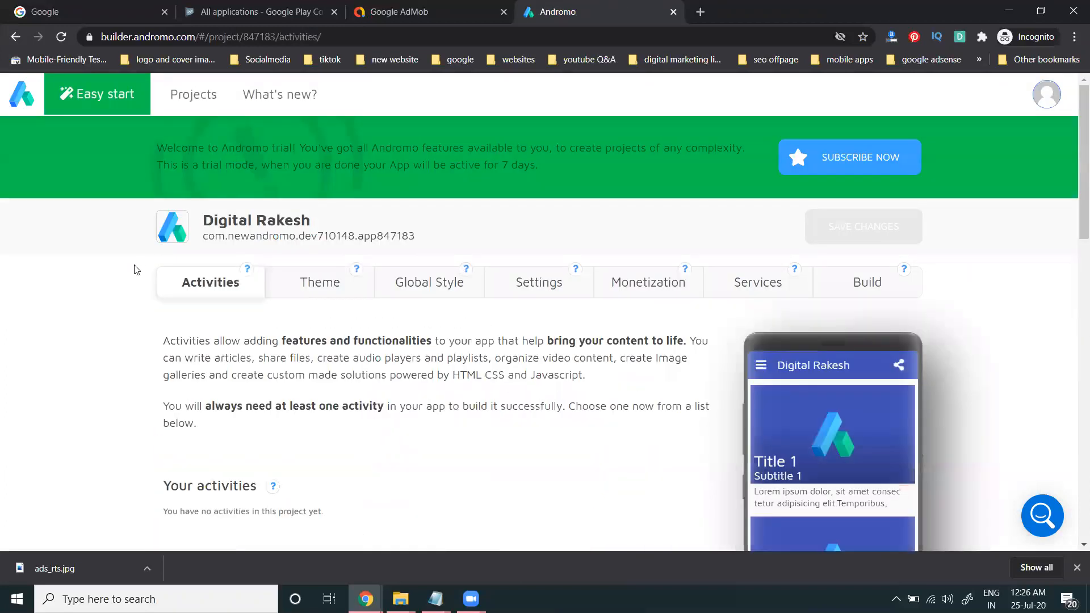
{"action": "scroll", "coordinate": [135, 270], "scroll_direction": "down", "scroll_amount": 5}
{"action": "scroll", "coordinate": [136, 270], "scroll_direction": "down", "scroll_amount": 1}
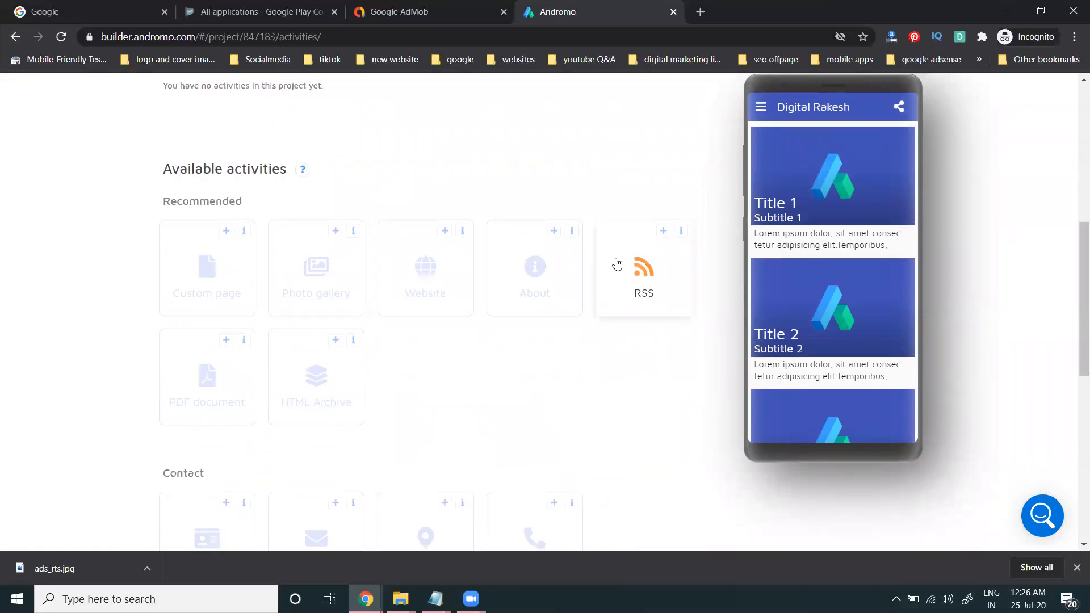
{"action": "scroll", "coordinate": [573, 312], "scroll_direction": "down", "scroll_amount": 2}
{"action": "scroll", "coordinate": [340, 315], "scroll_direction": "down", "scroll_amount": 2}
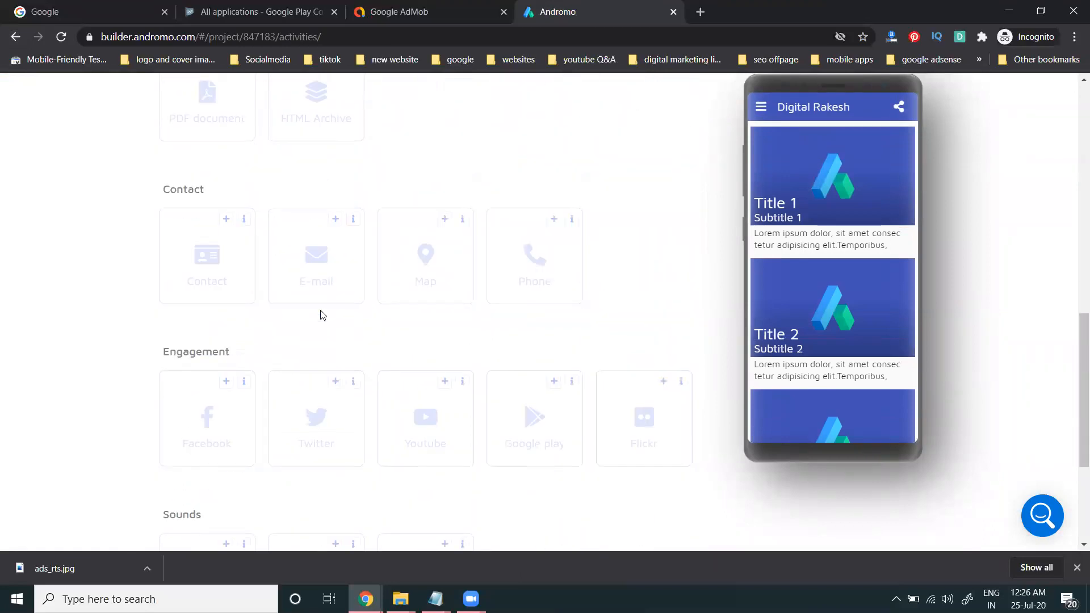
{"action": "scroll", "coordinate": [284, 298], "scroll_direction": "up", "scroll_amount": 3}
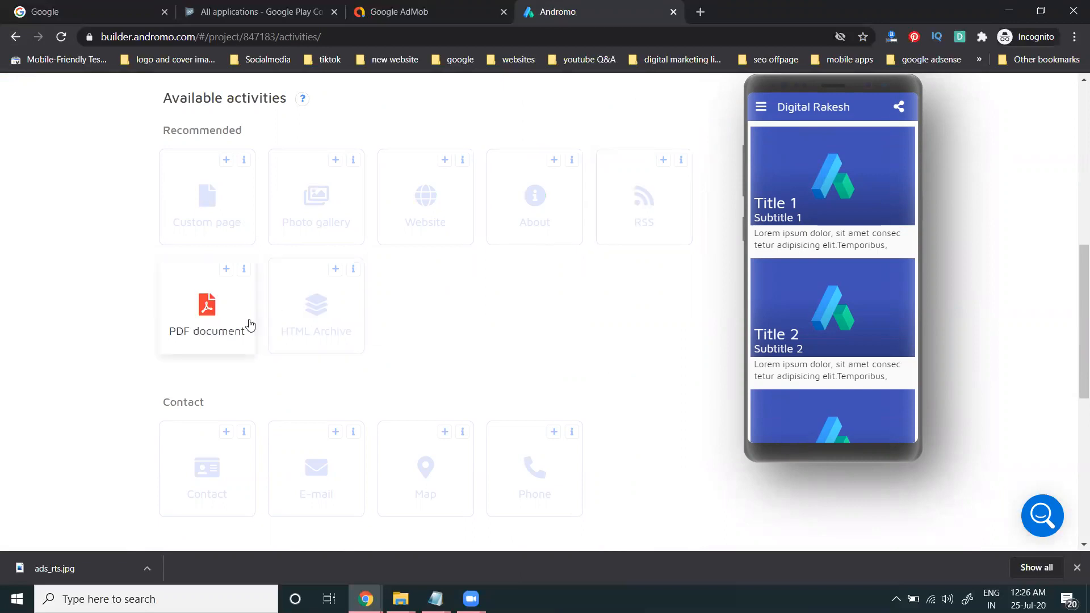
{"action": "scroll", "coordinate": [292, 320], "scroll_direction": "down", "scroll_amount": 2}
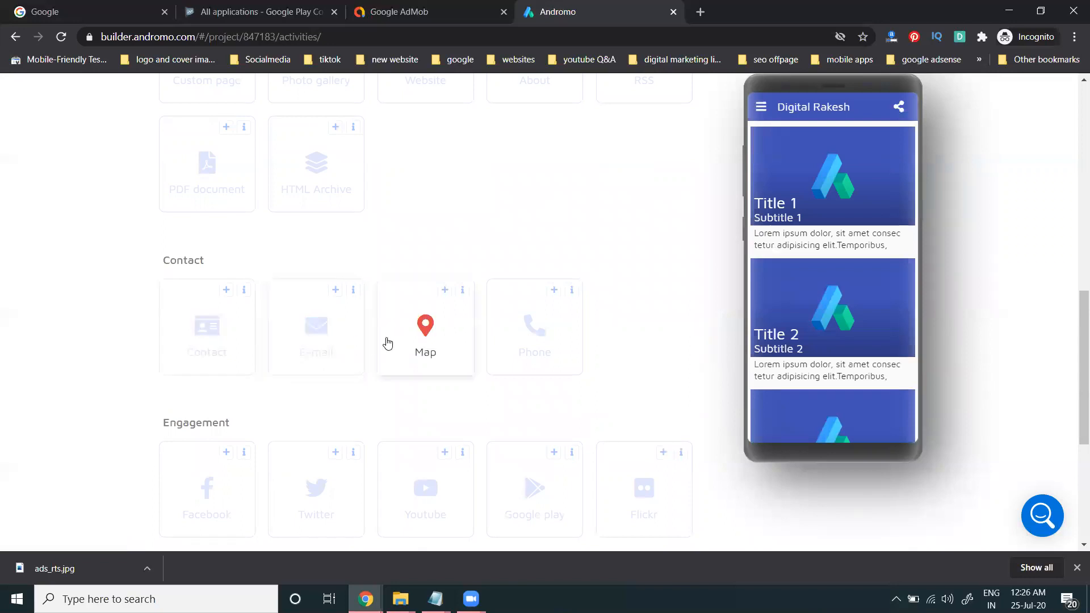
{"action": "scroll", "coordinate": [356, 331], "scroll_direction": "down", "scroll_amount": 2}
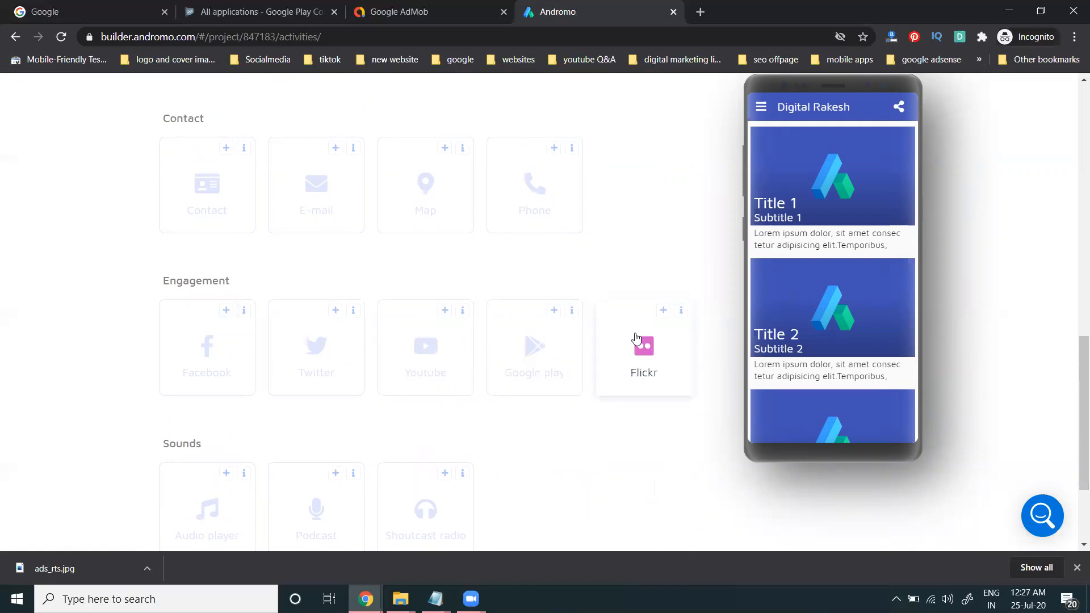
{"action": "scroll", "coordinate": [511, 340], "scroll_direction": "down", "scroll_amount": 3}
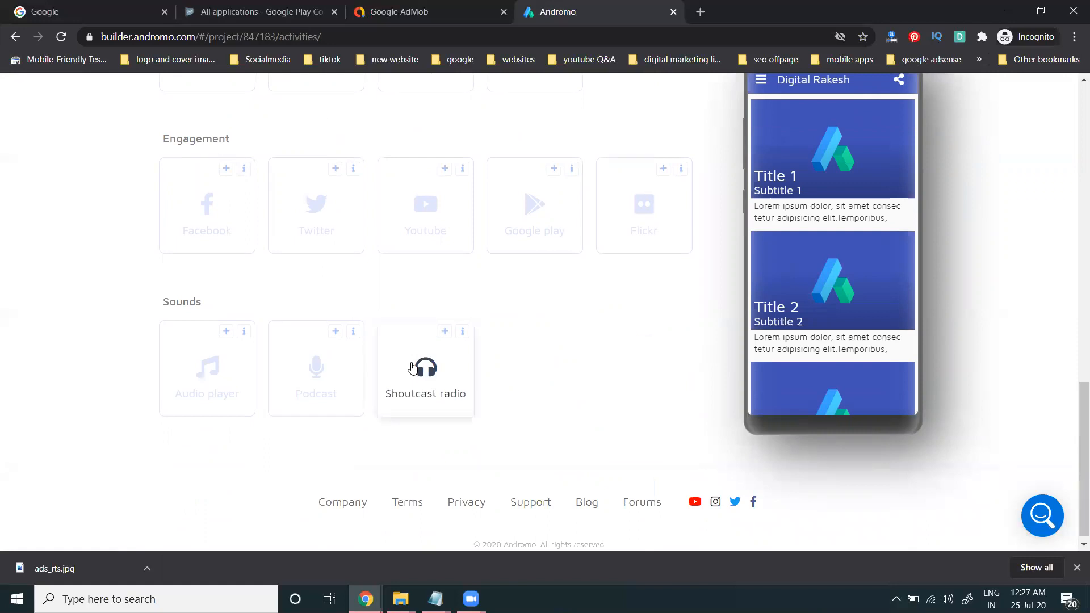
{"action": "scroll", "coordinate": [409, 366], "scroll_direction": "up", "scroll_amount": 14}
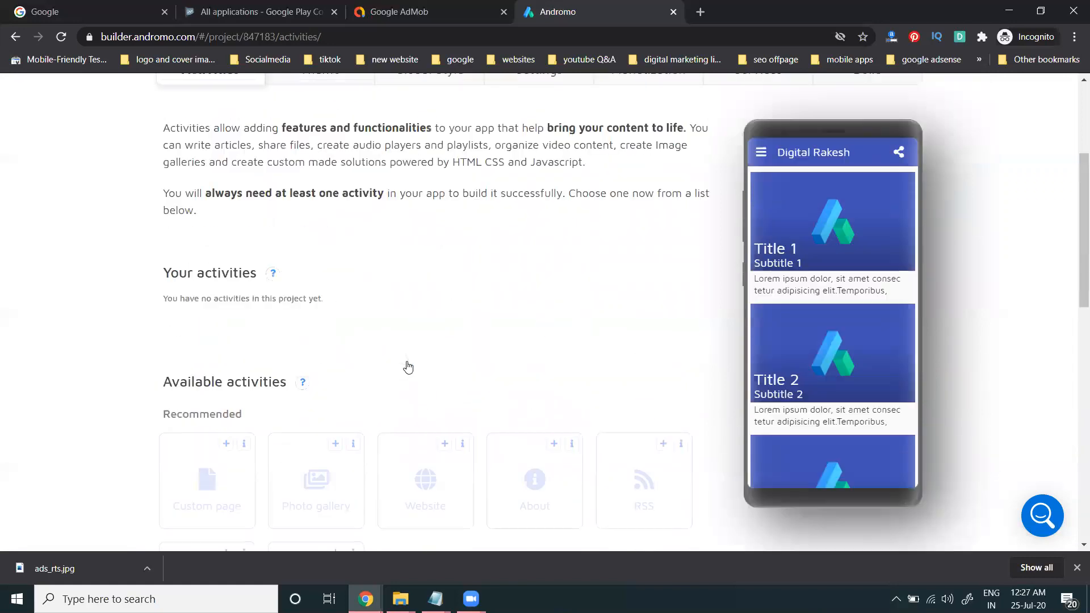
{"action": "scroll", "coordinate": [406, 364], "scroll_direction": "up", "scroll_amount": 1}
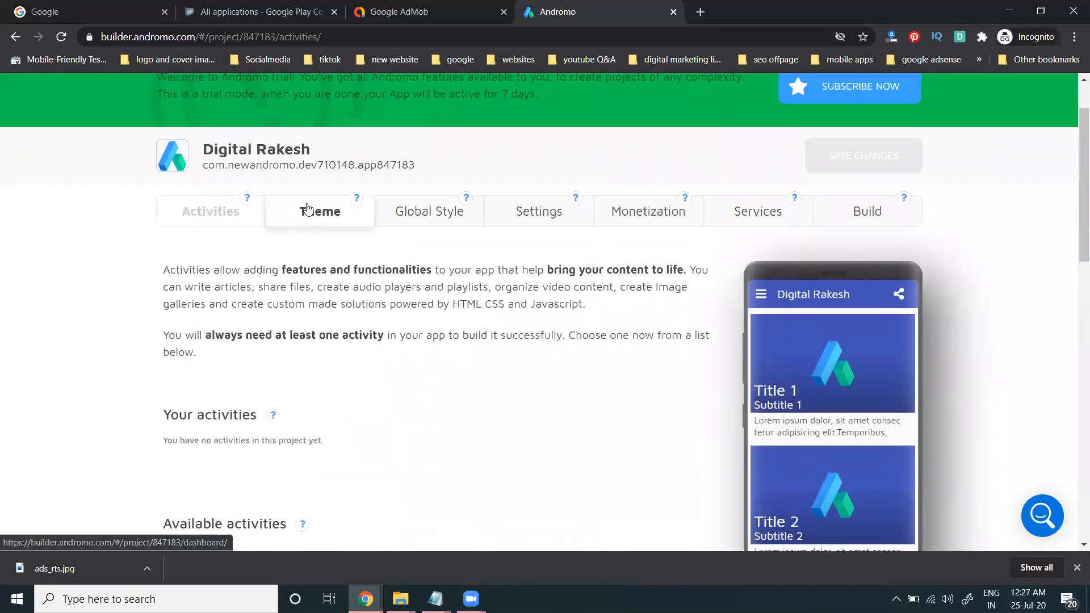
Step: In Theme settings, set the startup mode to show the dashboard
{"action": "left_click", "coordinate": [307, 210]}
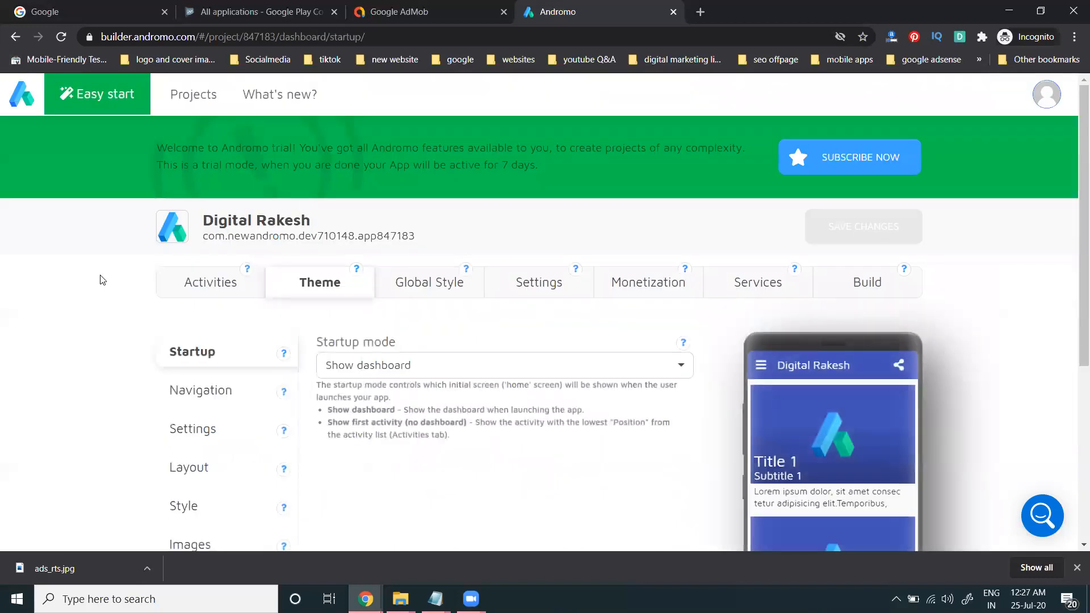
{"action": "scroll", "coordinate": [73, 289], "scroll_direction": "down", "scroll_amount": 2}
{"action": "scroll", "coordinate": [73, 289], "scroll_direction": "down", "scroll_amount": 1}
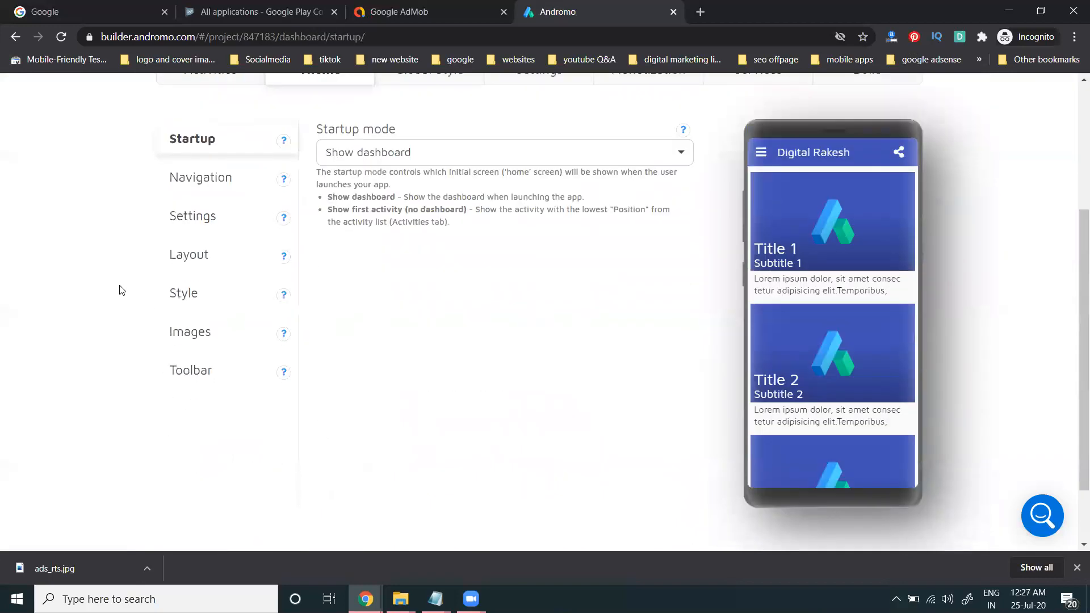
{"action": "left_click", "coordinate": [393, 154]}
{"action": "left_click", "coordinate": [395, 210]}
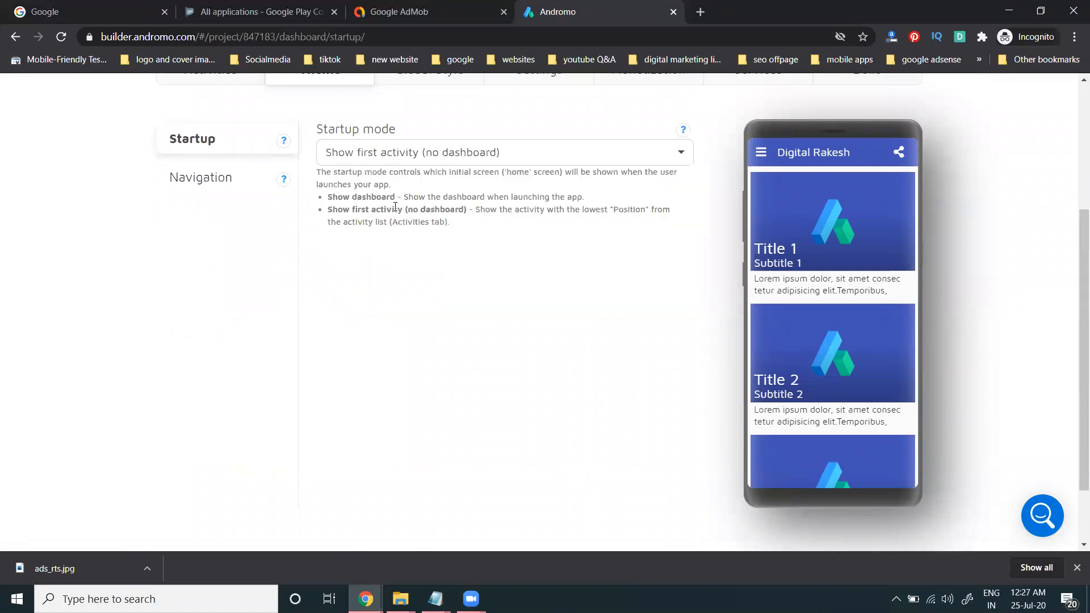
{"action": "left_click", "coordinate": [386, 165]}
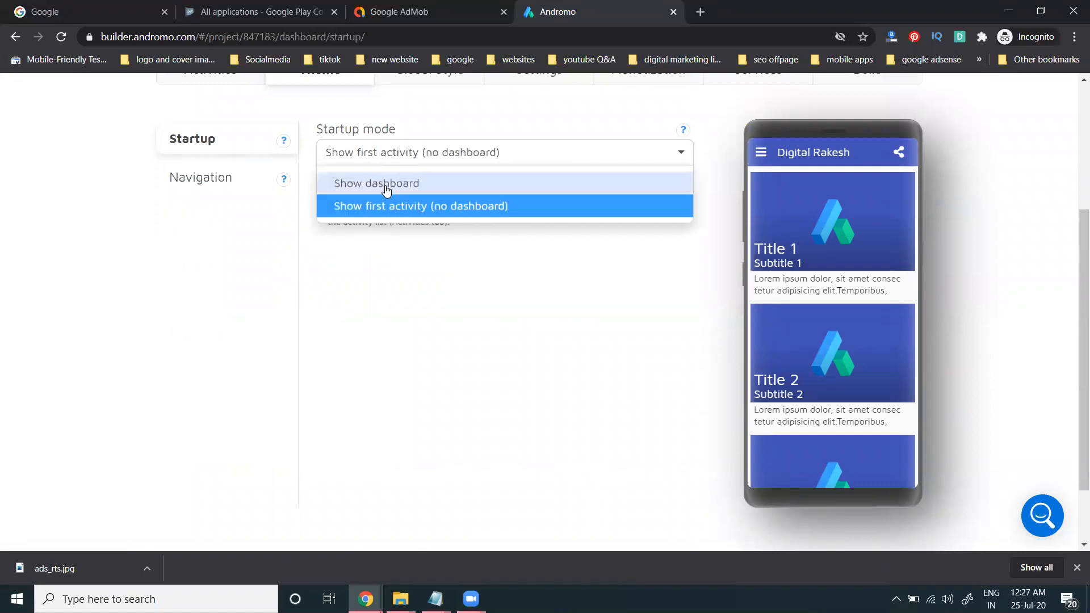
{"action": "left_click", "coordinate": [386, 185]}
Step: Review the navigation drawer and dashboard settings
{"action": "left_click", "coordinate": [212, 176]}
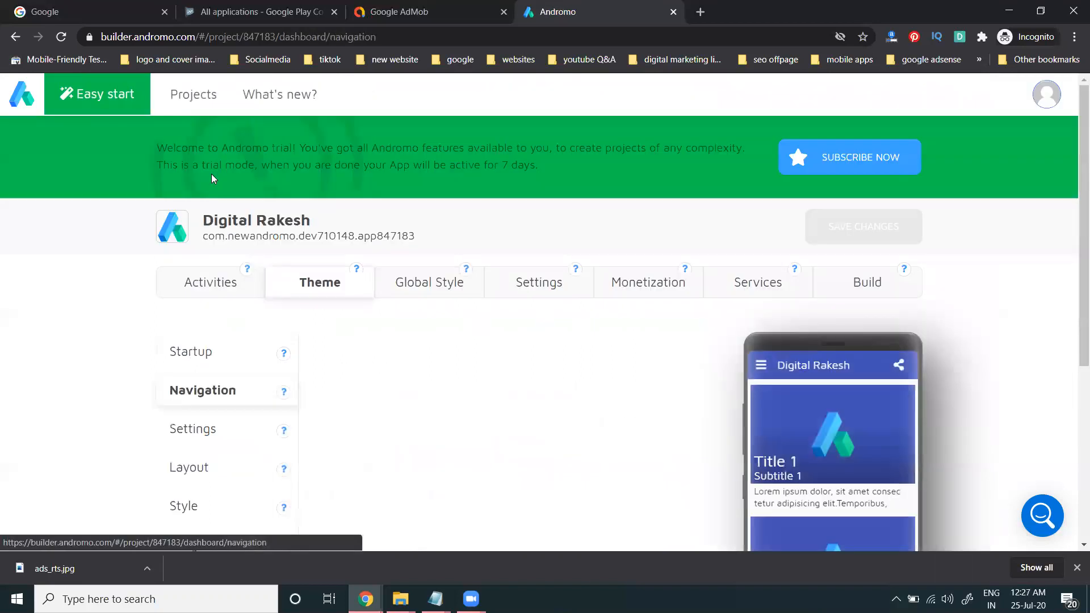
{"action": "scroll", "coordinate": [100, 214], "scroll_direction": "down", "scroll_amount": 3}
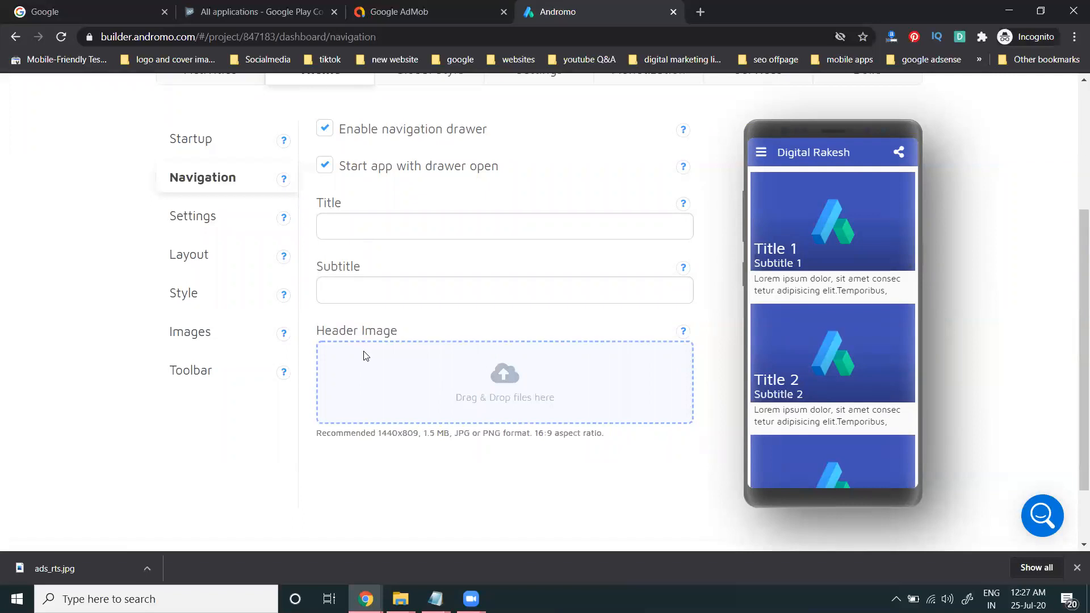
{"action": "left_click", "coordinate": [176, 218]}
{"action": "scroll", "coordinate": [98, 230], "scroll_direction": "down", "scroll_amount": 1}
{"action": "scroll", "coordinate": [275, 227], "scroll_direction": "down", "scroll_amount": 5}
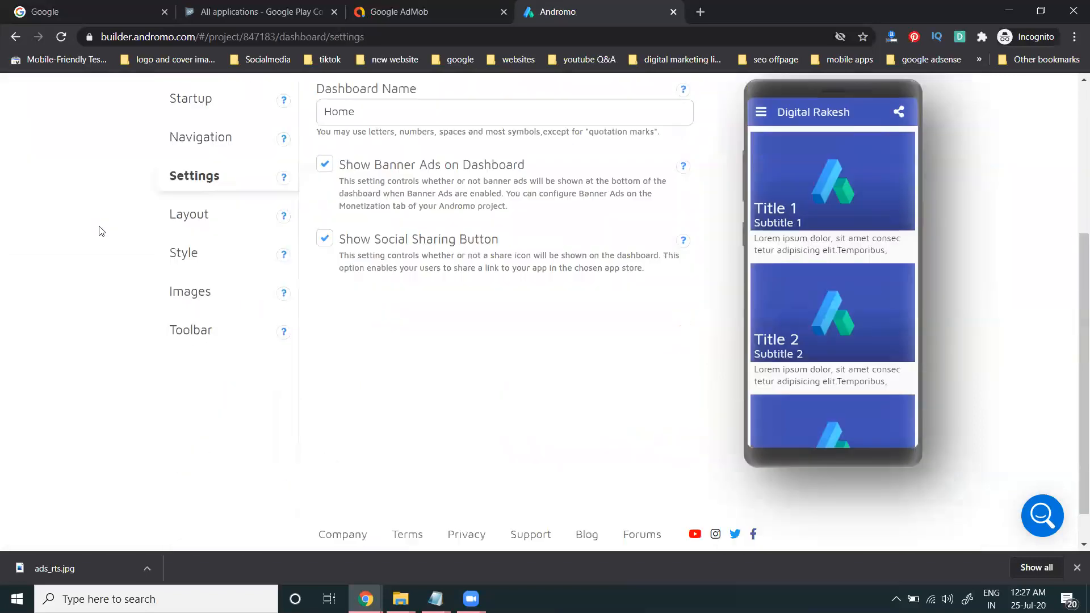
{"action": "scroll", "coordinate": [274, 214], "scroll_direction": "up", "scroll_amount": 2}
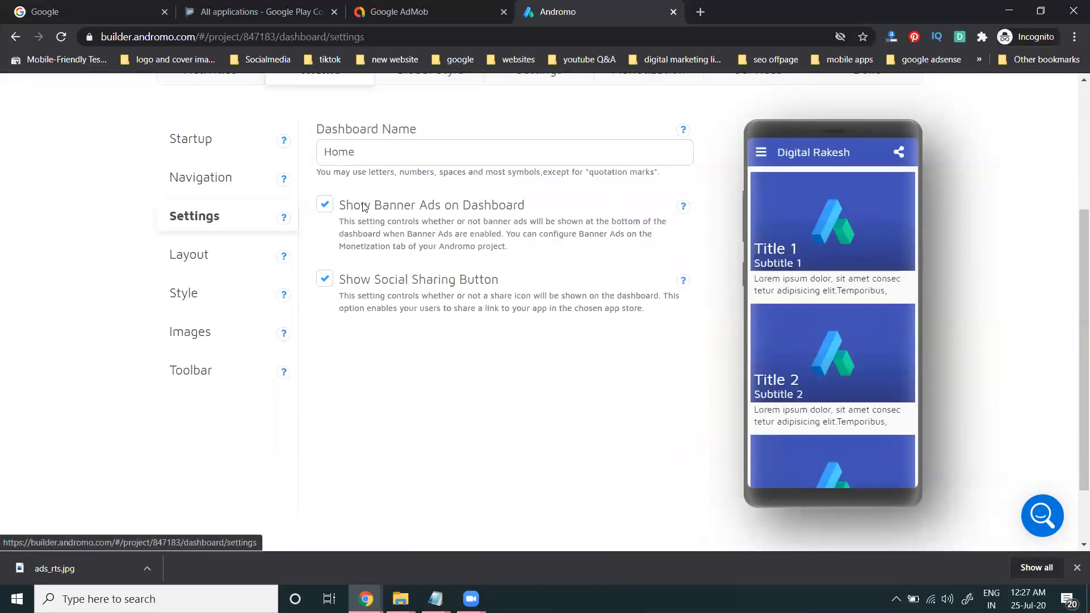
{"action": "left_click", "coordinate": [375, 149]}
Step: Preview Grid, List and List with icons dashboard layouts, then keep Card
{"action": "left_click", "coordinate": [219, 254]}
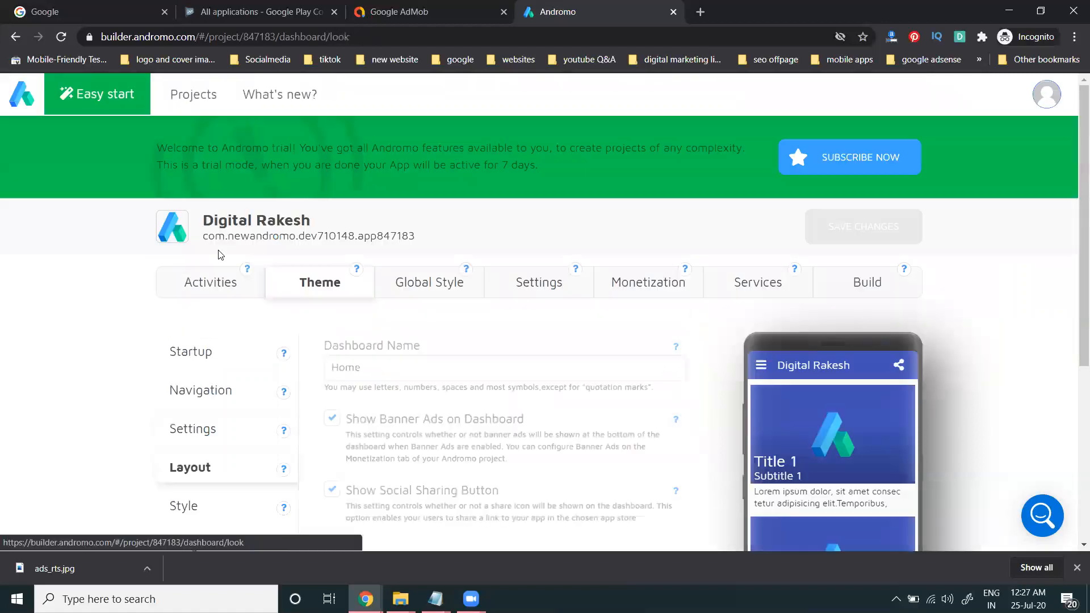
{"action": "scroll", "coordinate": [381, 256], "scroll_direction": "down", "scroll_amount": 4}
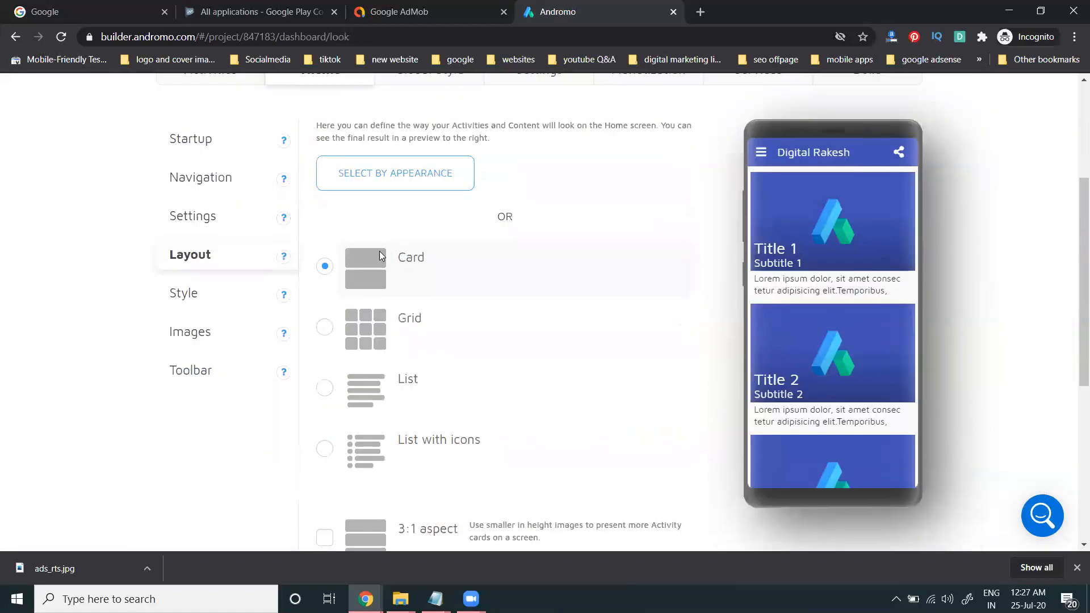
{"action": "left_click", "coordinate": [411, 332]}
{"action": "left_click", "coordinate": [404, 381]}
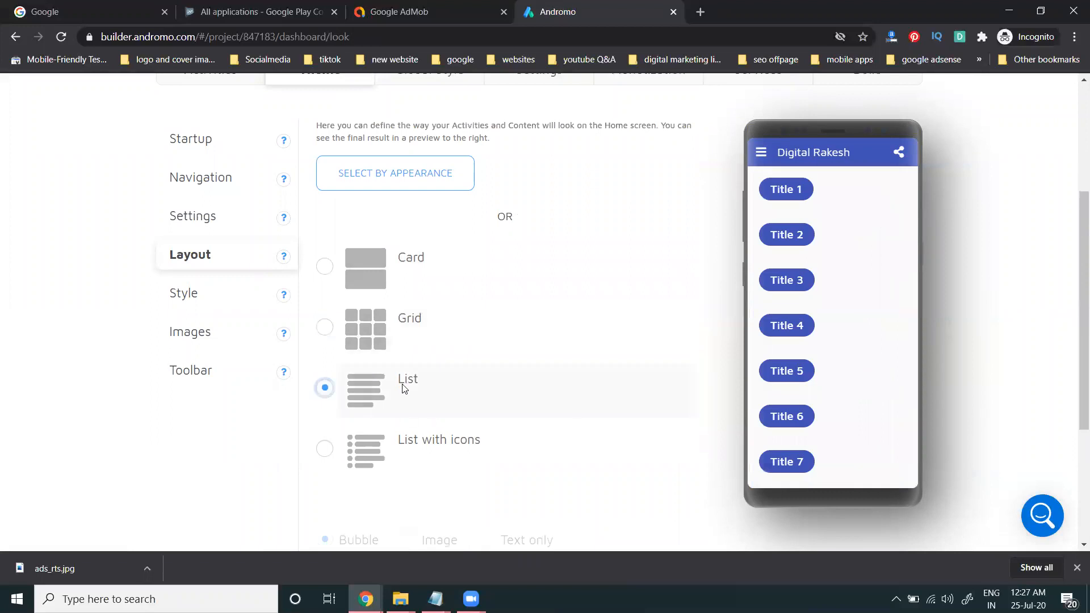
{"action": "left_click", "coordinate": [406, 441]}
{"action": "left_click", "coordinate": [404, 266]}
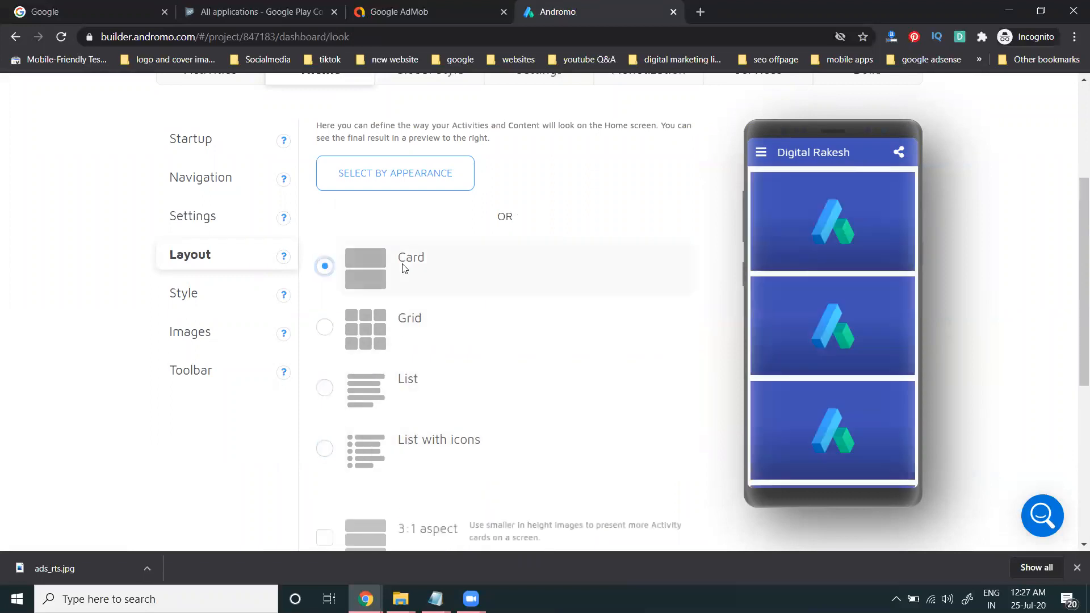
{"action": "scroll", "coordinate": [478, 268], "scroll_direction": "down", "scroll_amount": 1}
{"action": "scroll", "coordinate": [478, 268], "scroll_direction": "down", "scroll_amount": 3}
{"action": "scroll", "coordinate": [477, 267], "scroll_direction": "up", "scroll_amount": 4}
Step: Review the dashboard colour and style, image, and toolbar settings
{"action": "left_click", "coordinate": [214, 288]}
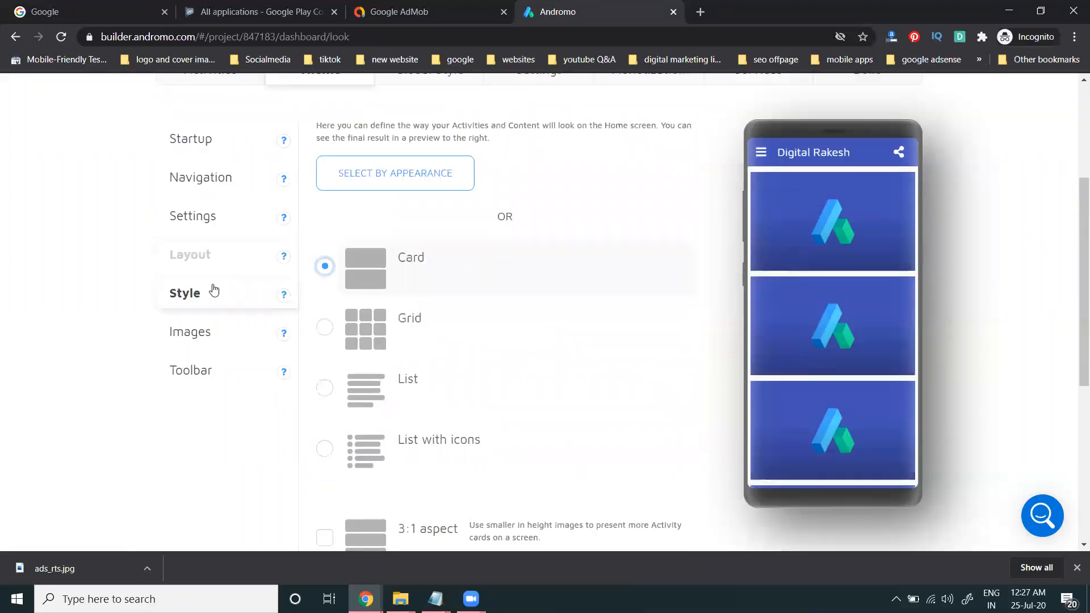
{"action": "scroll", "coordinate": [405, 278], "scroll_direction": "down", "scroll_amount": 3}
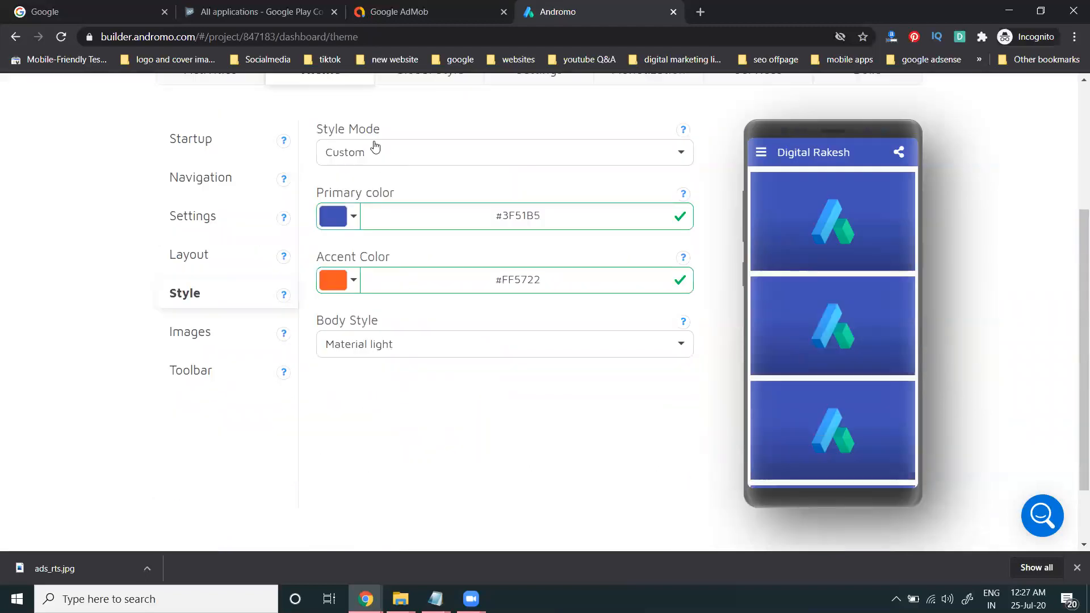
{"action": "left_click", "coordinate": [214, 336]}
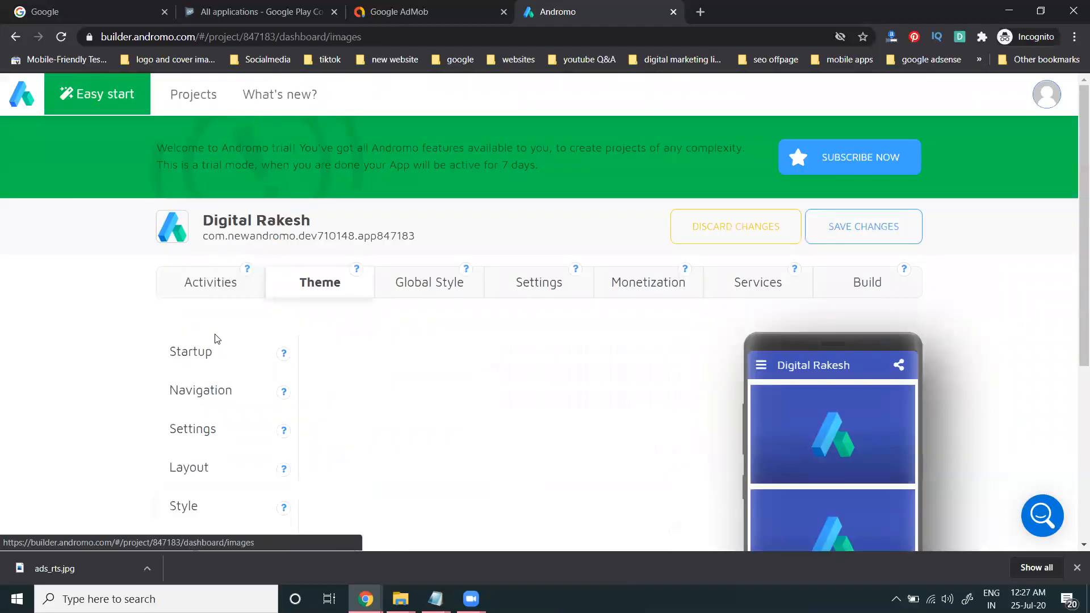
{"action": "scroll", "coordinate": [630, 329], "scroll_direction": "down", "scroll_amount": 3}
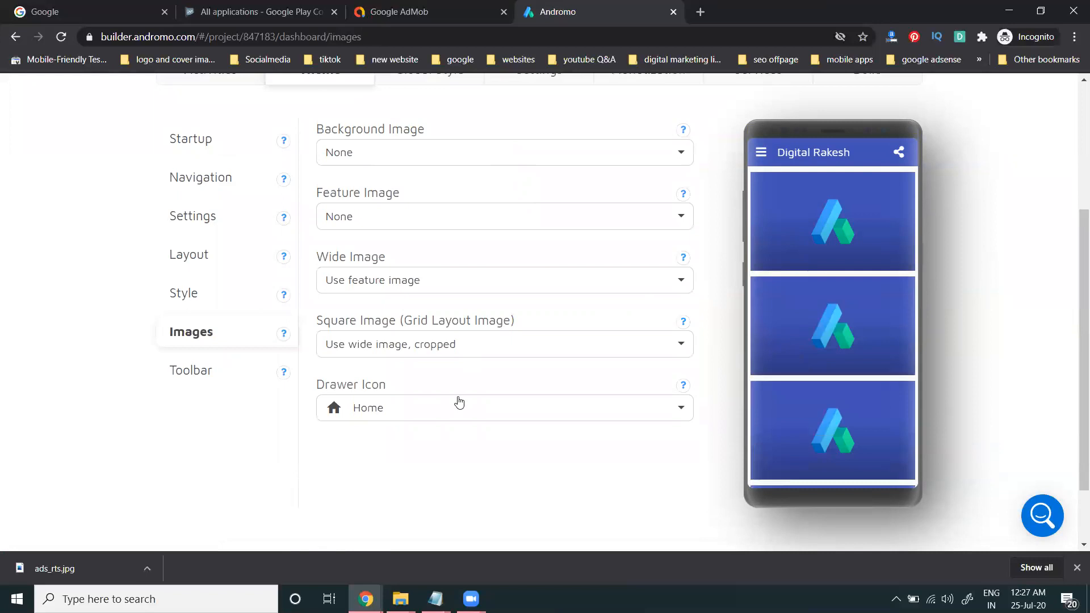
{"action": "left_click", "coordinate": [226, 375]}
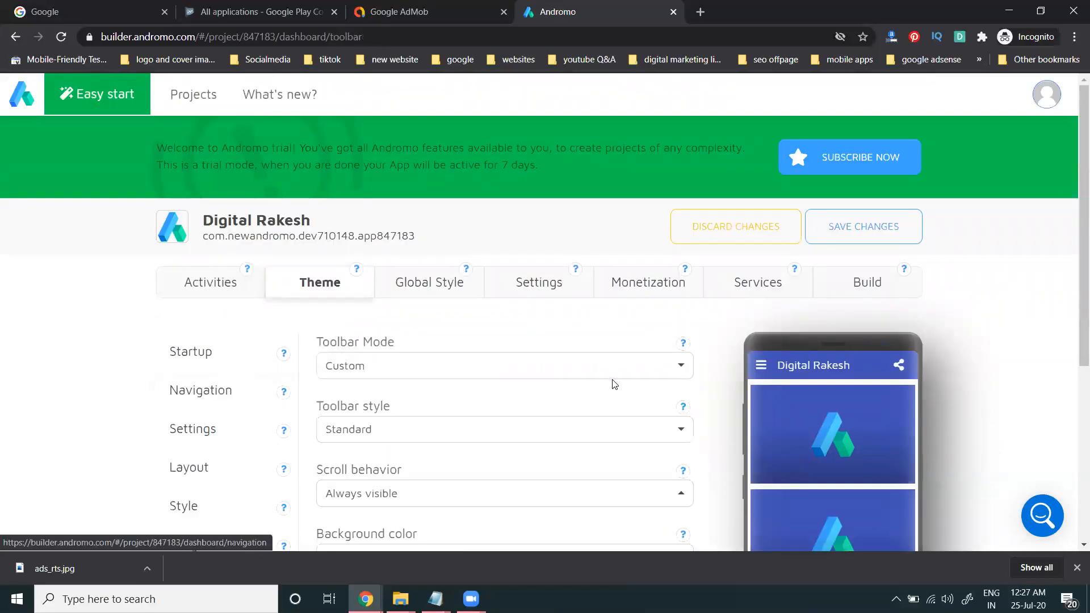
{"action": "scroll", "coordinate": [610, 383], "scroll_direction": "down", "scroll_amount": 2}
{"action": "scroll", "coordinate": [613, 386], "scroll_direction": "down", "scroll_amount": 1}
{"action": "scroll", "coordinate": [503, 471], "scroll_direction": "up", "scroll_amount": 4}
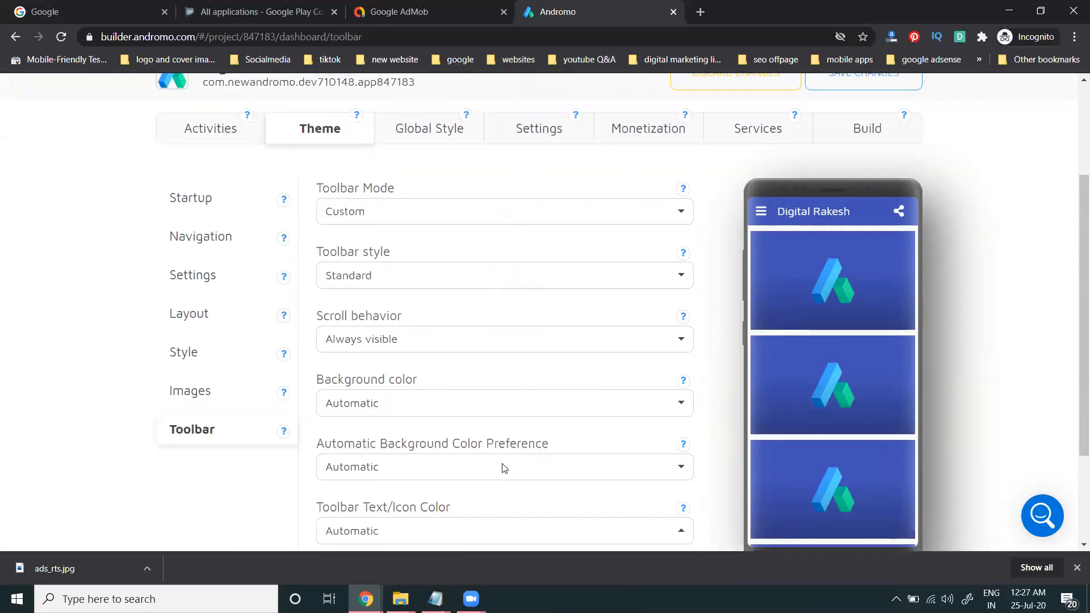
Step: Review the Global Style image and toolbar settings
{"action": "left_click", "coordinate": [429, 287]}
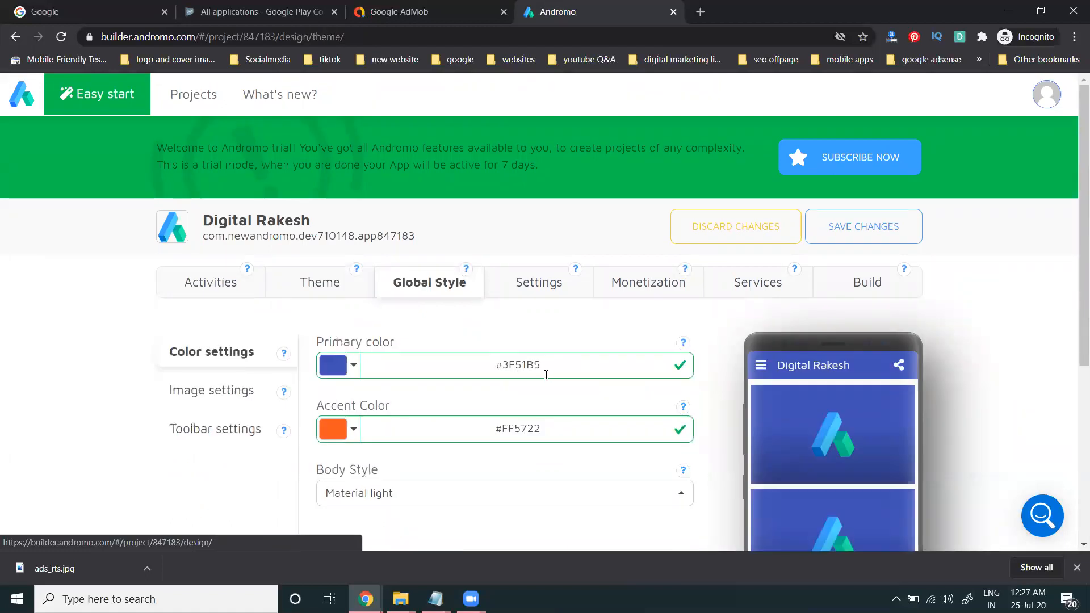
{"action": "scroll", "coordinate": [544, 372], "scroll_direction": "down", "scroll_amount": 2}
{"action": "left_click", "coordinate": [224, 256]}
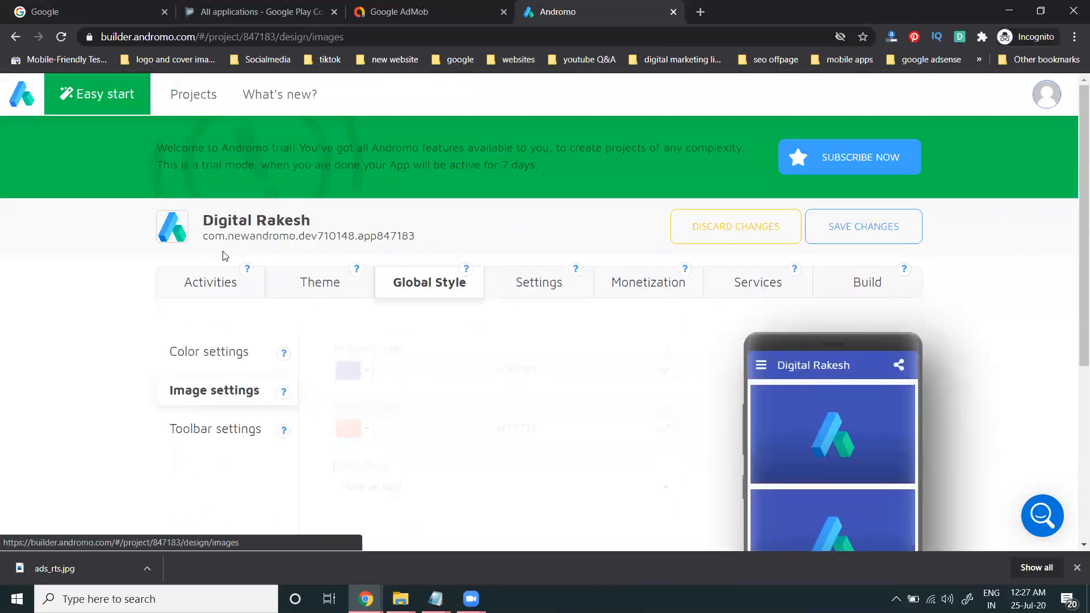
{"action": "left_click", "coordinate": [215, 427]}
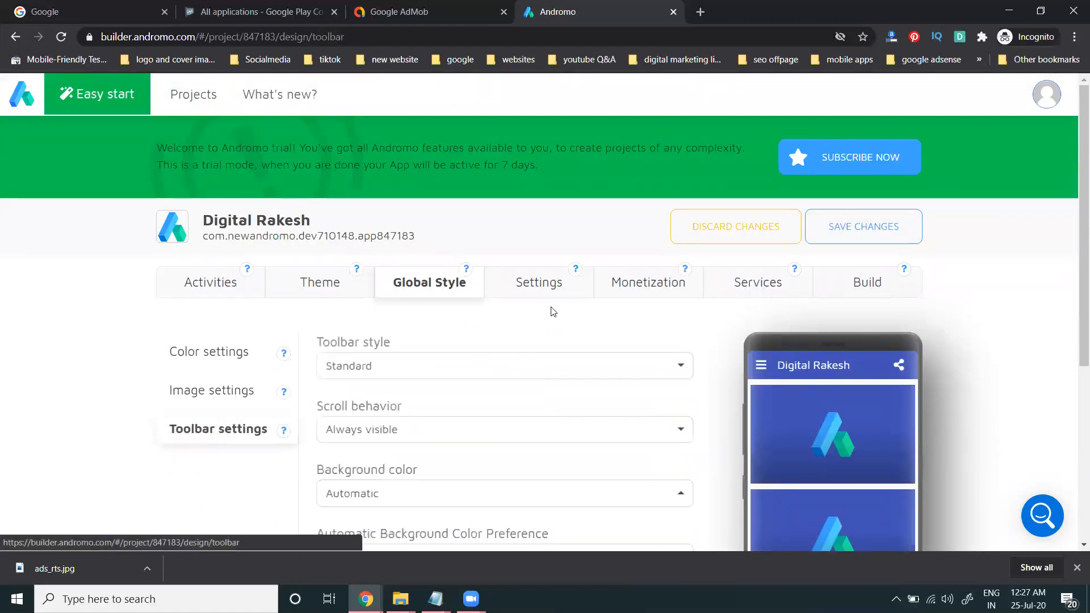
Step: Review the app icon, license agreement and launch notice settings
{"action": "left_click", "coordinate": [539, 284]}
{"action": "scroll", "coordinate": [126, 307], "scroll_direction": "down", "scroll_amount": 1}
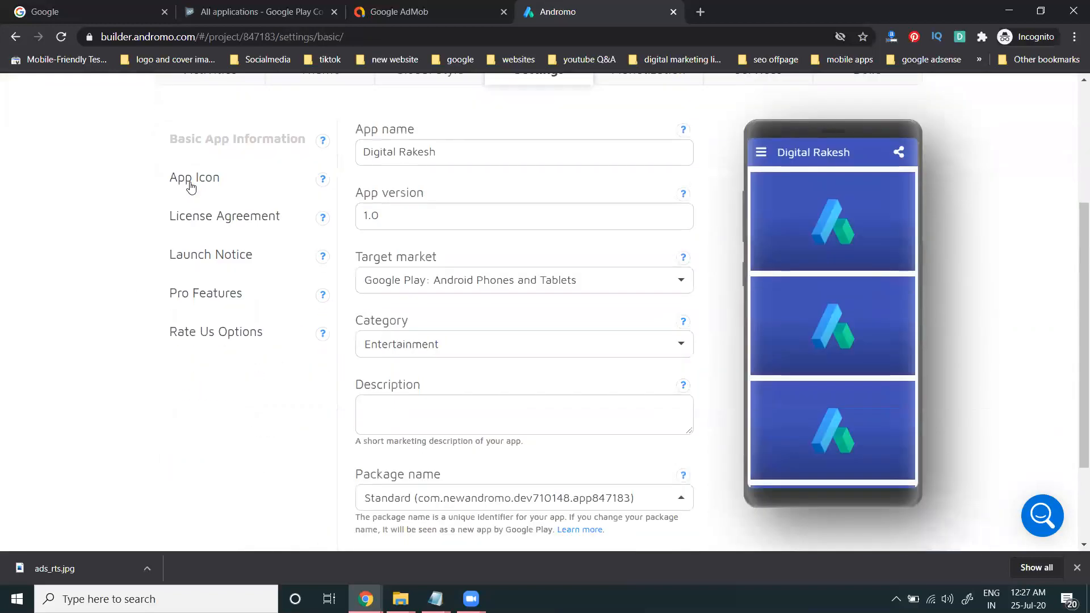
{"action": "left_click", "coordinate": [198, 180]}
{"action": "scroll", "coordinate": [107, 296], "scroll_direction": "down", "scroll_amount": 3}
{"action": "left_click", "coordinate": [183, 287]}
{"action": "scroll", "coordinate": [79, 272], "scroll_direction": "down", "scroll_amount": 2}
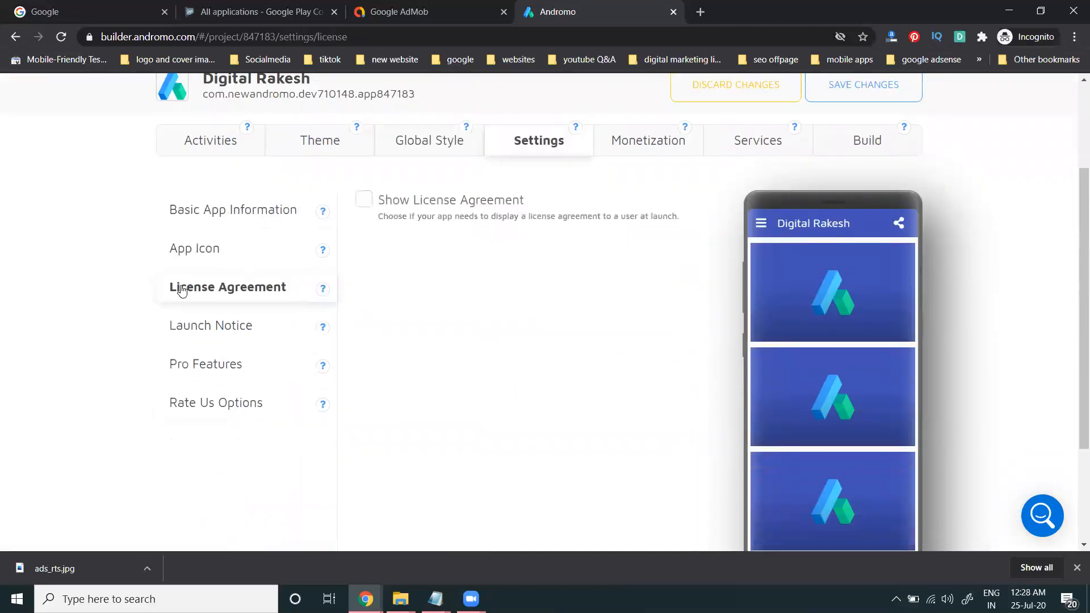
{"action": "left_click", "coordinate": [214, 323]}
{"action": "scroll", "coordinate": [98, 299], "scroll_direction": "down", "scroll_amount": 4}
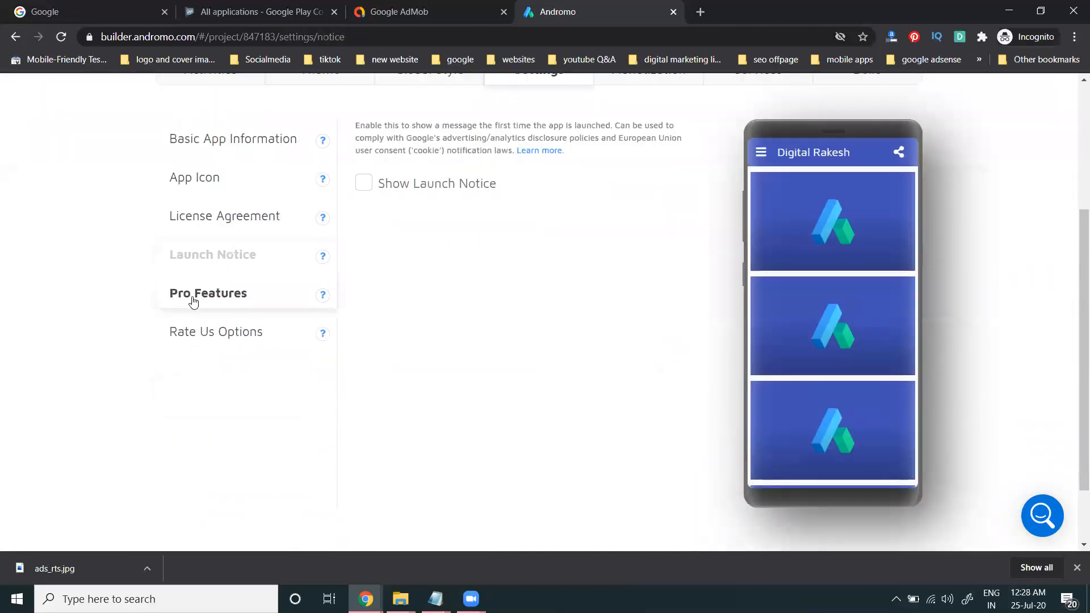
Step: Check the Pro Features and Rate Us options, then return to Activities
{"action": "left_click", "coordinate": [192, 299]}
{"action": "scroll", "coordinate": [125, 292], "scroll_direction": "down", "scroll_amount": 4}
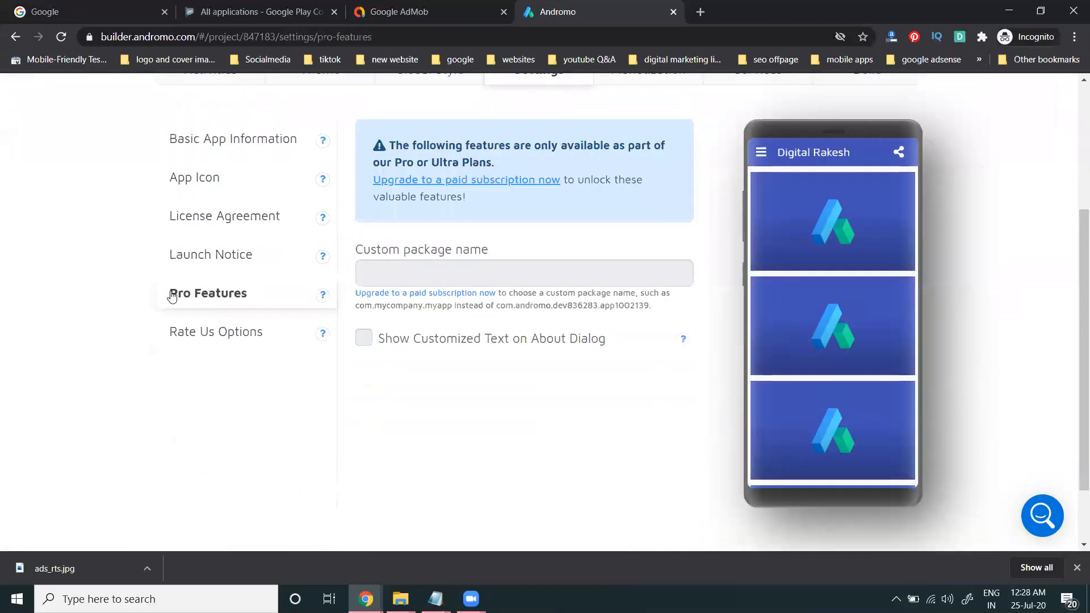
{"action": "left_click", "coordinate": [202, 331]}
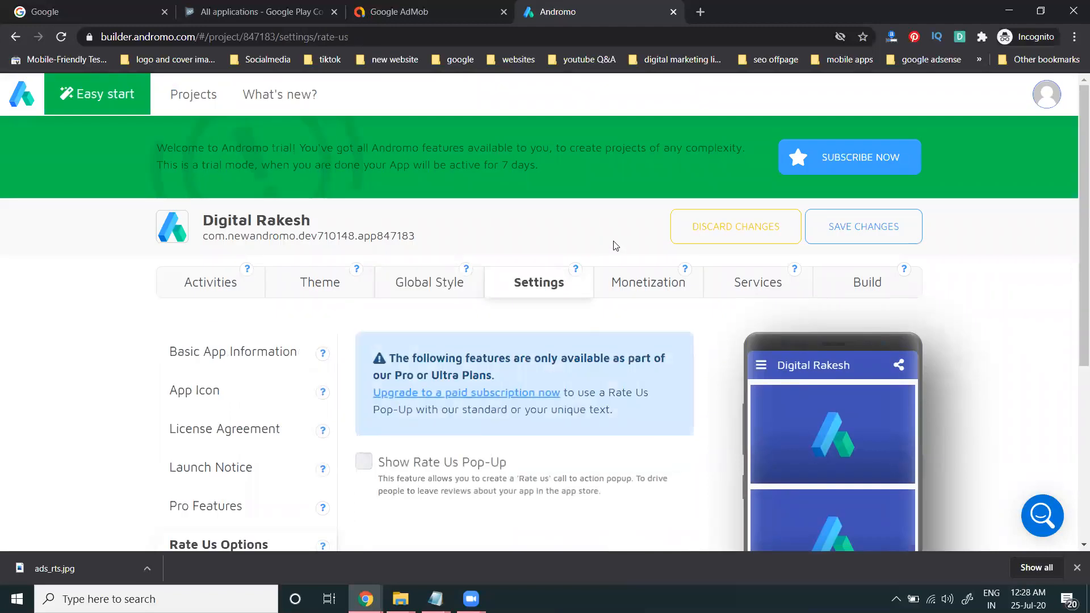
{"action": "left_click", "coordinate": [205, 282]}
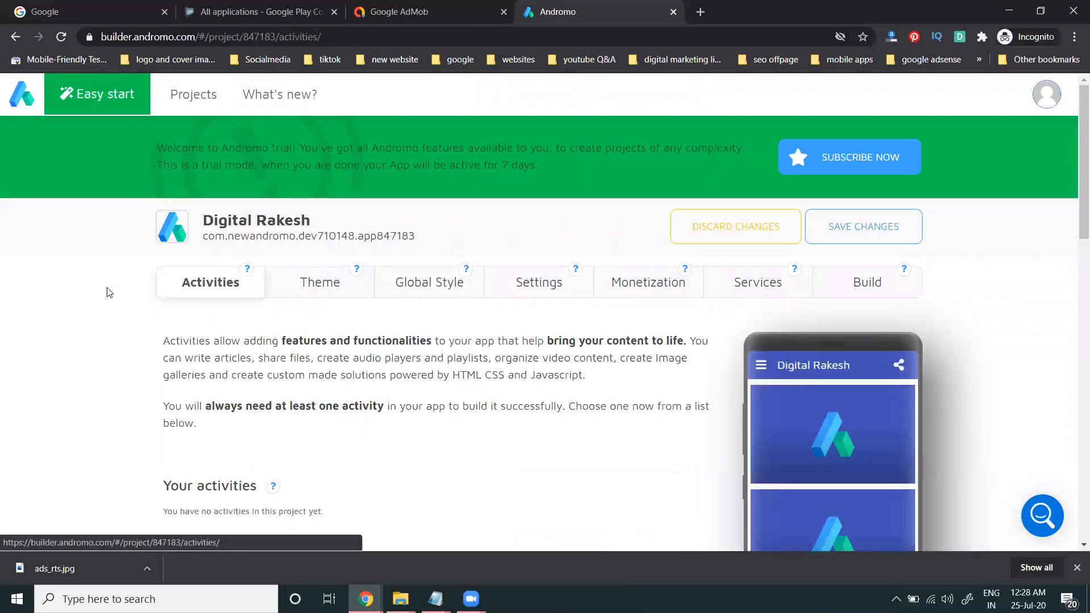
Step: Scroll through the list of available activities
{"action": "scroll", "coordinate": [110, 292], "scroll_direction": "down", "scroll_amount": 5}
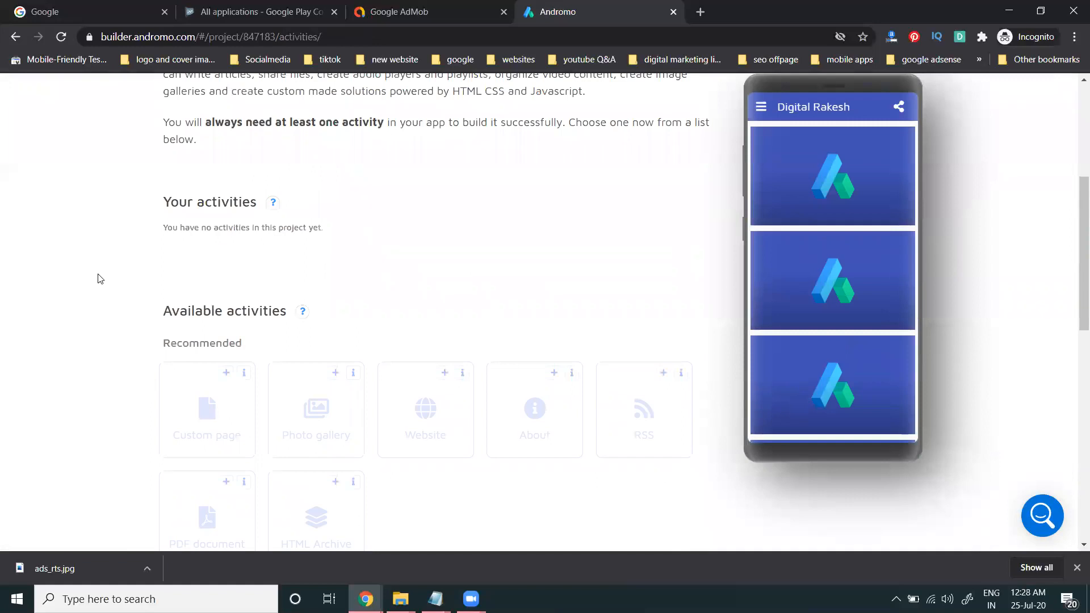
{"action": "scroll", "coordinate": [632, 289], "scroll_direction": "up", "scroll_amount": 1}
{"action": "scroll", "coordinate": [804, 261], "scroll_direction": "down", "scroll_amount": 2}
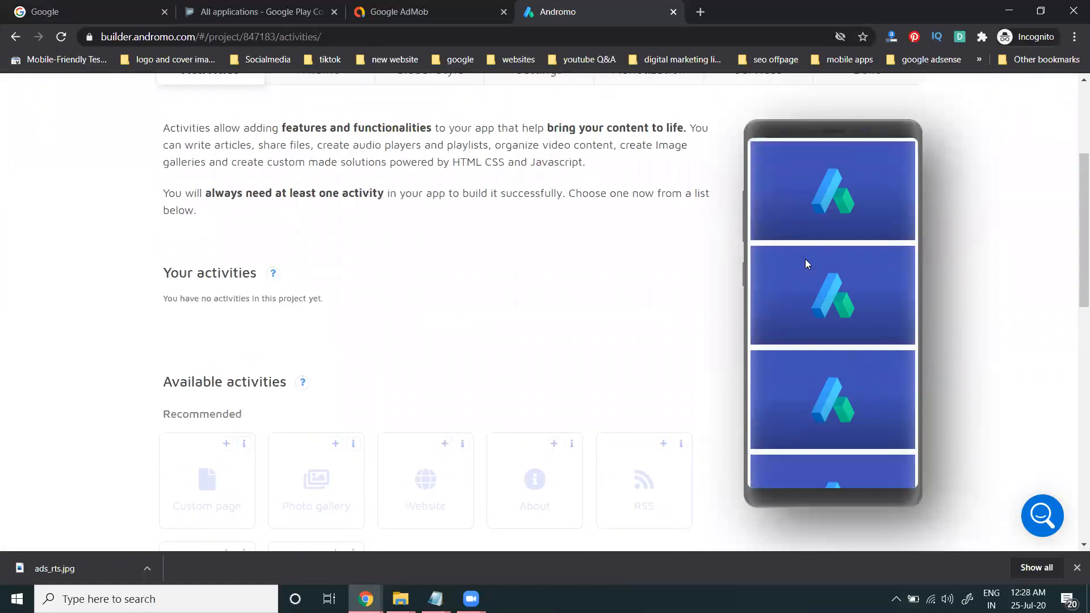
{"action": "scroll", "coordinate": [655, 244], "scroll_direction": "down", "scroll_amount": 3}
{"action": "scroll", "coordinate": [774, 250], "scroll_direction": "down", "scroll_amount": 4}
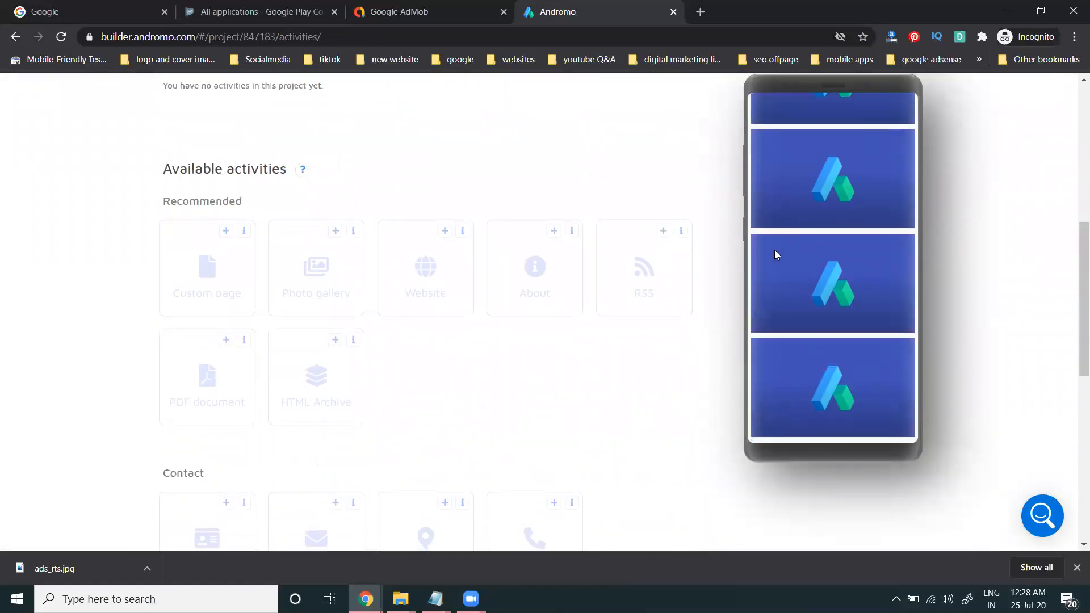
{"action": "scroll", "coordinate": [809, 319], "scroll_direction": "down", "scroll_amount": 3}
{"action": "scroll", "coordinate": [809, 319], "scroll_direction": "down", "scroll_amount": 2}
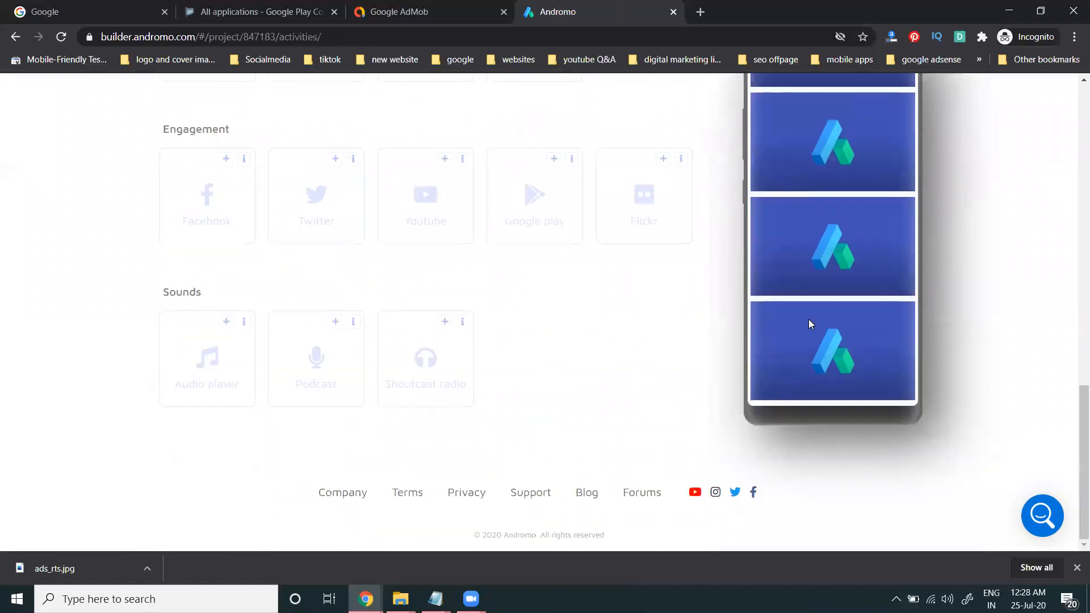
{"action": "scroll", "coordinate": [809, 319], "scroll_direction": "up", "scroll_amount": 2}
{"action": "scroll", "coordinate": [467, 270], "scroll_direction": "up", "scroll_amount": 1}
{"action": "scroll", "coordinate": [817, 312], "scroll_direction": "up", "scroll_amount": 5}
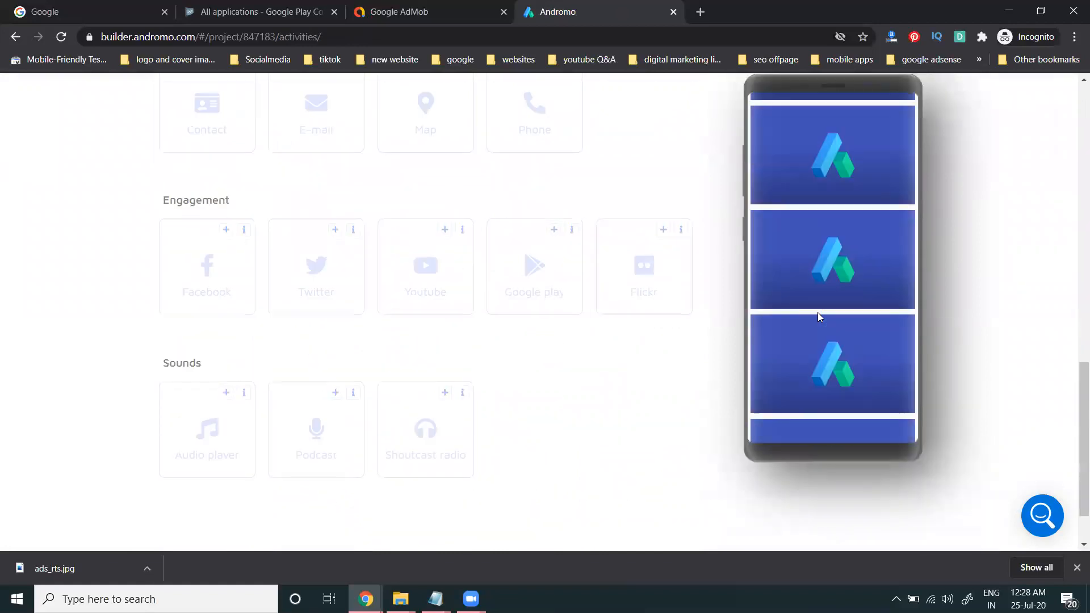
Step: Open the preview's navigation drawer showing Home and About Digital Rakesh
{"action": "left_click", "coordinate": [760, 107]}
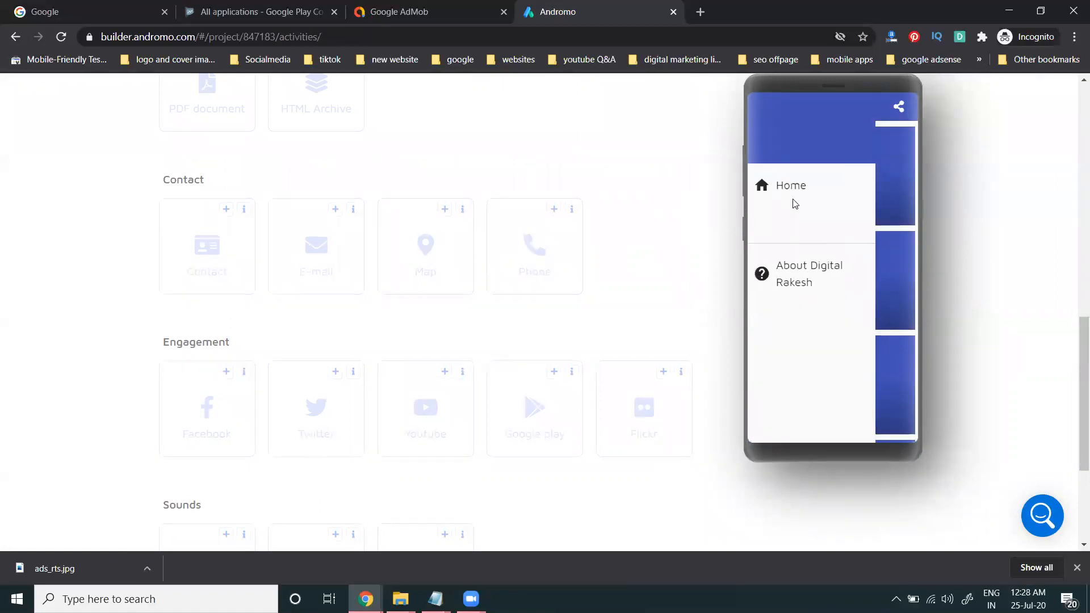
{"action": "scroll", "coordinate": [625, 199], "scroll_direction": "up", "scroll_amount": 5}
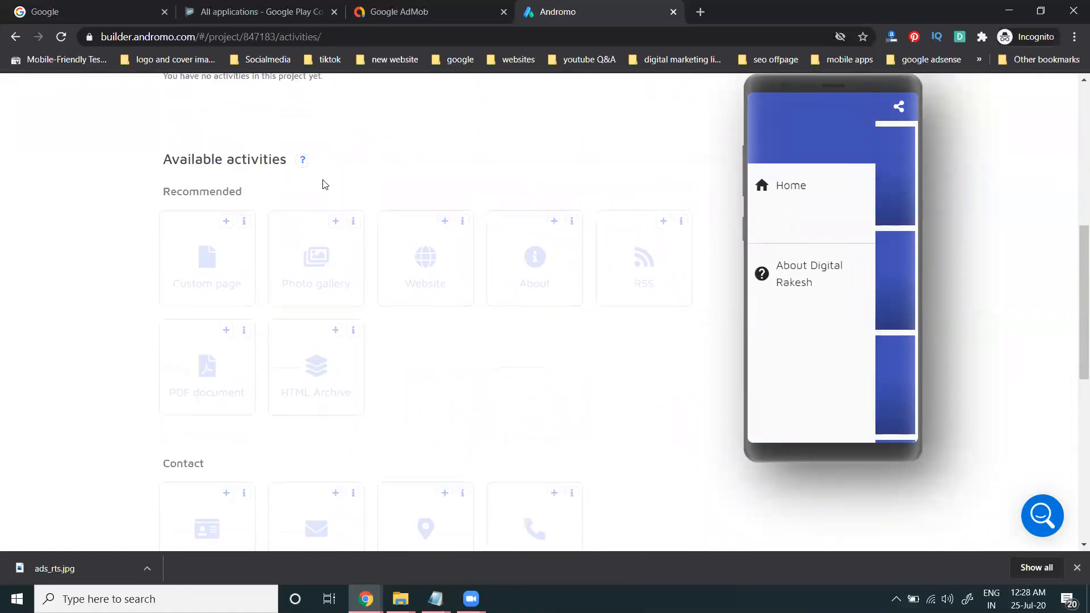
{"action": "scroll", "coordinate": [326, 182], "scroll_direction": "up", "scroll_amount": 4}
{"action": "scroll", "coordinate": [285, 188], "scroll_direction": "up", "scroll_amount": 3}
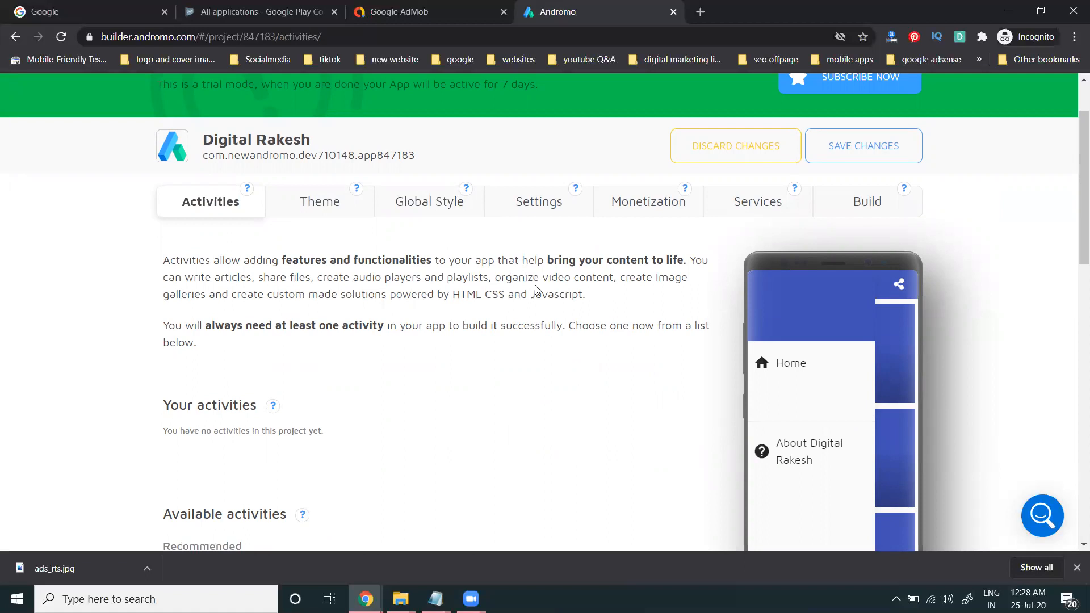
{"action": "scroll", "coordinate": [299, 343], "scroll_direction": "down", "scroll_amount": 4}
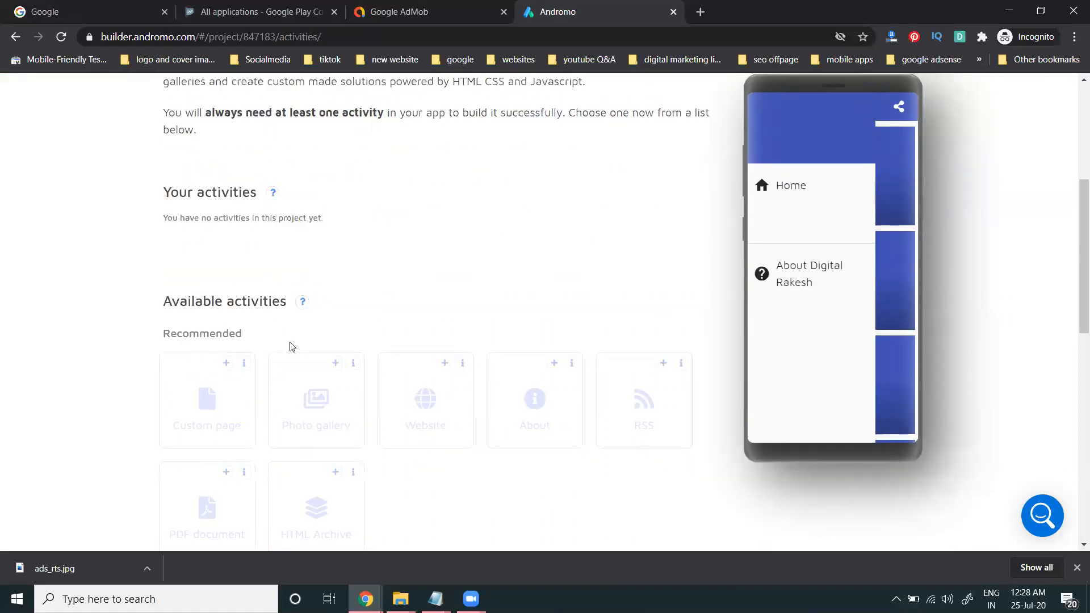
{"action": "left_click", "coordinate": [193, 403]}
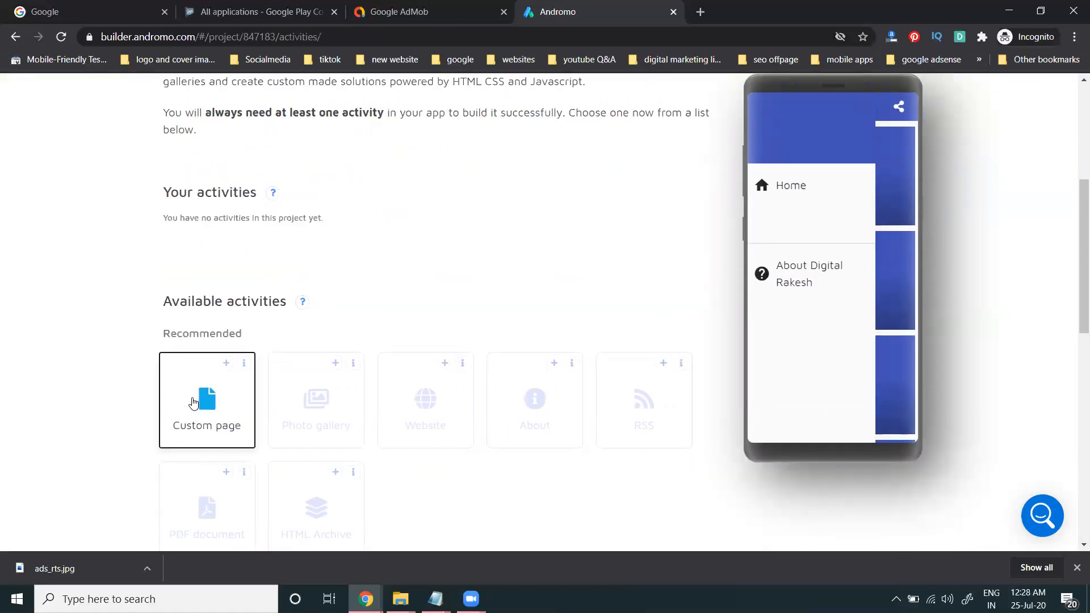
{"action": "left_click", "coordinate": [226, 363]}
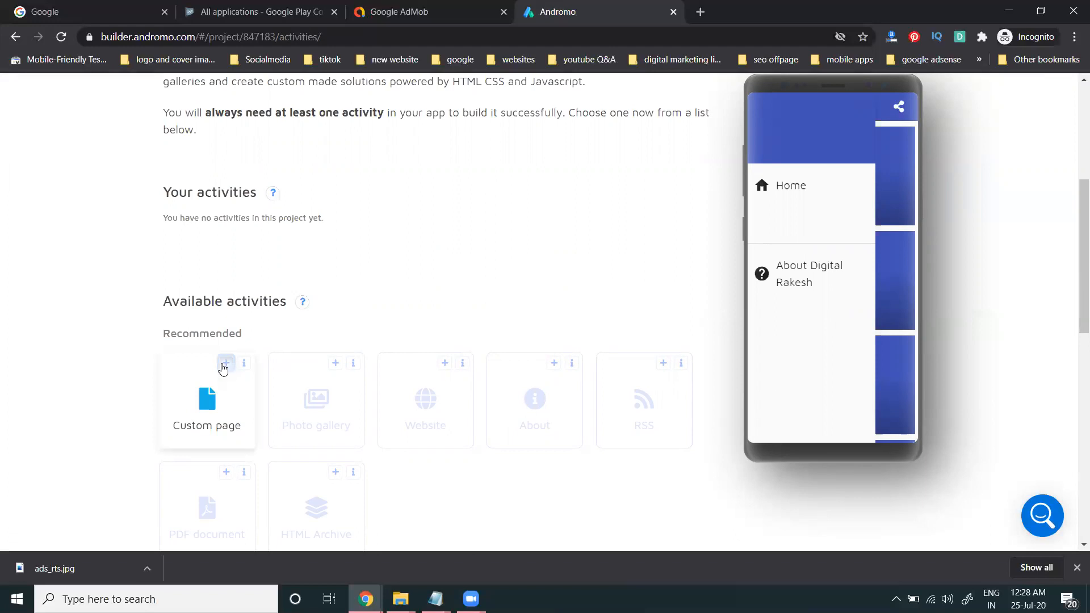
{"action": "scroll", "coordinate": [315, 327], "scroll_direction": "down", "scroll_amount": 5}
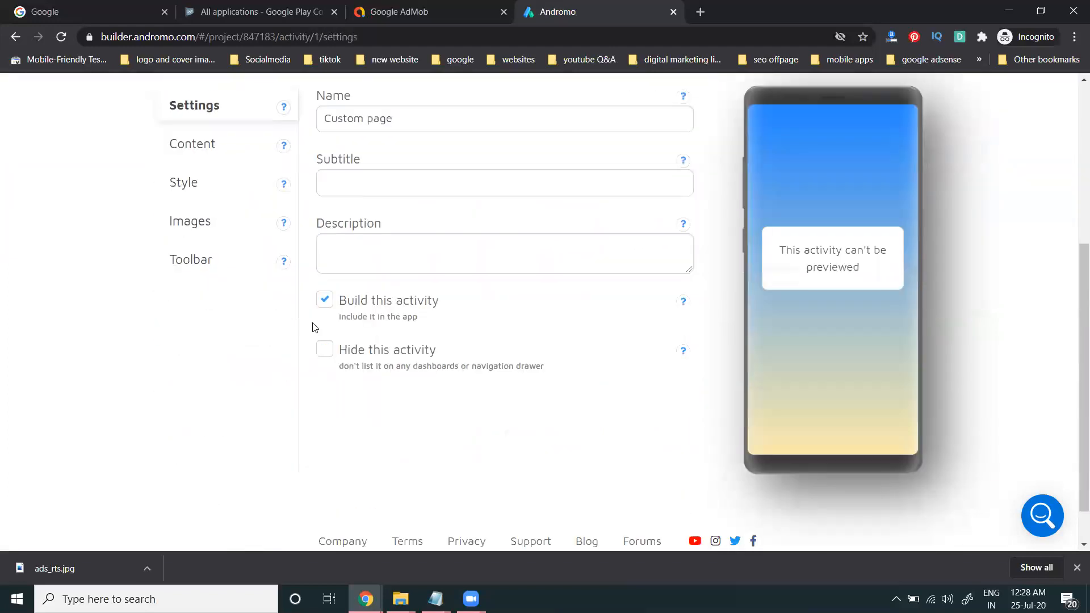
{"action": "scroll", "coordinate": [760, 291], "scroll_direction": "up", "scroll_amount": 5}
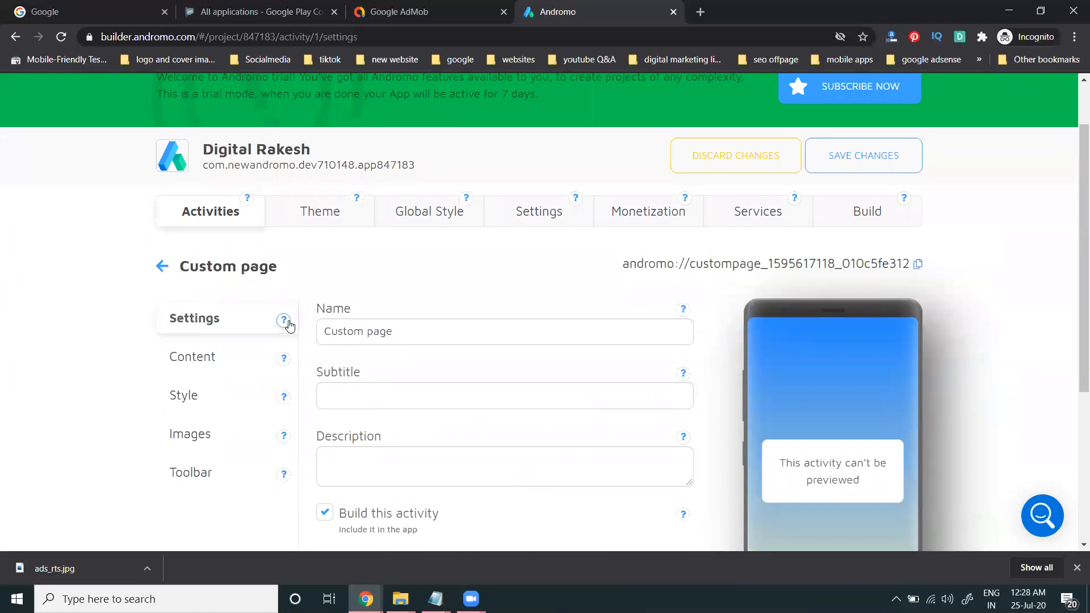
{"action": "left_click", "coordinate": [205, 357]}
{"action": "scroll", "coordinate": [138, 323], "scroll_direction": "down", "scroll_amount": 4}
{"action": "left_click", "coordinate": [182, 260]}
{"action": "scroll", "coordinate": [151, 280], "scroll_direction": "down", "scroll_amount": 4}
{"action": "left_click", "coordinate": [189, 291]}
{"action": "scroll", "coordinate": [188, 293], "scroll_direction": "down", "scroll_amount": 4}
{"action": "left_click", "coordinate": [206, 403]}
{"action": "scroll", "coordinate": [272, 317], "scroll_direction": "down", "scroll_amount": 4}
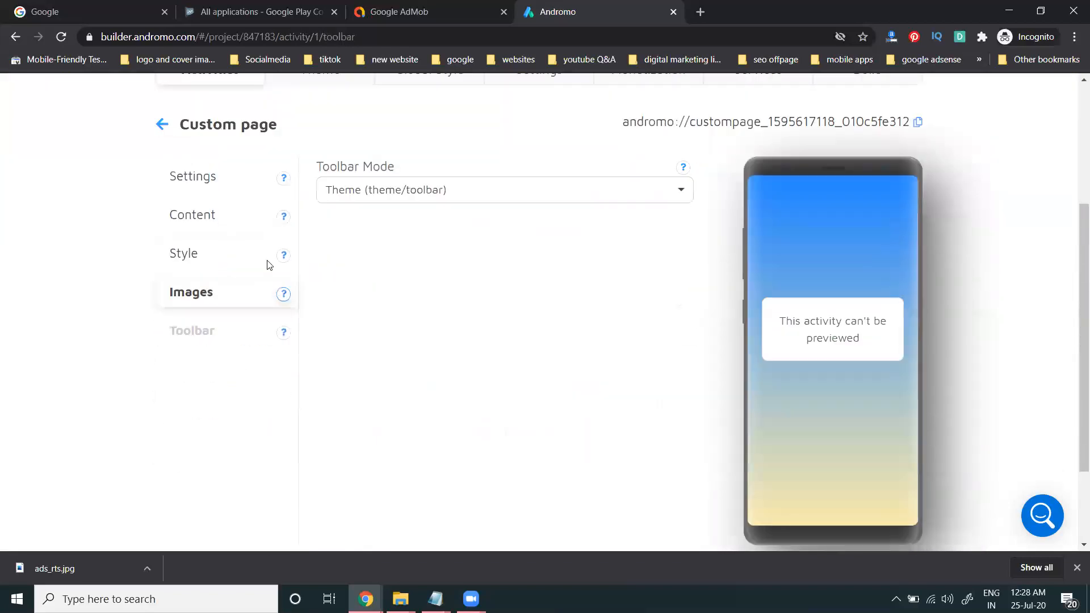
{"action": "left_click", "coordinate": [164, 126]}
{"action": "scroll", "coordinate": [87, 292], "scroll_direction": "down", "scroll_amount": 5}
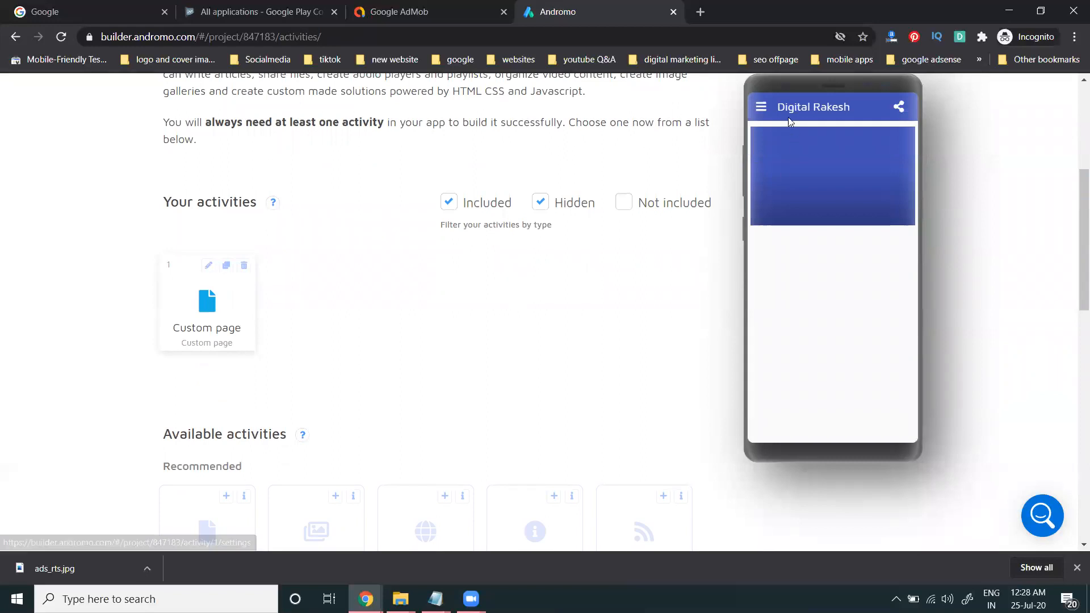
{"action": "left_click", "coordinate": [762, 107]}
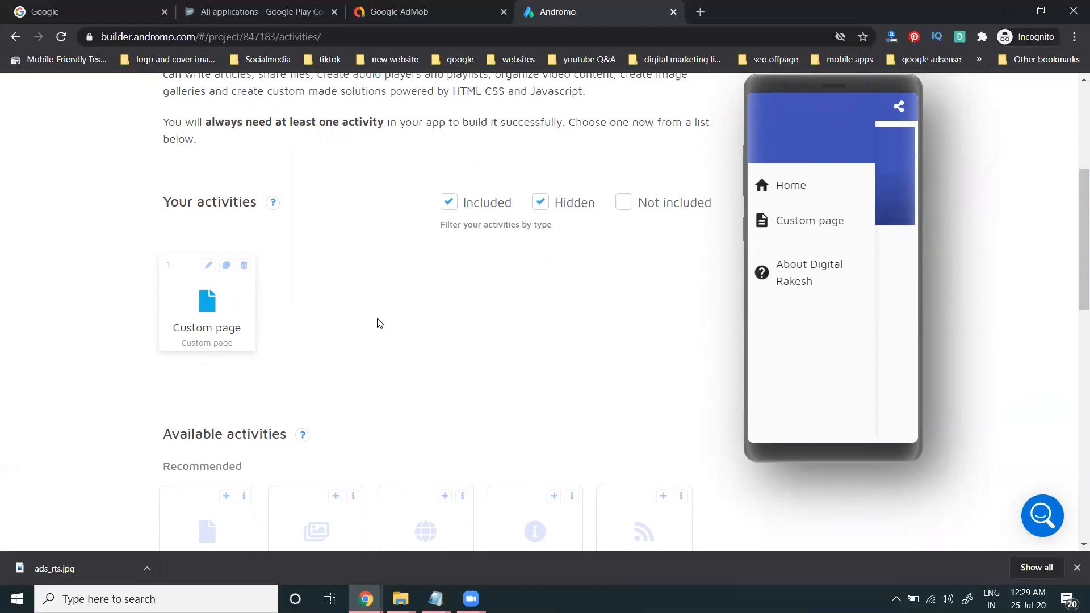
{"action": "left_click", "coordinate": [243, 267]}
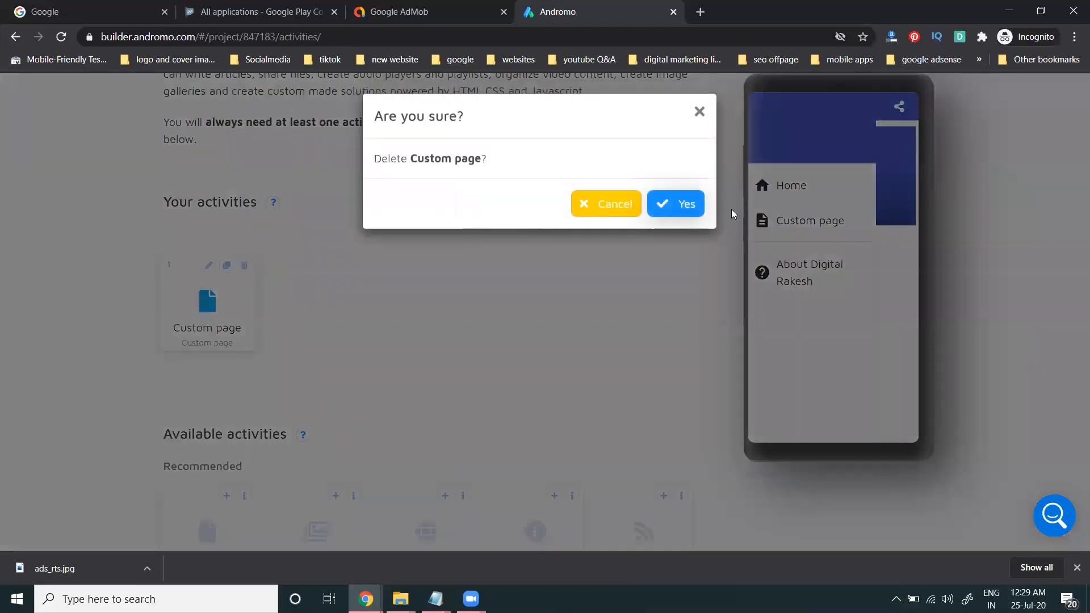
{"action": "left_click", "coordinate": [681, 207]}
{"action": "scroll", "coordinate": [598, 318], "scroll_direction": "up", "scroll_amount": 5}
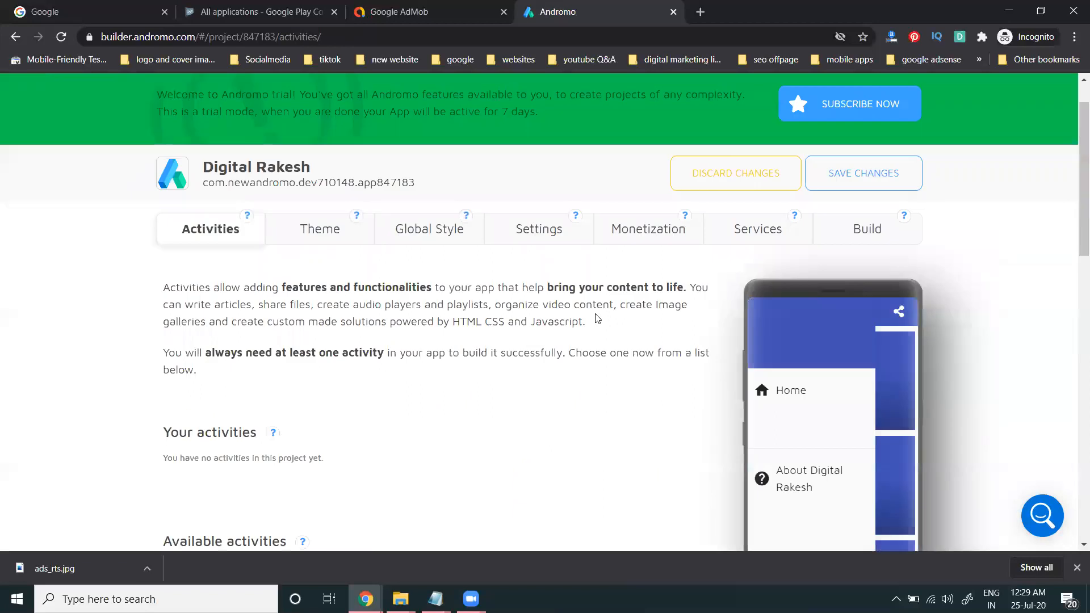
{"action": "scroll", "coordinate": [596, 318], "scroll_direction": "down", "scroll_amount": 4}
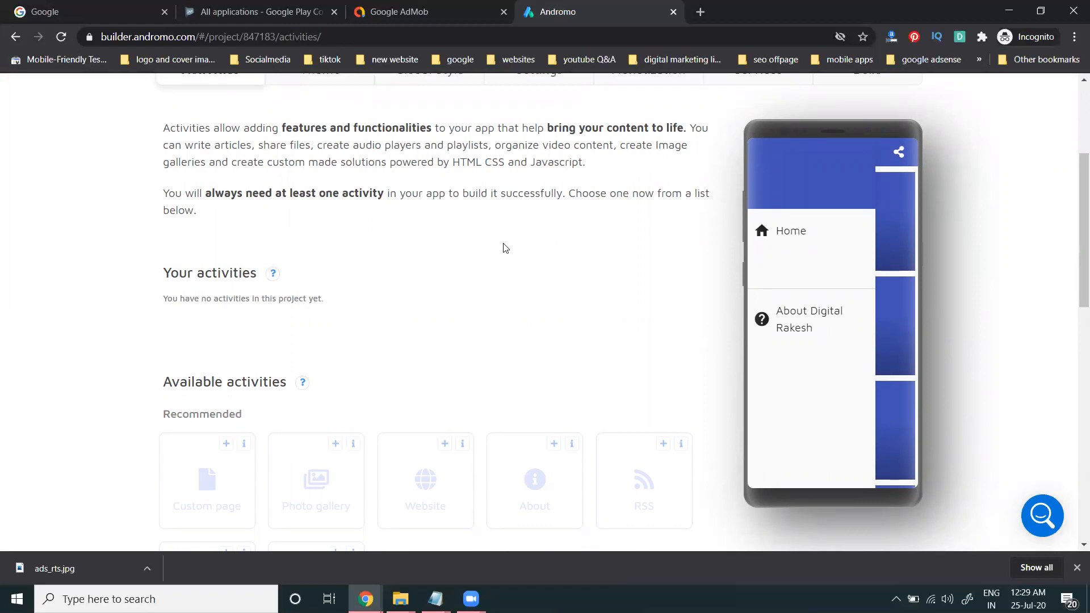
{"action": "scroll", "coordinate": [503, 248], "scroll_direction": "up", "scroll_amount": 3}
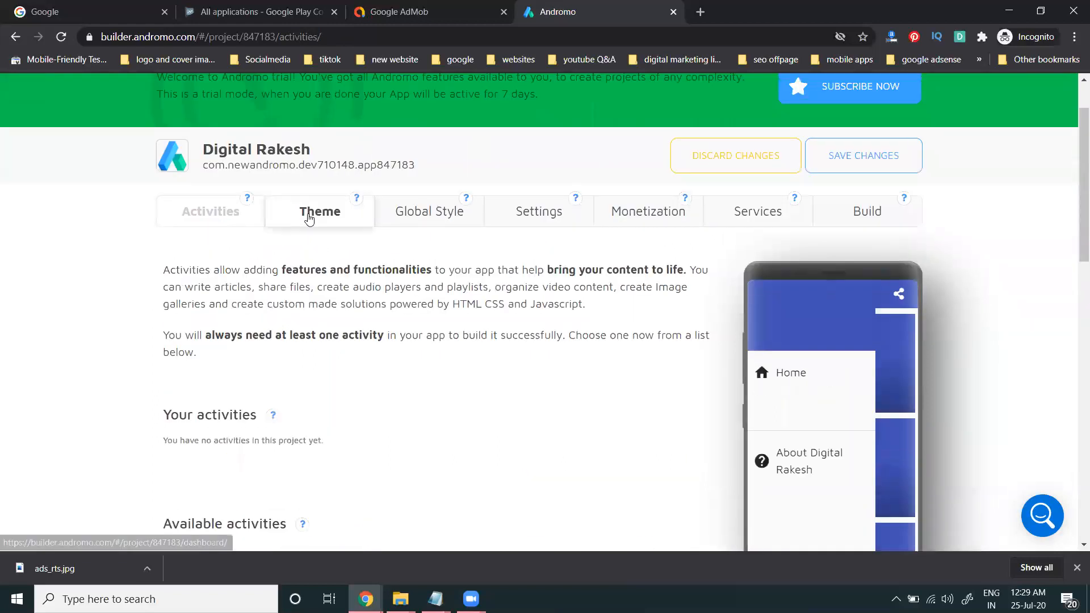
Step: In Theme, review the dashboard navigation and general settings
{"action": "left_click", "coordinate": [336, 214]}
{"action": "scroll", "coordinate": [113, 270], "scroll_direction": "down", "scroll_amount": 4}
{"action": "left_click", "coordinate": [196, 179]}
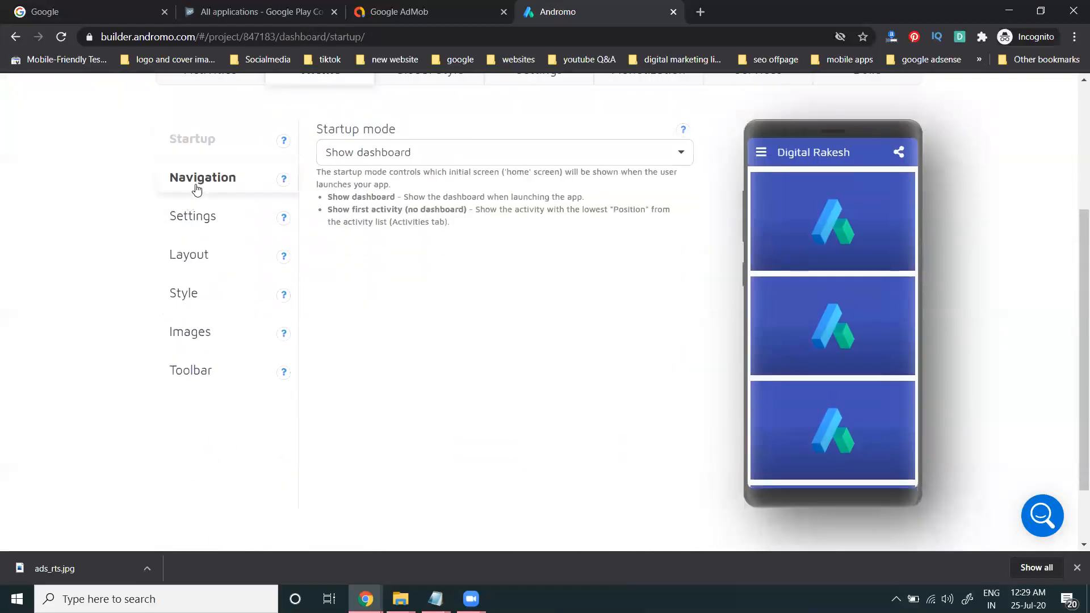
{"action": "scroll", "coordinate": [46, 231], "scroll_direction": "down", "scroll_amount": 4}
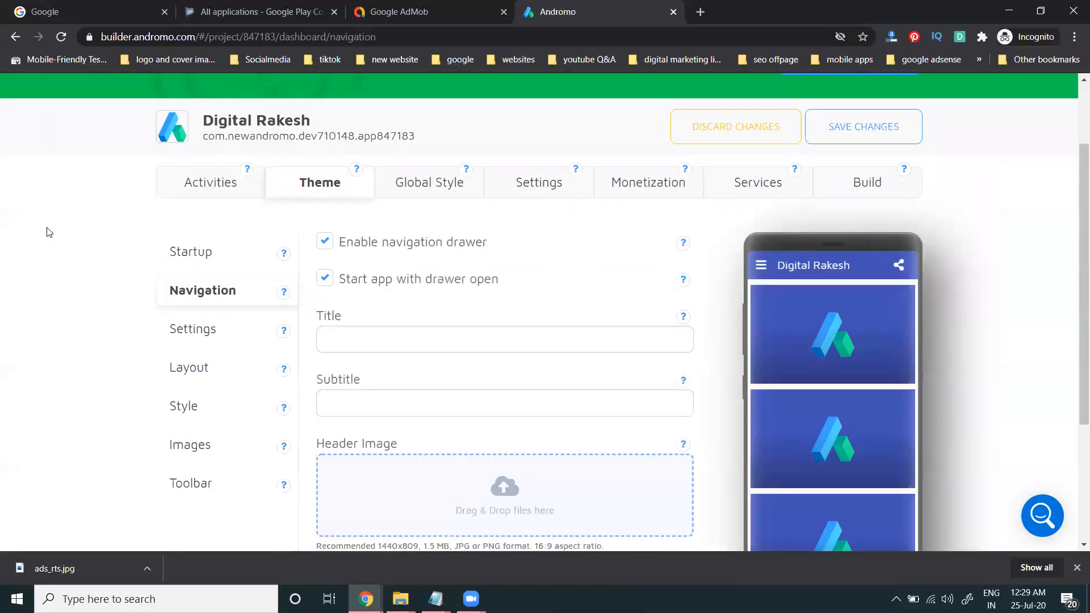
{"action": "left_click", "coordinate": [190, 216]}
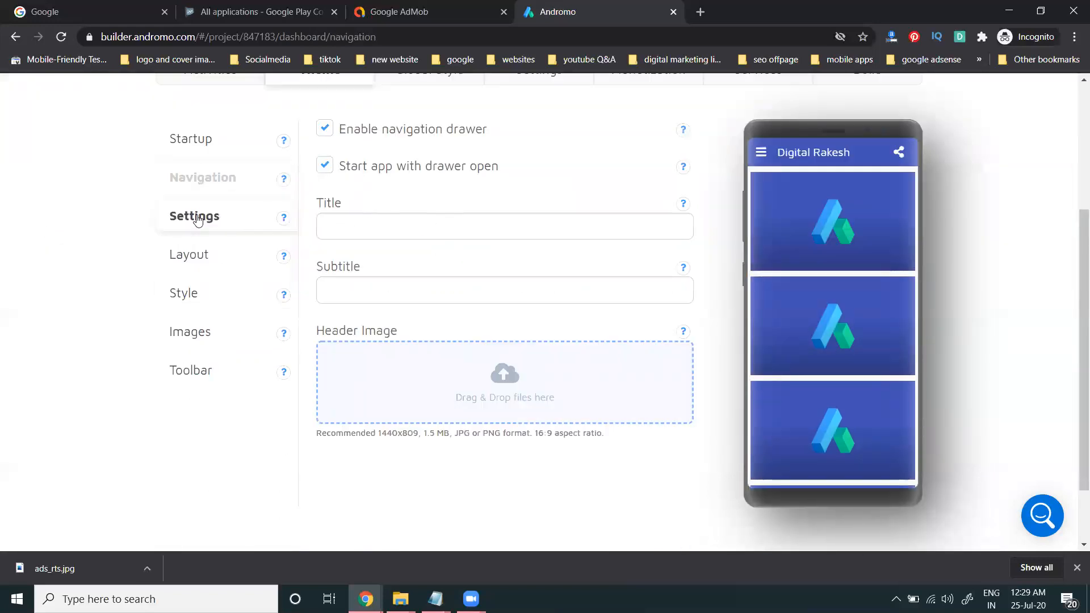
{"action": "scroll", "coordinate": [166, 254], "scroll_direction": "down", "scroll_amount": 4}
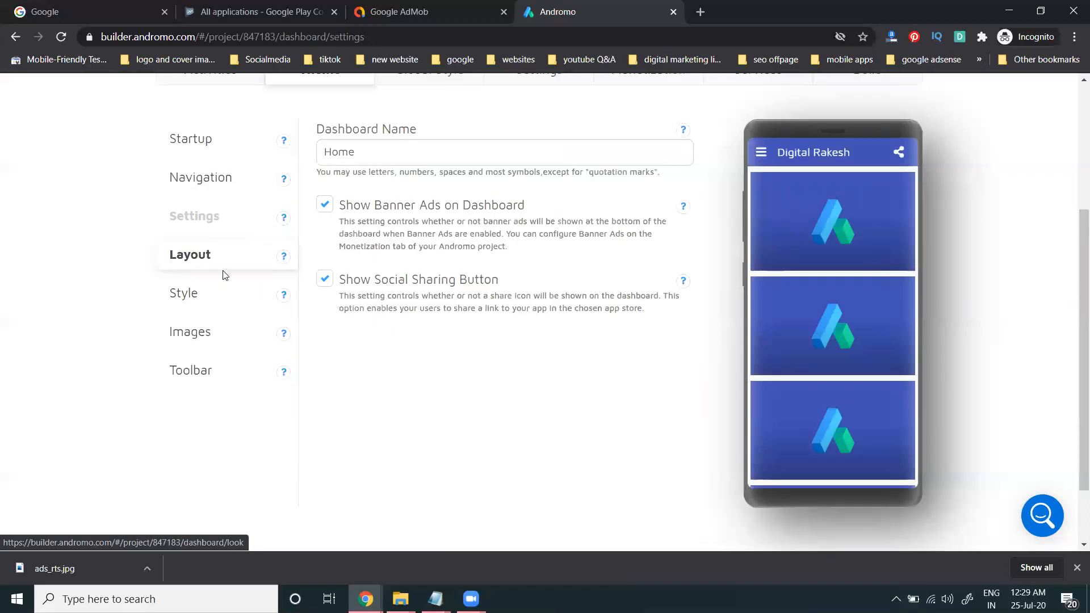
Step: Check the dashboard layout options and startup mode choices, leaving Show dashboard
{"action": "left_click", "coordinate": [208, 258]}
{"action": "scroll", "coordinate": [66, 244], "scroll_direction": "down", "scroll_amount": 5}
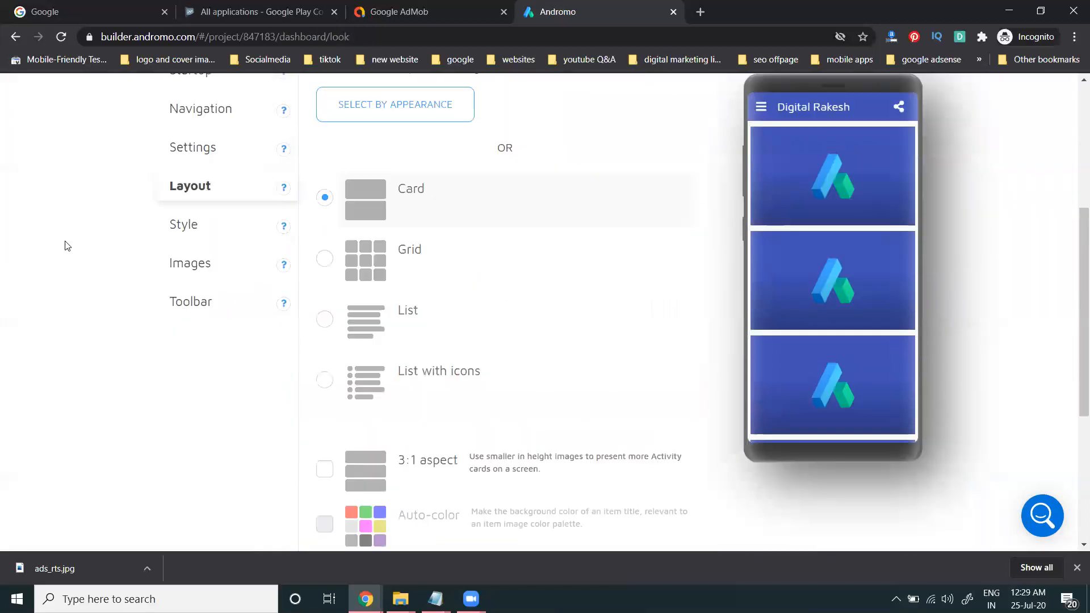
{"action": "scroll", "coordinate": [420, 277], "scroll_direction": "down", "scroll_amount": 5}
{"action": "scroll", "coordinate": [193, 284], "scroll_direction": "up", "scroll_amount": 8}
{"action": "left_click", "coordinate": [192, 216]}
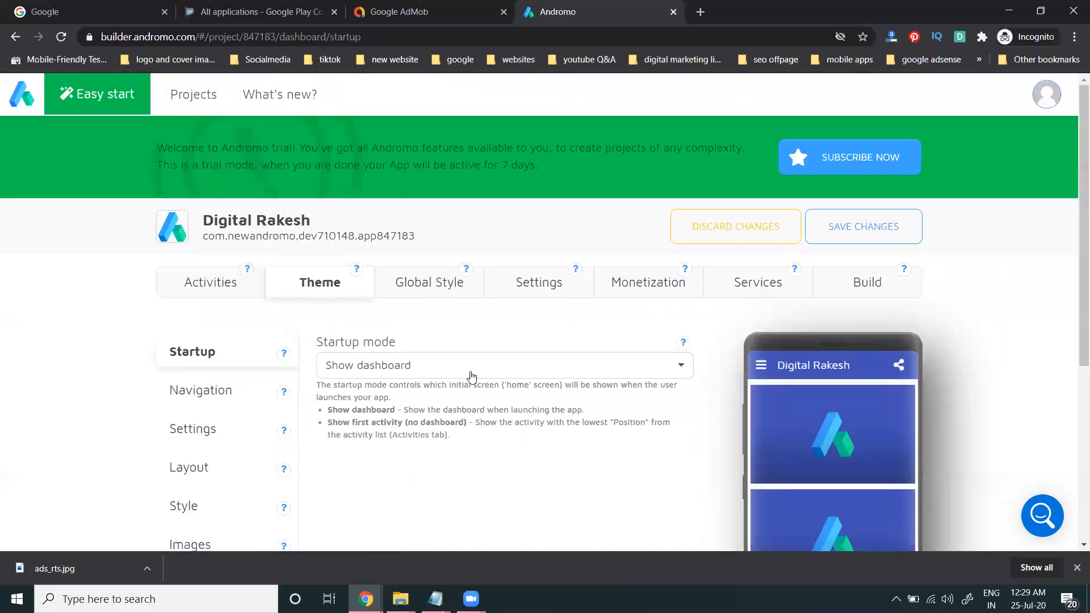
{"action": "scroll", "coordinate": [468, 373], "scroll_direction": "down", "scroll_amount": 2}
{"action": "left_click", "coordinate": [436, 227]}
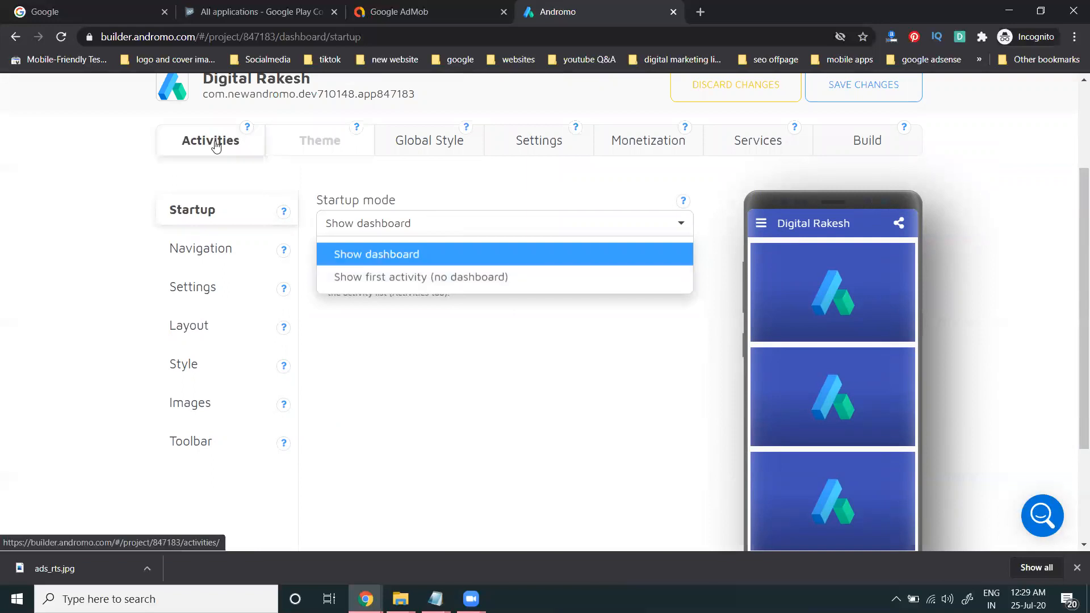
Step: Review Global Style and basic app settings, then return to the empty Activities page
{"action": "left_click", "coordinate": [429, 148]}
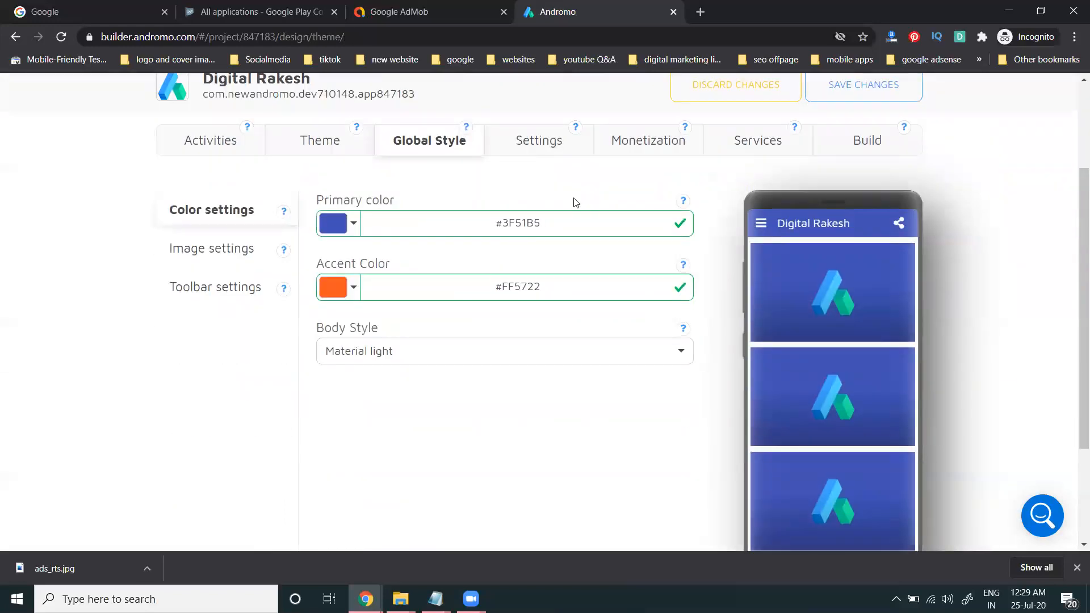
{"action": "left_click", "coordinate": [555, 143]}
{"action": "scroll", "coordinate": [459, 289], "scroll_direction": "down", "scroll_amount": 3}
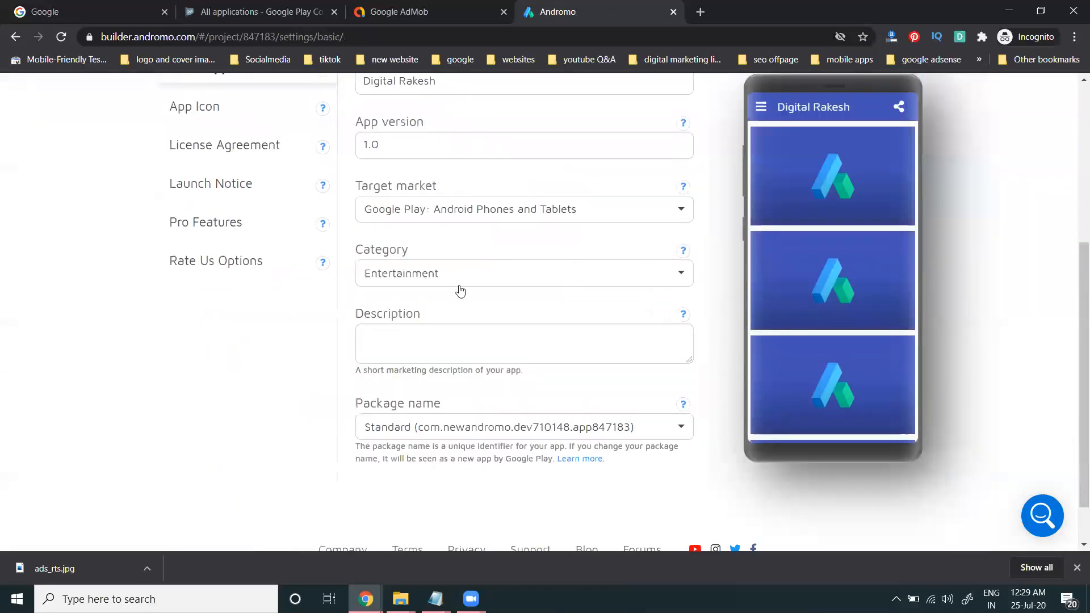
{"action": "scroll", "coordinate": [450, 285], "scroll_direction": "up", "scroll_amount": 1}
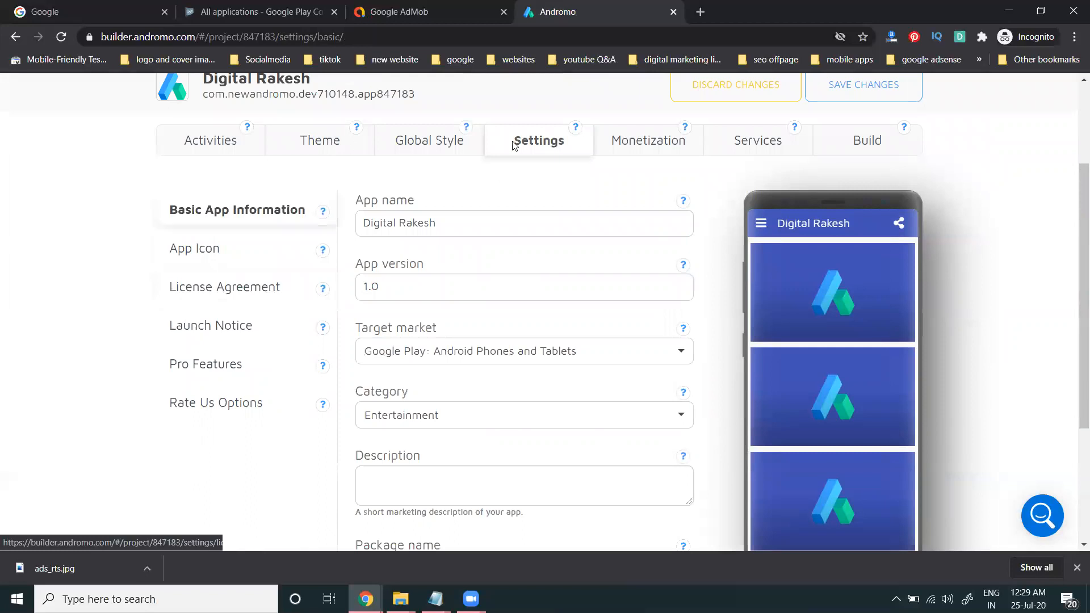
{"action": "left_click", "coordinate": [209, 145]}
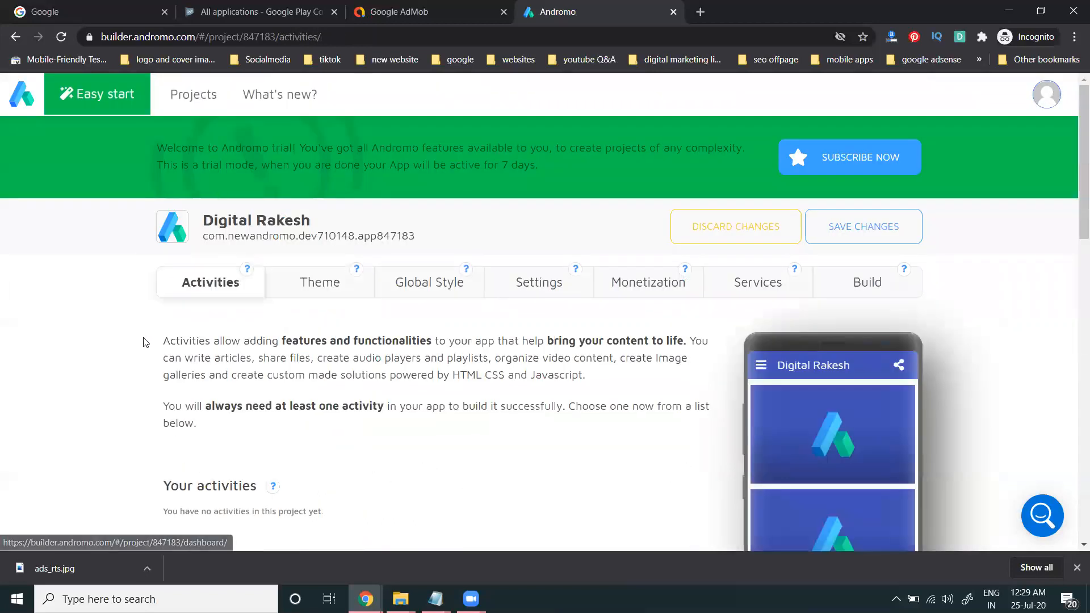
{"action": "scroll", "coordinate": [143, 343], "scroll_direction": "down", "scroll_amount": 4}
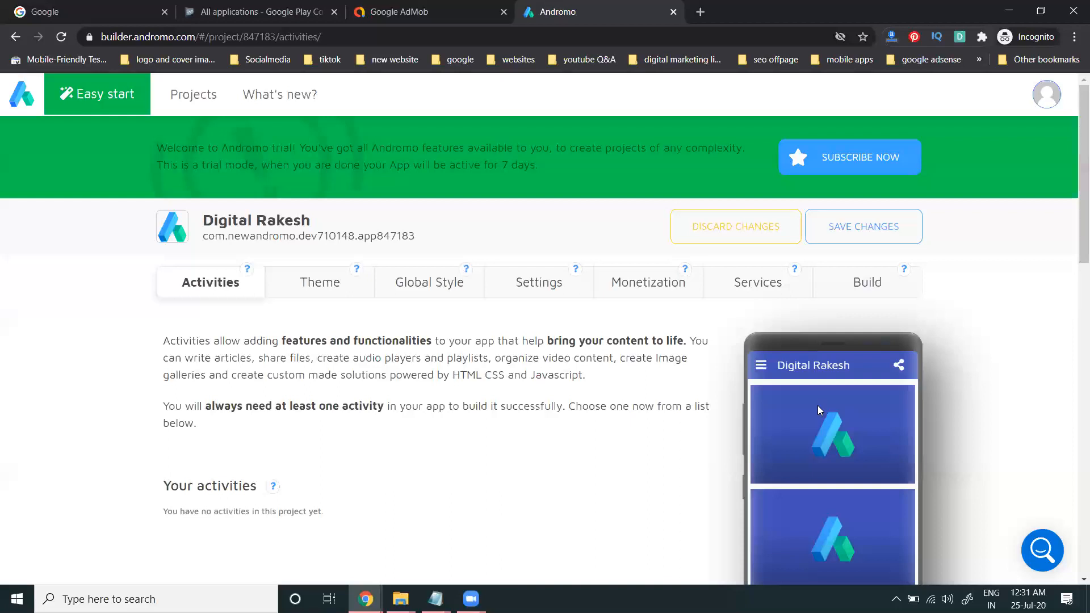
Step: Start an Easy Start app named 'Digital Rakesh' and preview the Spiritual, Wallpapers, Sounds & Ringtones, Recipe and Inspire templates
{"action": "left_click", "coordinate": [82, 99]}
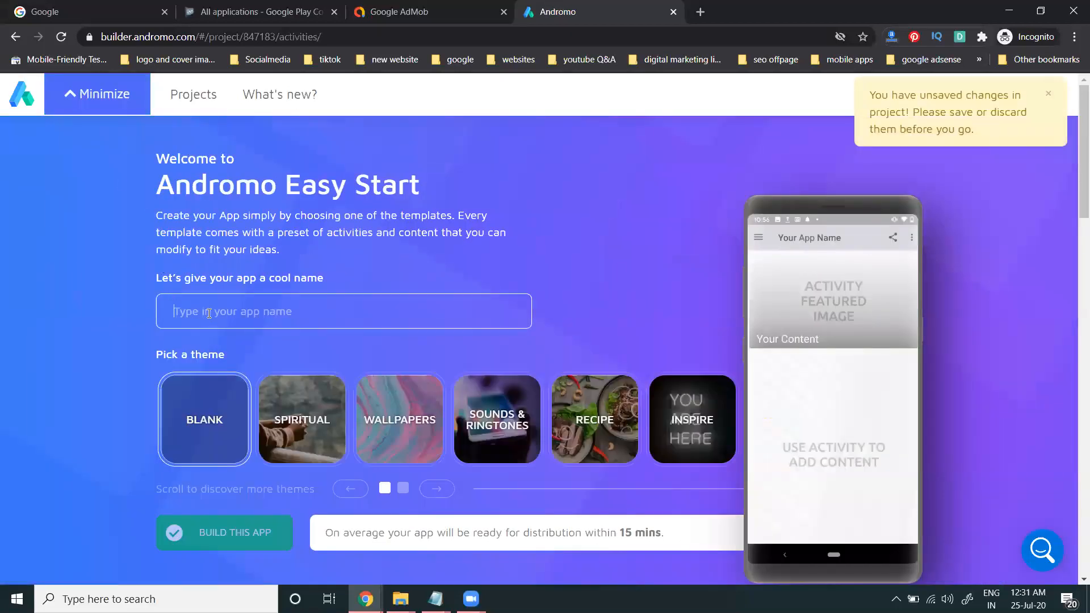
{"action": "type", "text": "Digit"}
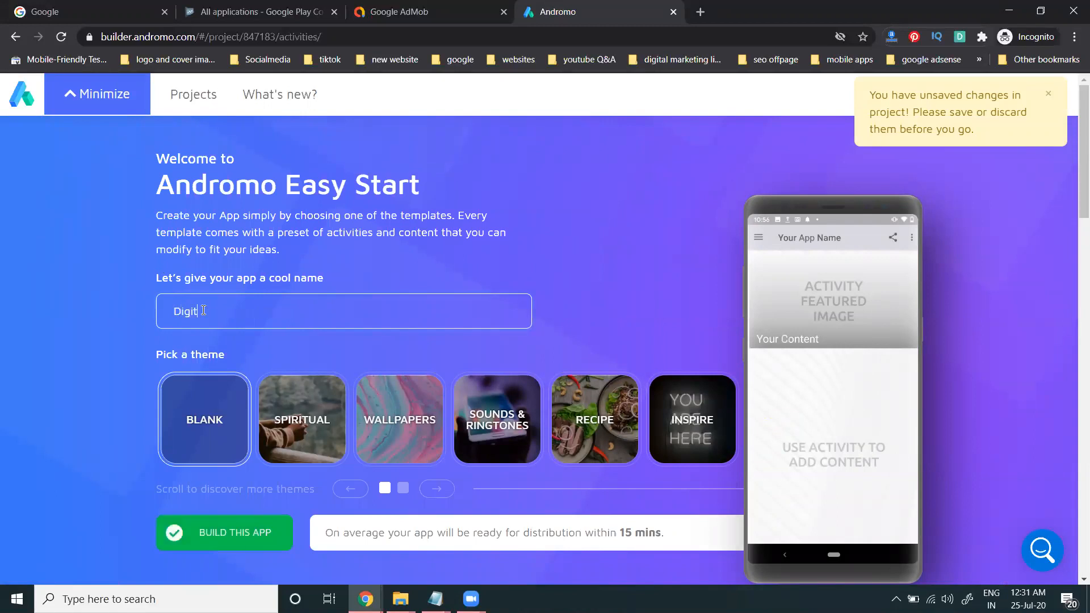
{"action": "type", "text": "al Rakesh"}
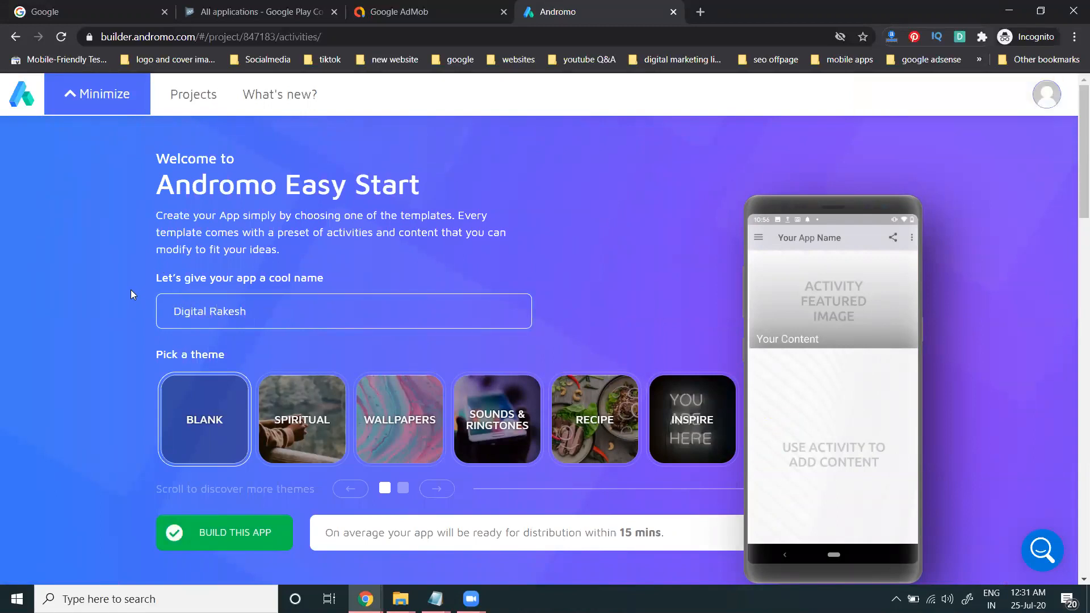
{"action": "scroll", "coordinate": [251, 334], "scroll_direction": "down", "scroll_amount": 3}
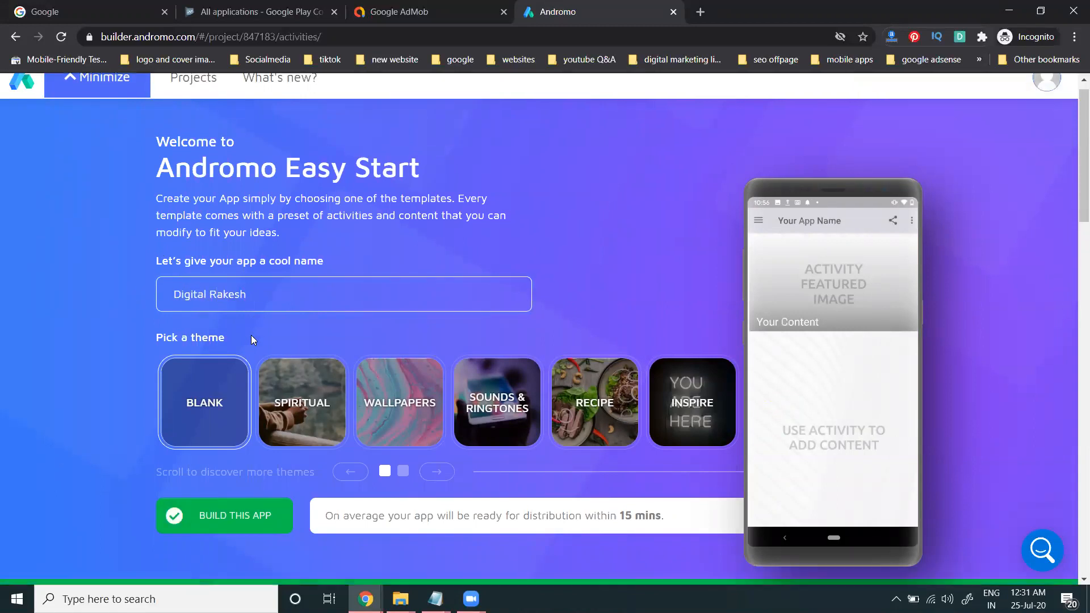
{"action": "left_click", "coordinate": [295, 299]}
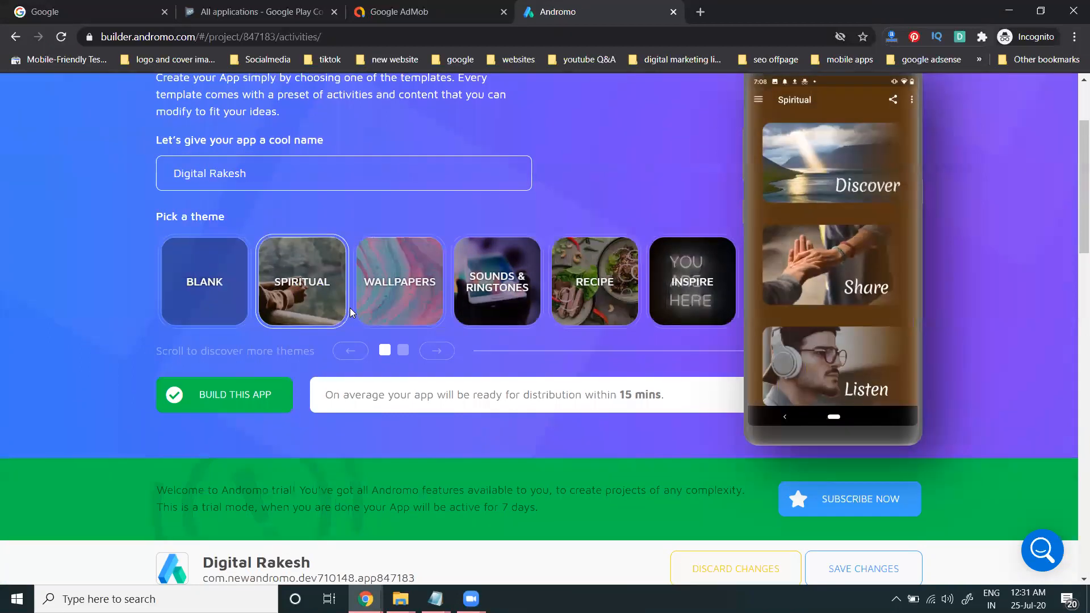
{"action": "scroll", "coordinate": [349, 308], "scroll_direction": "up", "scroll_amount": 1}
{"action": "left_click", "coordinate": [405, 356]}
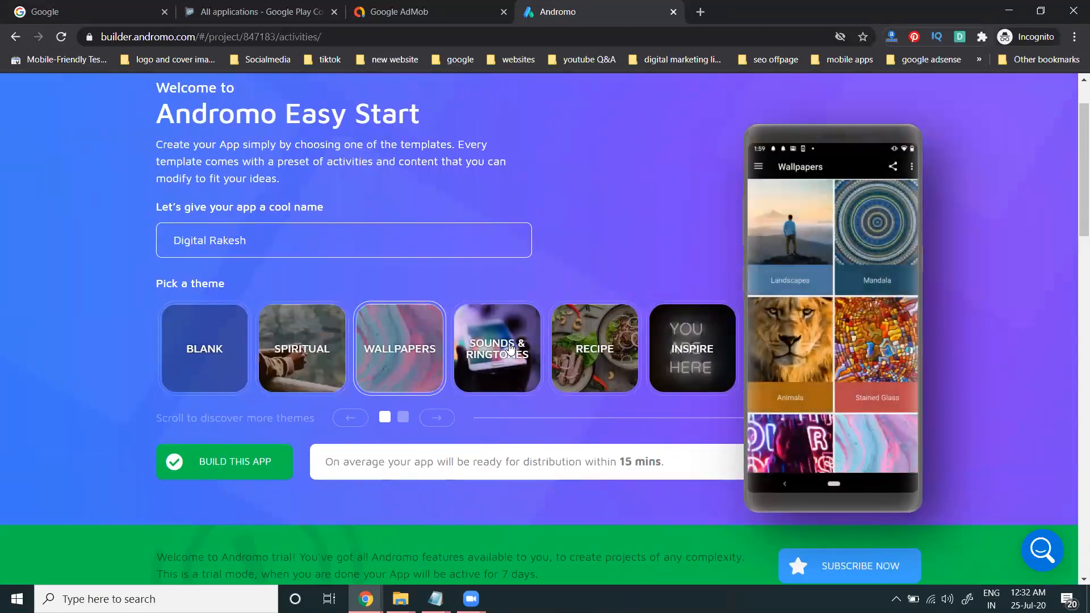
{"action": "left_click", "coordinate": [497, 352]}
{"action": "left_click", "coordinate": [594, 355]}
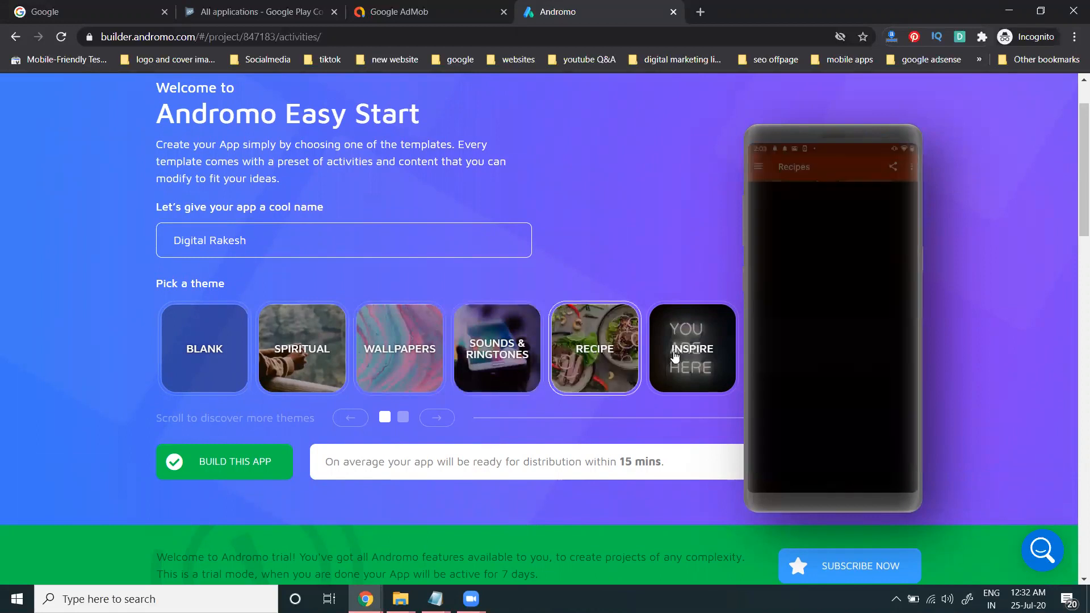
{"action": "left_click", "coordinate": [653, 347]}
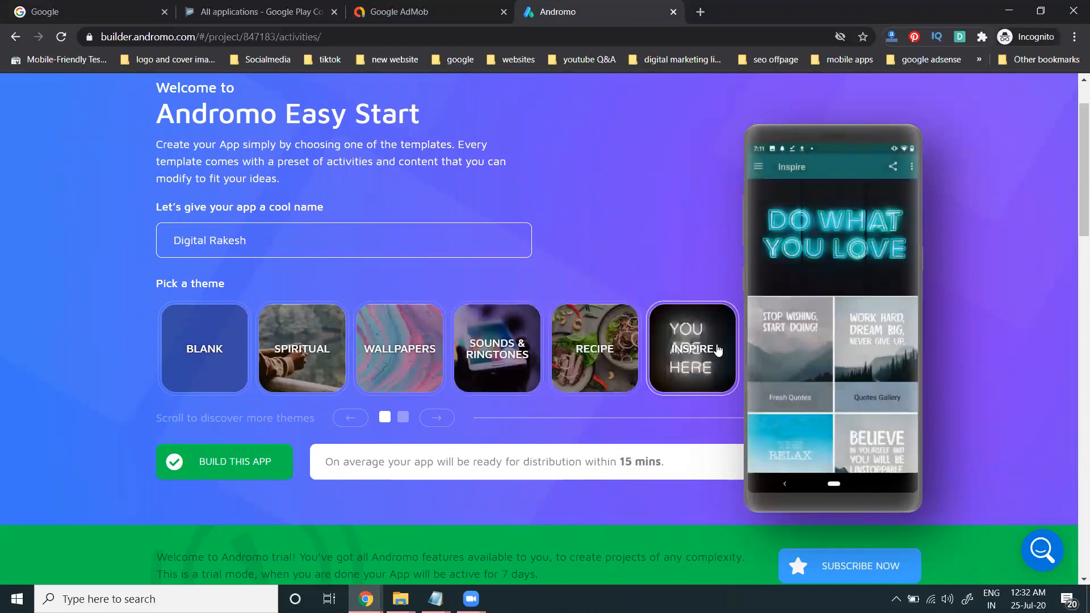
Step: Preview the Fashion, News, Local Business and Event templates, then build the app from Education
{"action": "left_click", "coordinate": [437, 418]}
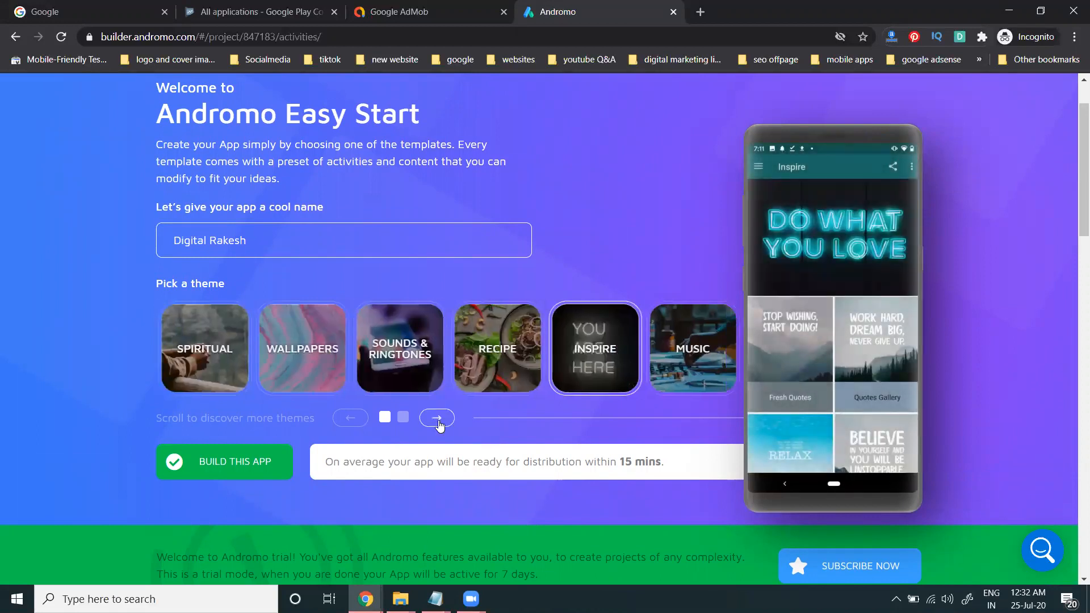
{"action": "left_click", "coordinate": [440, 424]}
{"action": "left_click", "coordinate": [691, 362]}
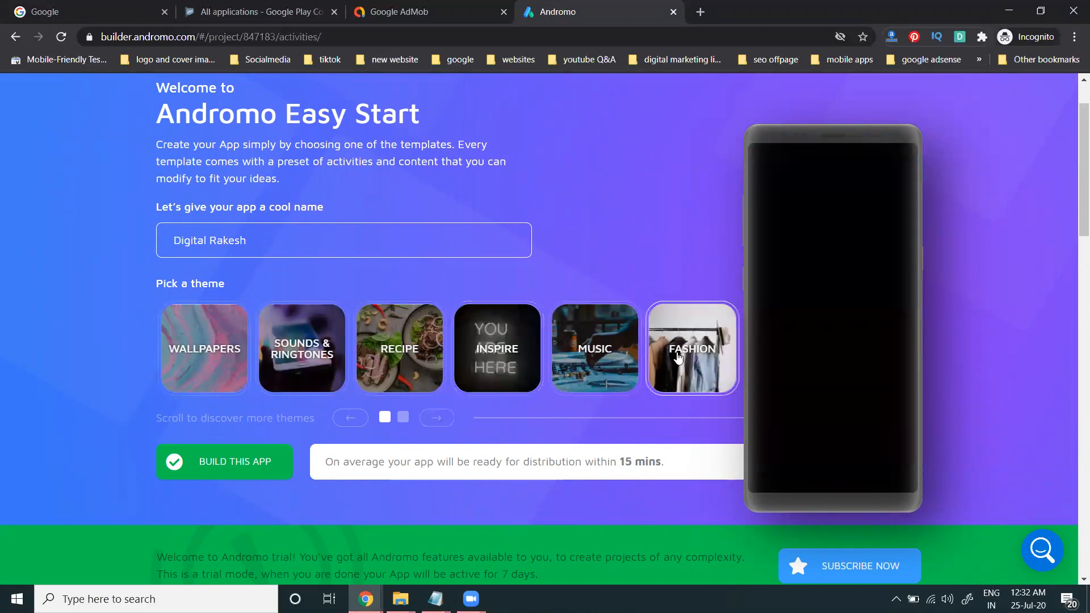
{"action": "left_click", "coordinate": [448, 425]}
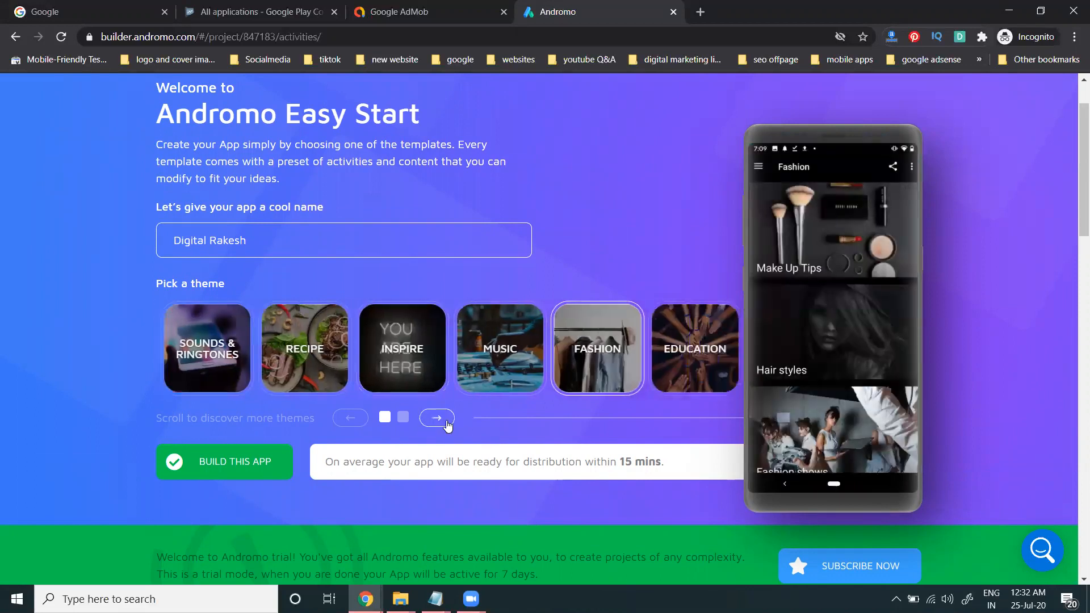
{"action": "left_click", "coordinate": [701, 358]}
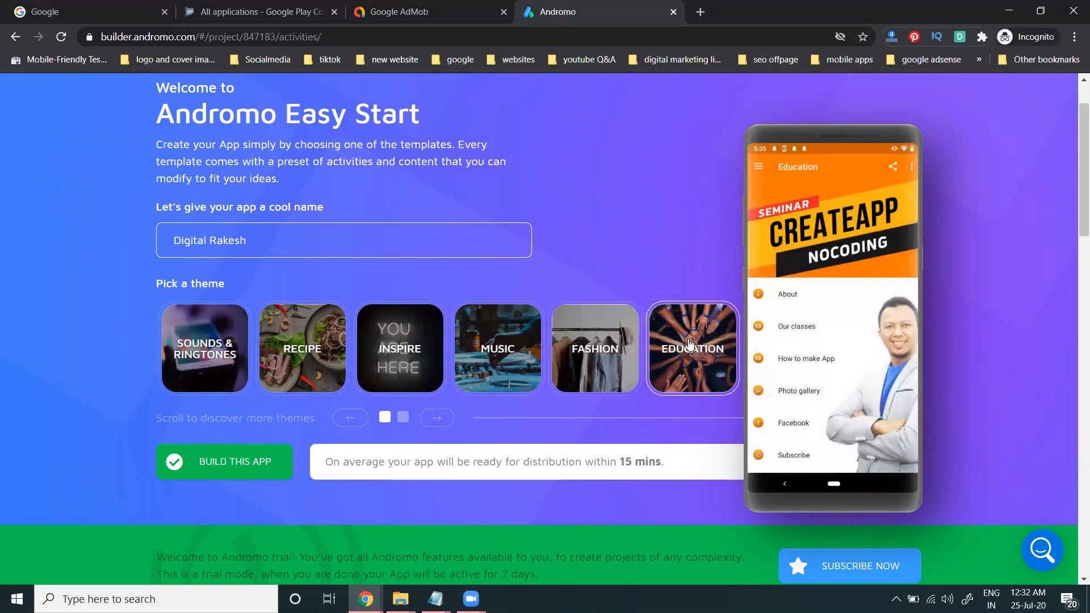
{"action": "left_click", "coordinate": [441, 419]}
{"action": "left_click", "coordinate": [438, 418]}
{"action": "left_click", "coordinate": [594, 354]}
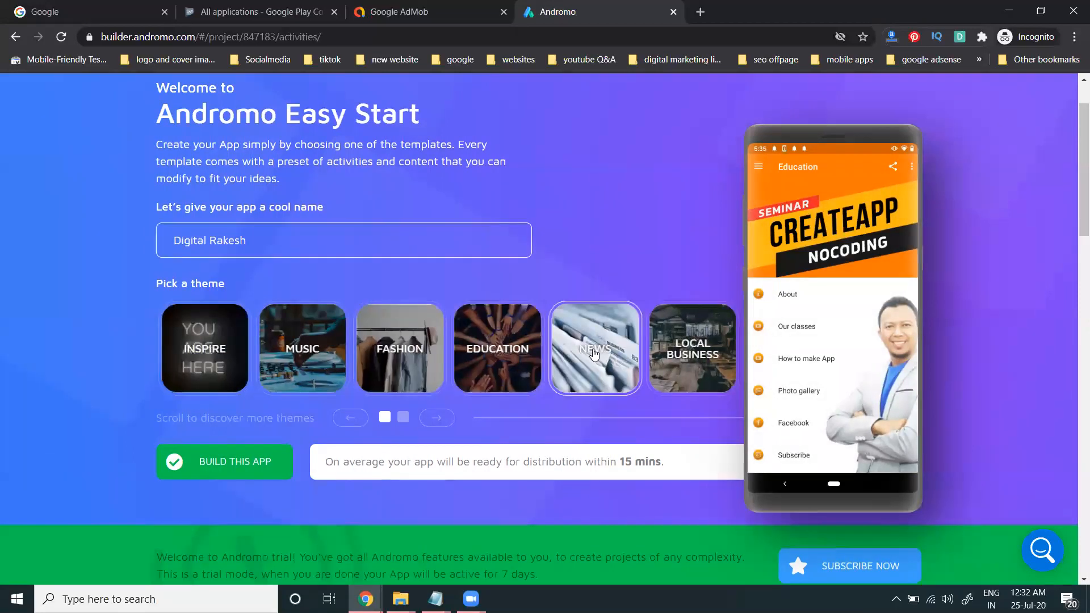
{"action": "left_click", "coordinate": [676, 353]}
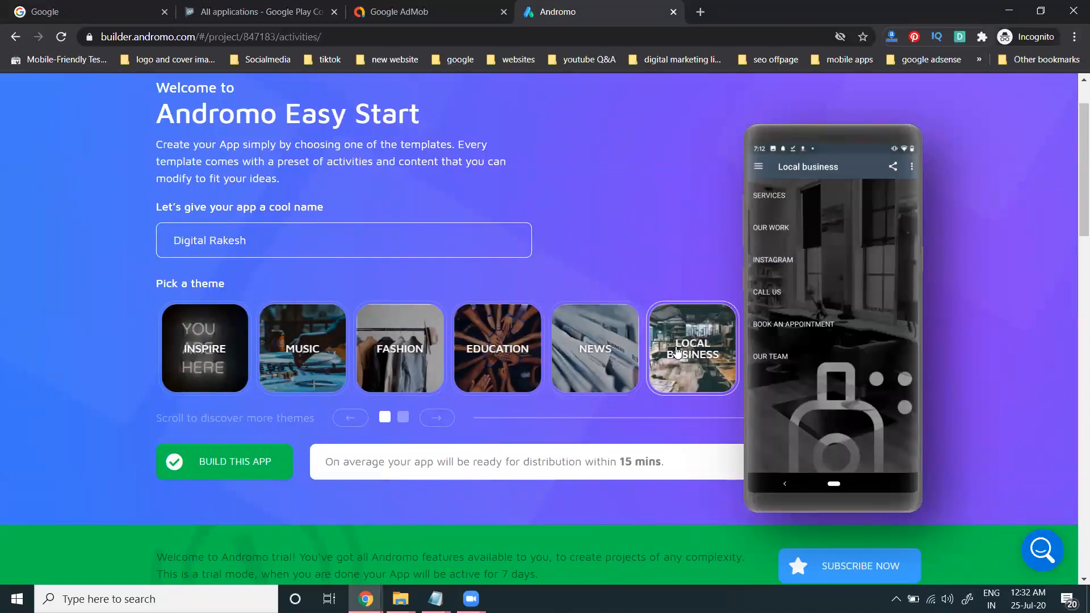
{"action": "left_click", "coordinate": [437, 419]}
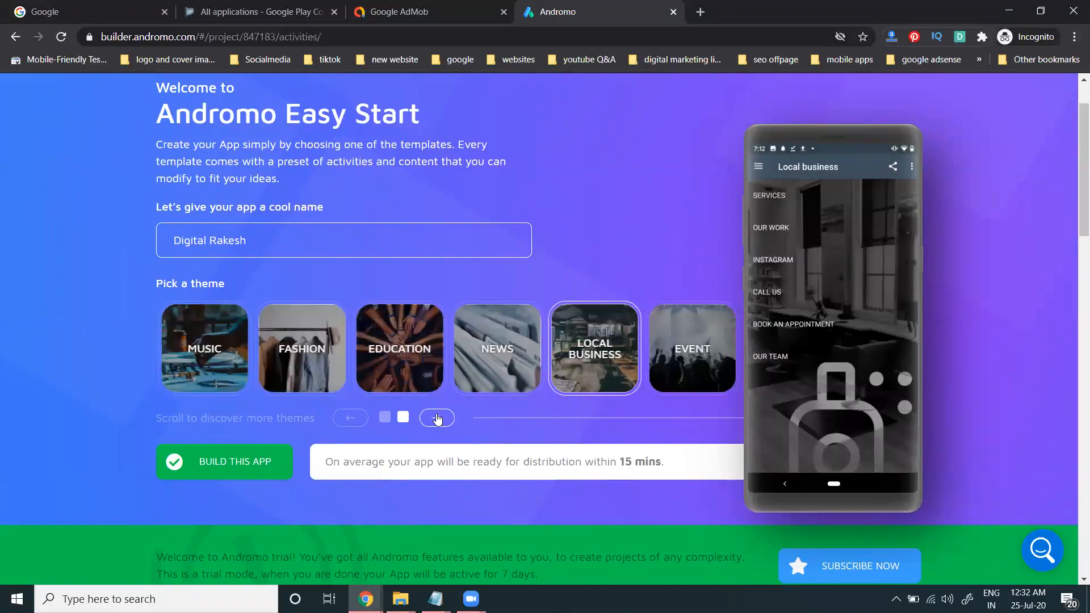
{"action": "left_click", "coordinate": [691, 346]}
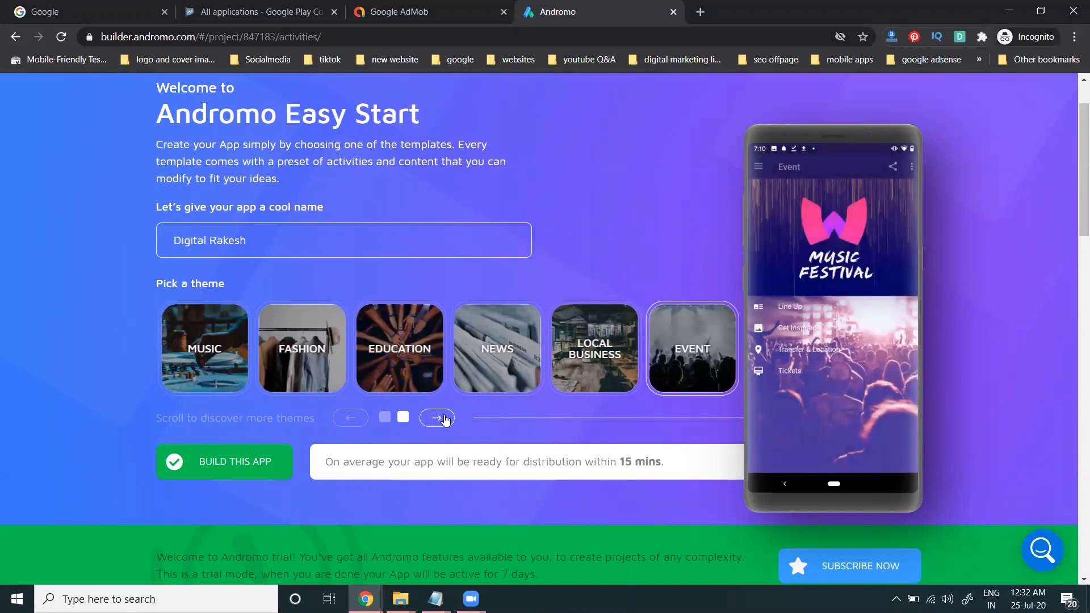
{"action": "left_click", "coordinate": [416, 331]}
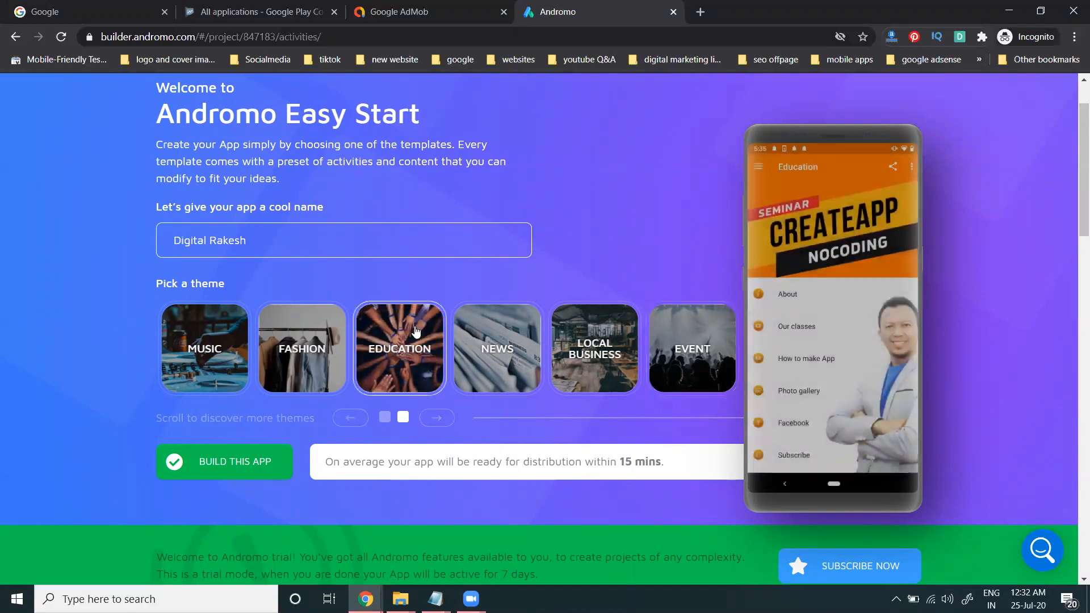
{"action": "left_click", "coordinate": [220, 461]}
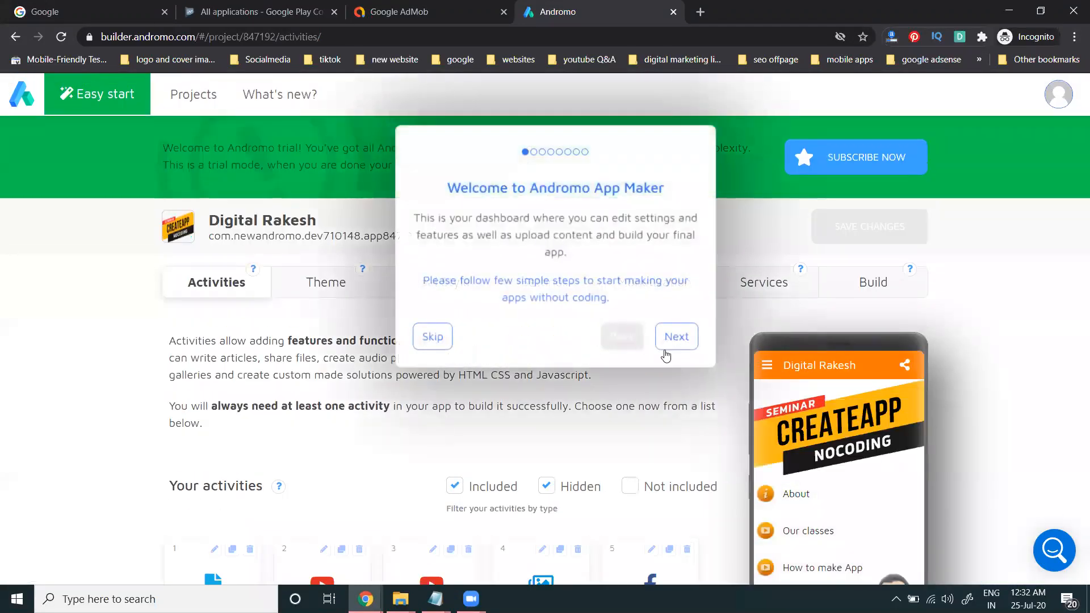
Step: Skip the welcome tour, look over the Subscribe activity, and return to the six-activity list
{"action": "left_click", "coordinate": [435, 337]}
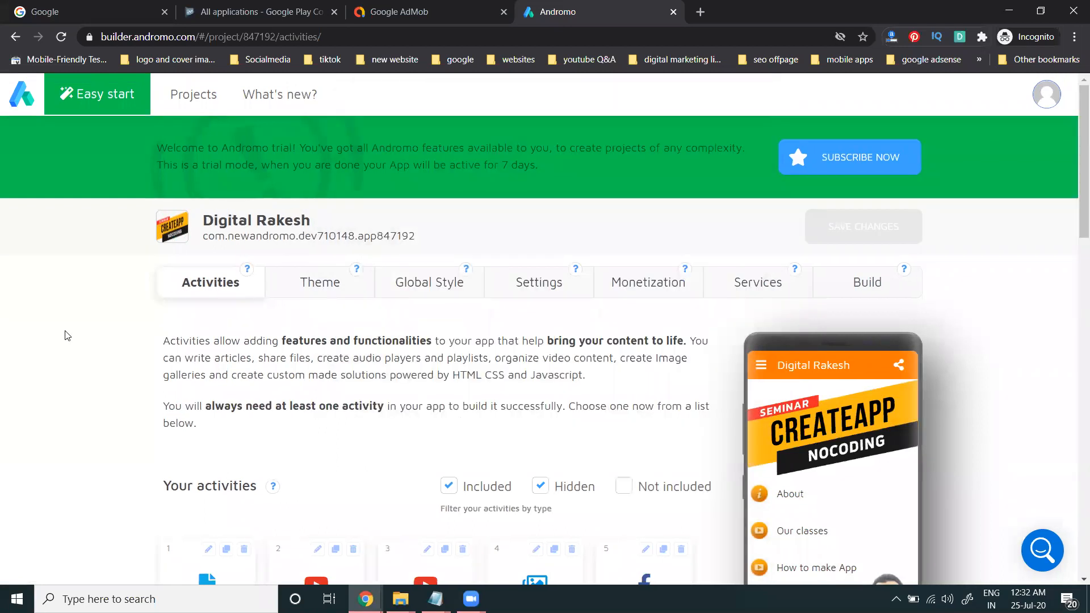
{"action": "scroll", "coordinate": [64, 336], "scroll_direction": "down", "scroll_amount": 3}
{"action": "scroll", "coordinate": [72, 321], "scroll_direction": "down", "scroll_amount": 12}
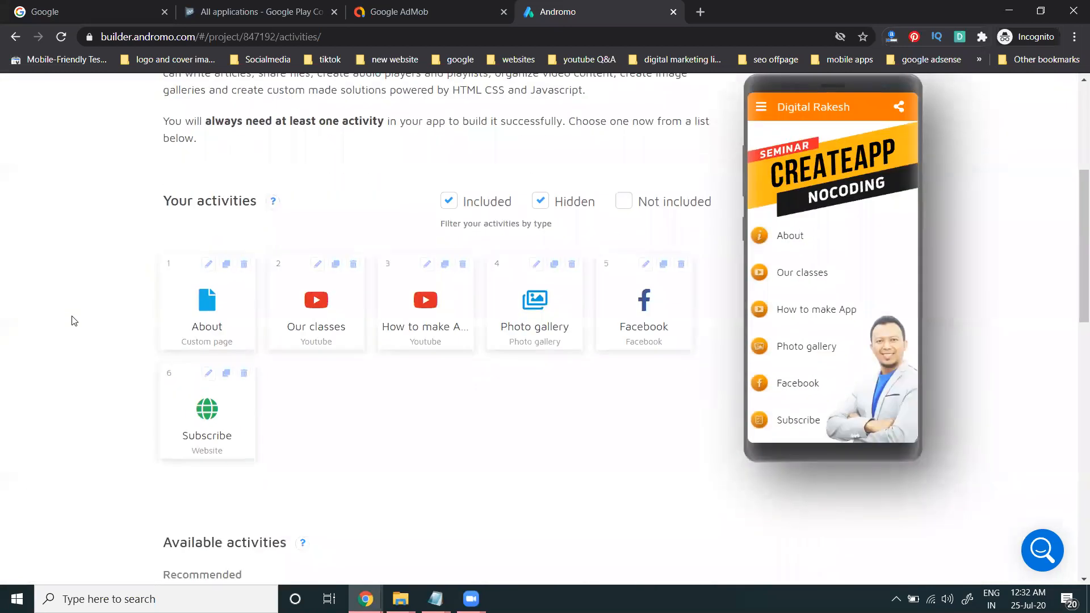
{"action": "scroll", "coordinate": [372, 285], "scroll_direction": "down", "scroll_amount": 4}
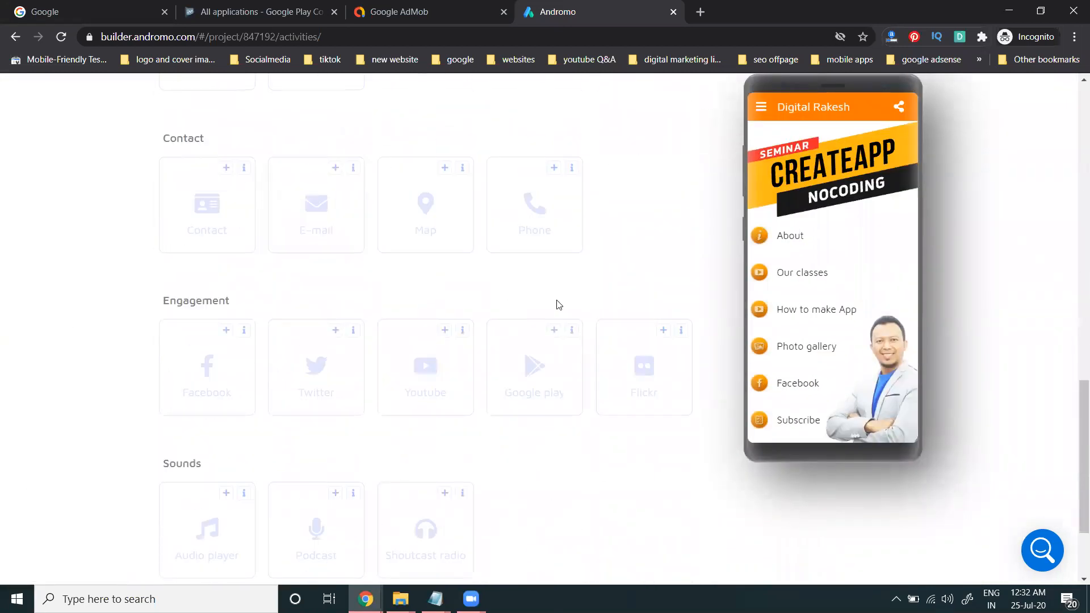
{"action": "scroll", "coordinate": [553, 303], "scroll_direction": "up", "scroll_amount": 12}
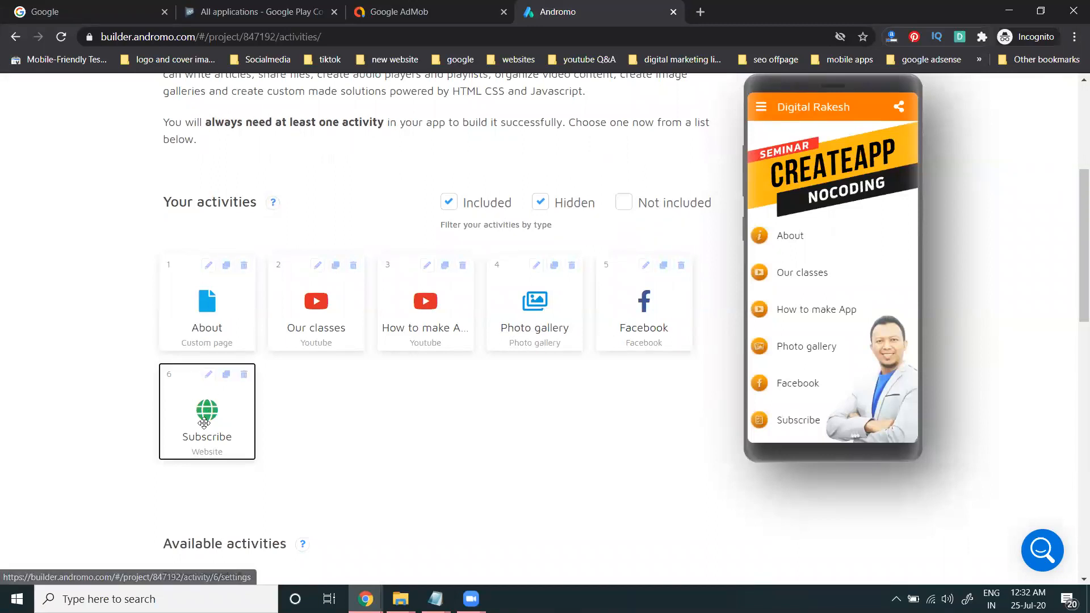
{"action": "left_click", "coordinate": [209, 375]}
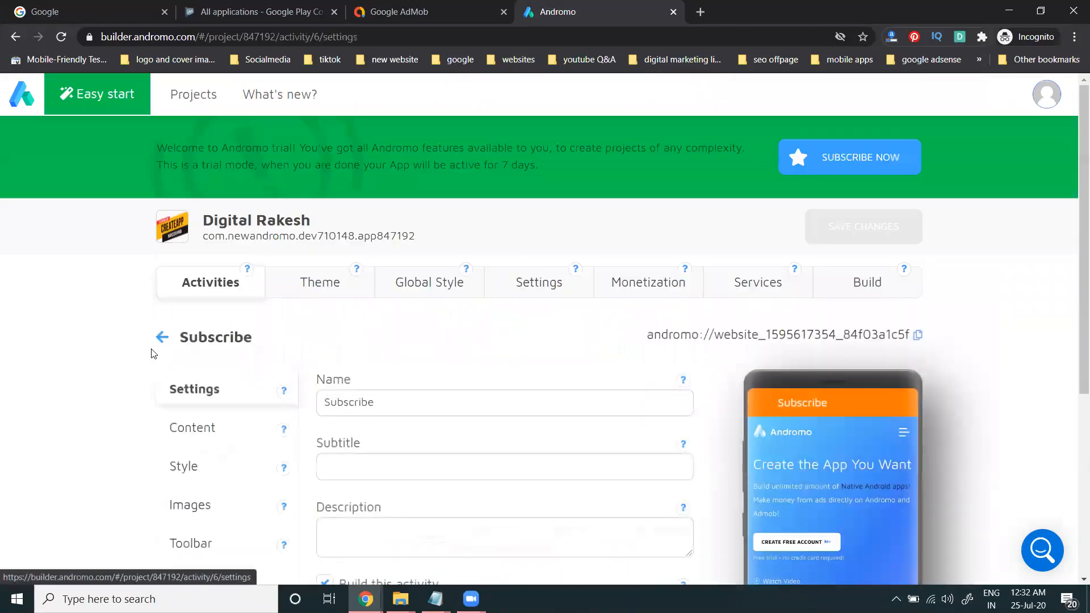
{"action": "scroll", "coordinate": [128, 347], "scroll_direction": "down", "scroll_amount": 2}
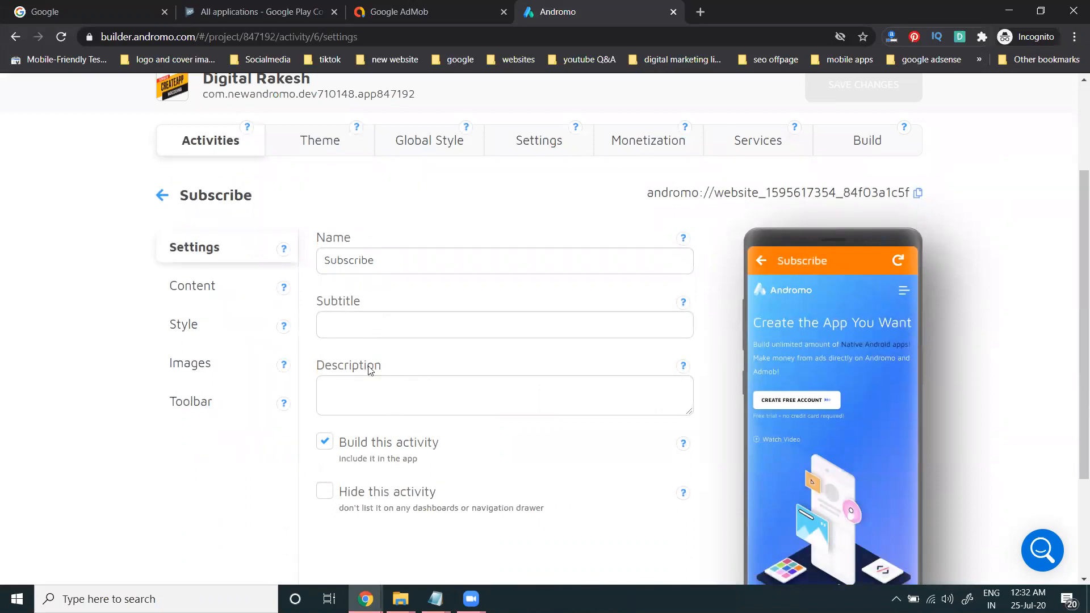
{"action": "left_click", "coordinate": [161, 194]}
{"action": "scroll", "coordinate": [64, 298], "scroll_direction": "down", "scroll_amount": 4}
{"action": "scroll", "coordinate": [64, 298], "scroll_direction": "down", "scroll_amount": 1}
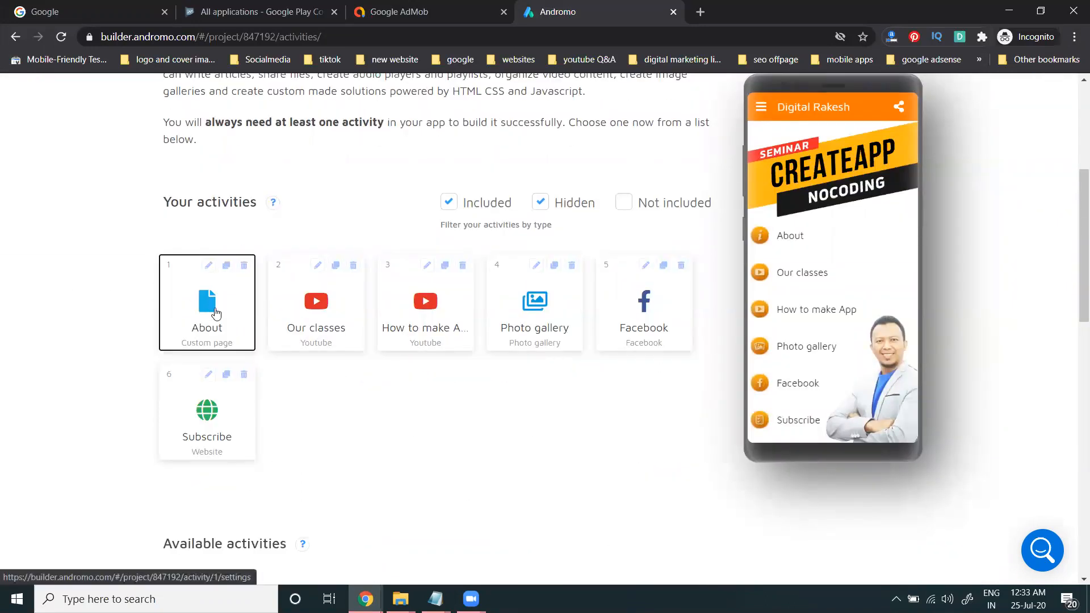
Step: Replace the About page content with the Digital Marketing Training bio split into two paragraphs, then switch to the digital rakesh folder
{"action": "left_click", "coordinate": [209, 268]}
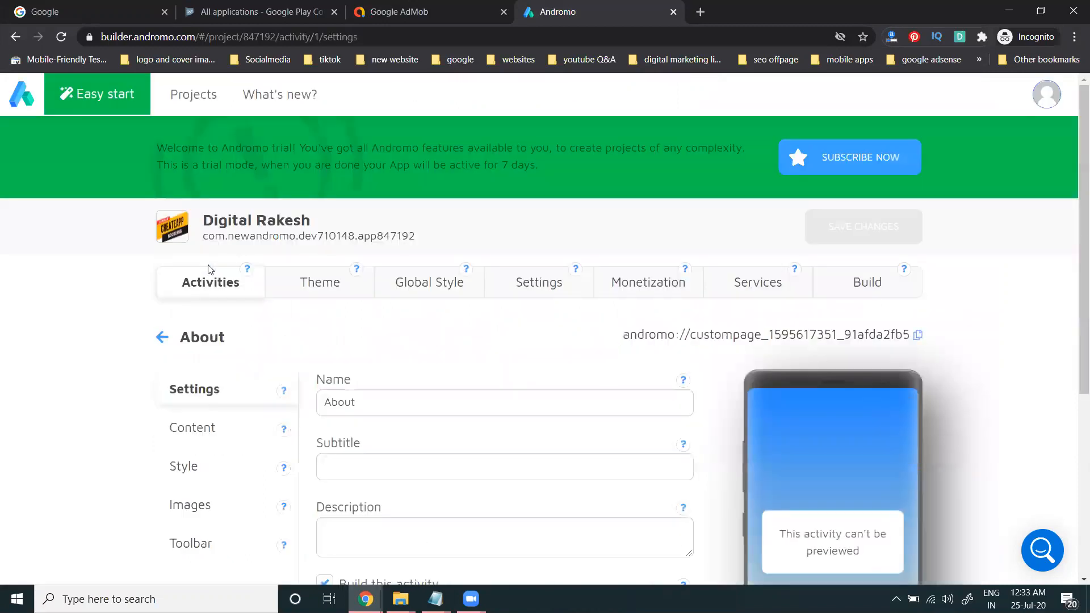
{"action": "scroll", "coordinate": [101, 284], "scroll_direction": "down", "scroll_amount": 5}
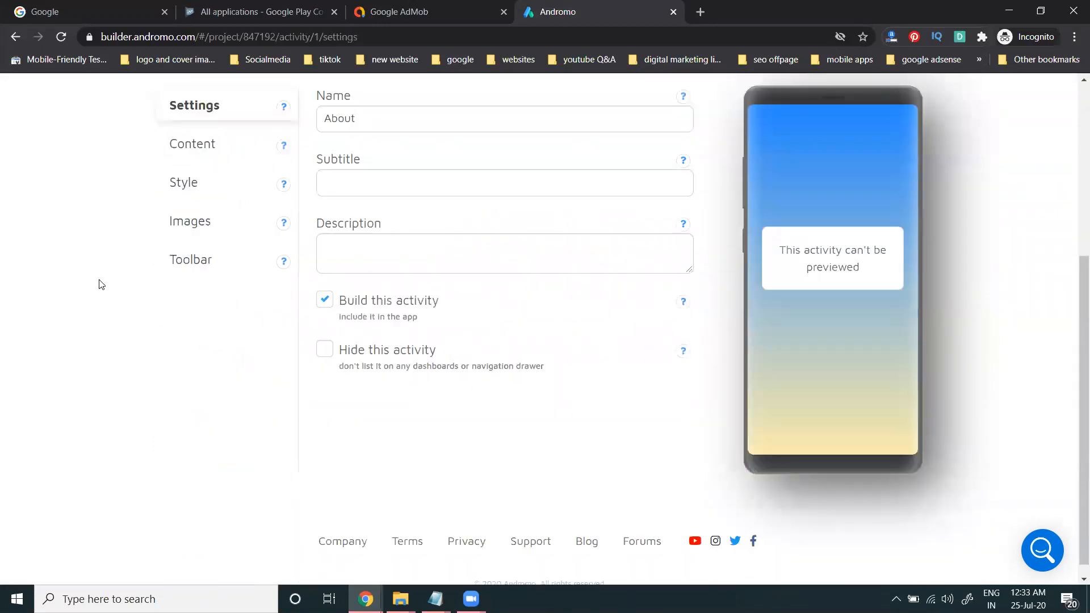
{"action": "left_click", "coordinate": [385, 256]}
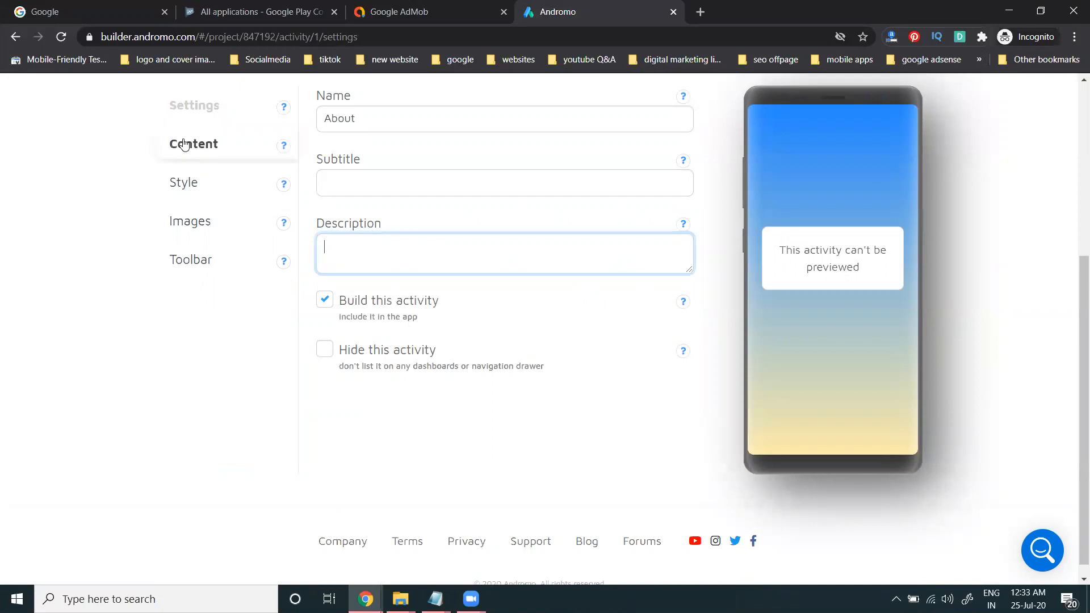
{"action": "left_click", "coordinate": [192, 144]}
{"action": "scroll", "coordinate": [64, 269], "scroll_direction": "down", "scroll_amount": 3}
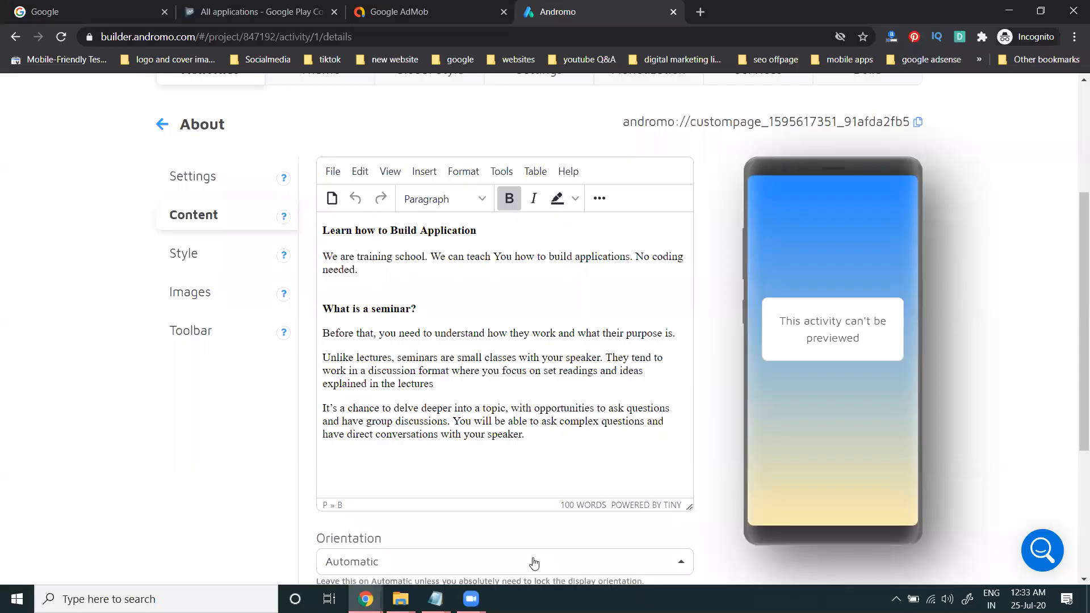
{"action": "key", "text": "ctrl+a"}
{"action": "type", "text": "Digital Marketing Training Free Video Tutorials - Hi, I am Rakesh Kandukuri a Digital Marketing consultant and Trainer from Hyderabad, India. I have 8+ years of hands on experience in Digital Marketing, I am passionate about SEO, SEM, SMM, Video Marketing, Email Marketing, Affiliate Marketing, Google Adsense, Web Analytics."}
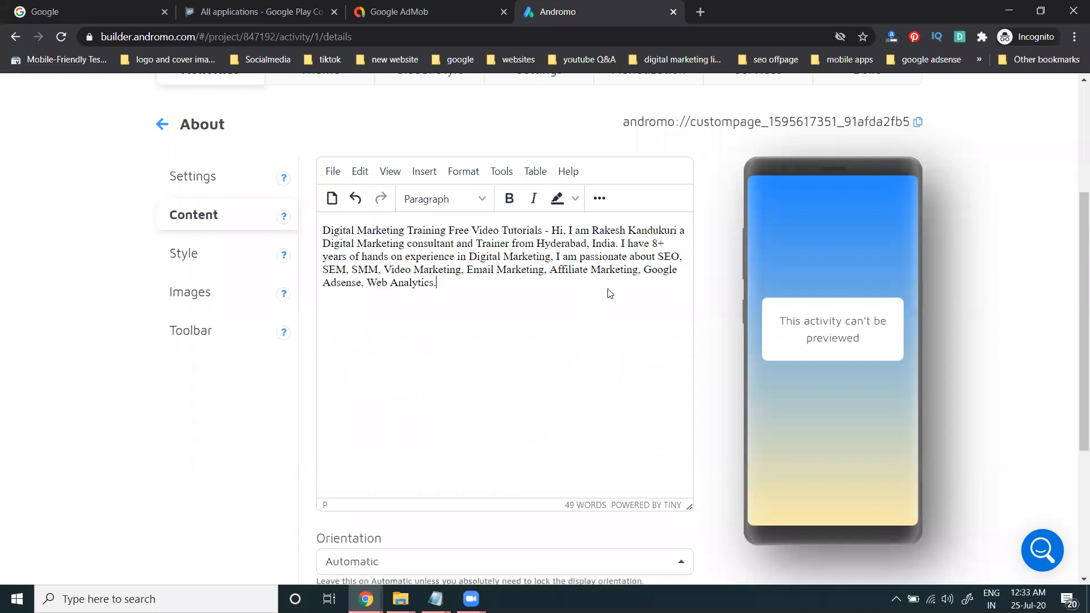
{"action": "left_click", "coordinate": [622, 243]}
{"action": "key", "text": "Return"}
{"action": "key", "text": "Return"}
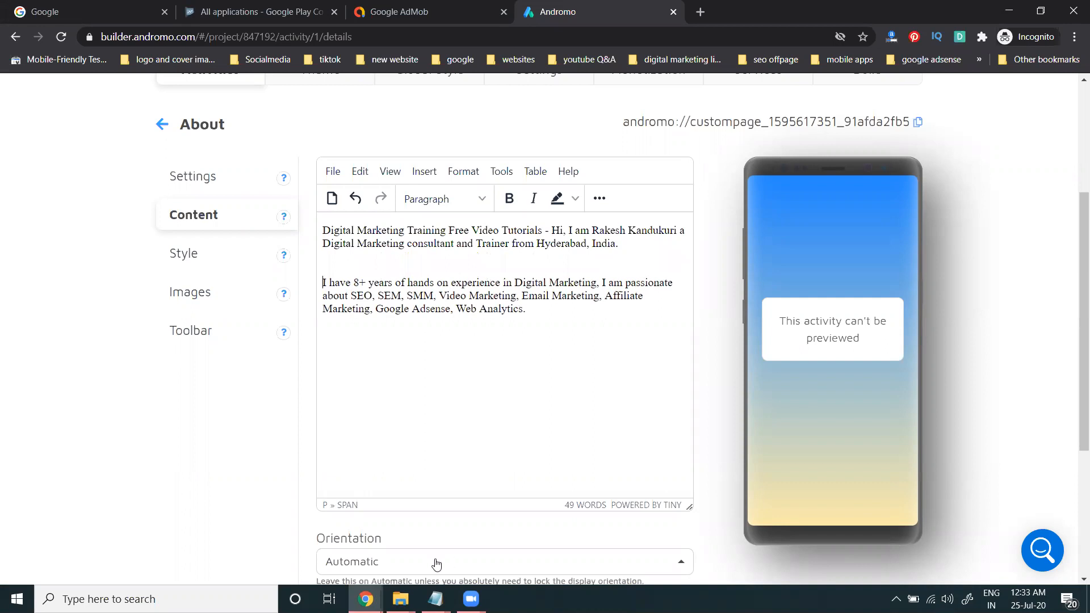
{"action": "left_click", "coordinate": [400, 599]}
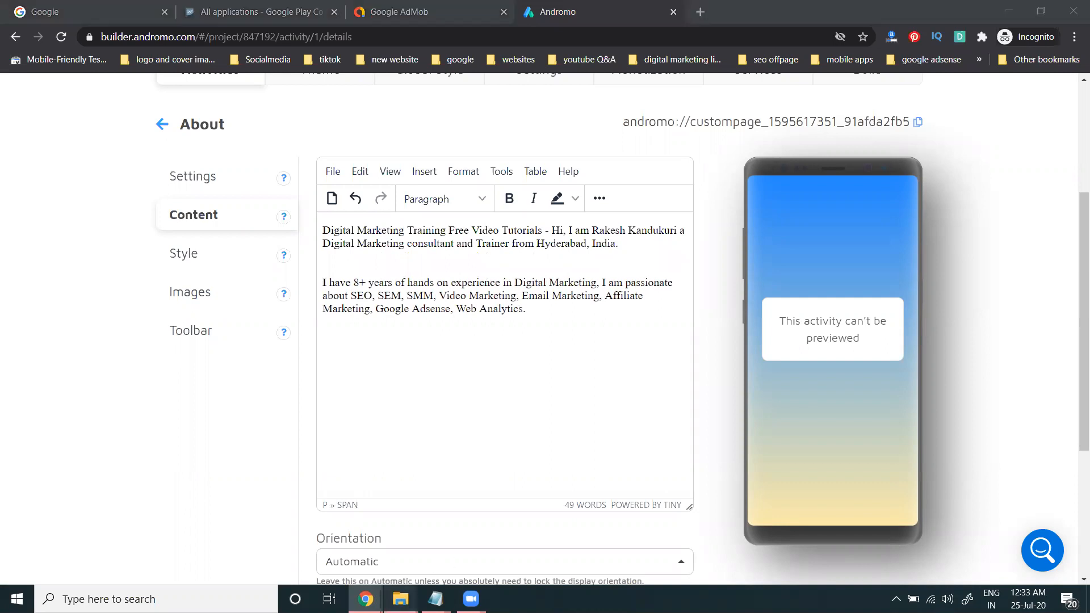
{"action": "left_click", "coordinate": [430, 557]}
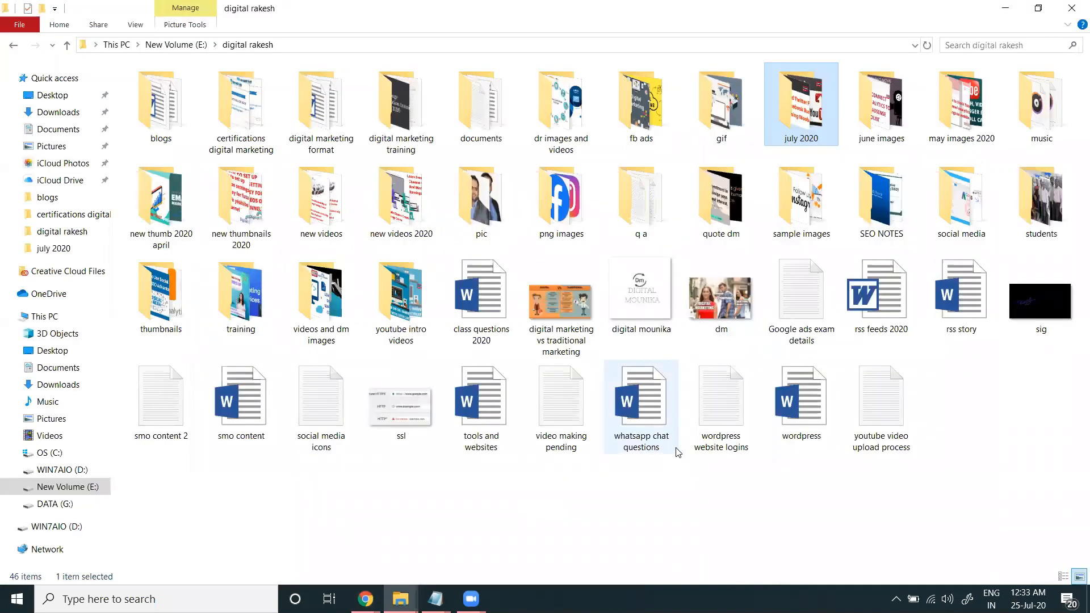
Step: Open 'smo content' in Word and select the course list through the links, then return to Andromo
{"action": "double_click", "coordinate": [263, 406]}
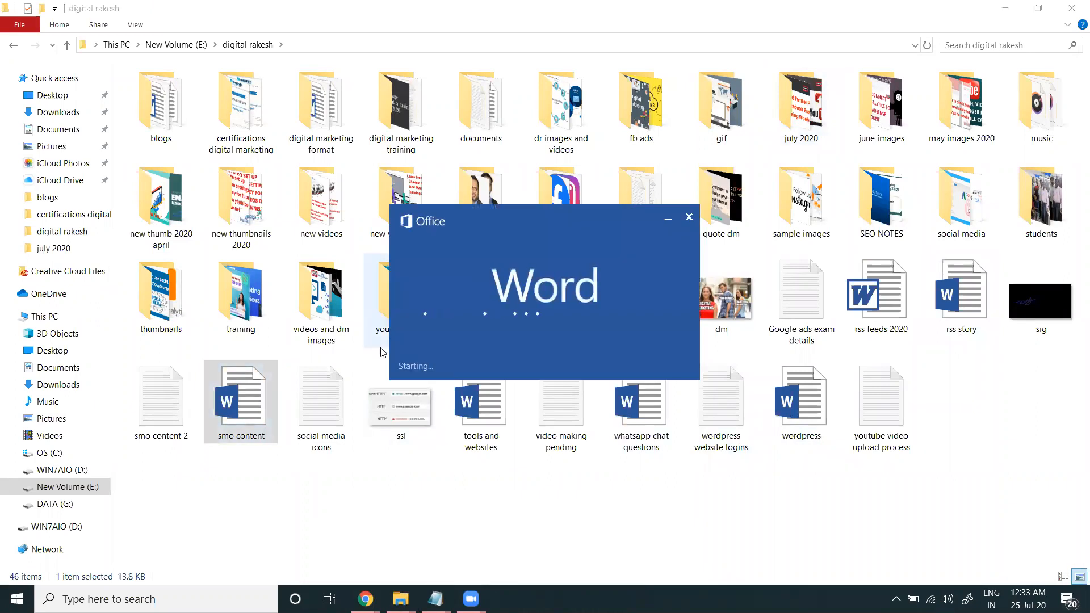
{"action": "scroll", "coordinate": [377, 352], "scroll_direction": "down", "scroll_amount": 10}
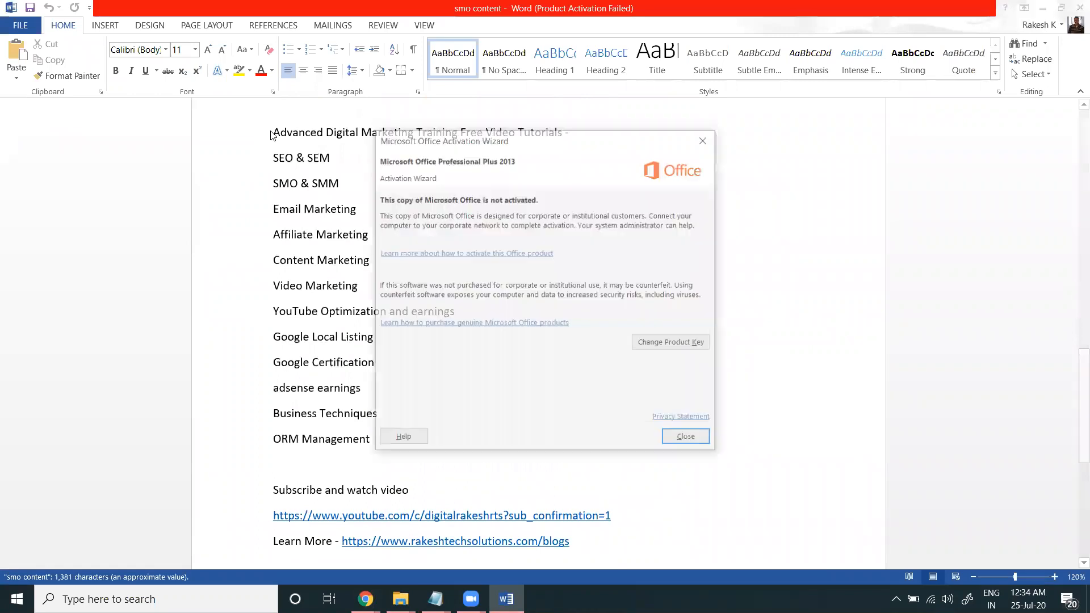
{"action": "left_click", "coordinate": [691, 439]}
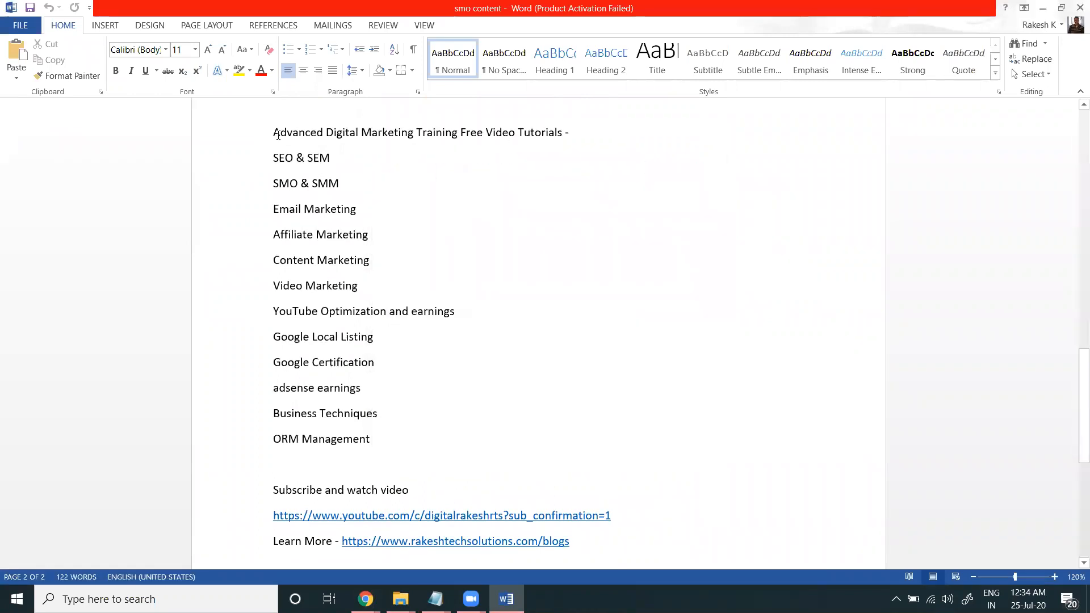
{"action": "left_click_drag", "start_coordinate": [272, 131], "coordinate": [587, 532]}
{"action": "left_click", "coordinate": [1042, 8]}
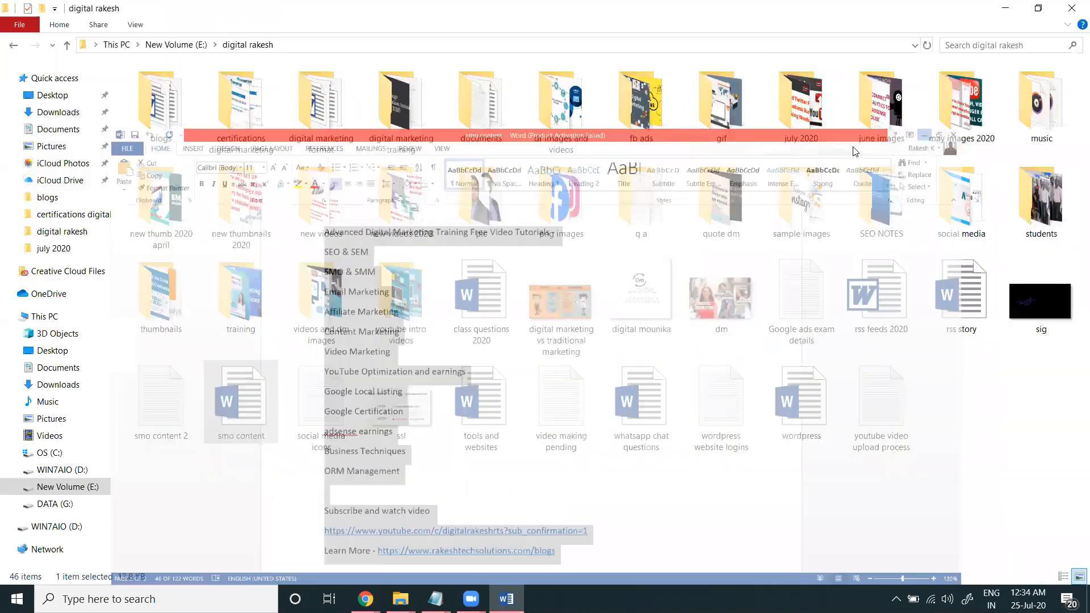
{"action": "left_click", "coordinate": [1001, 8]}
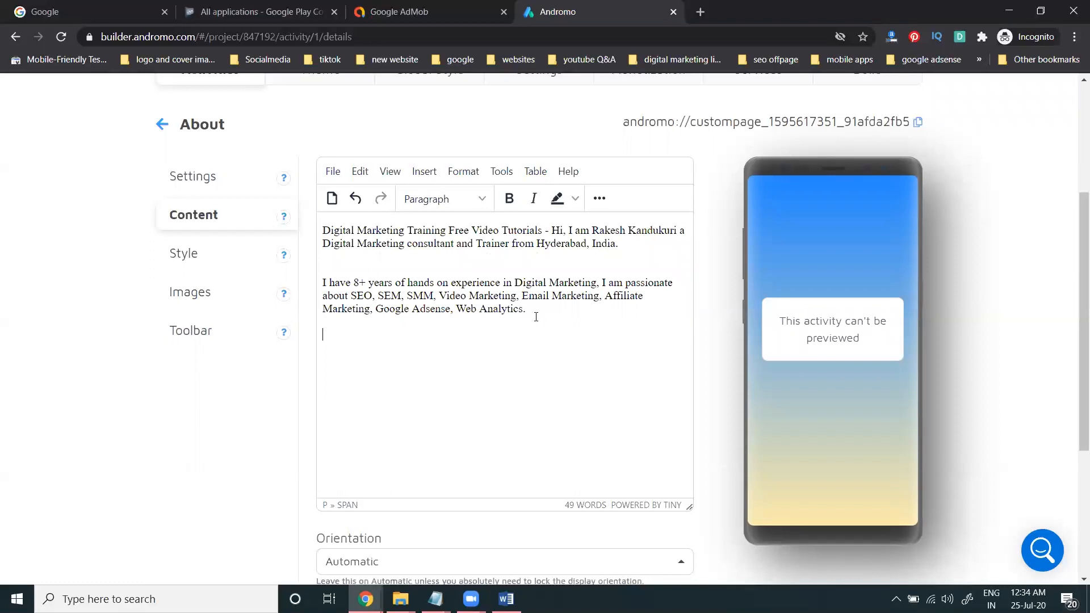
Step: With the course list and links pasted in, rename the About activity to 'About US'
{"action": "scroll", "coordinate": [535, 319], "scroll_direction": "down", "scroll_amount": 1}
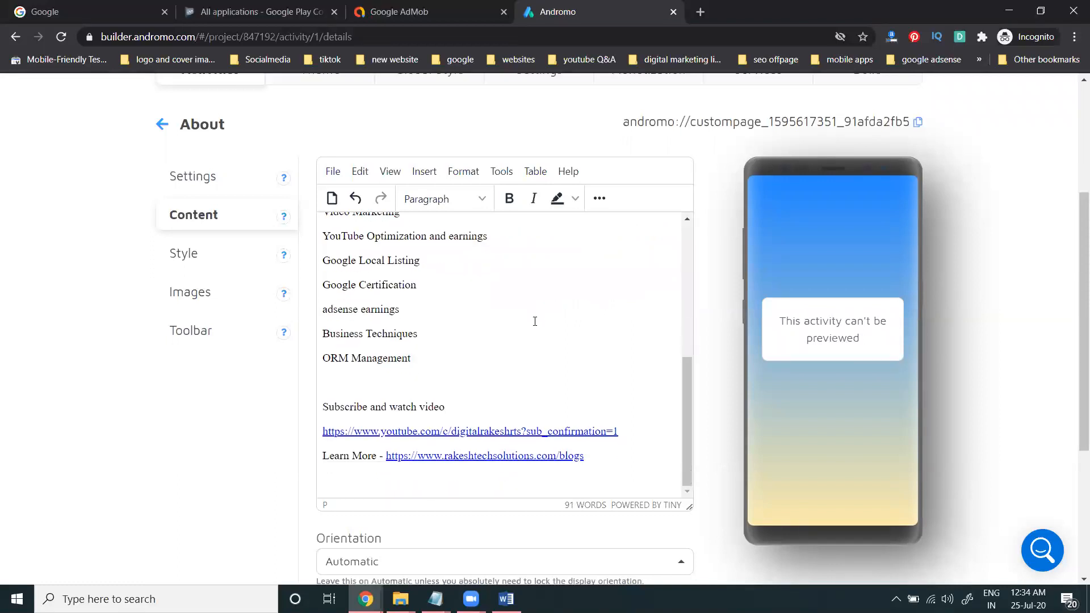
{"action": "left_click", "coordinate": [220, 183]}
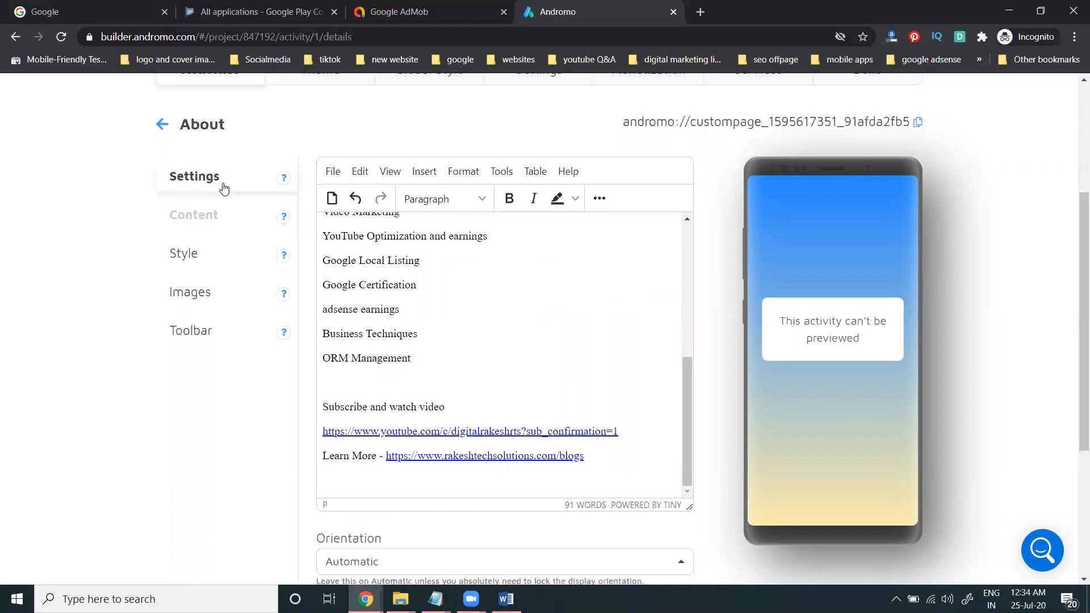
{"action": "left_click", "coordinate": [407, 403]}
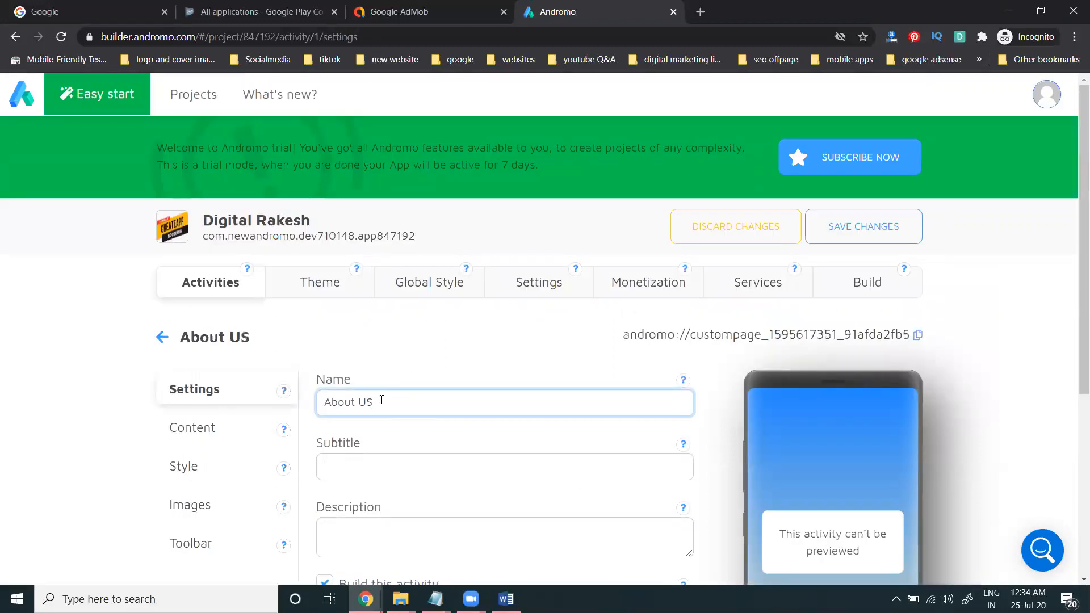
{"action": "left_click", "coordinate": [162, 337]}
{"action": "scroll", "coordinate": [80, 306], "scroll_direction": "down", "scroll_amount": 4}
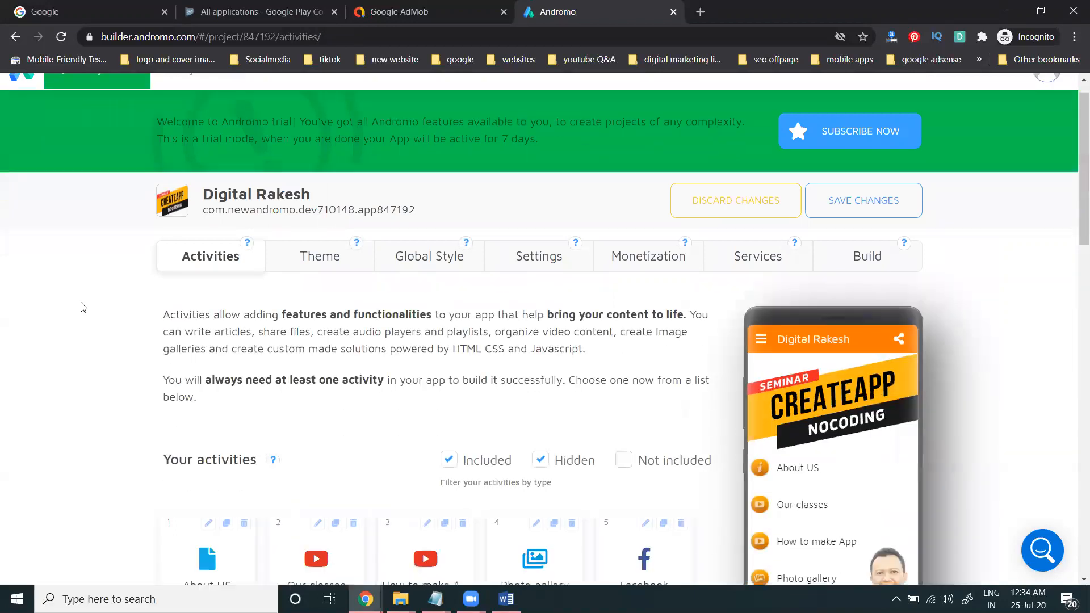
{"action": "scroll", "coordinate": [79, 306], "scroll_direction": "down", "scroll_amount": 1}
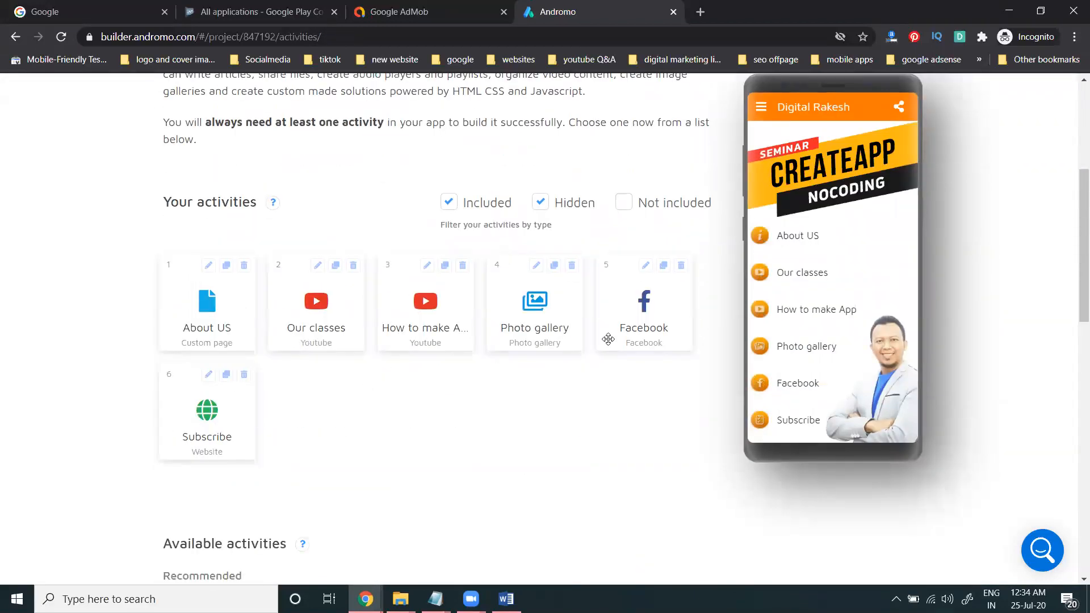
Step: Delete the Facebook and Photo gallery activities from the project
{"action": "left_click", "coordinate": [682, 266]}
{"action": "left_click", "coordinate": [681, 194]}
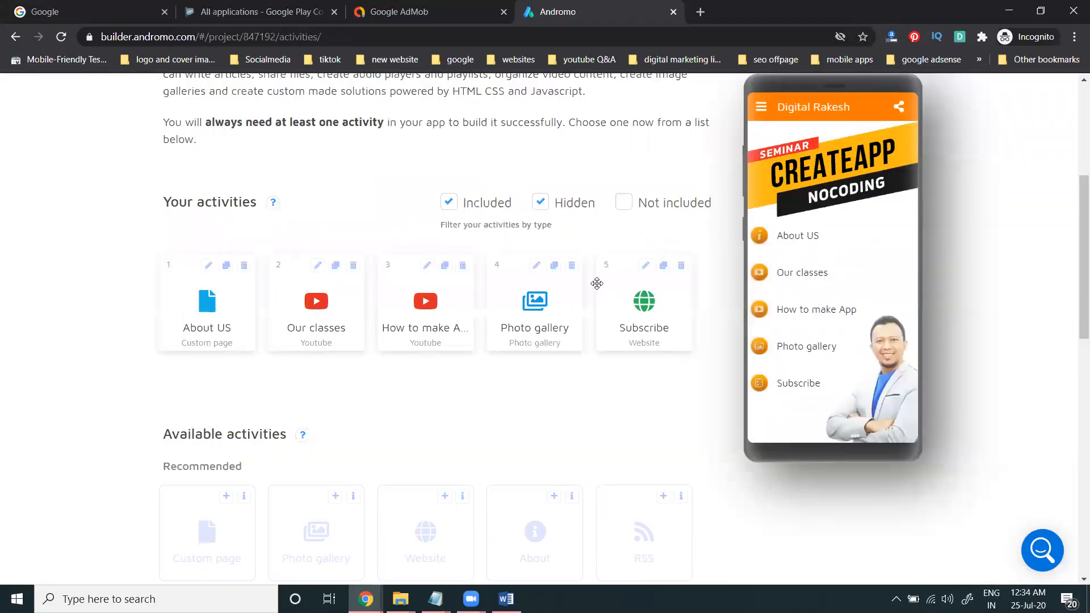
{"action": "left_click", "coordinate": [572, 265]}
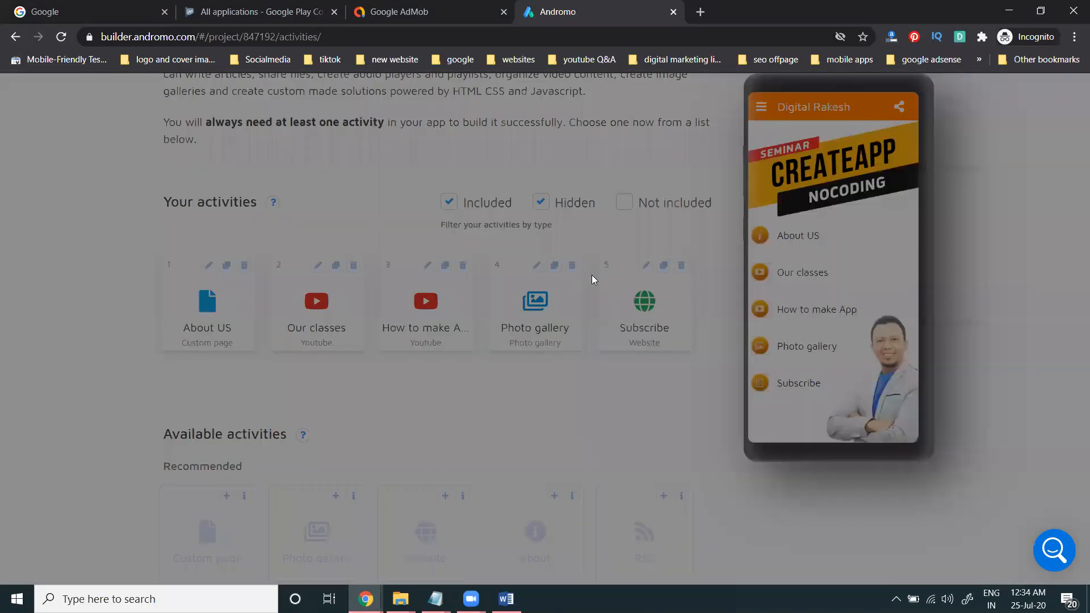
{"action": "left_click", "coordinate": [684, 203]}
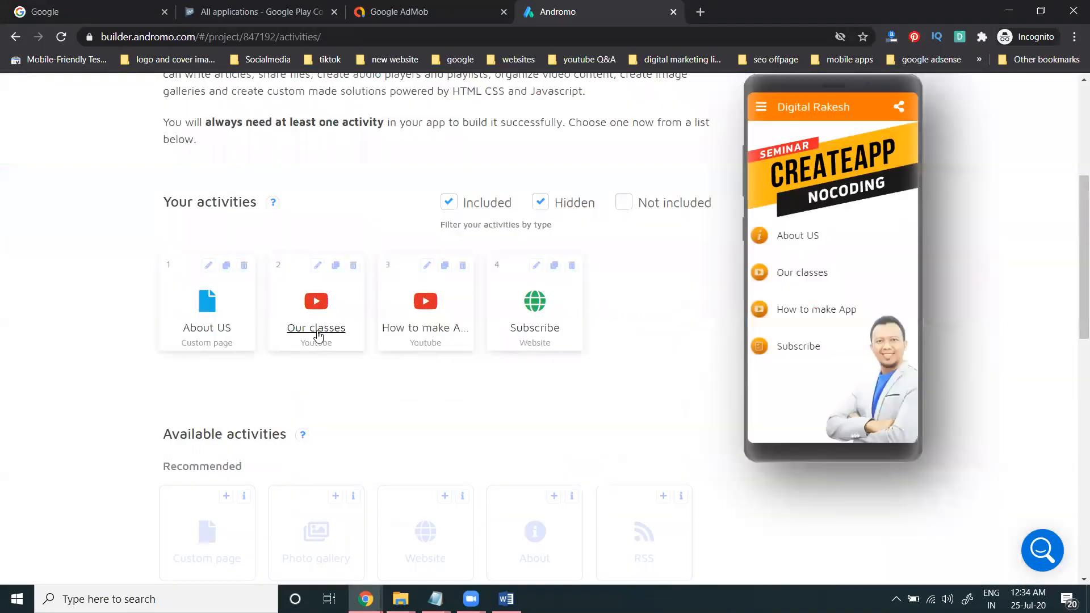
Step: Check that Our classes plays a single video, then bring up the YouTube channel window
{"action": "left_click", "coordinate": [317, 265]}
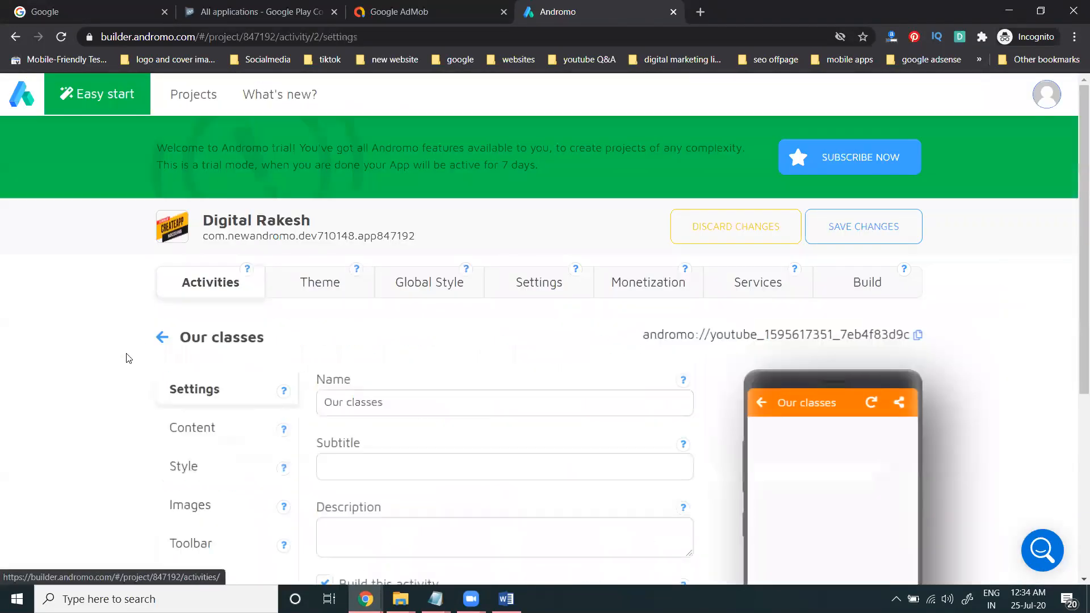
{"action": "scroll", "coordinate": [142, 341], "scroll_direction": "down", "scroll_amount": 3}
{"action": "left_click", "coordinate": [146, 288]}
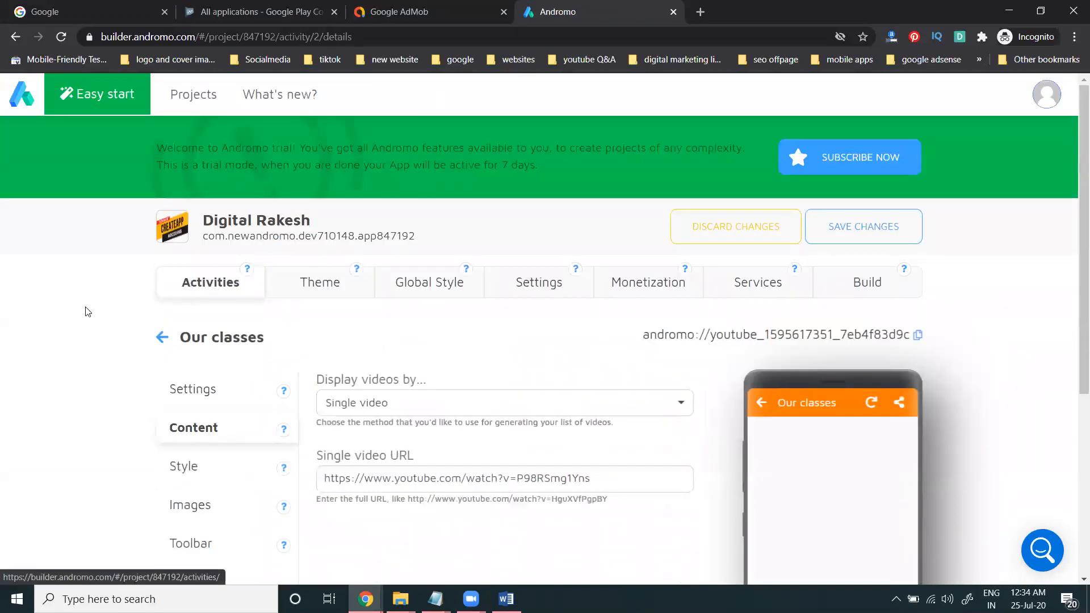
{"action": "scroll", "coordinate": [365, 347], "scroll_direction": "down", "scroll_amount": 2}
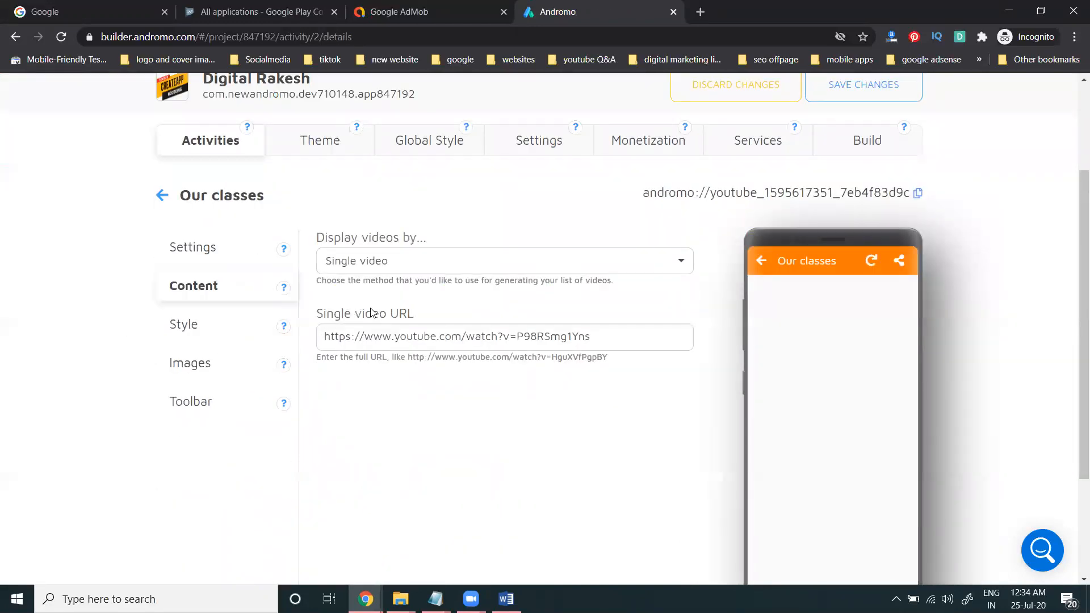
{"action": "mouse_move", "coordinate": [354, 585]}
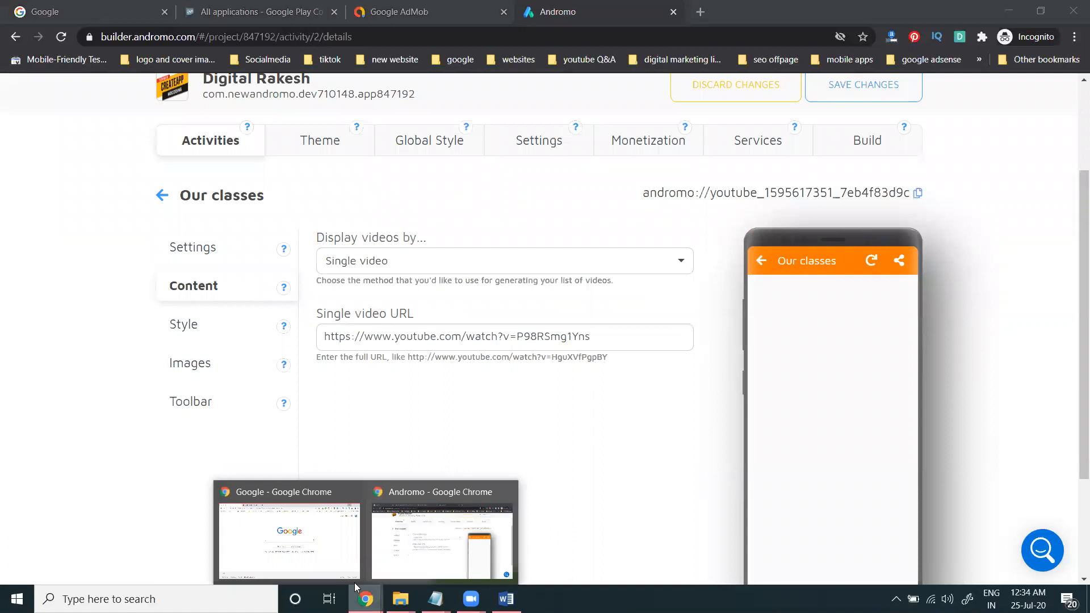
{"action": "left_click", "coordinate": [316, 554]}
{"action": "left_click", "coordinate": [272, 12]}
Step: Open the 'Subscibe Our Digital Rakesh Youtube Channel' video from the channel's Videos in a new tab and copy its URL
{"action": "left_click", "coordinate": [381, 144]}
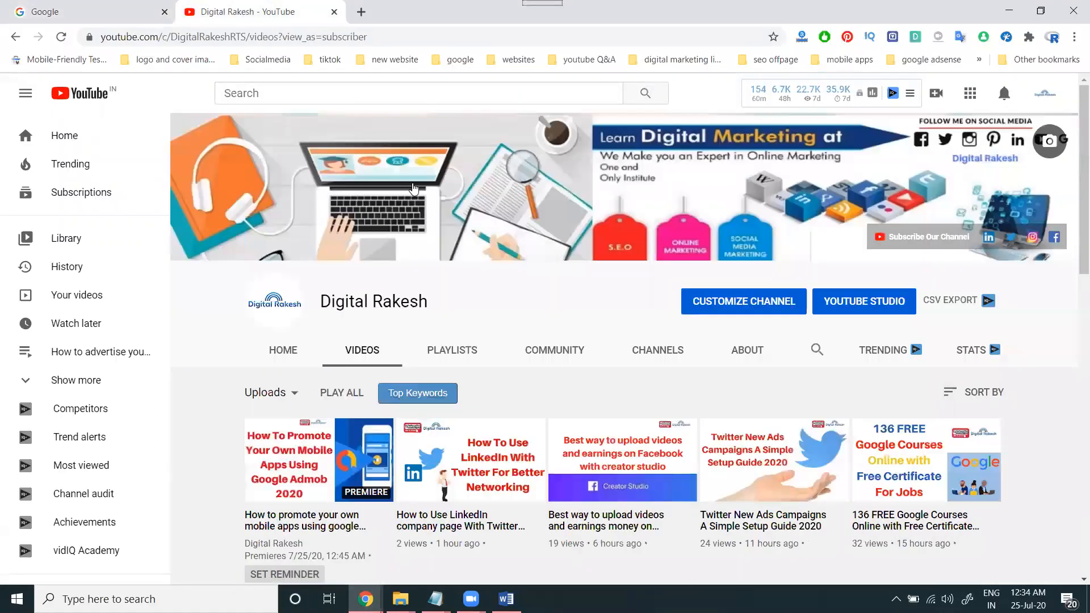
{"action": "scroll", "coordinate": [435, 231], "scroll_direction": "down", "scroll_amount": 4}
{"action": "middle_click", "coordinate": [622, 363]}
{"action": "left_click", "coordinate": [413, 10]}
{"action": "left_click", "coordinate": [382, 35]}
{"action": "key", "text": "ctrl+c"}
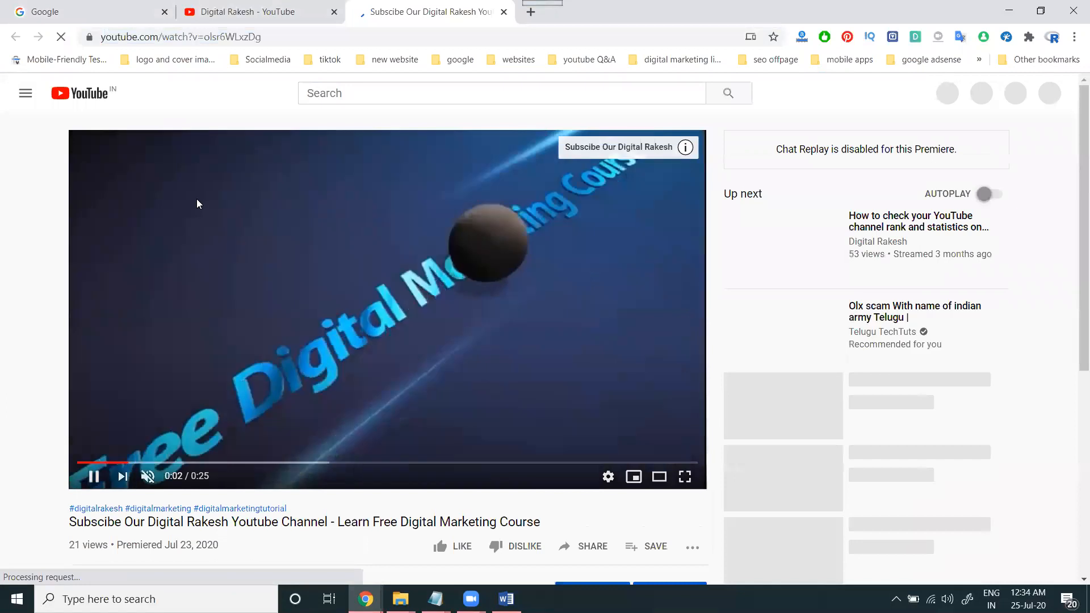
{"action": "left_click", "coordinate": [87, 16]}
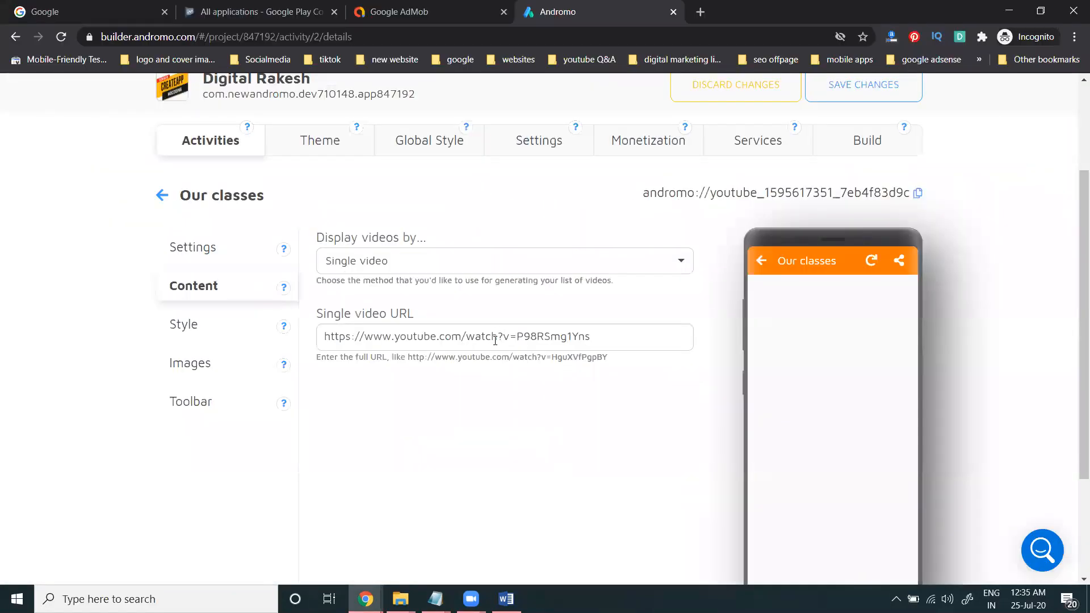
Step: Replace the Our classes Single video URL with the copied subscribe video address
{"action": "triple_click", "coordinate": [494, 340]}
{"action": "key", "text": "ctrl+v"}
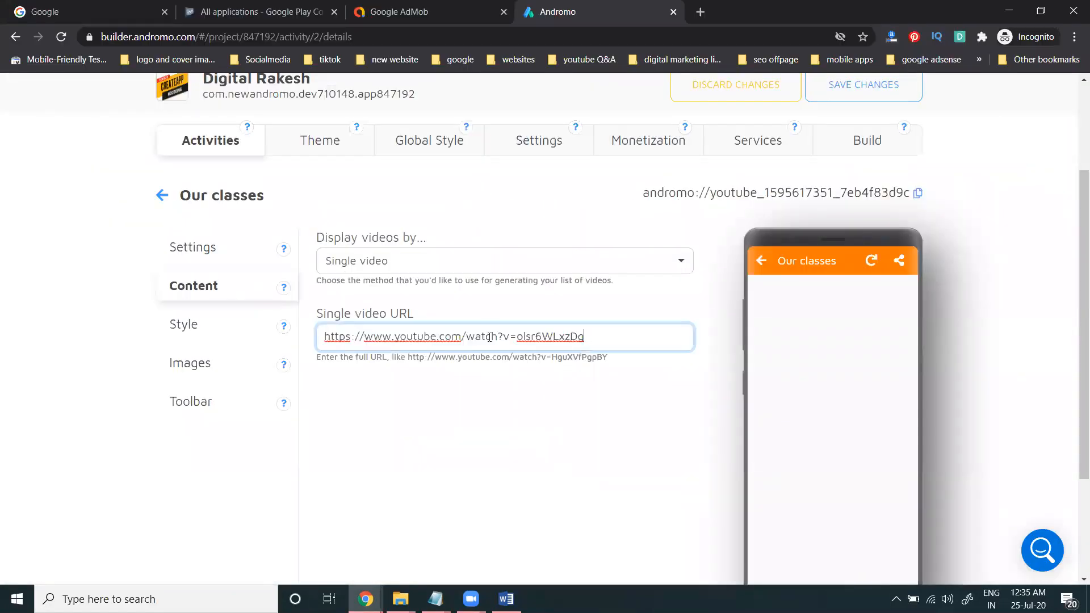
{"action": "left_click", "coordinate": [162, 194]}
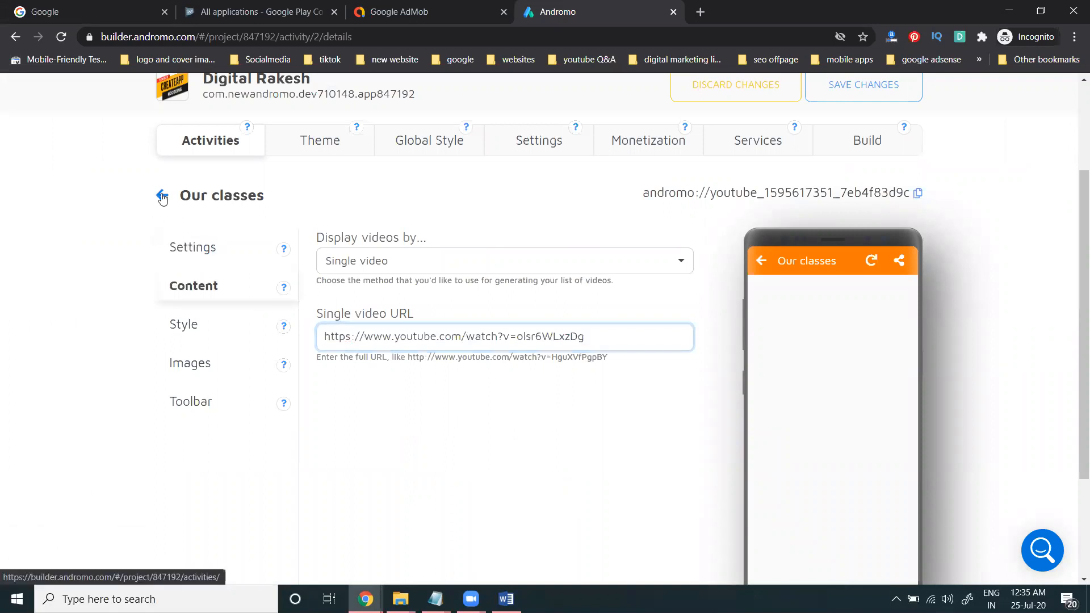
{"action": "scroll", "coordinate": [102, 319], "scroll_direction": "down", "scroll_amount": 4}
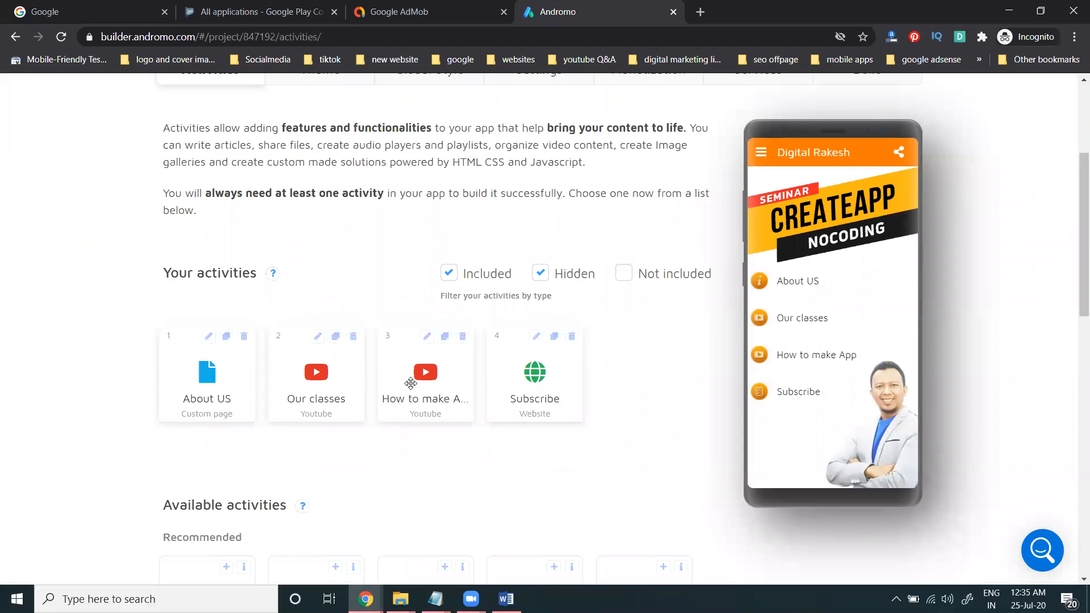
Step: Review and then delete the How to make App activity
{"action": "left_click", "coordinate": [426, 336]}
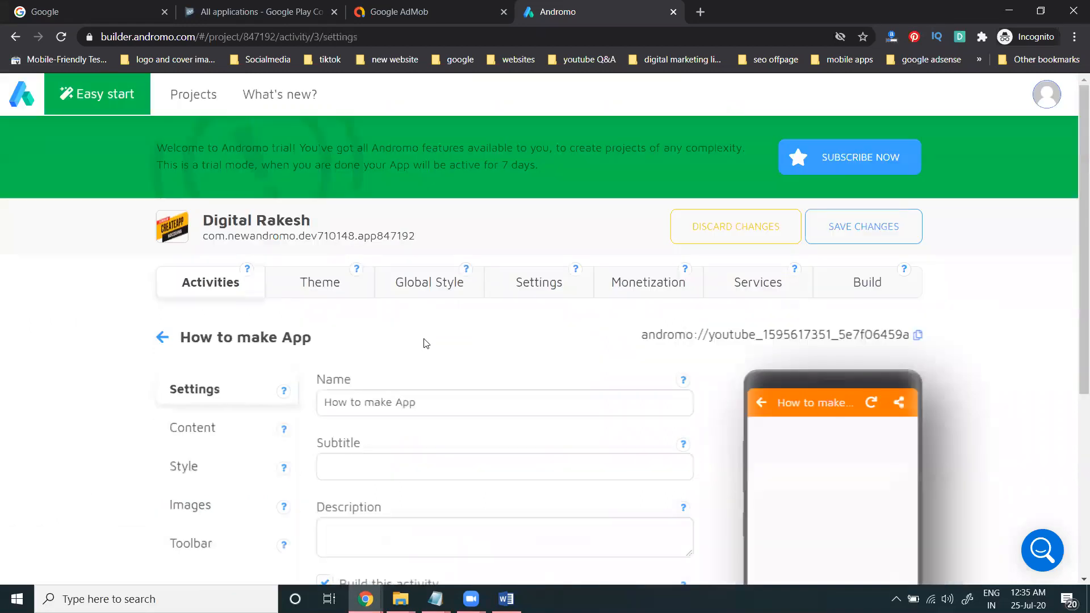
{"action": "left_click", "coordinate": [218, 428]}
{"action": "scroll", "coordinate": [219, 431], "scroll_direction": "down", "scroll_amount": 1}
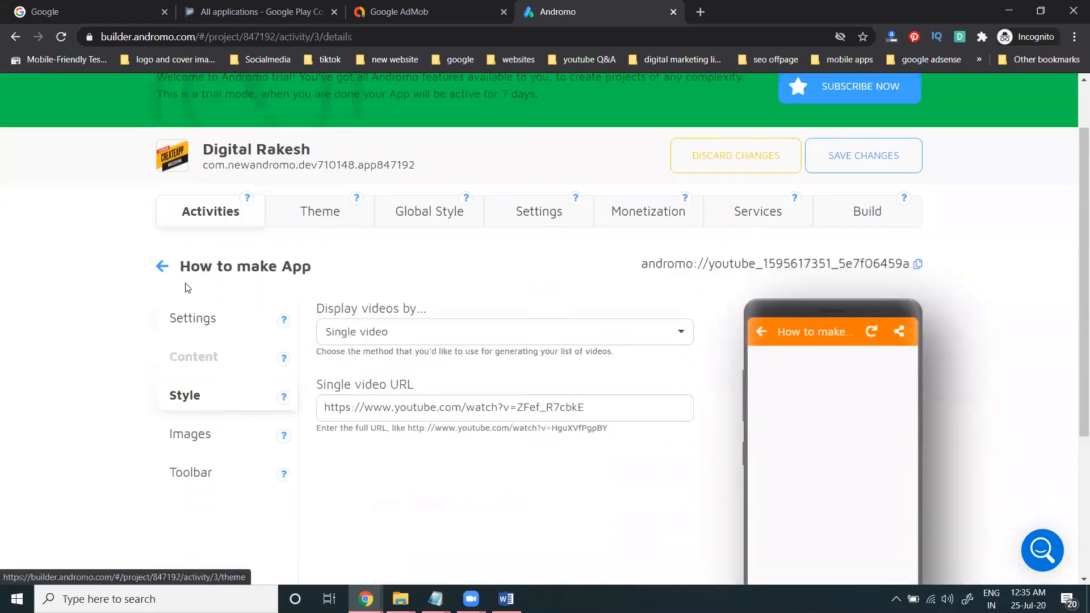
{"action": "left_click", "coordinate": [164, 264]}
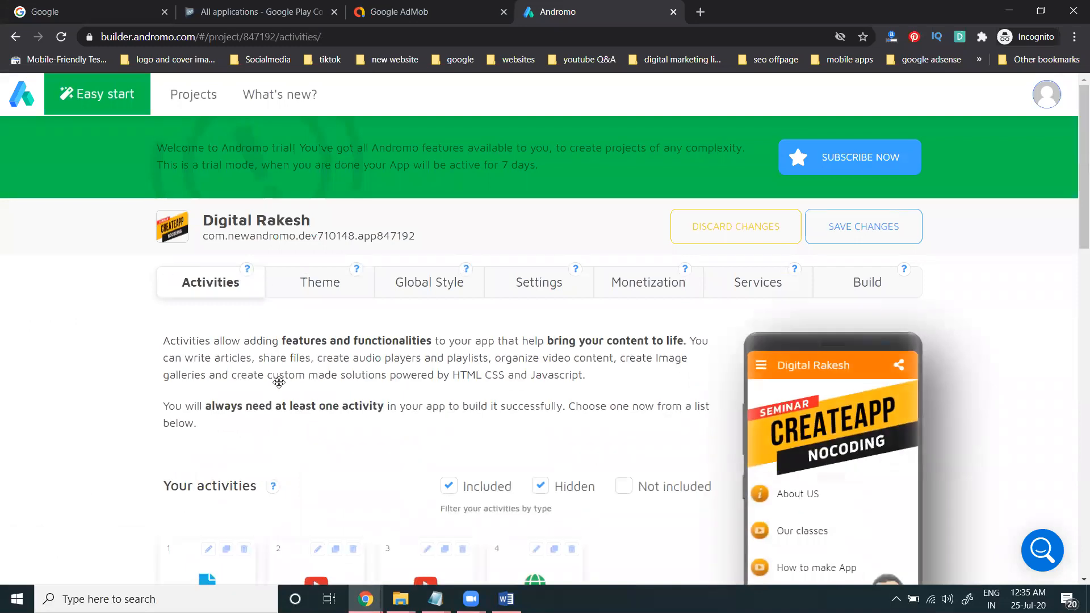
{"action": "scroll", "coordinate": [280, 377], "scroll_direction": "down", "scroll_amount": 3}
{"action": "left_click", "coordinate": [462, 336]}
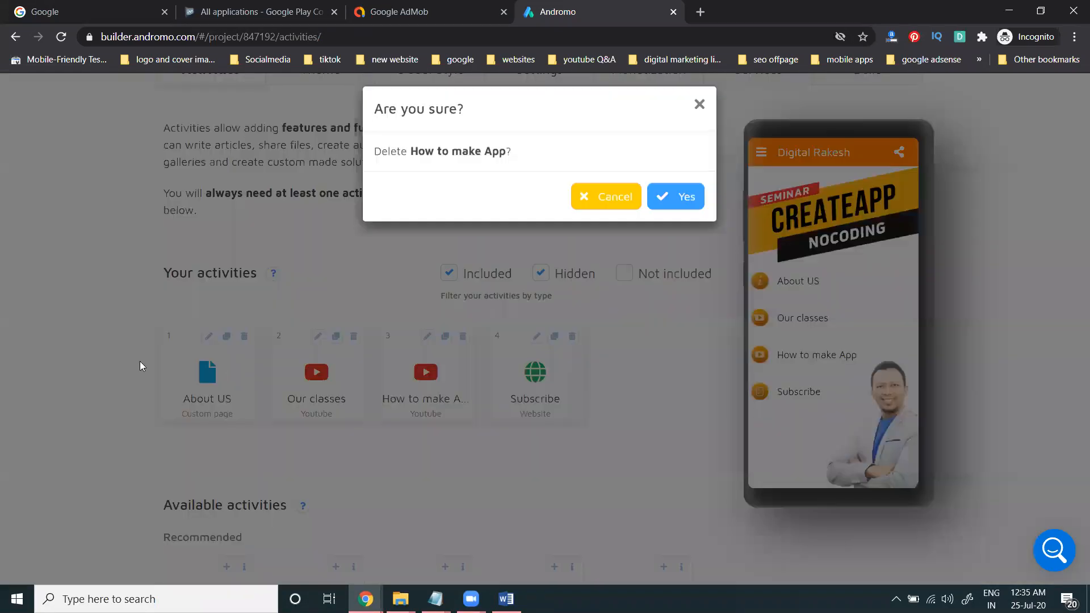
{"action": "left_click", "coordinate": [683, 199]}
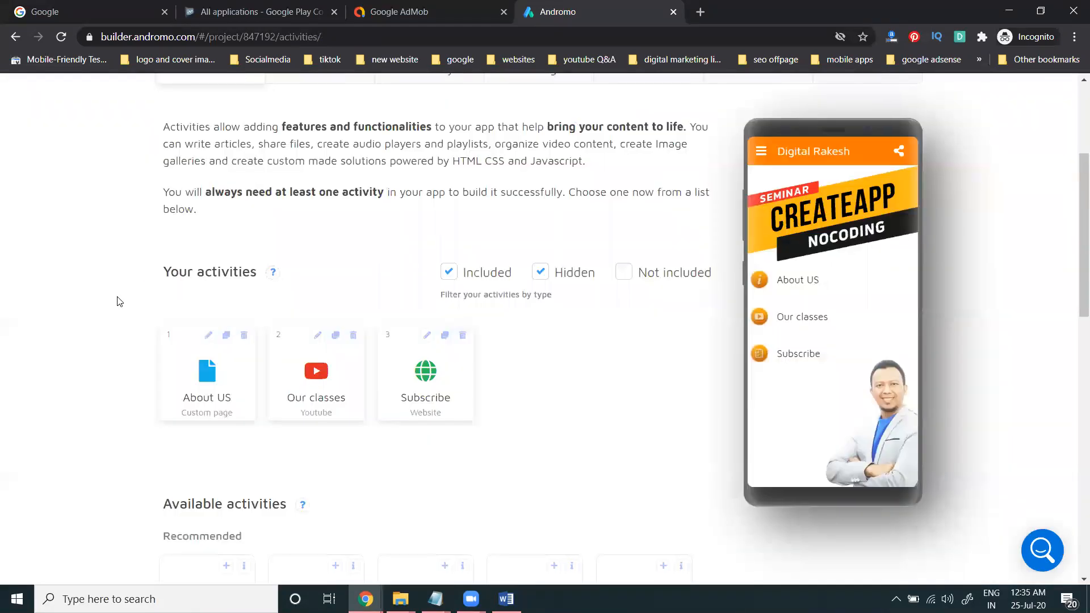
Step: Add a new Website activity to the app
{"action": "scroll", "coordinate": [119, 301], "scroll_direction": "down", "scroll_amount": 5}
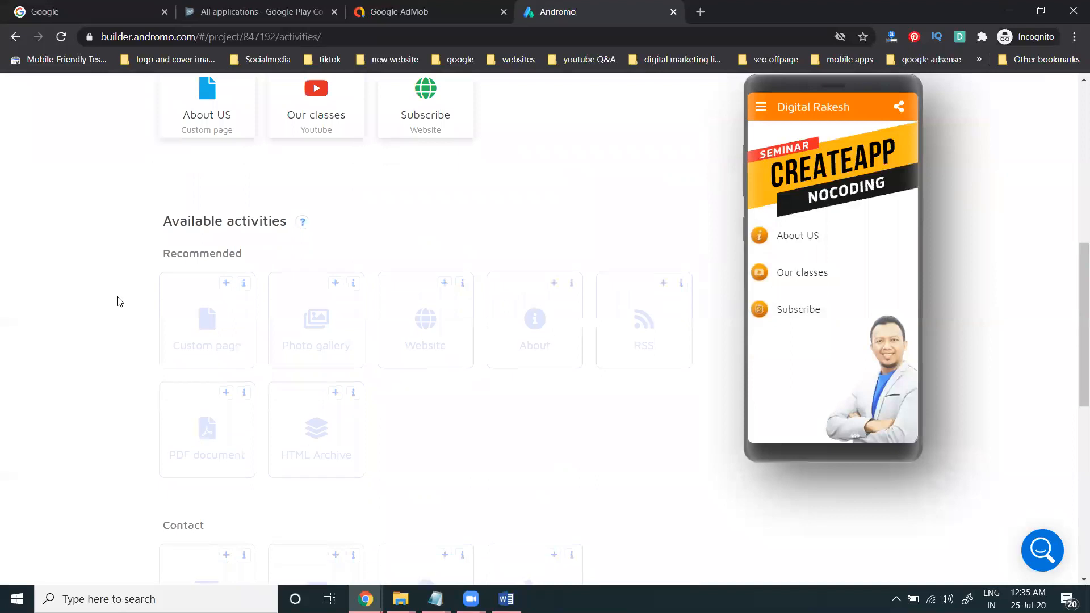
{"action": "left_click", "coordinate": [444, 283]}
{"action": "scroll", "coordinate": [462, 384], "scroll_direction": "down", "scroll_amount": 1}
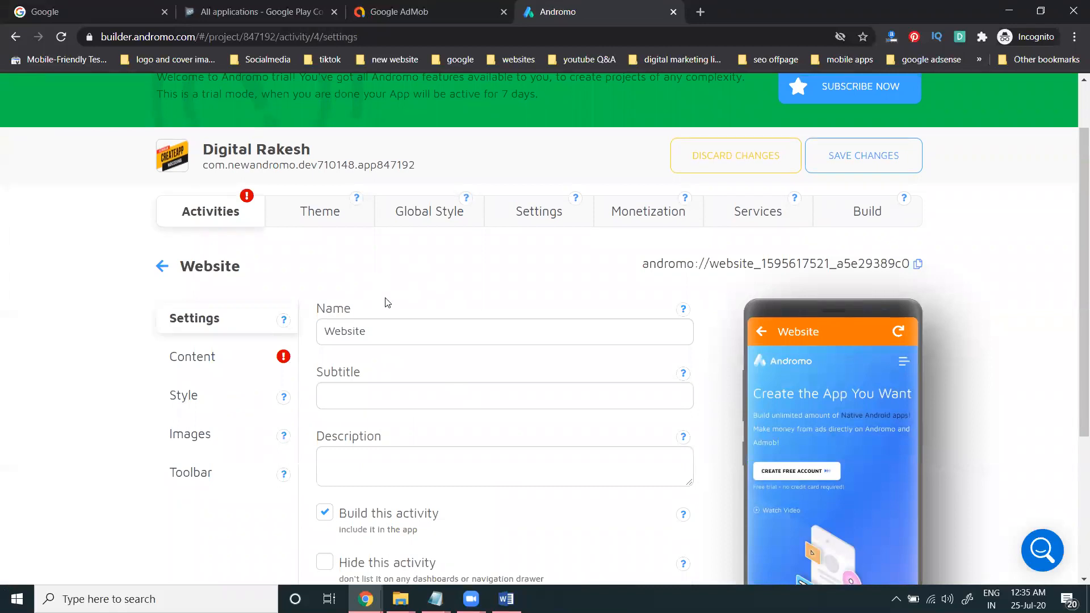
Step: Open rakeshtechsolutions.com's Blogs page in a new tab and copy its address
{"action": "left_click", "coordinate": [706, 17]}
{"action": "type", "text": "rakeshtechsolutions.com"}
{"action": "key", "text": "Return"}
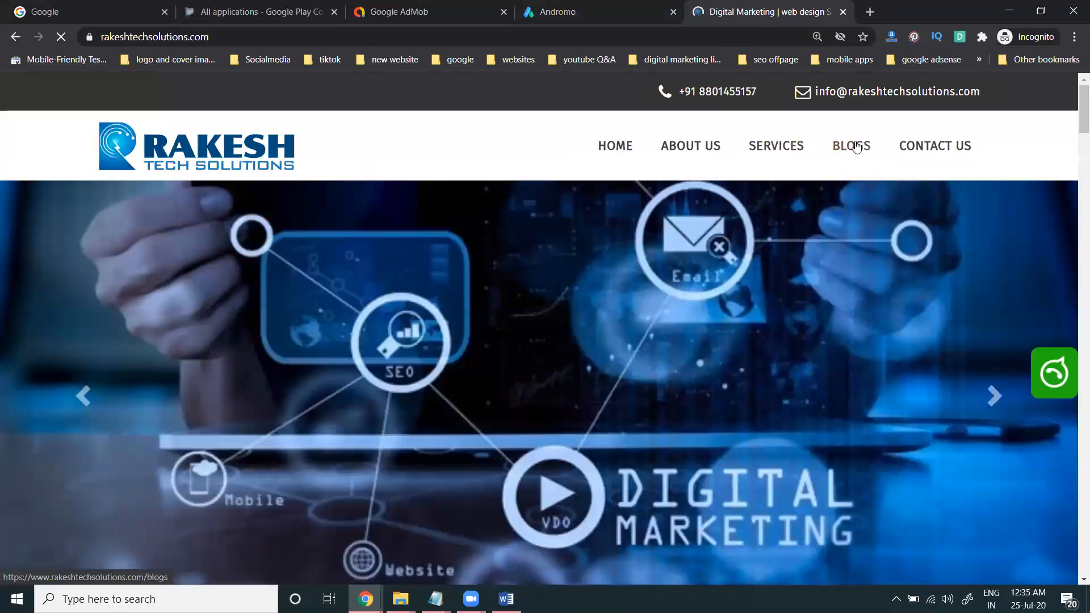
{"action": "left_click", "coordinate": [851, 146]}
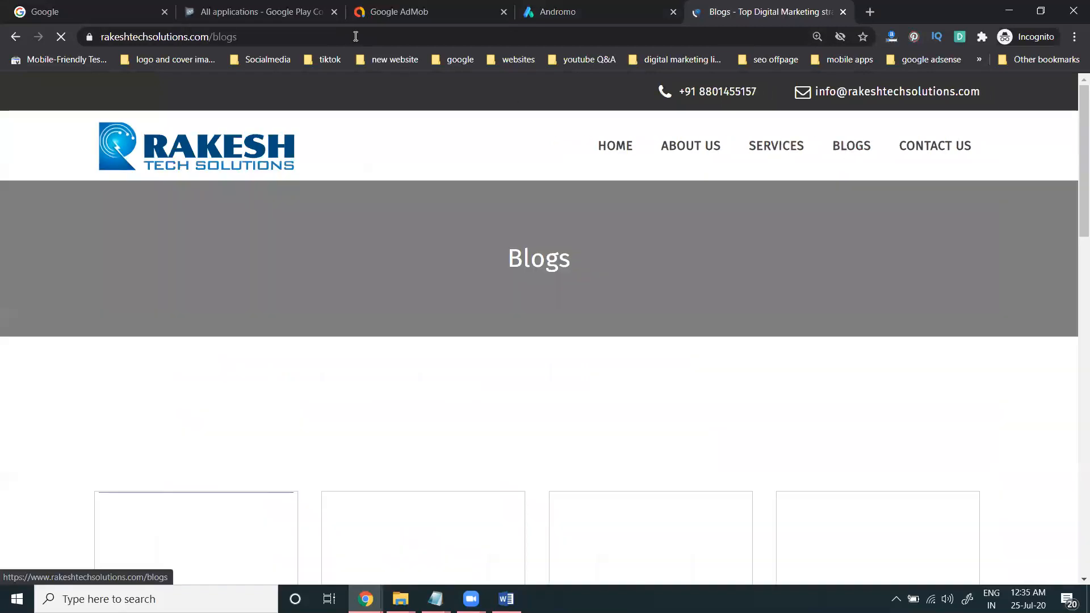
{"action": "left_click", "coordinate": [496, 35]}
{"action": "key", "text": "ctrl+c"}
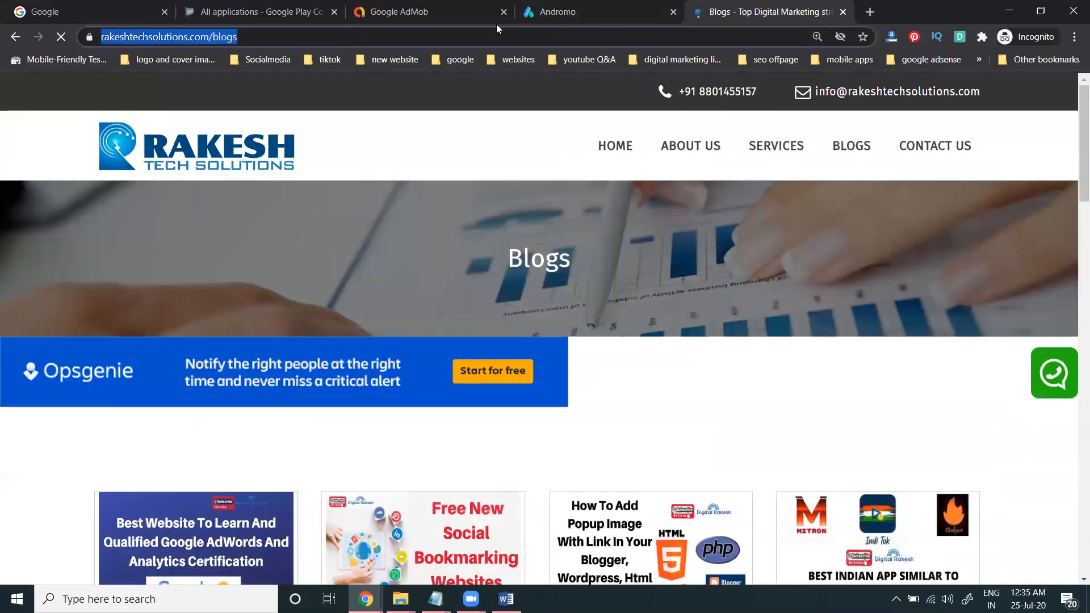
{"action": "left_click", "coordinate": [568, 16]}
{"action": "left_click", "coordinate": [226, 365]}
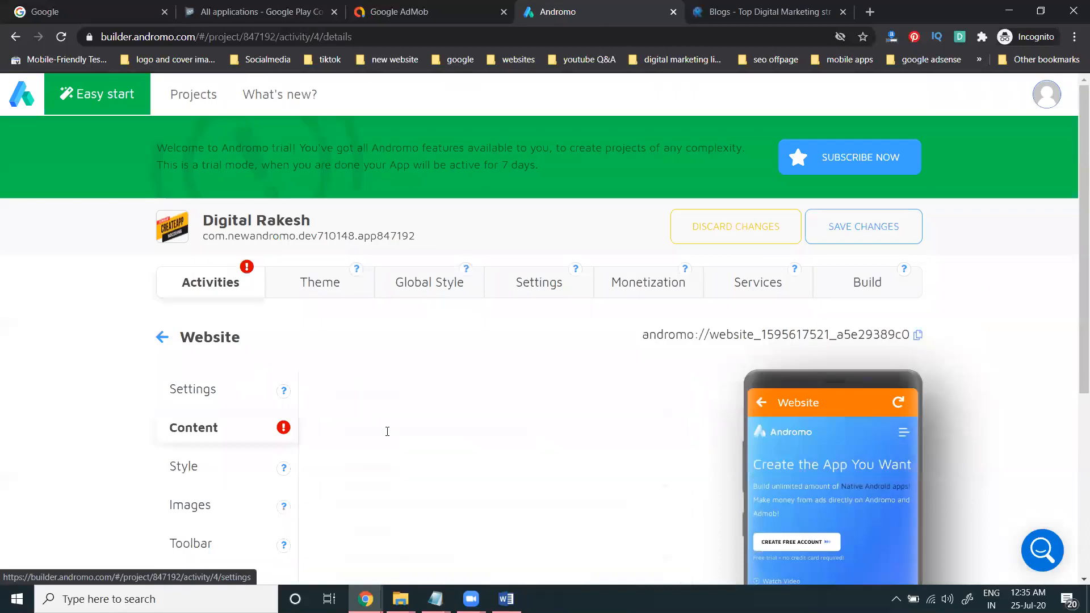
{"action": "scroll", "coordinate": [378, 290], "scroll_direction": "down", "scroll_amount": 2}
{"action": "left_click", "coordinate": [377, 259]}
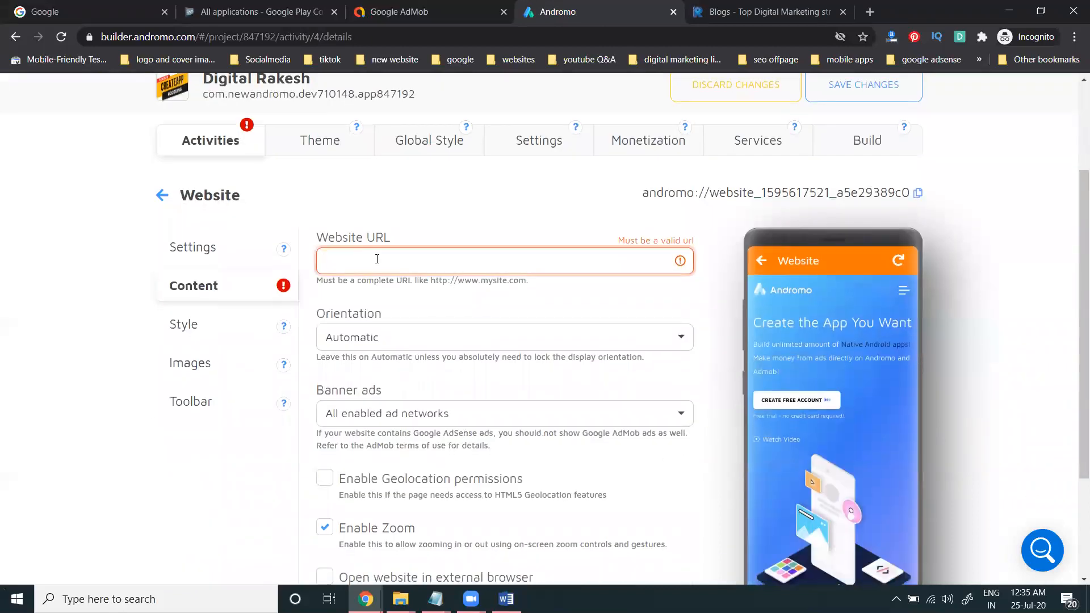
{"action": "key", "text": "ctrl+v"}
{"action": "left_click", "coordinate": [193, 247]}
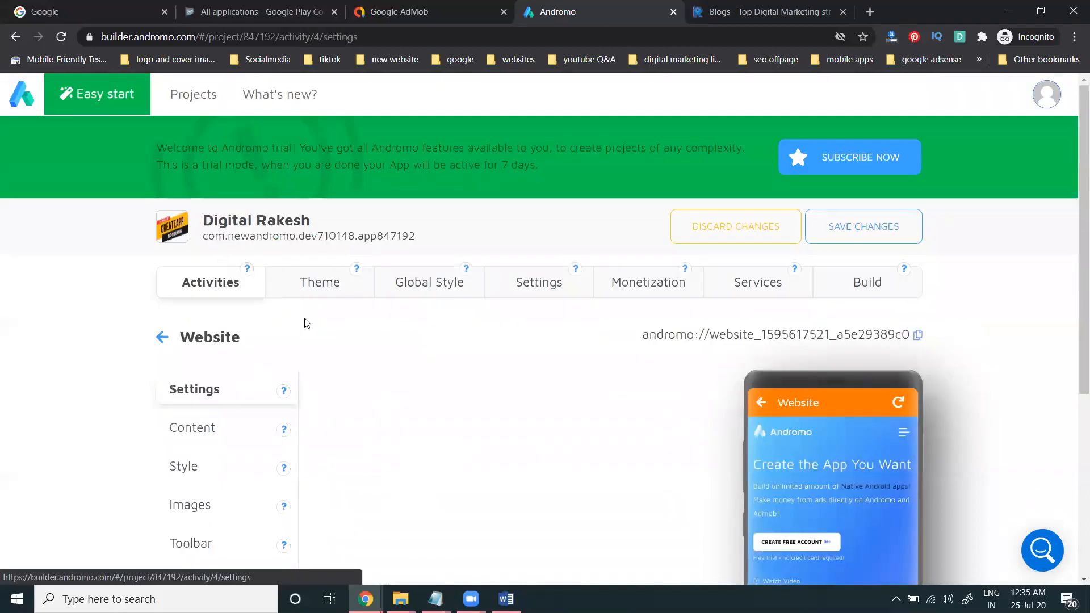
{"action": "scroll", "coordinate": [349, 392], "scroll_direction": "down", "scroll_amount": 3}
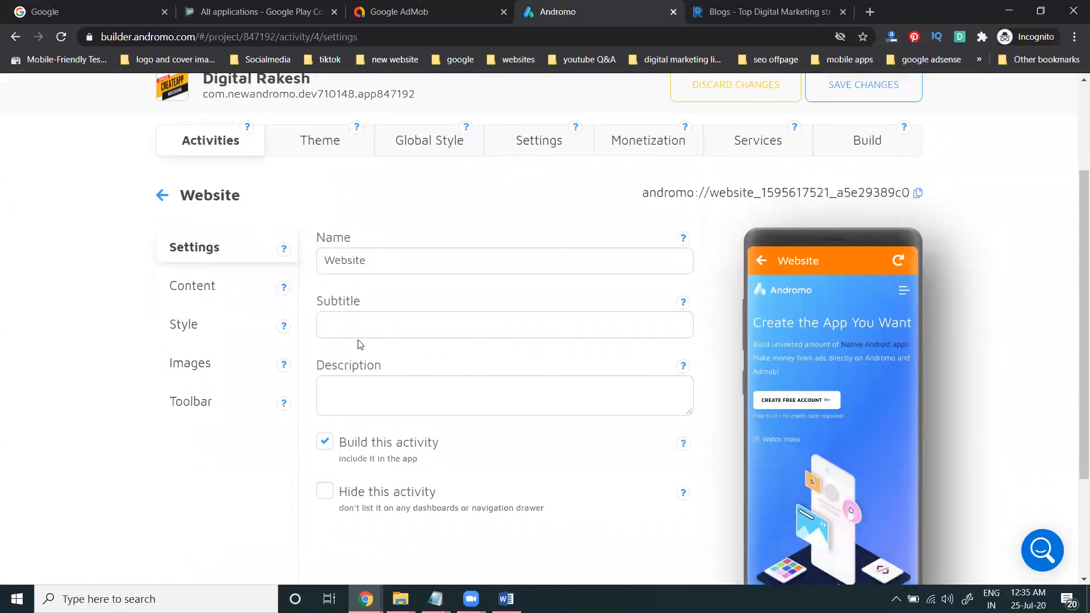
{"action": "left_click", "coordinate": [170, 199]}
{"action": "scroll", "coordinate": [82, 290], "scroll_direction": "down", "scroll_amount": 3}
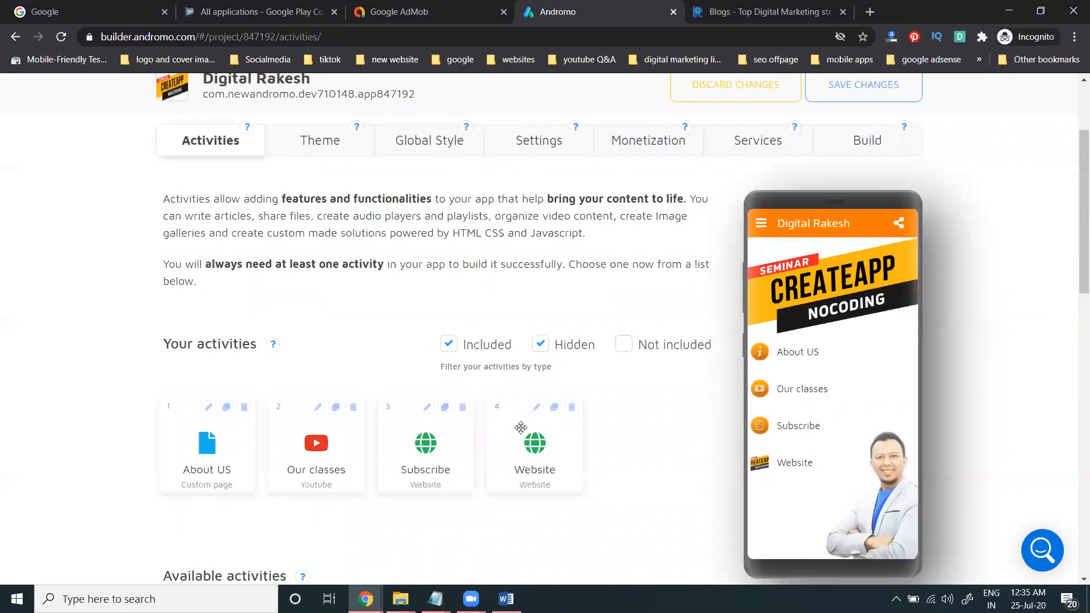
Step: Recheck the Website activity's content settings and return to the four-activity list
{"action": "left_click", "coordinate": [536, 408]}
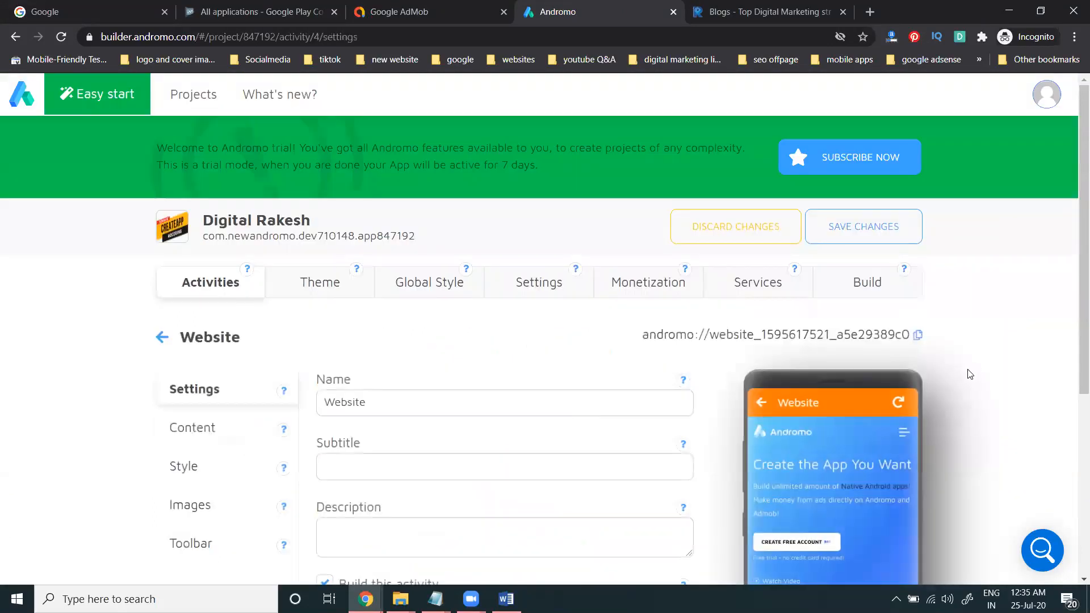
{"action": "scroll", "coordinate": [968, 373], "scroll_direction": "down", "scroll_amount": 5}
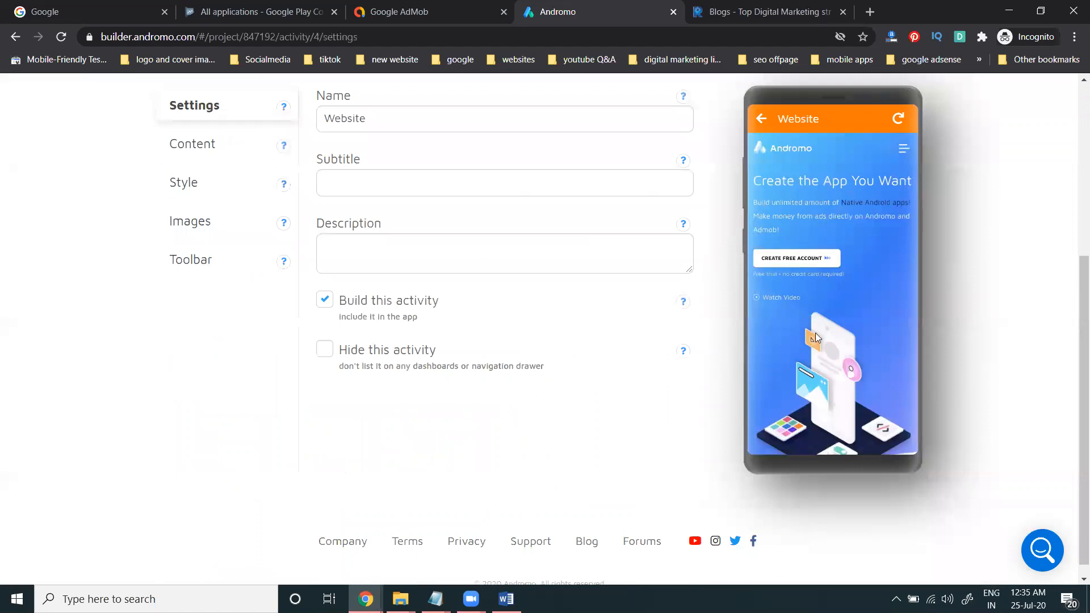
{"action": "scroll", "coordinate": [821, 384], "scroll_direction": "up", "scroll_amount": 2}
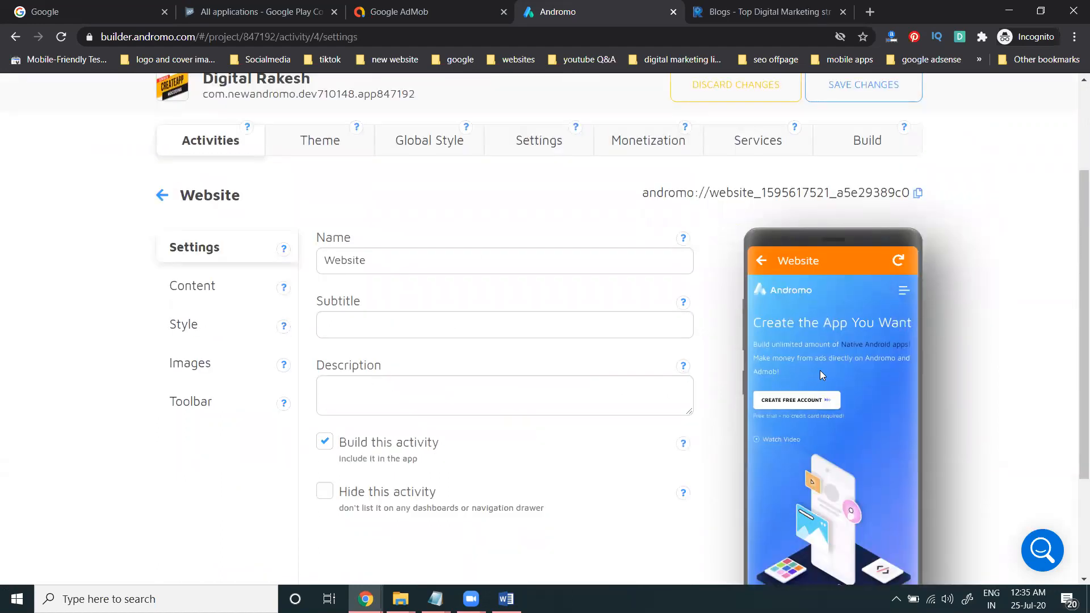
{"action": "left_click", "coordinate": [211, 291]}
{"action": "scroll", "coordinate": [405, 390], "scroll_direction": "down", "scroll_amount": 2}
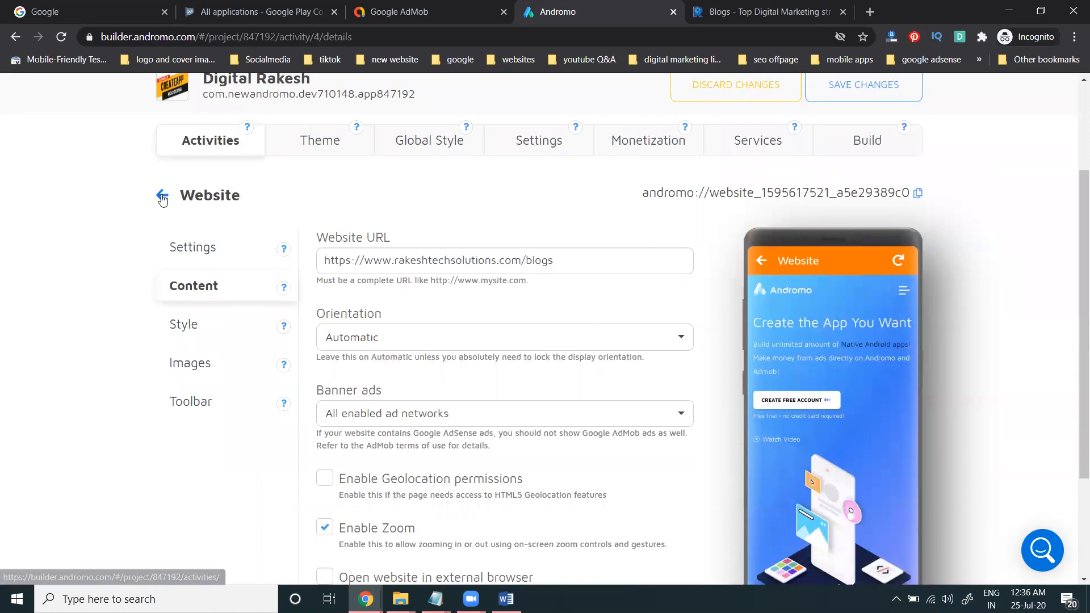
{"action": "left_click", "coordinate": [161, 194]}
{"action": "scroll", "coordinate": [761, 334], "scroll_direction": "down", "scroll_amount": 3}
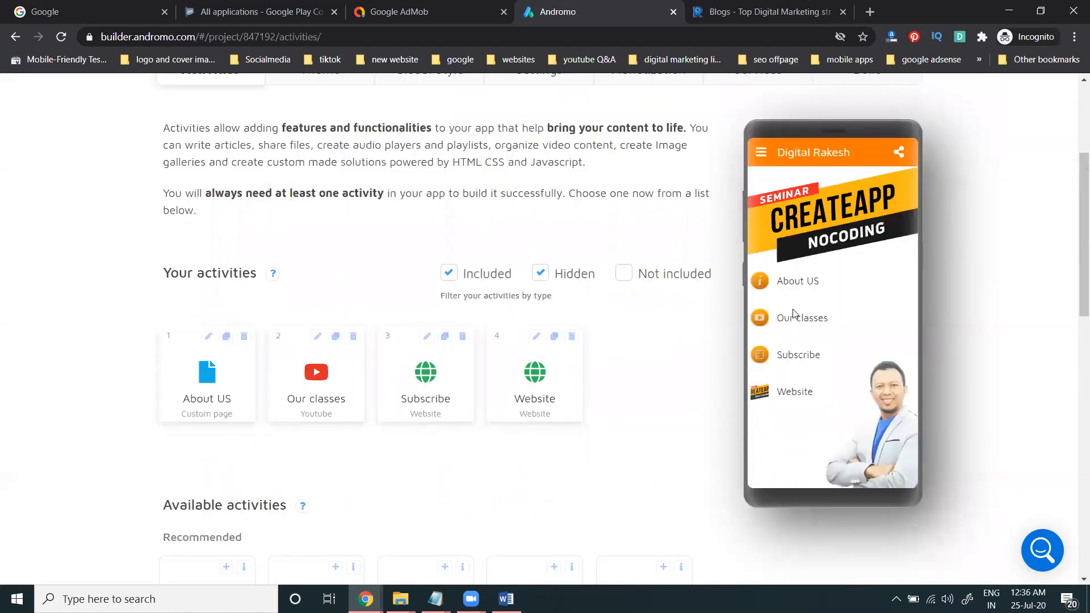
{"action": "left_click", "coordinate": [761, 154]}
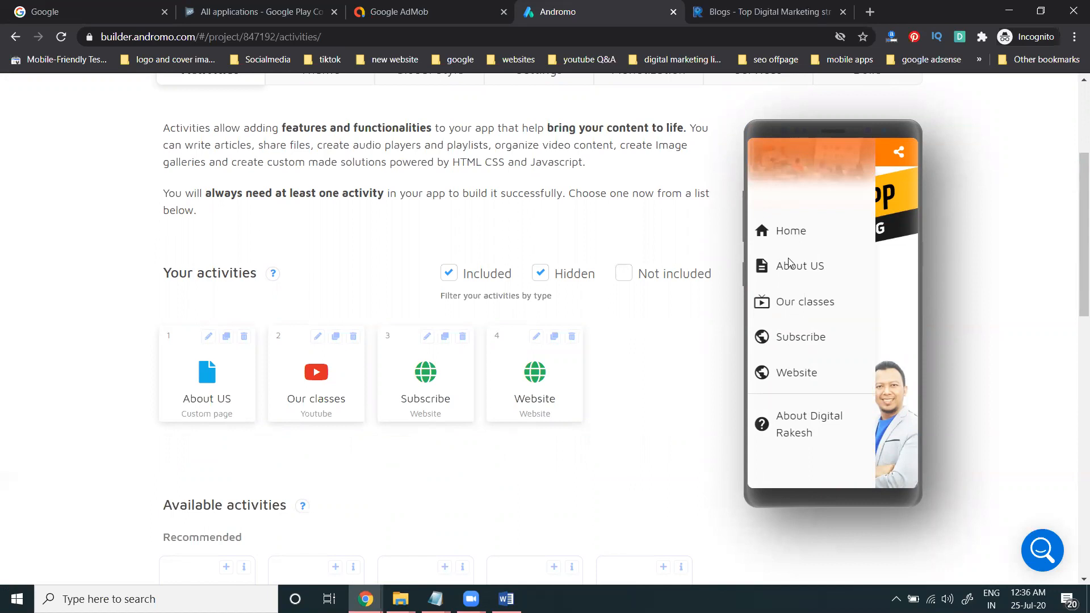
{"action": "left_click", "coordinate": [883, 293]}
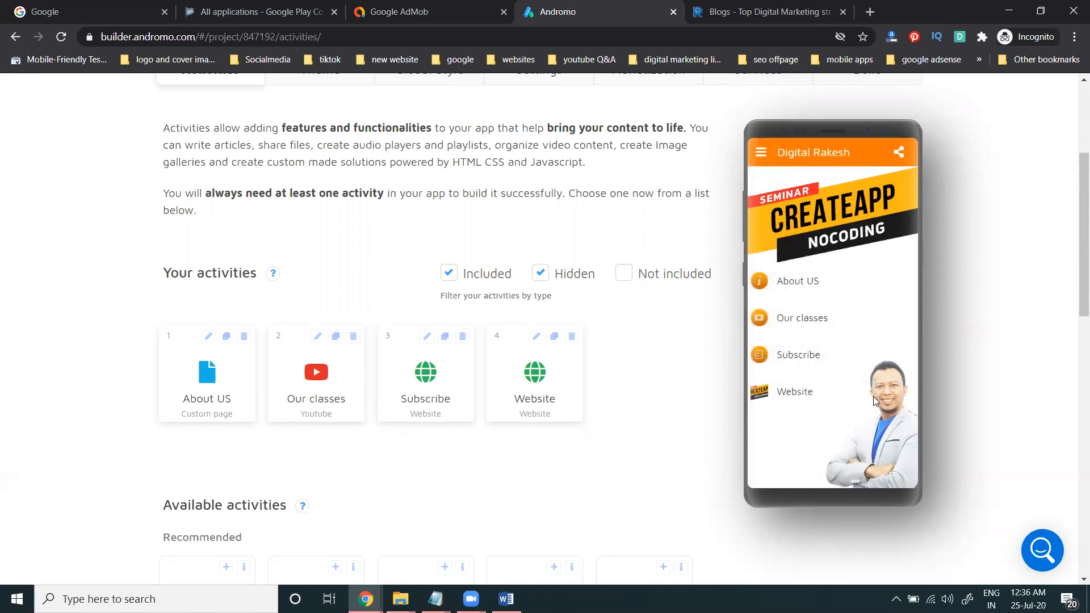
{"action": "scroll", "coordinate": [634, 427], "scroll_direction": "down", "scroll_amount": 6}
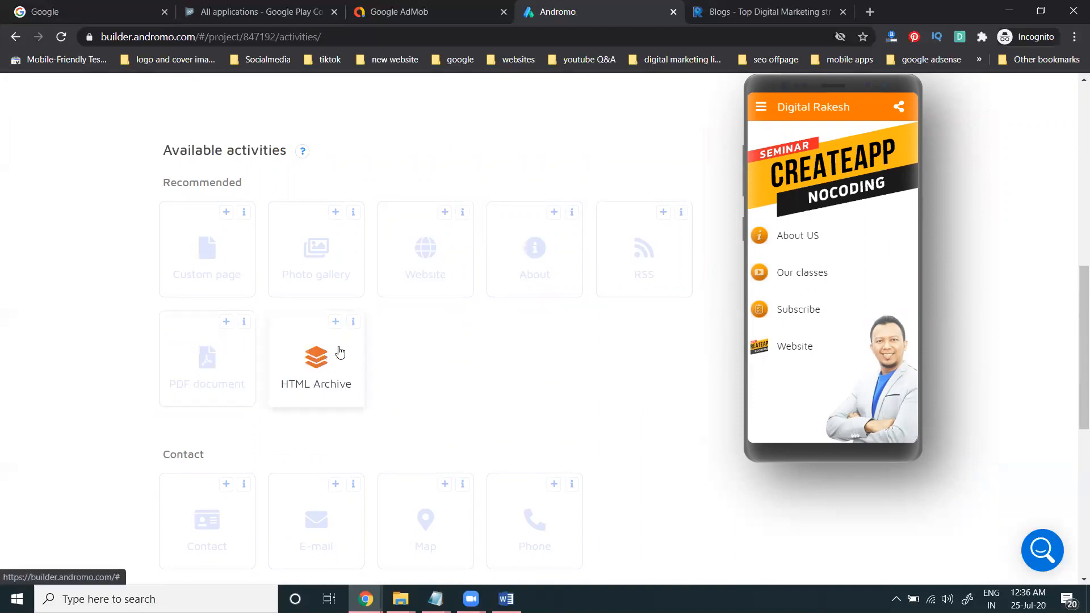
{"action": "scroll", "coordinate": [213, 324], "scroll_direction": "down", "scroll_amount": 3}
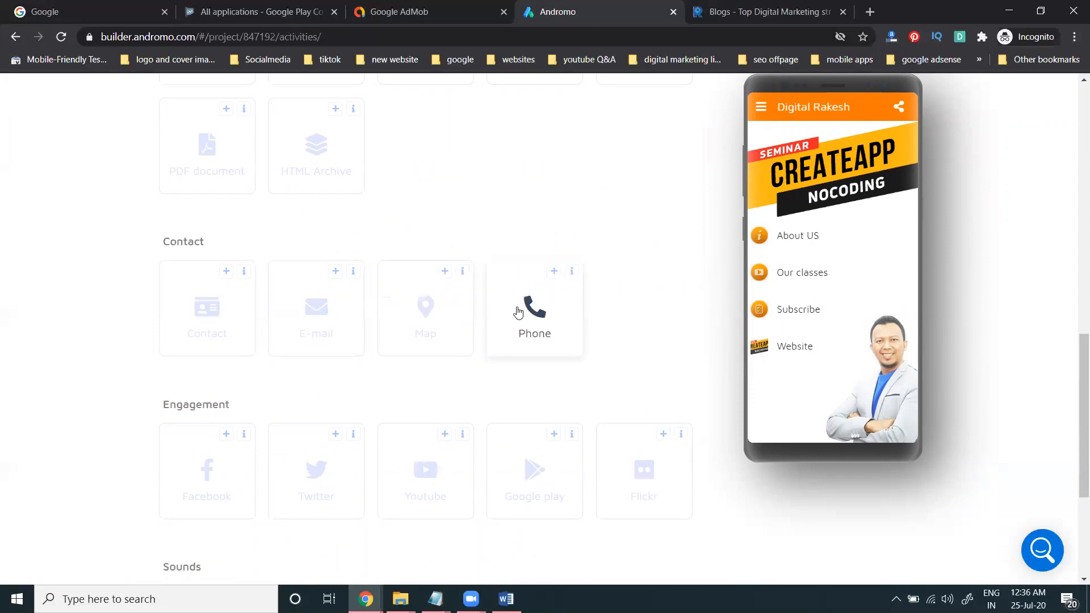
{"action": "scroll", "coordinate": [499, 341], "scroll_direction": "down", "scroll_amount": 1}
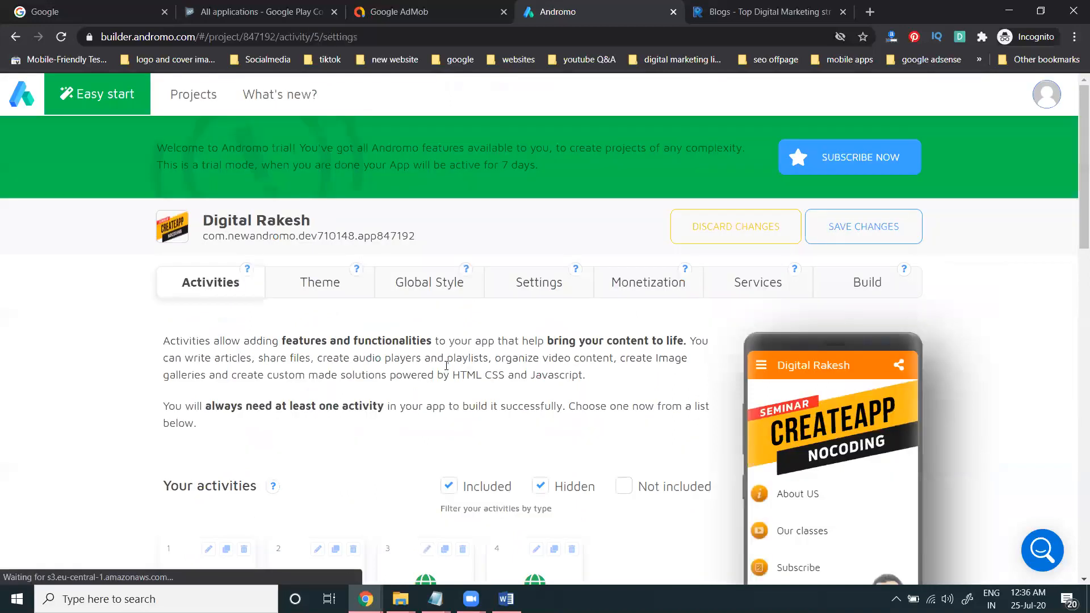
{"action": "left_click", "coordinate": [444, 363]}
{"action": "scroll", "coordinate": [118, 330], "scroll_direction": "down", "scroll_amount": 1}
{"action": "left_click", "coordinate": [192, 358]}
{"action": "scroll", "coordinate": [87, 334], "scroll_direction": "down", "scroll_amount": 4}
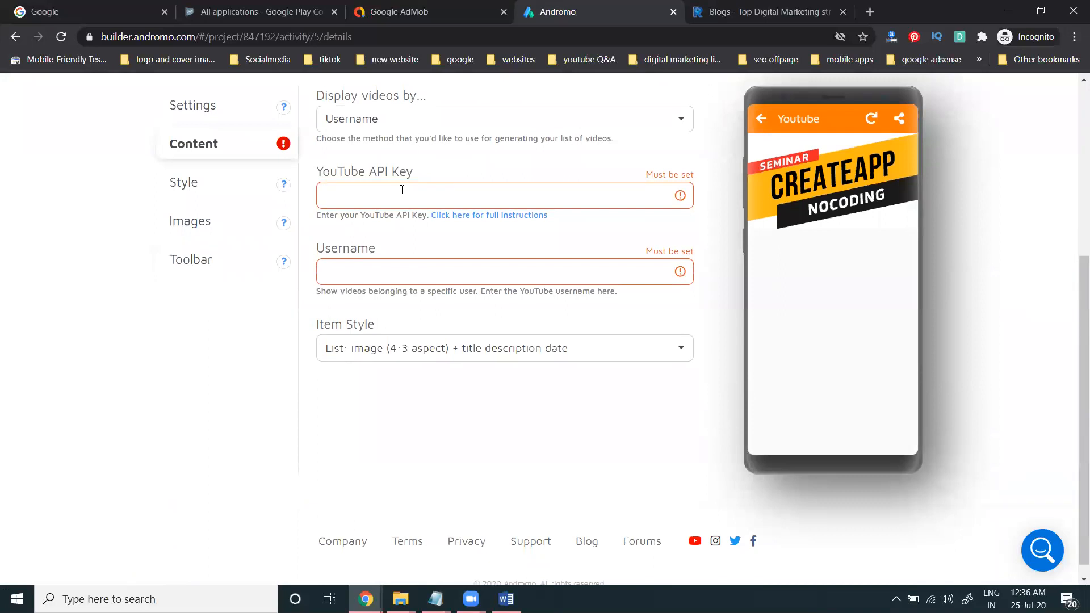
{"action": "scroll", "coordinate": [383, 273], "scroll_direction": "up", "scroll_amount": 3}
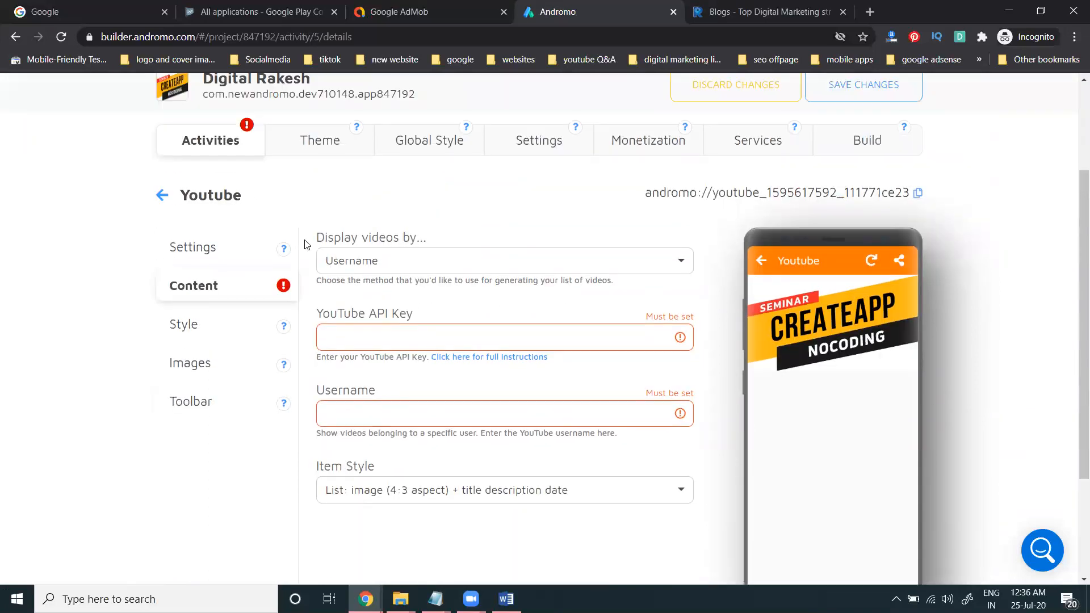
{"action": "left_click", "coordinate": [165, 196]}
{"action": "scroll", "coordinate": [245, 252], "scroll_direction": "down", "scroll_amount": 4}
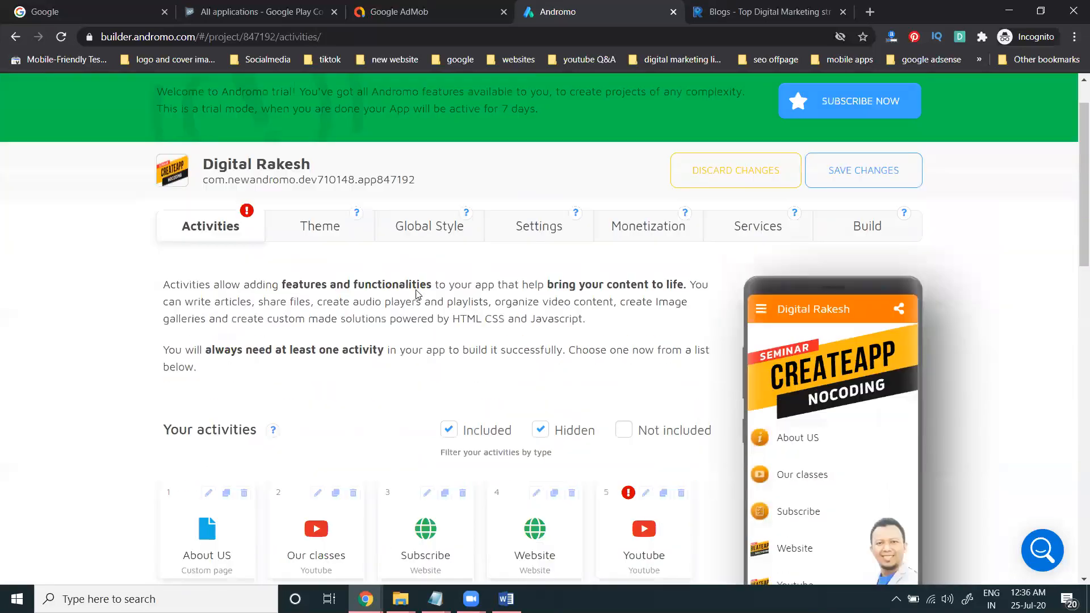
{"action": "left_click", "coordinate": [680, 337]}
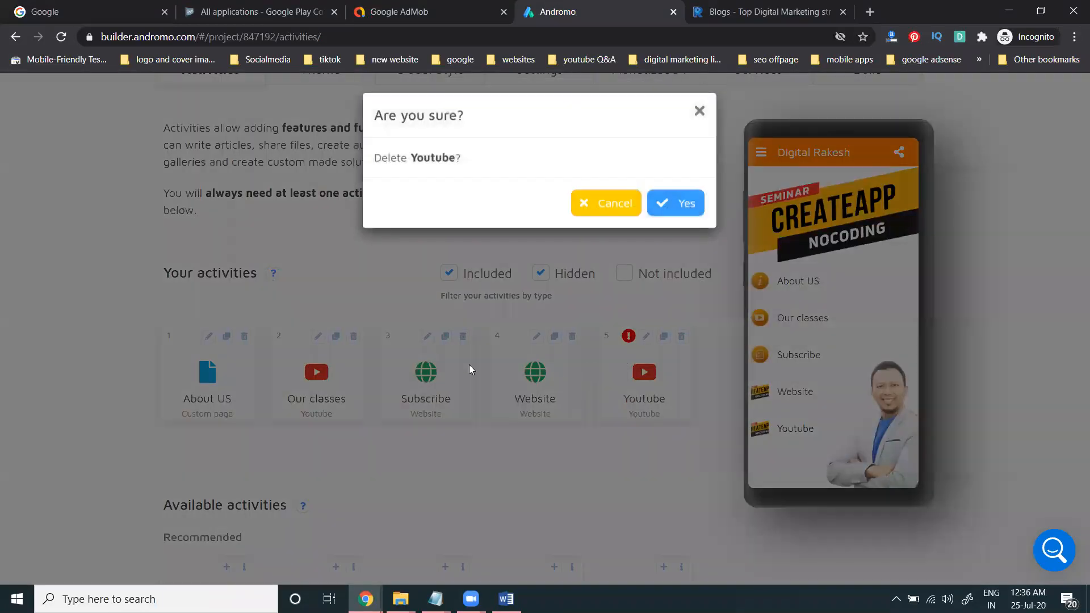
{"action": "left_click", "coordinate": [660, 205]}
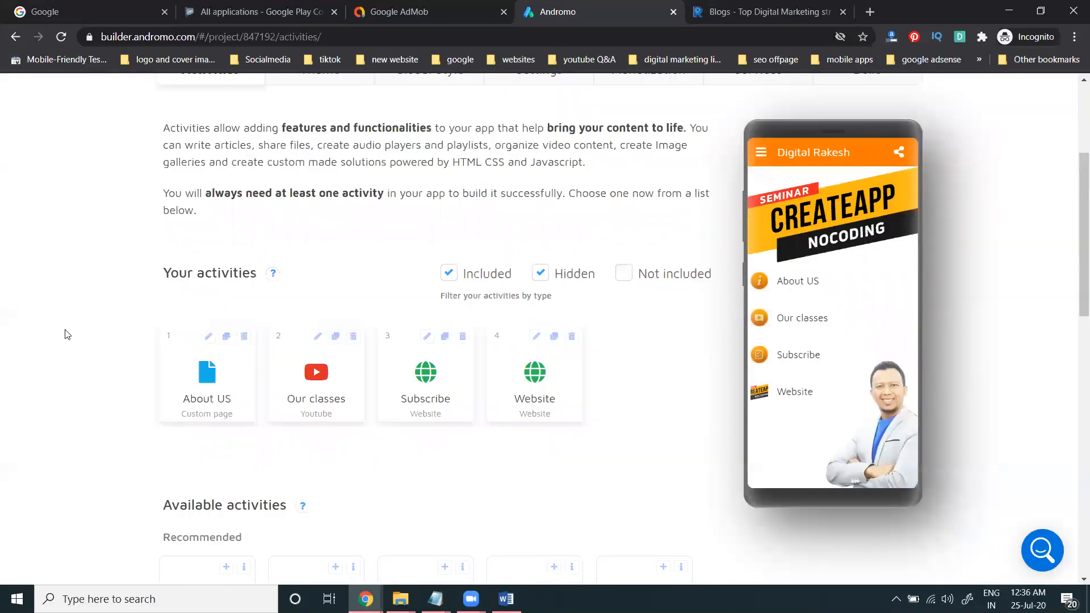
{"action": "scroll", "coordinate": [64, 334], "scroll_direction": "down", "scroll_amount": 7}
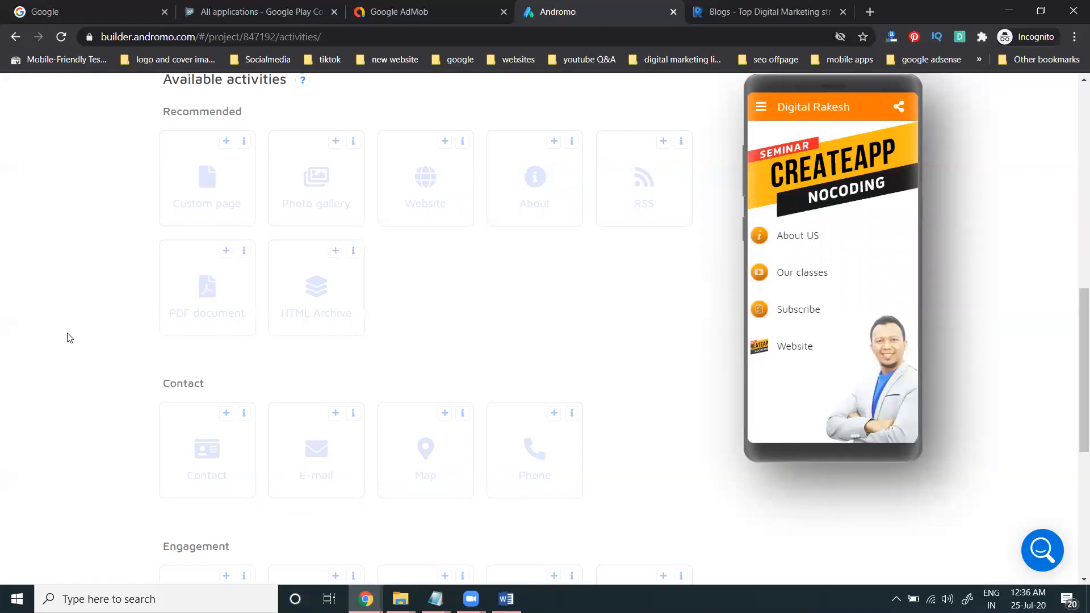
Step: Add a Facebook activity and open its content settings
{"action": "scroll", "coordinate": [66, 337], "scroll_direction": "down", "scroll_amount": 4}
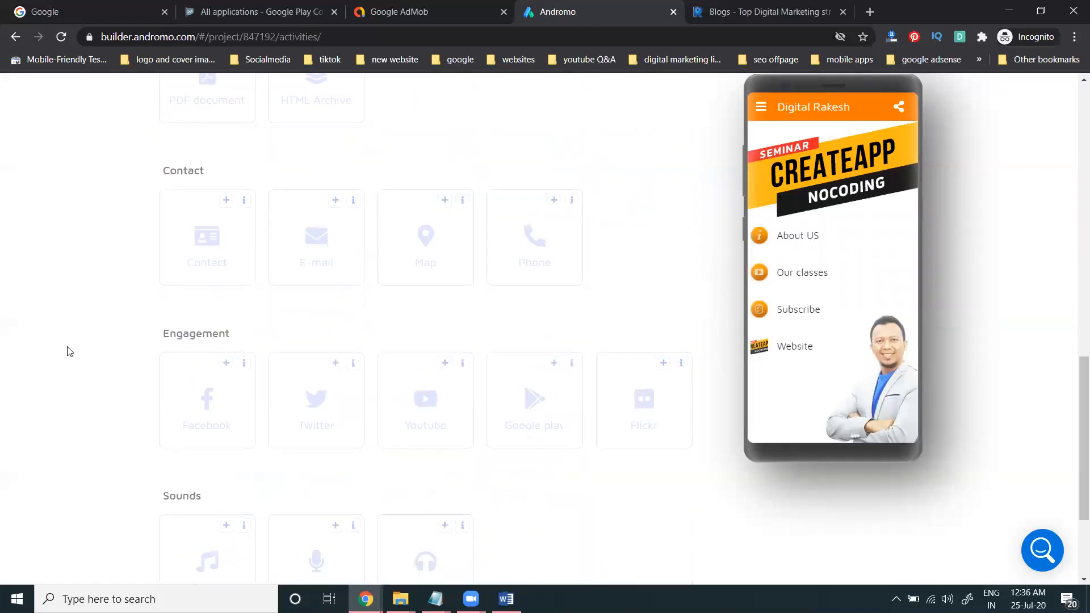
{"action": "scroll", "coordinate": [222, 341], "scroll_direction": "down", "scroll_amount": 3}
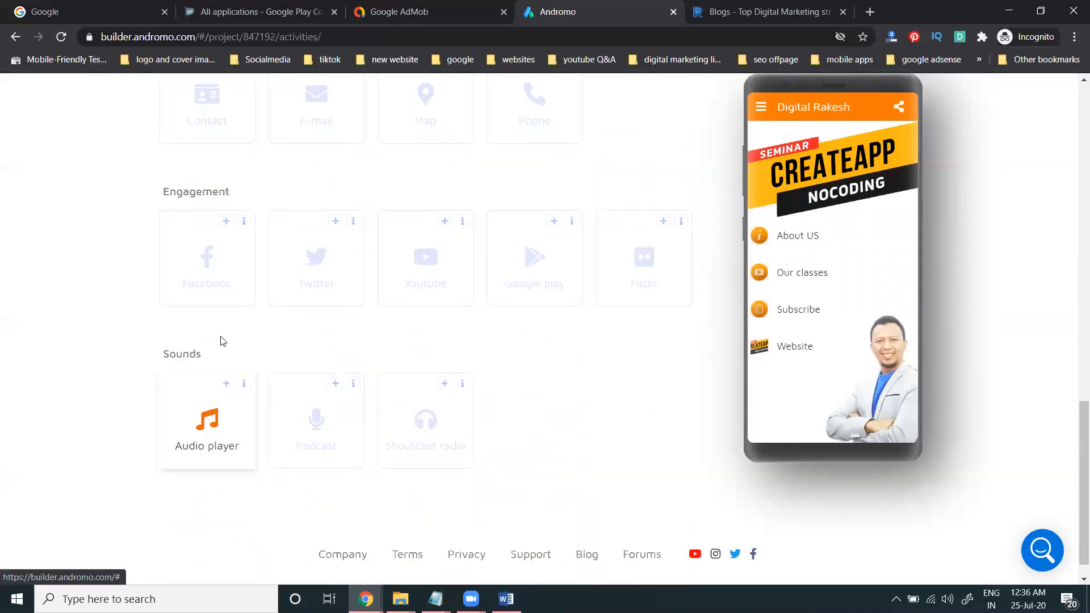
{"action": "left_click", "coordinate": [226, 221]}
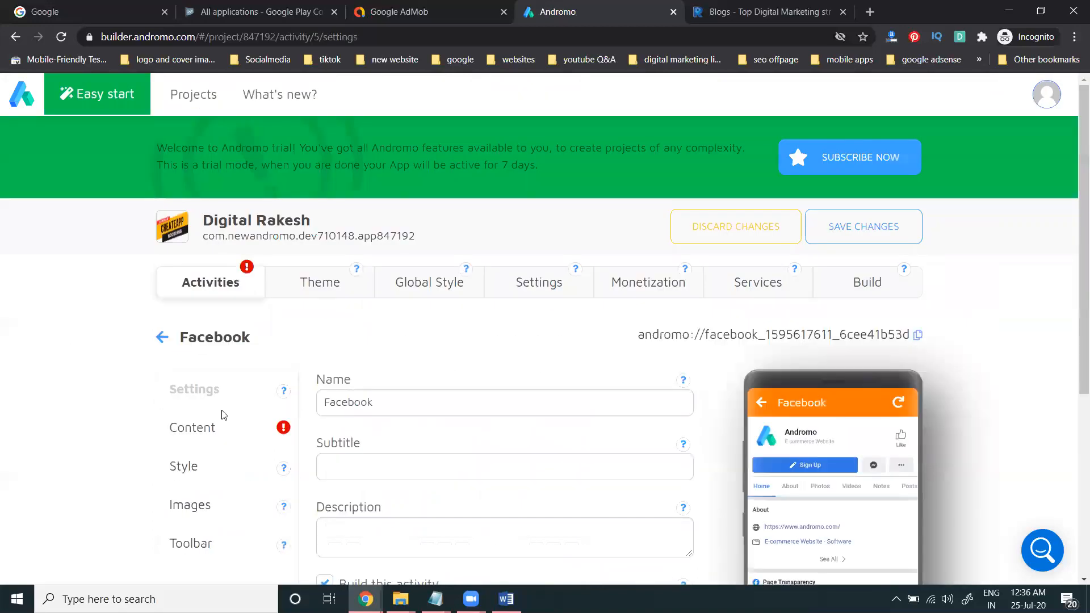
{"action": "left_click", "coordinate": [211, 430]}
{"action": "scroll", "coordinate": [64, 385], "scroll_direction": "down", "scroll_amount": 3}
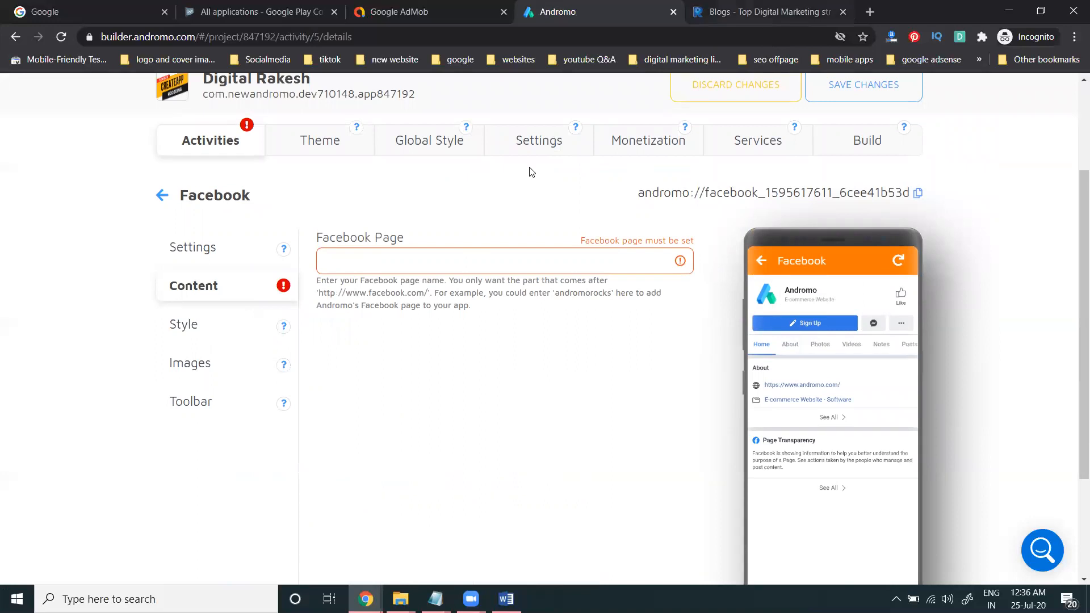
{"action": "left_click", "coordinate": [869, 12]}
{"action": "type", "text": "fa"}
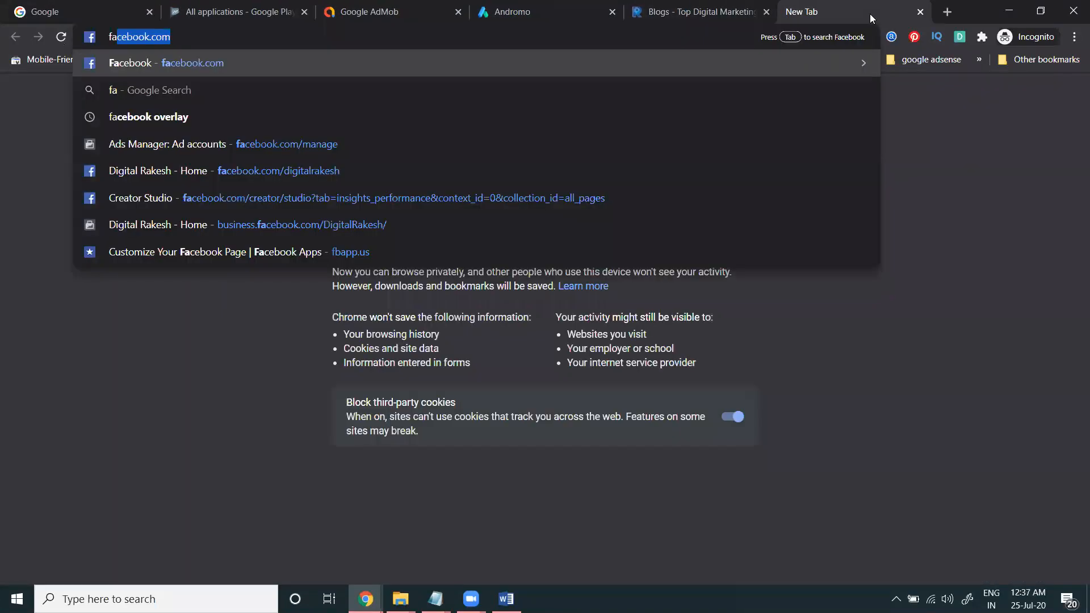
{"action": "key", "text": "Down"}
{"action": "key", "text": "Down"}
{"action": "key", "text": "Down"}
{"action": "key", "text": "Down"}
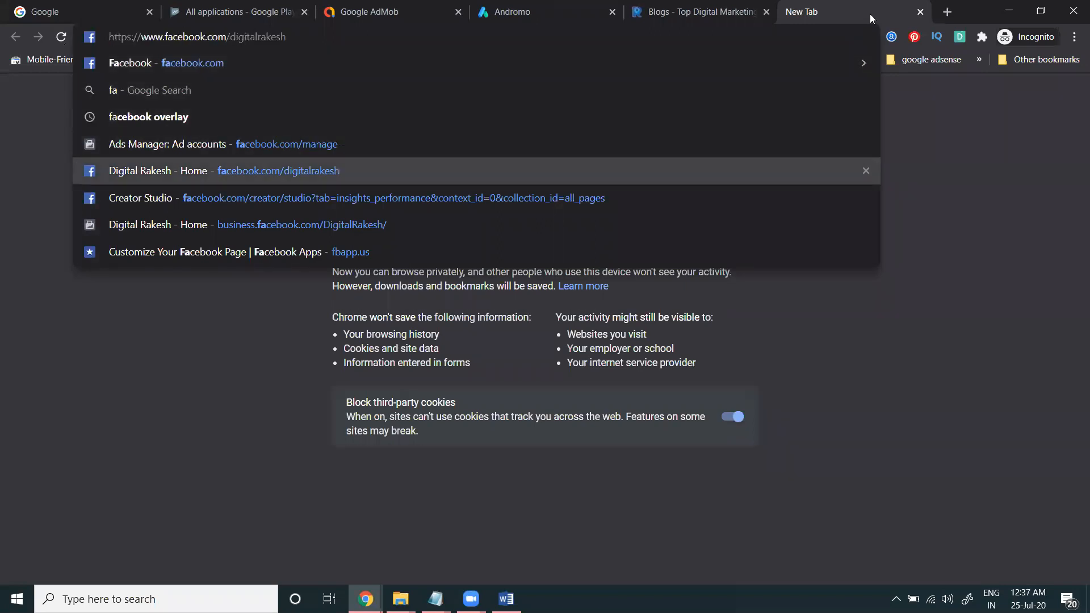
{"action": "key", "text": "ctrl+a"}
{"action": "key", "text": "ctrl+c"}
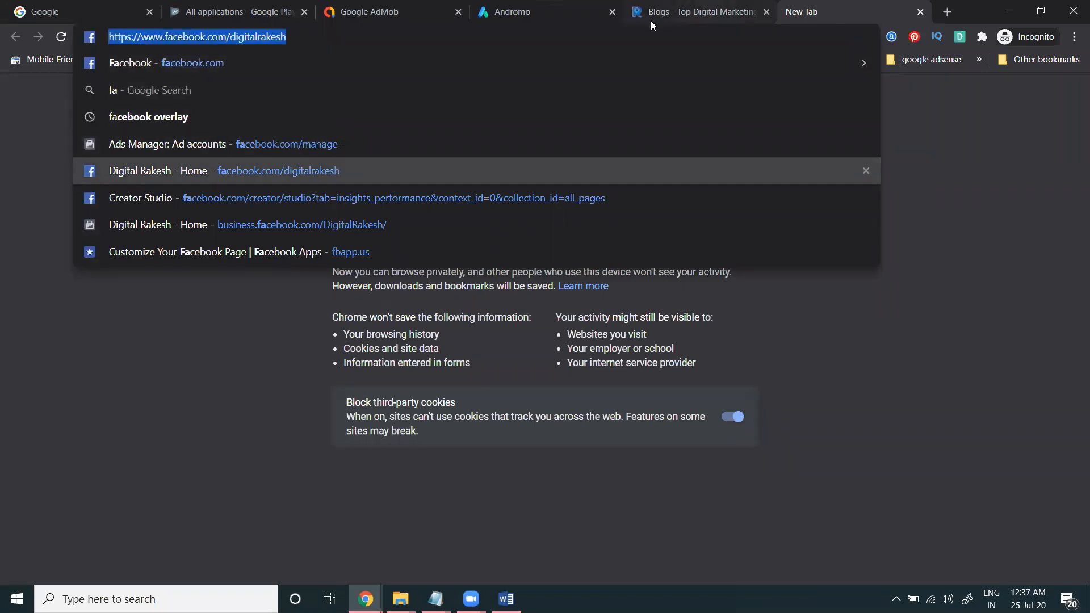
{"action": "left_click", "coordinate": [500, 15]}
{"action": "left_click", "coordinate": [370, 256]}
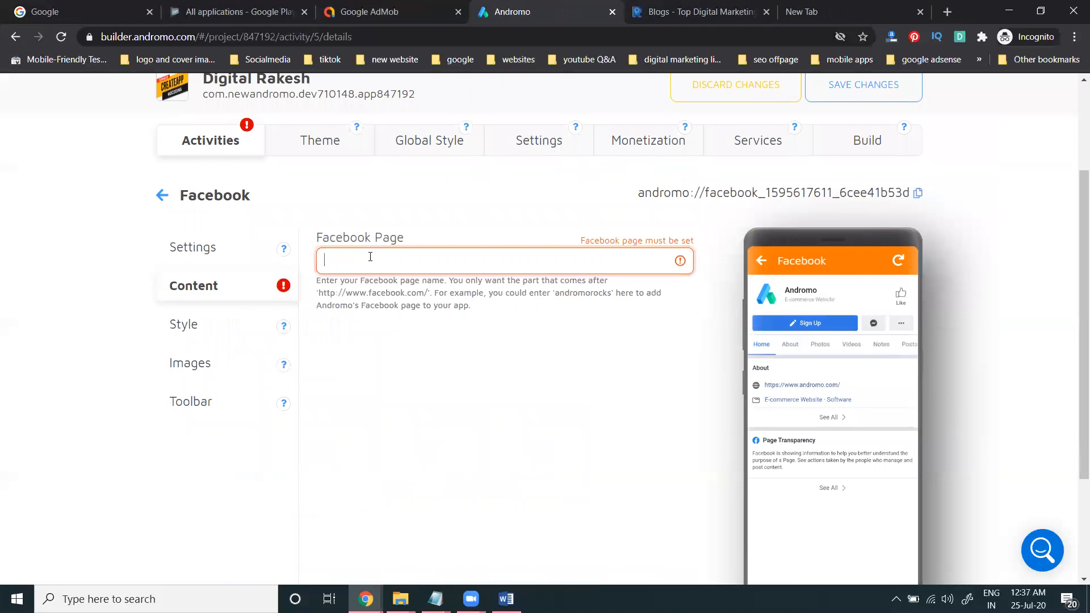
{"action": "key", "text": "ctrl+v"}
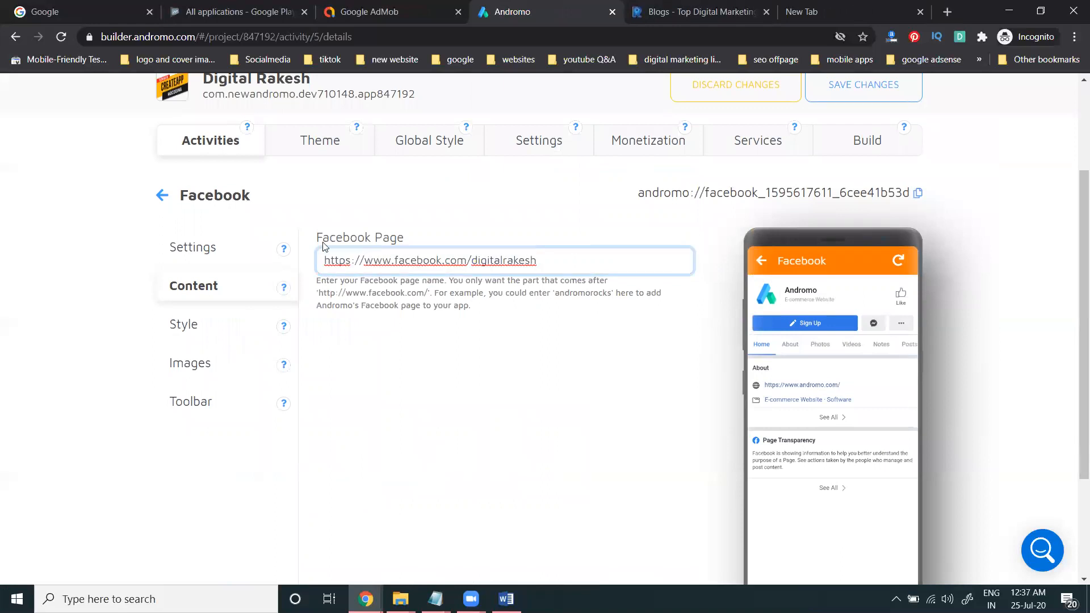
{"action": "left_click", "coordinate": [163, 195]}
Step: Add a Twitter activity to the app and show its content settings
{"action": "scroll", "coordinate": [14, 216], "scroll_direction": "down", "scroll_amount": 10}
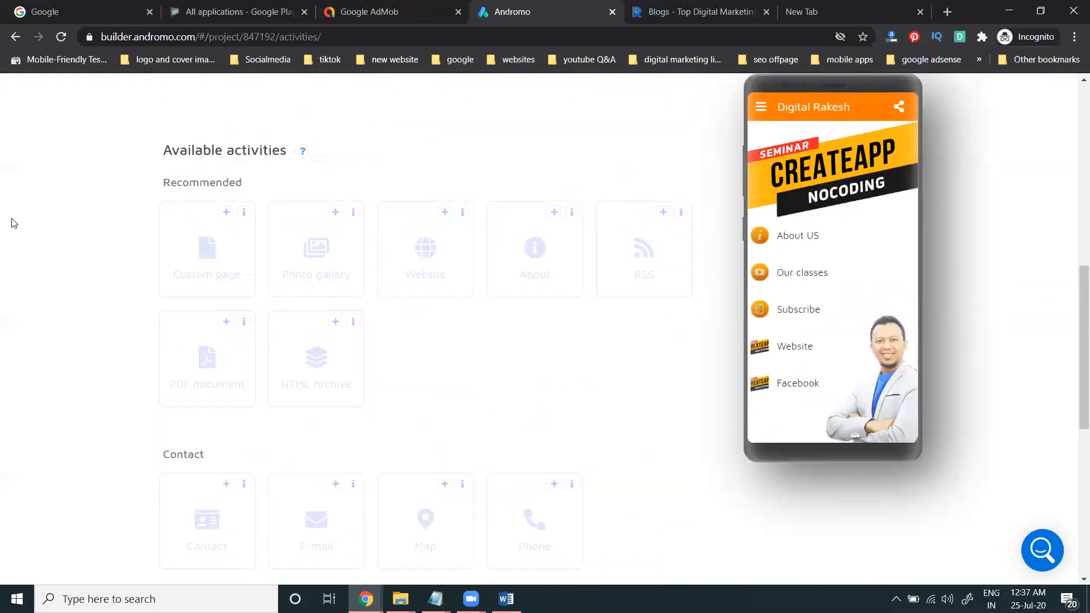
{"action": "scroll", "coordinate": [67, 322], "scroll_direction": "down", "scroll_amount": 3}
{"action": "scroll", "coordinate": [150, 378], "scroll_direction": "down", "scroll_amount": 1}
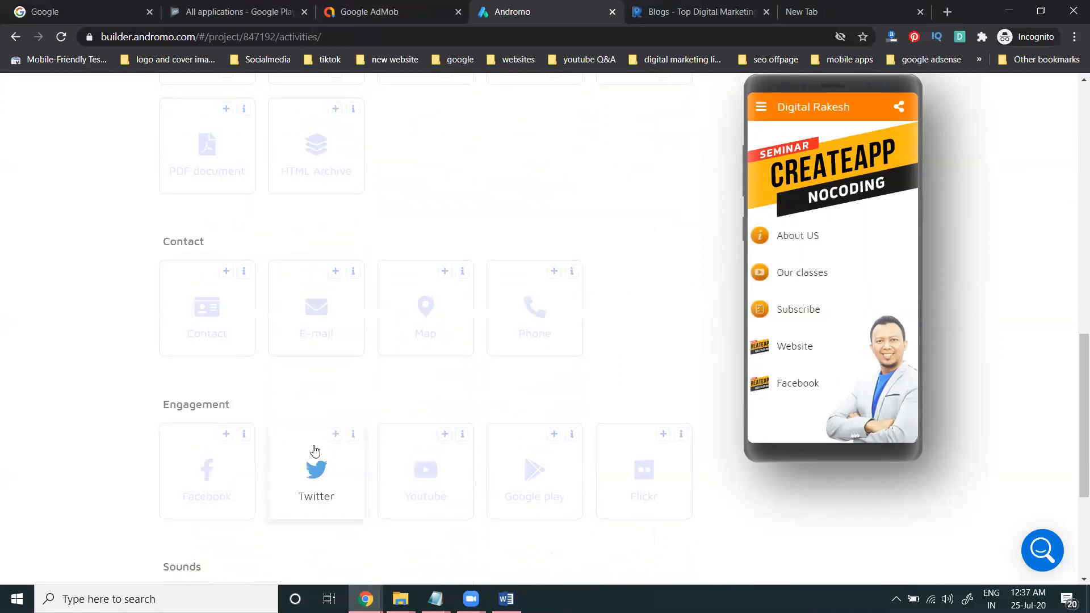
{"action": "left_click", "coordinate": [335, 434]}
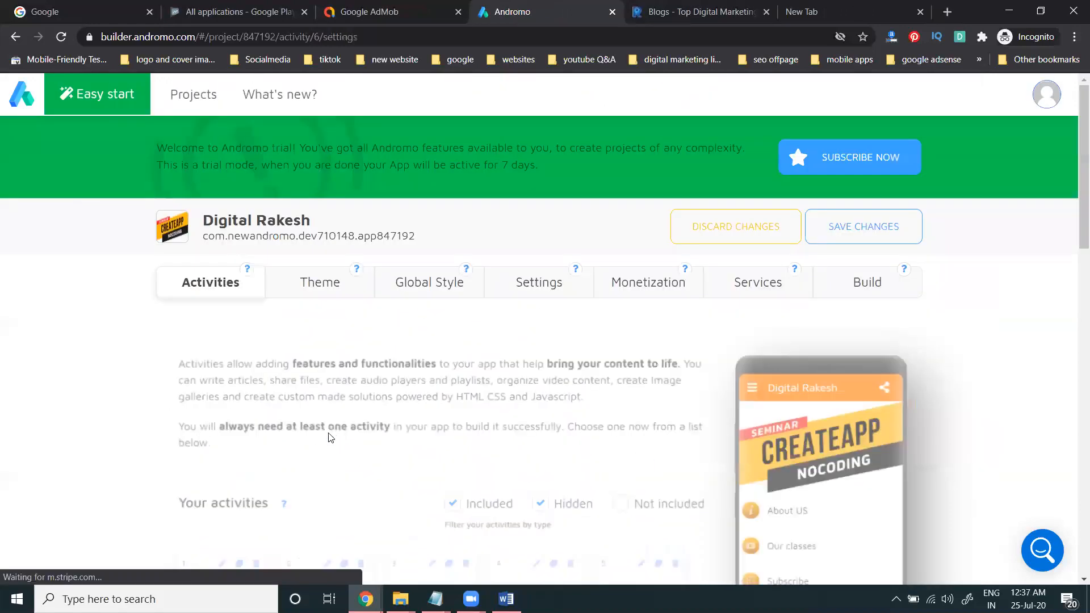
{"action": "scroll", "coordinate": [207, 291], "scroll_direction": "down", "scroll_amount": 2}
{"action": "left_click", "coordinate": [206, 292]}
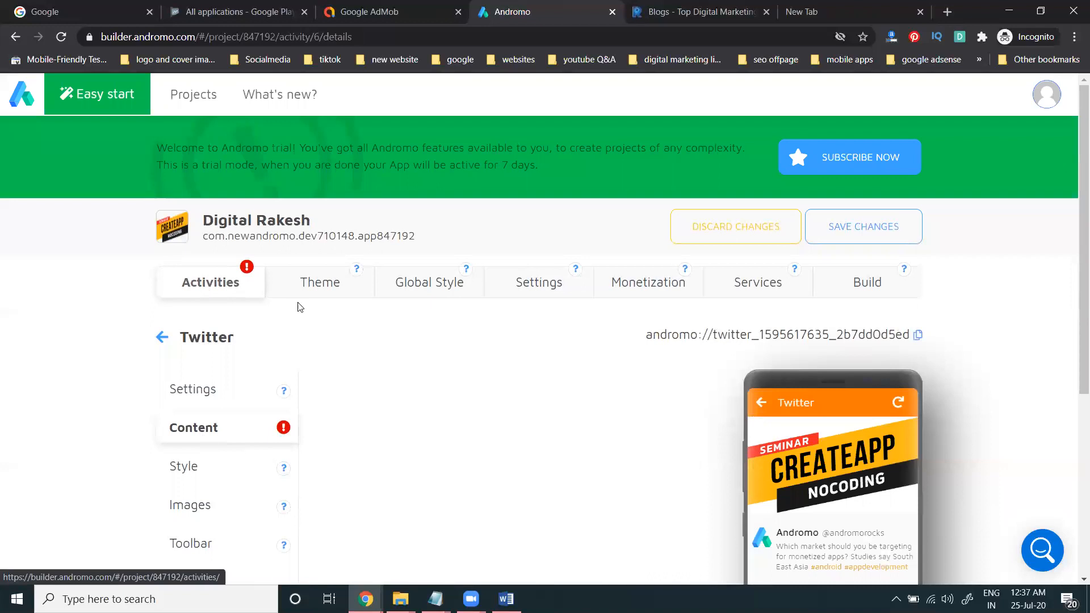
{"action": "scroll", "coordinate": [382, 463], "scroll_direction": "down", "scroll_amount": 1}
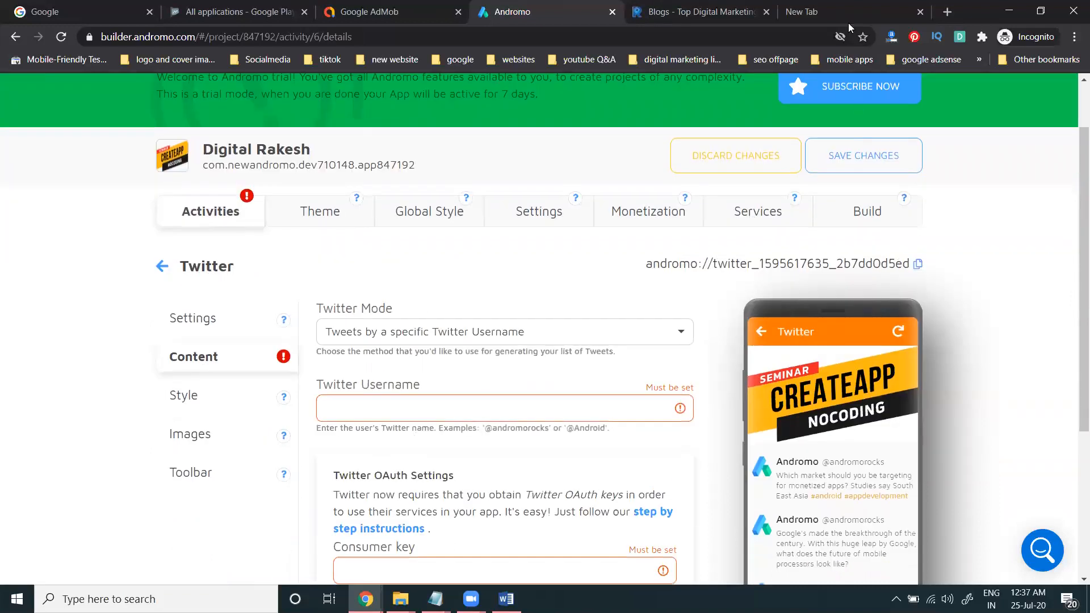
Step: Copy the digitalrakeshs Twitter profile address from the browser
{"action": "left_click", "coordinate": [778, 8]}
{"action": "type", "text": "twitter.com"}
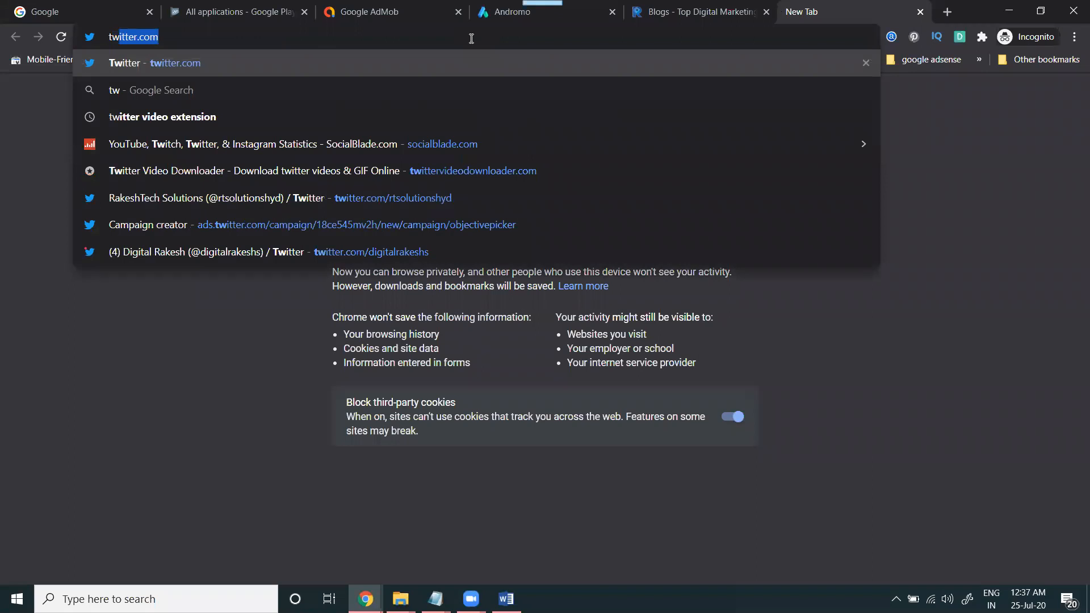
{"action": "key", "text": "Right"}
{"action": "type", "text": "/d"}
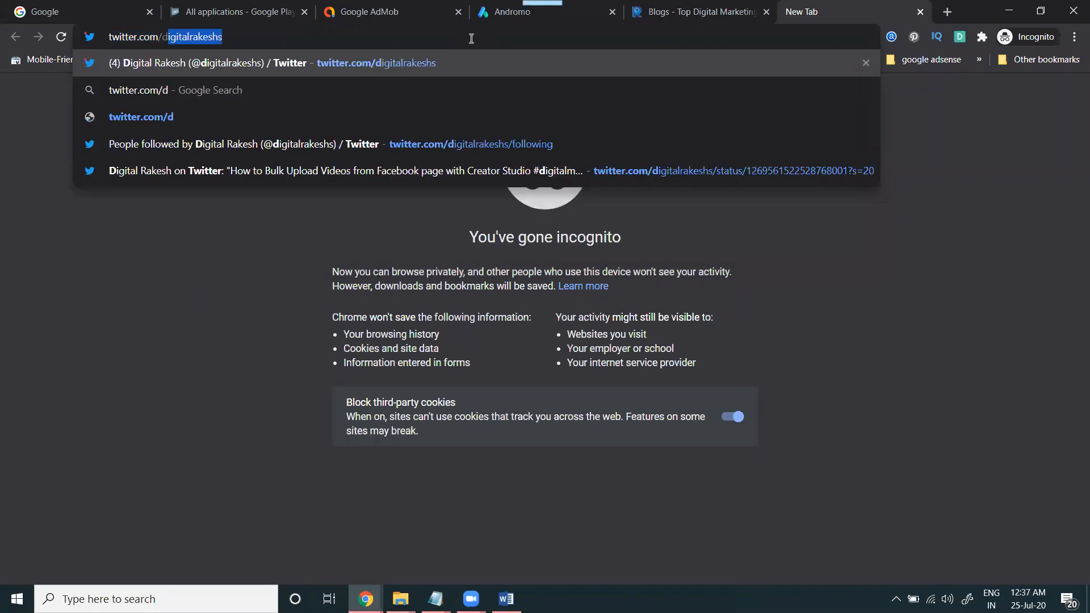
{"action": "key", "text": "ctrl+a"}
{"action": "key", "text": "ctrl+c"}
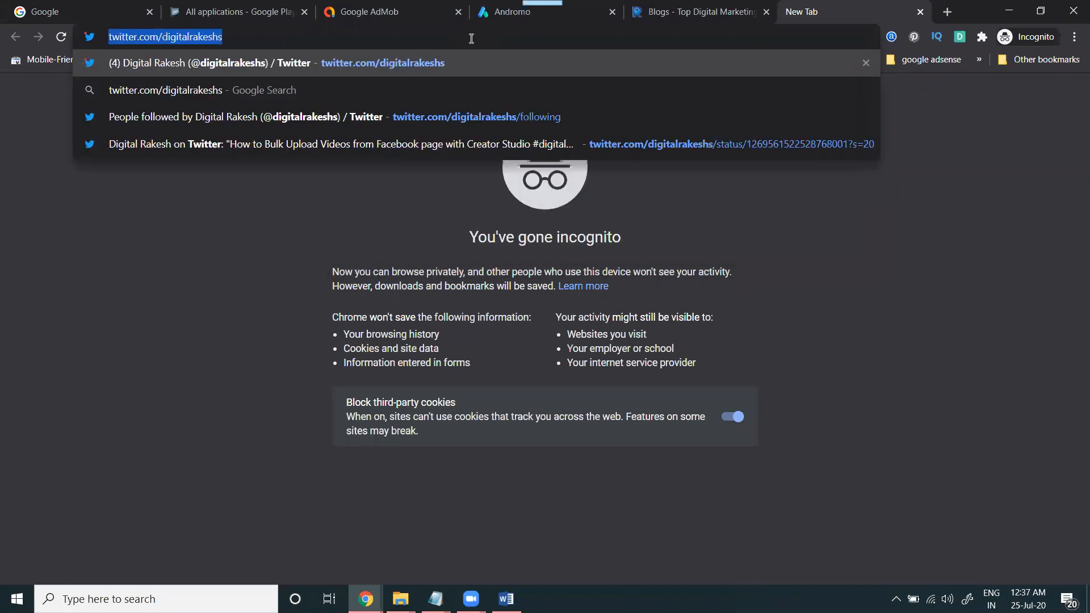
Step: Paste the profile address into Twitter Username, trimming it to just digitalrakeshs
{"action": "left_click", "coordinate": [539, 17]}
{"action": "left_click", "coordinate": [323, 405]}
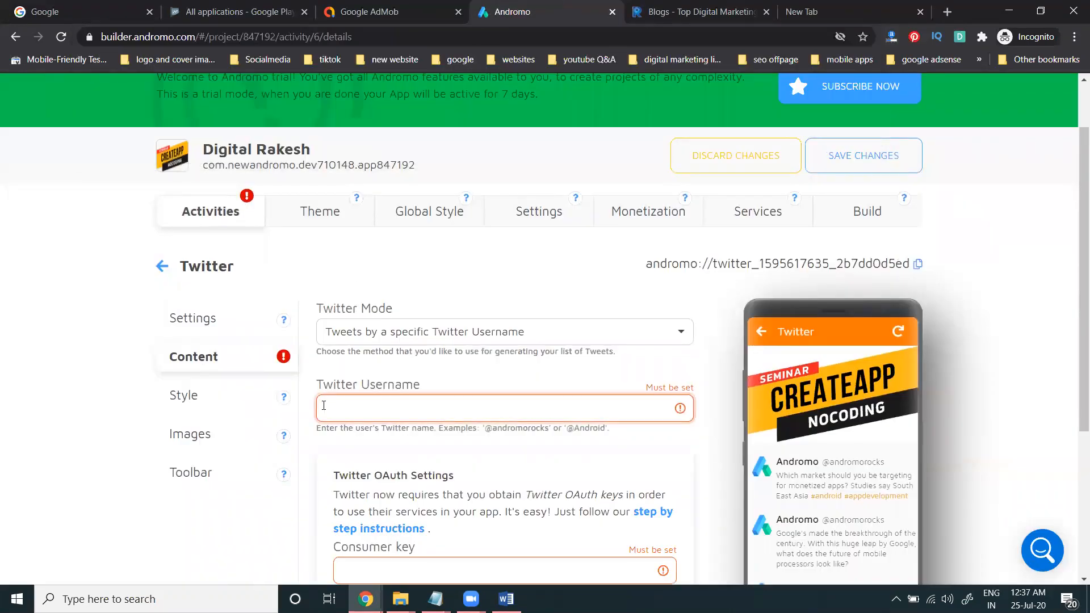
{"action": "key", "text": "ctrl+v"}
{"action": "left_click_drag", "start_coordinate": [428, 407], "coordinate": [321, 402]}
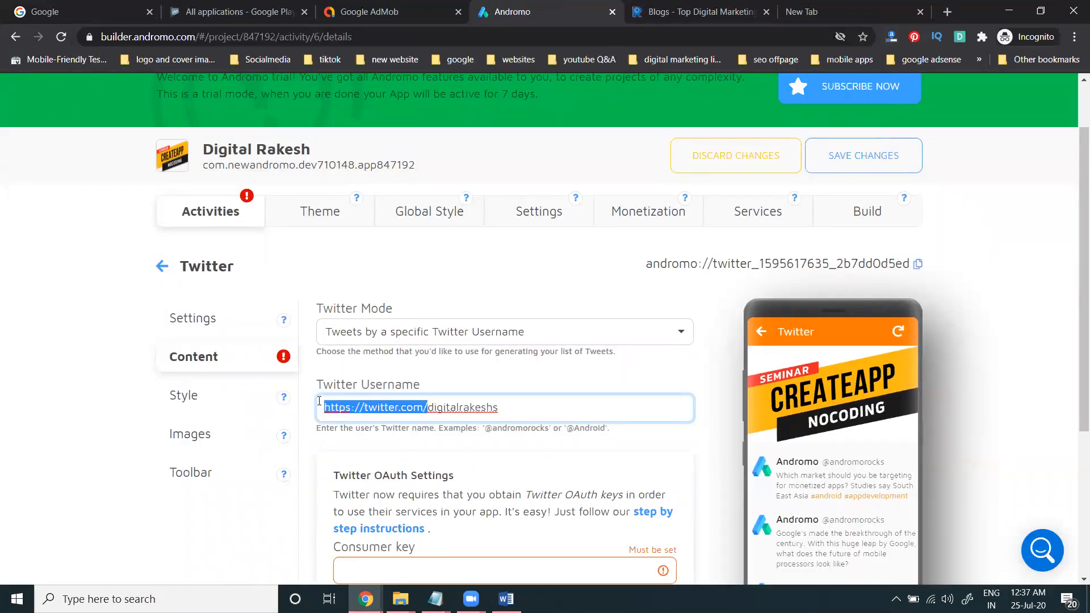
{"action": "key", "text": "BackSpace"}
{"action": "left_click", "coordinate": [134, 303]}
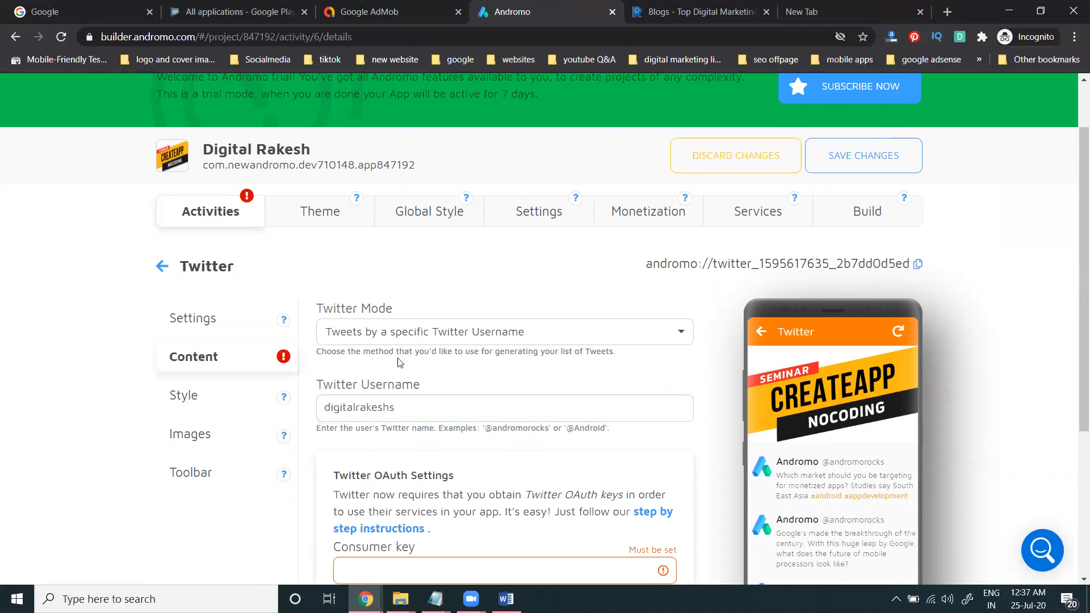
Step: Keep Twitter Mode as 'Tweets by a specific Twitter Username' and return to the activities list
{"action": "left_click", "coordinate": [404, 339]}
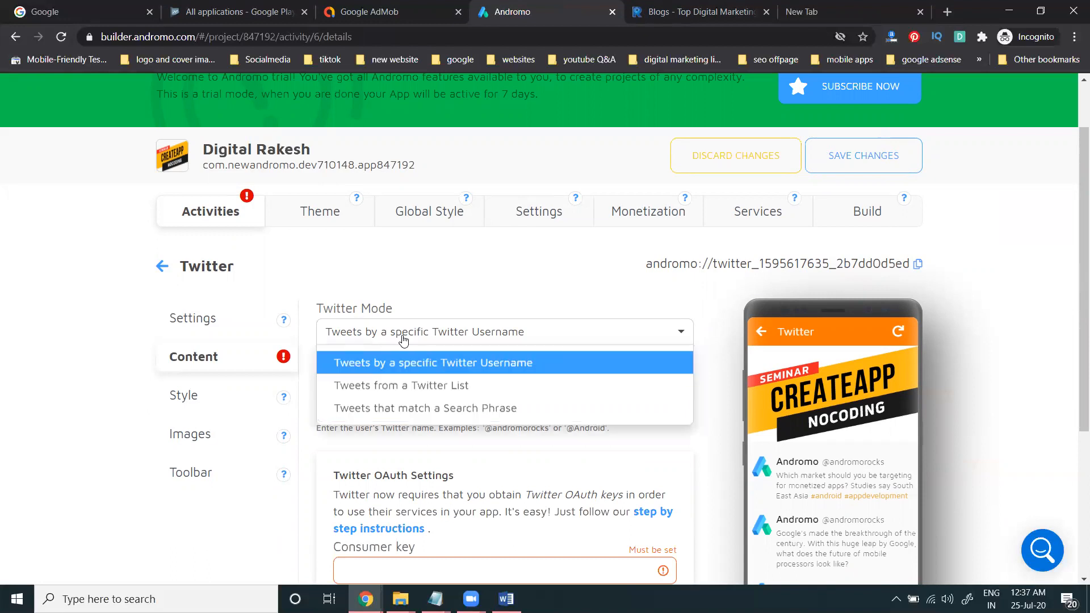
{"action": "left_click", "coordinate": [404, 361]}
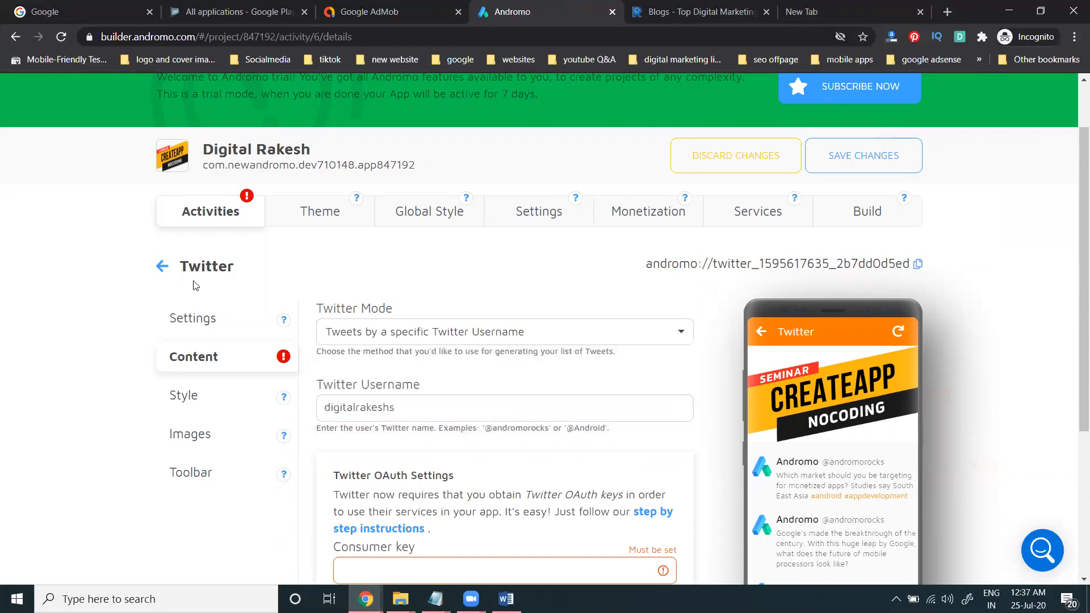
{"action": "left_click", "coordinate": [169, 270]}
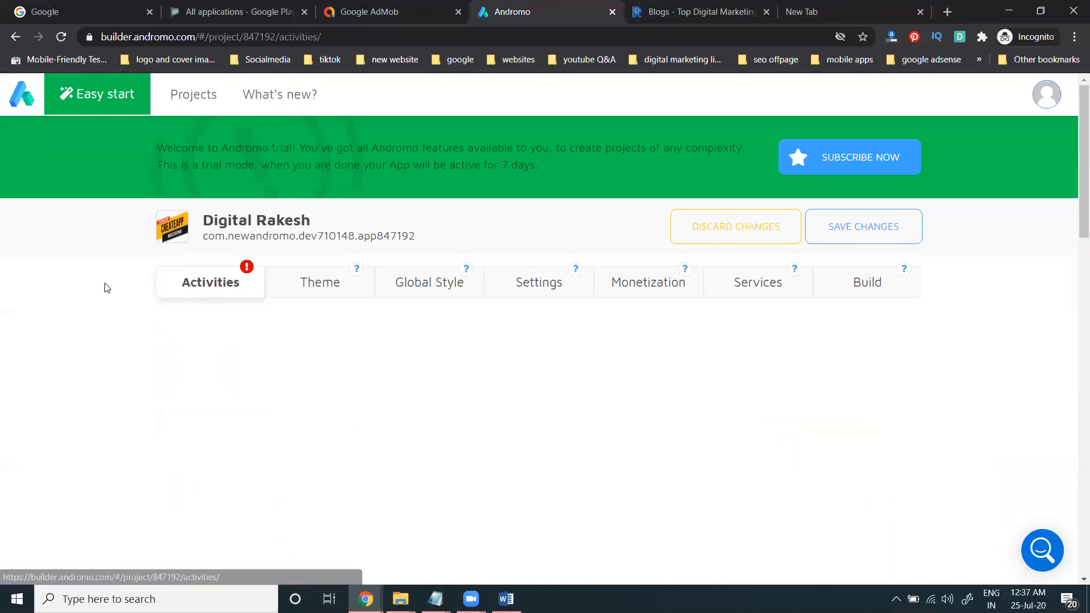
{"action": "scroll", "coordinate": [102, 295], "scroll_direction": "down", "scroll_amount": 5}
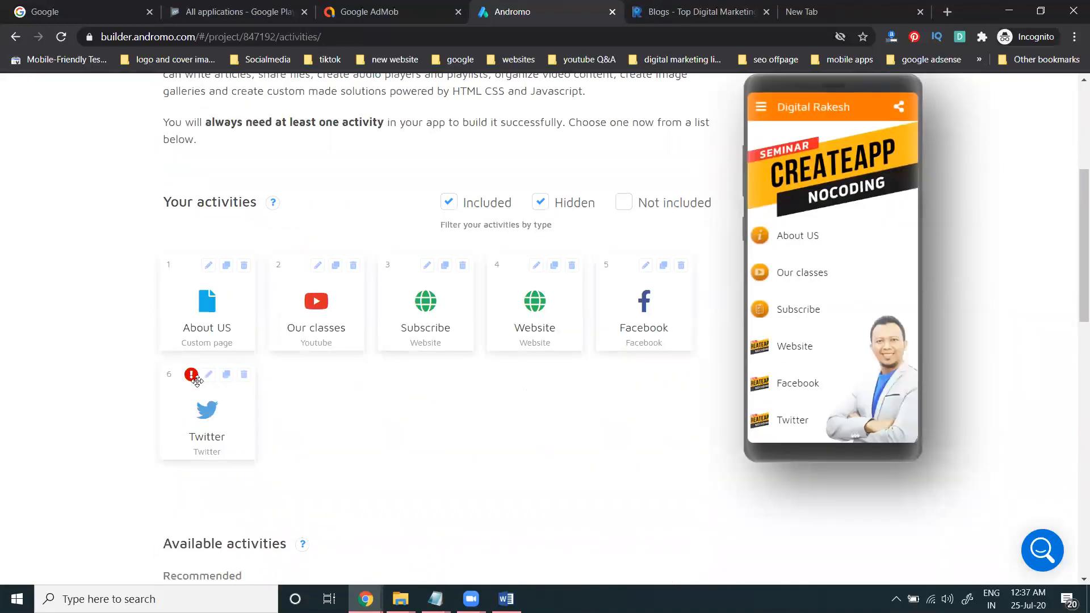
{"action": "left_click", "coordinate": [208, 374]}
Step: Replace the Twitter username with the copied profile URL
{"action": "scroll", "coordinate": [223, 319], "scroll_direction": "down", "scroll_amount": 3}
{"action": "left_click", "coordinate": [227, 300]}
{"action": "double_click", "coordinate": [377, 478]}
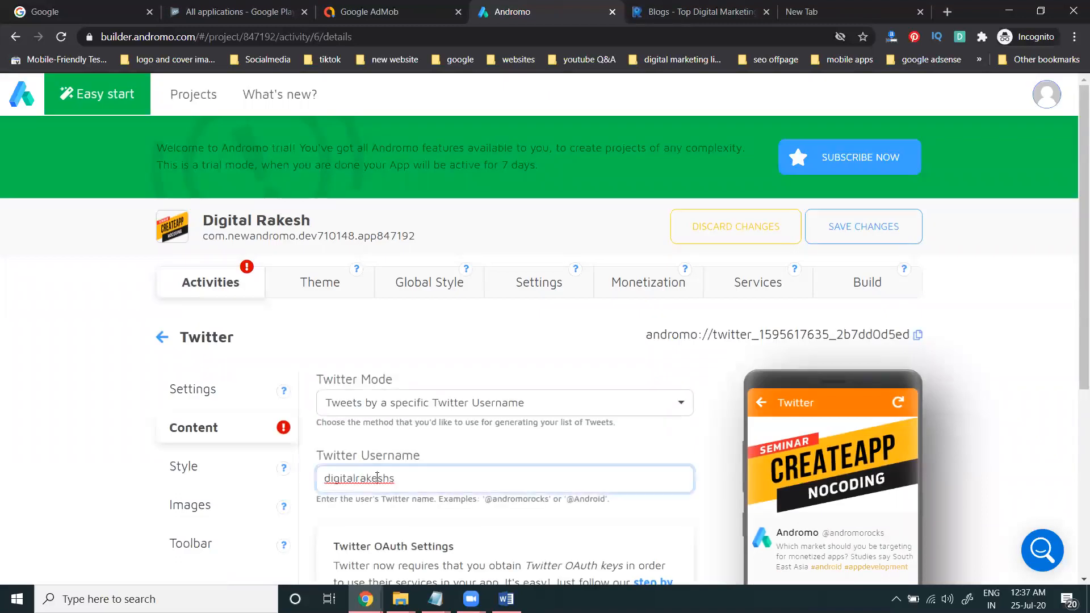
{"action": "key", "text": "ctrl+v"}
{"action": "left_click", "coordinate": [99, 356]}
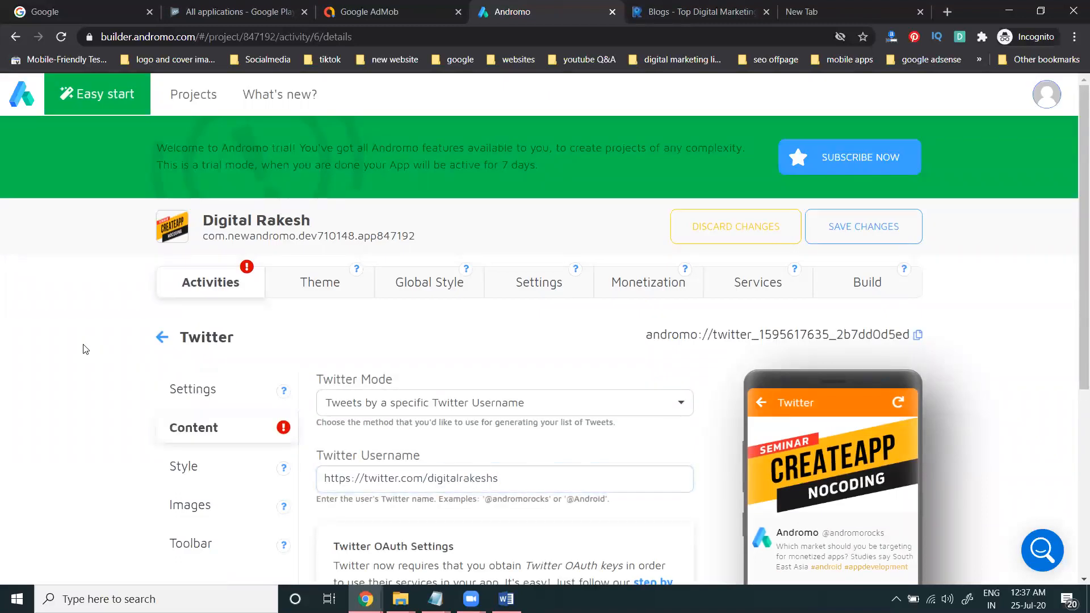
{"action": "scroll", "coordinate": [84, 342], "scroll_direction": "down", "scroll_amount": 4}
{"action": "scroll", "coordinate": [102, 349], "scroll_direction": "down", "scroll_amount": 1}
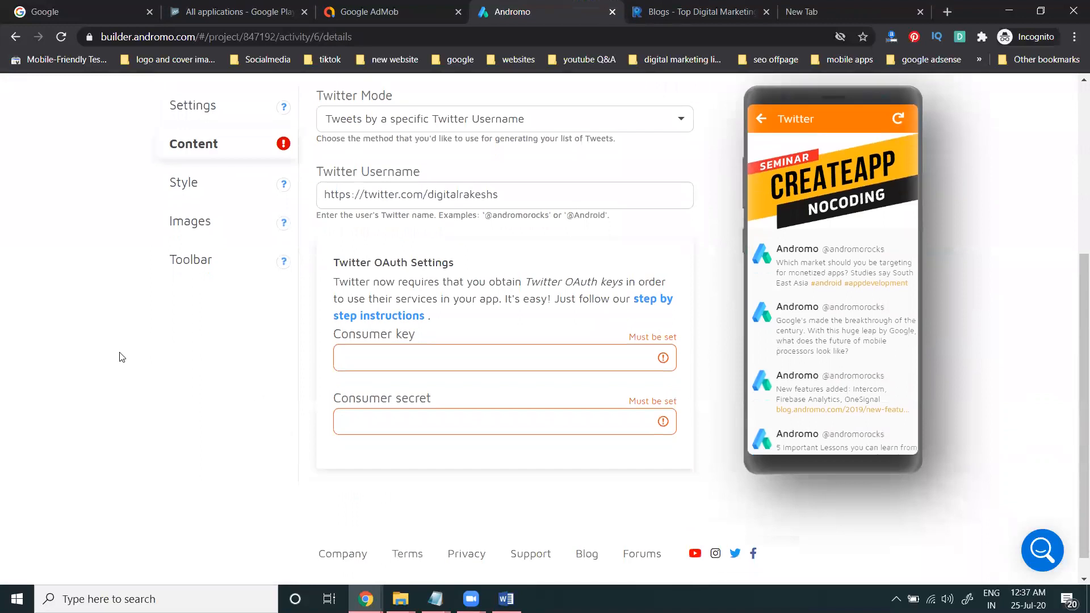
{"action": "left_click", "coordinate": [387, 361]}
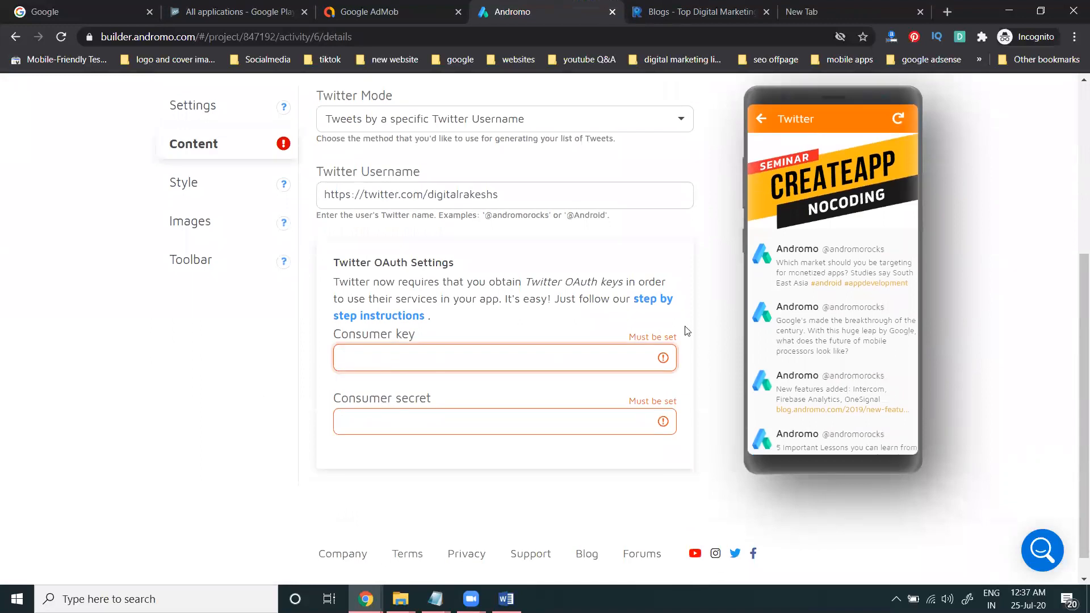
{"action": "type", "text": "10"}
{"action": "left_click", "coordinate": [547, 418]}
{"action": "type", "text": "2"}
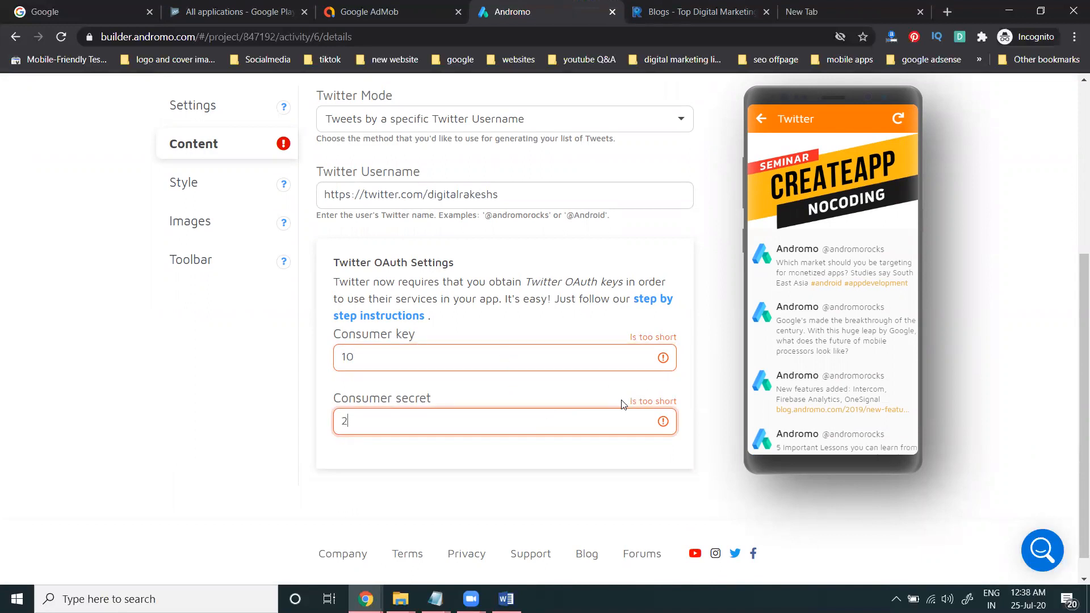
{"action": "key", "text": "BackSpace"}
{"action": "type", "text": "553200"}
{"action": "left_click", "coordinate": [538, 359]}
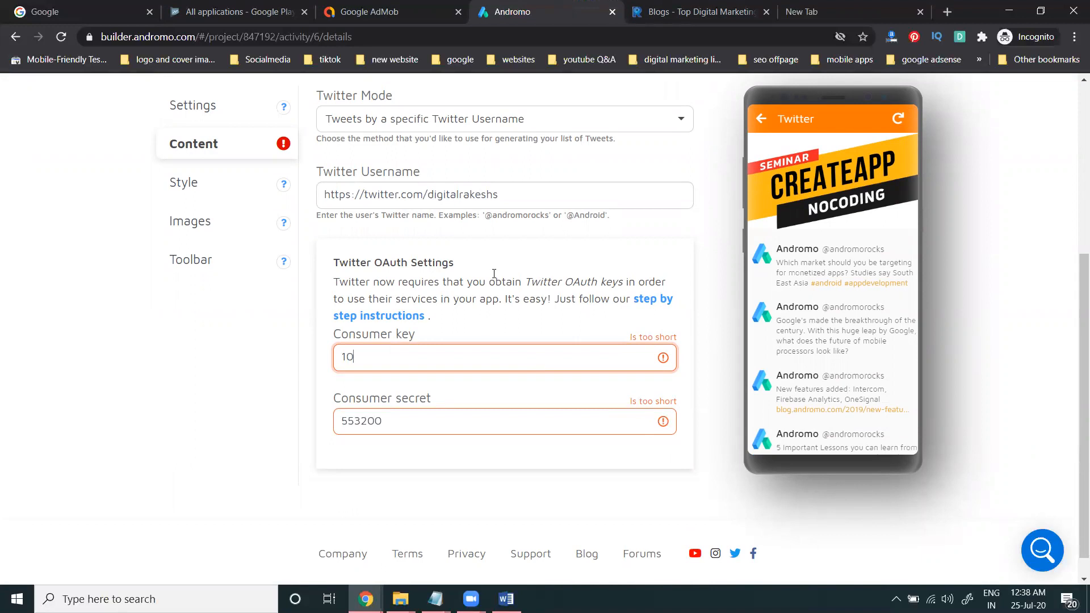
Step: Trim the username back to digitalrakeshs and review the Twitter OAuth setup instructions
{"action": "left_click_drag", "start_coordinate": [428, 192], "coordinate": [317, 198]}
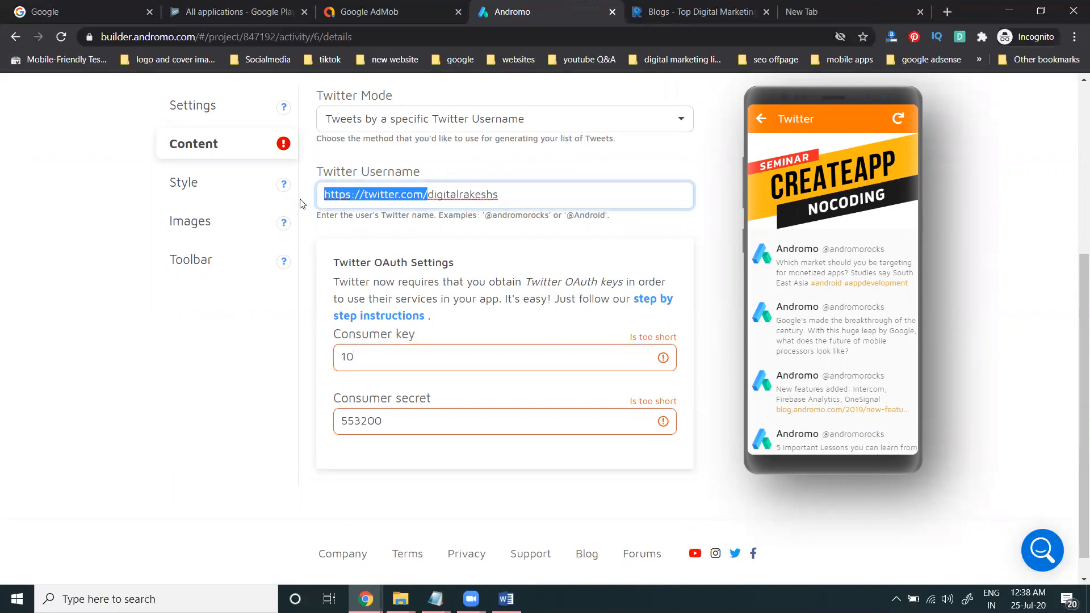
{"action": "key", "text": "BackSpace"}
{"action": "left_click", "coordinate": [541, 367]}
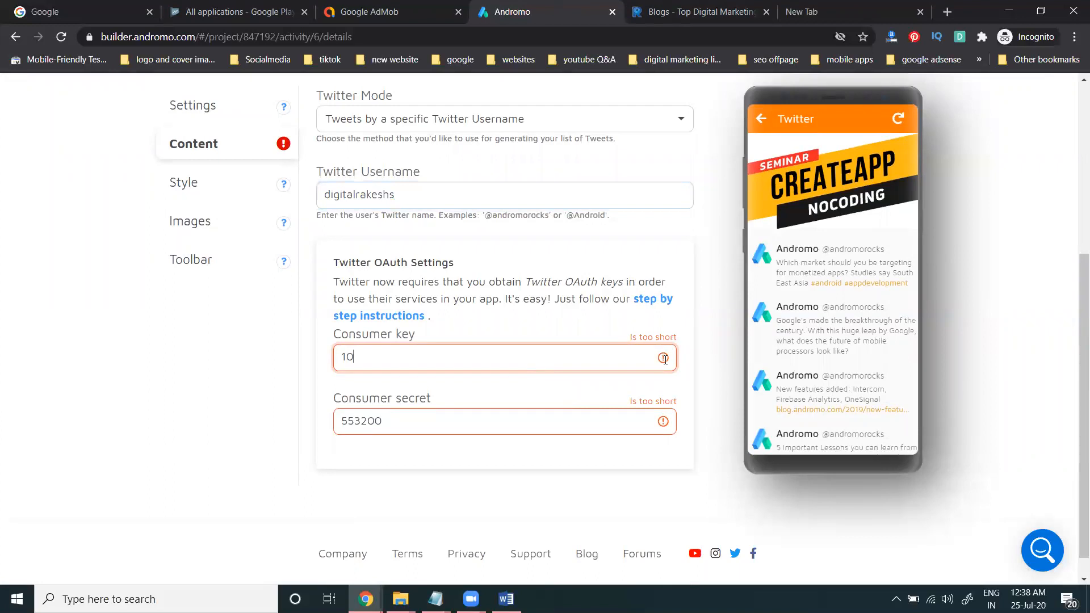
{"action": "left_click", "coordinate": [635, 294]}
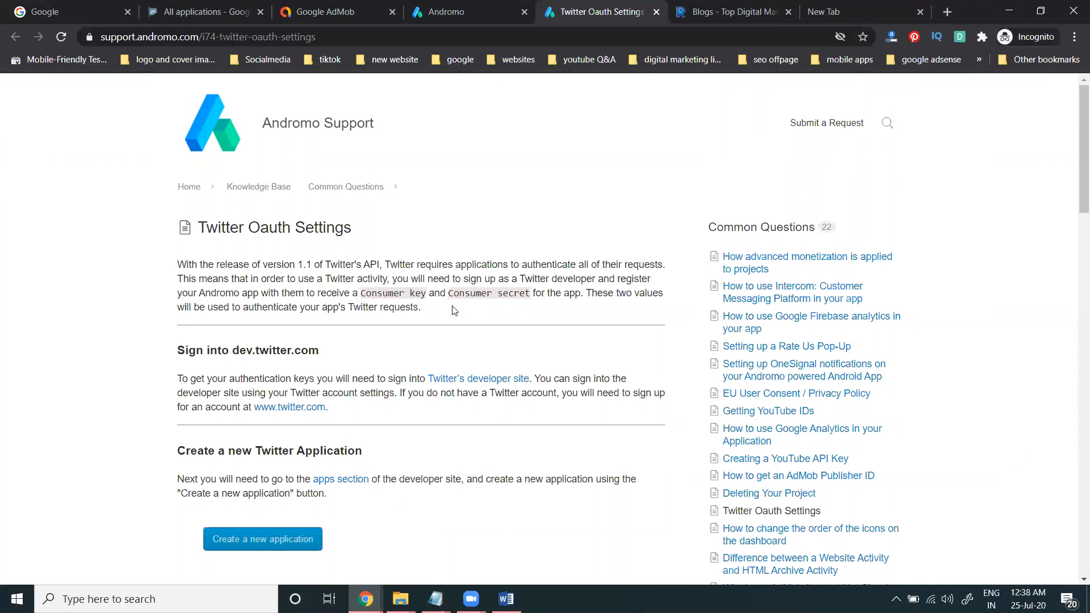
{"action": "left_click", "coordinate": [656, 12]}
{"action": "scroll", "coordinate": [163, 168], "scroll_direction": "up", "scroll_amount": 3}
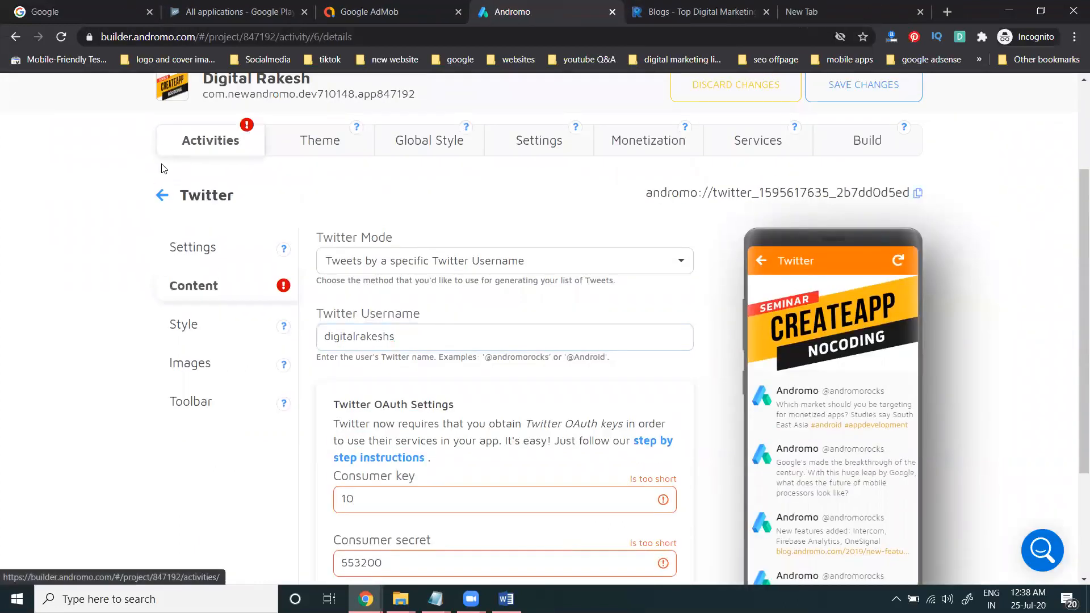
Step: Delete the Twitter activity from the activities list, leaving Facebook as the last one
{"action": "left_click", "coordinate": [159, 194]}
{"action": "scroll", "coordinate": [460, 324], "scroll_direction": "down", "scroll_amount": 5}
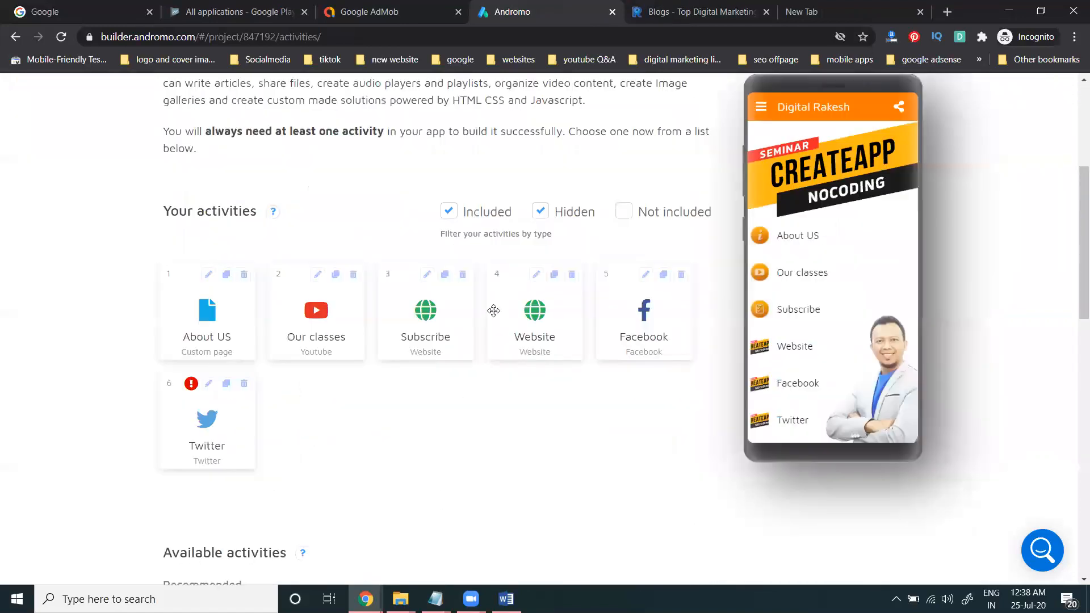
{"action": "left_click", "coordinate": [245, 377]}
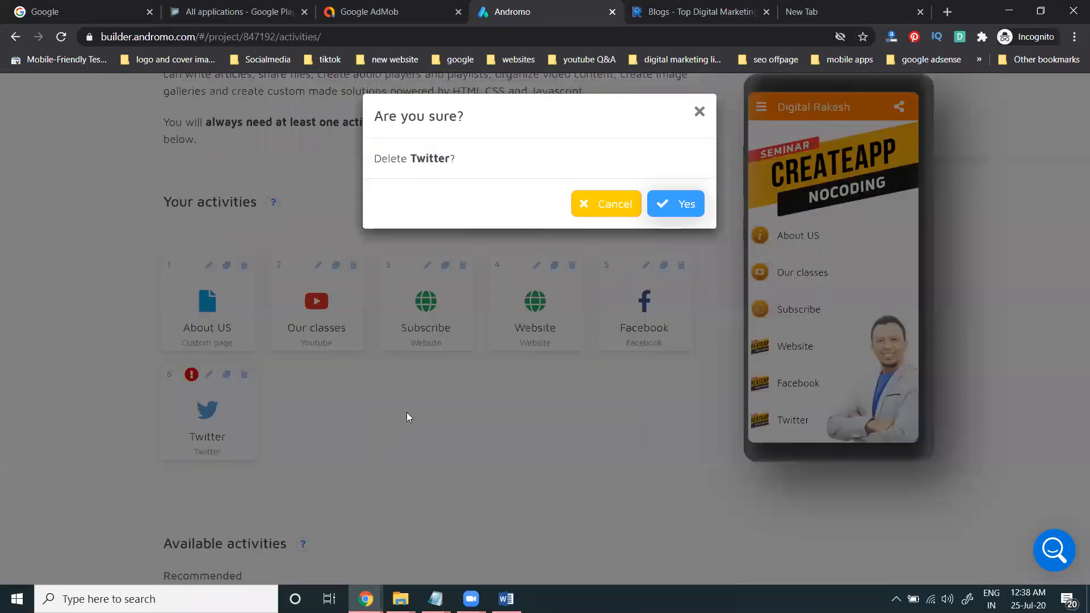
{"action": "left_click", "coordinate": [679, 203]}
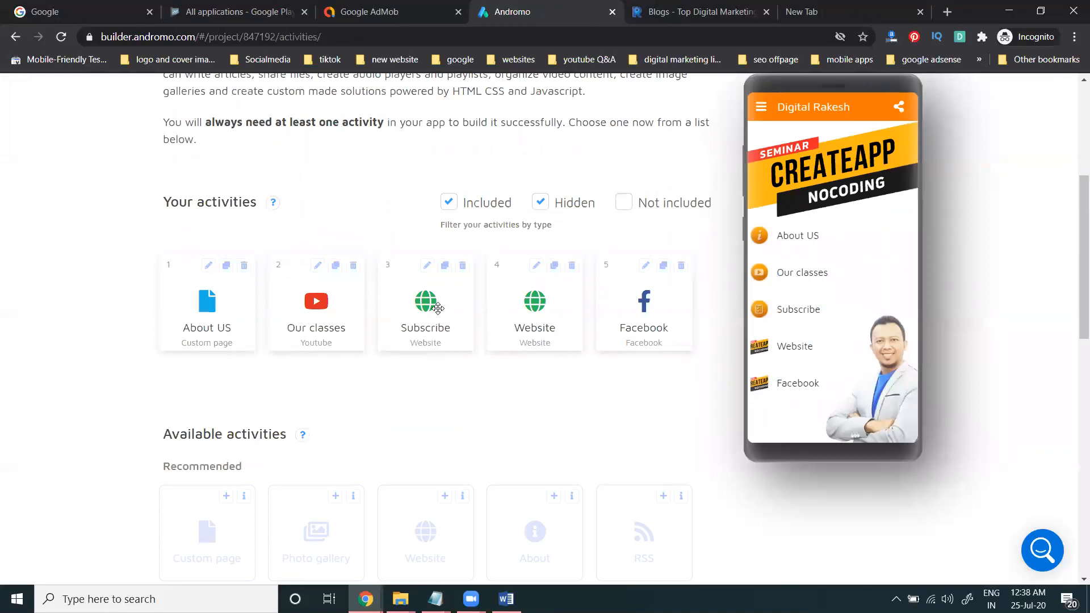
{"action": "scroll", "coordinate": [297, 341], "scroll_direction": "down", "scroll_amount": 2}
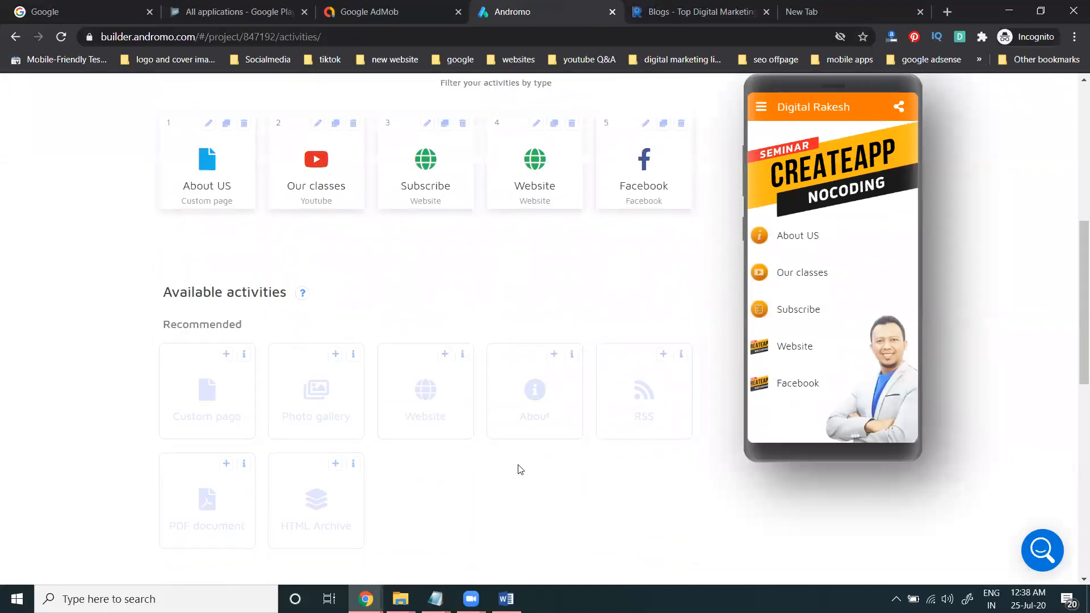
{"action": "scroll", "coordinate": [377, 404], "scroll_direction": "down", "scroll_amount": 7}
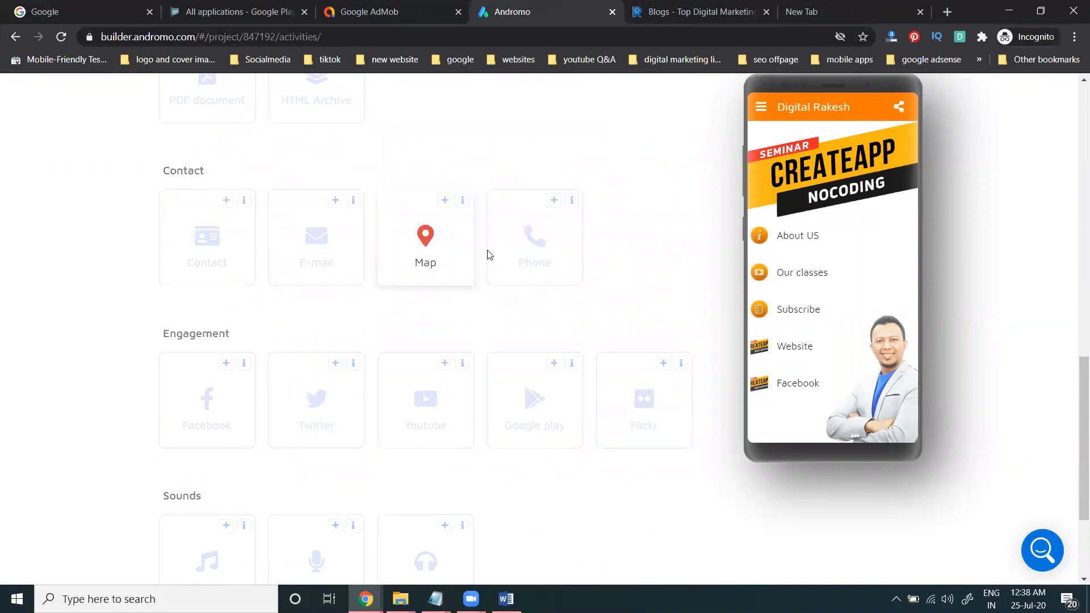
{"action": "left_click", "coordinate": [226, 201]}
{"action": "scroll", "coordinate": [204, 340], "scroll_direction": "down", "scroll_amount": 1}
{"action": "left_click", "coordinate": [196, 355]}
{"action": "scroll", "coordinate": [200, 328], "scroll_direction": "down", "scroll_amount": 3}
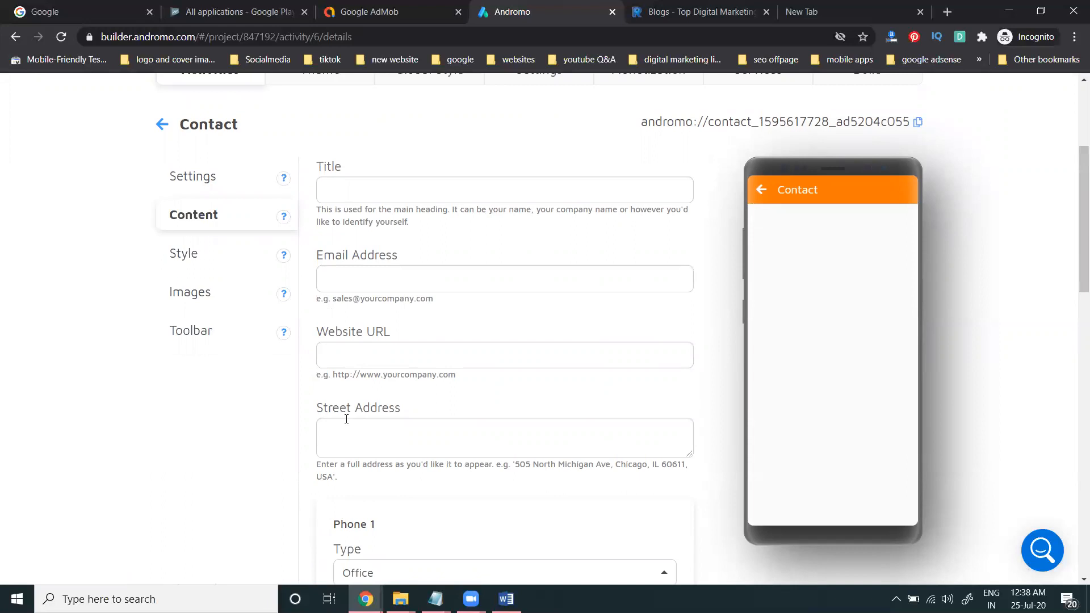
{"action": "scroll", "coordinate": [346, 419], "scroll_direction": "down", "scroll_amount": 2}
{"action": "scroll", "coordinate": [400, 415], "scroll_direction": "down", "scroll_amount": 3}
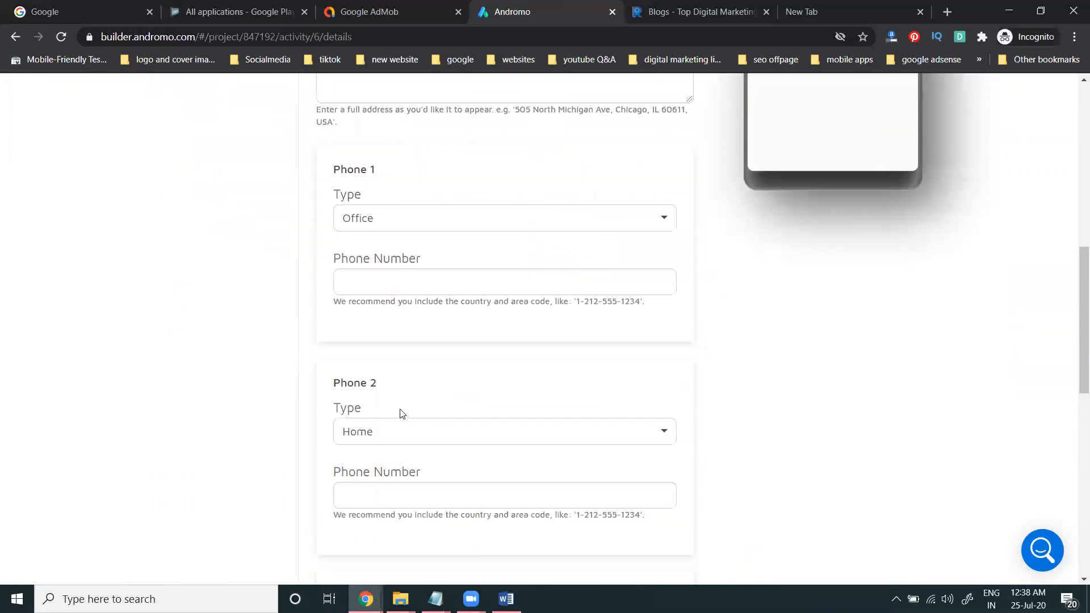
{"action": "scroll", "coordinate": [396, 408], "scroll_direction": "up", "scroll_amount": 10}
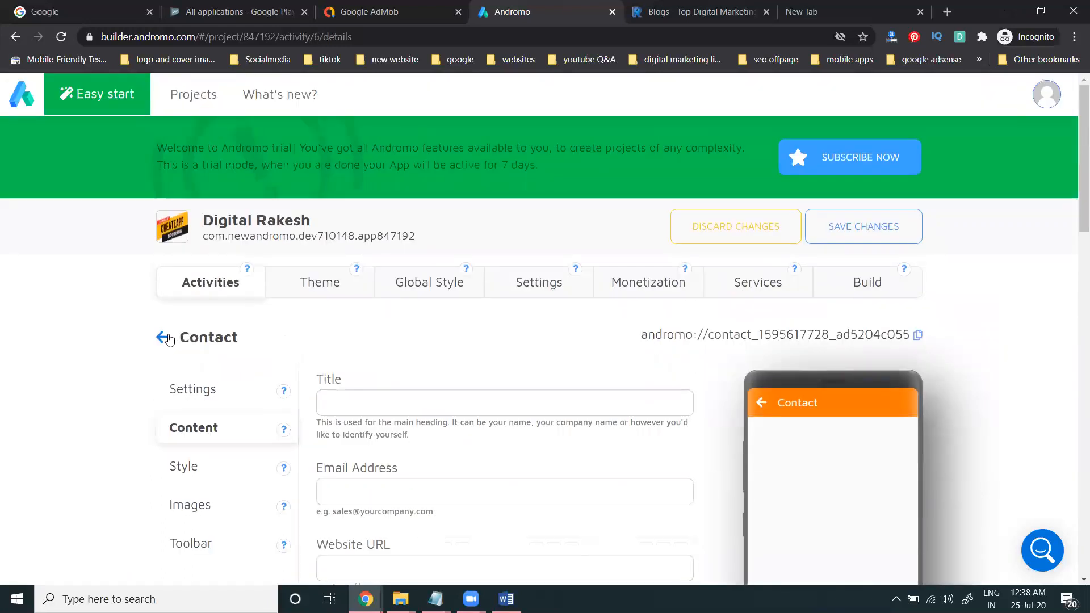
{"action": "left_click", "coordinate": [152, 330]}
{"action": "scroll", "coordinate": [131, 335], "scroll_direction": "down", "scroll_amount": 3}
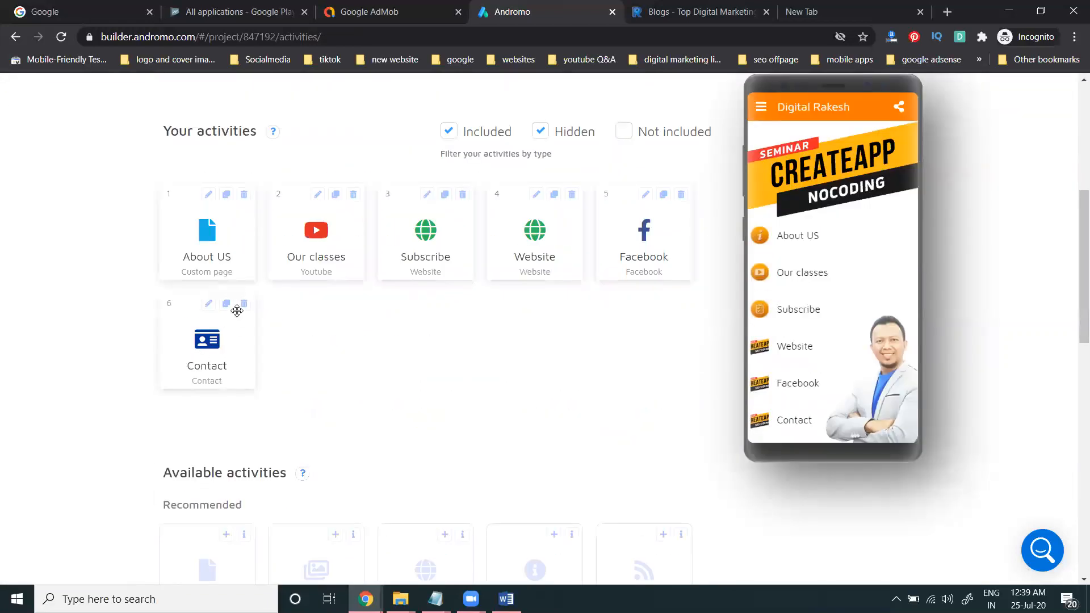
{"action": "left_click", "coordinate": [245, 306]}
{"action": "left_click", "coordinate": [684, 219]}
Step: Add an E-mail activity with the owner's e-mail address as recipient
{"action": "scroll", "coordinate": [554, 369], "scroll_direction": "down", "scroll_amount": 5}
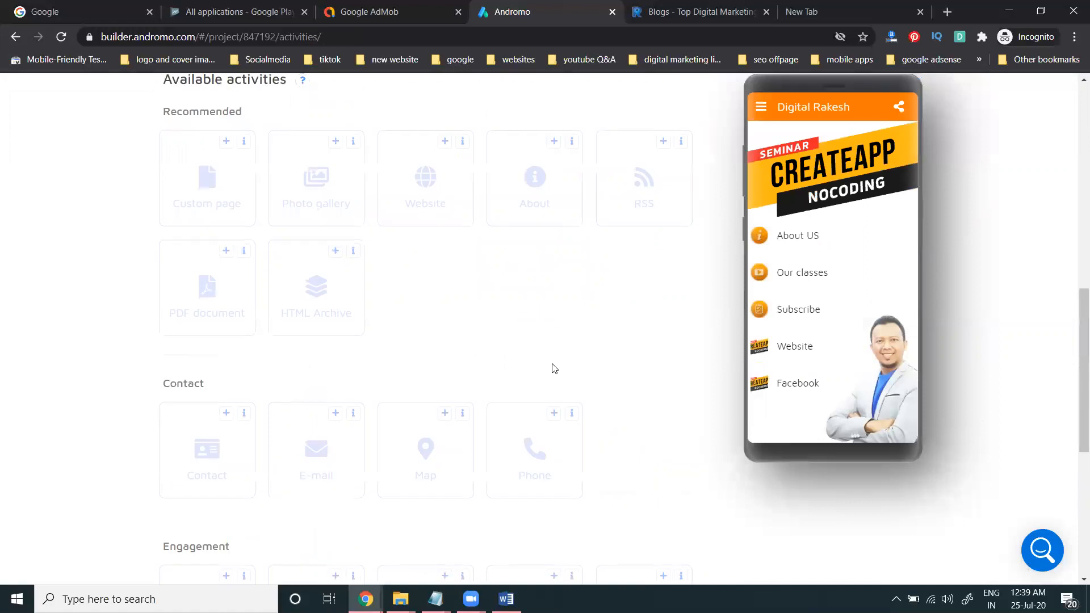
{"action": "scroll", "coordinate": [555, 369], "scroll_direction": "down", "scroll_amount": 3}
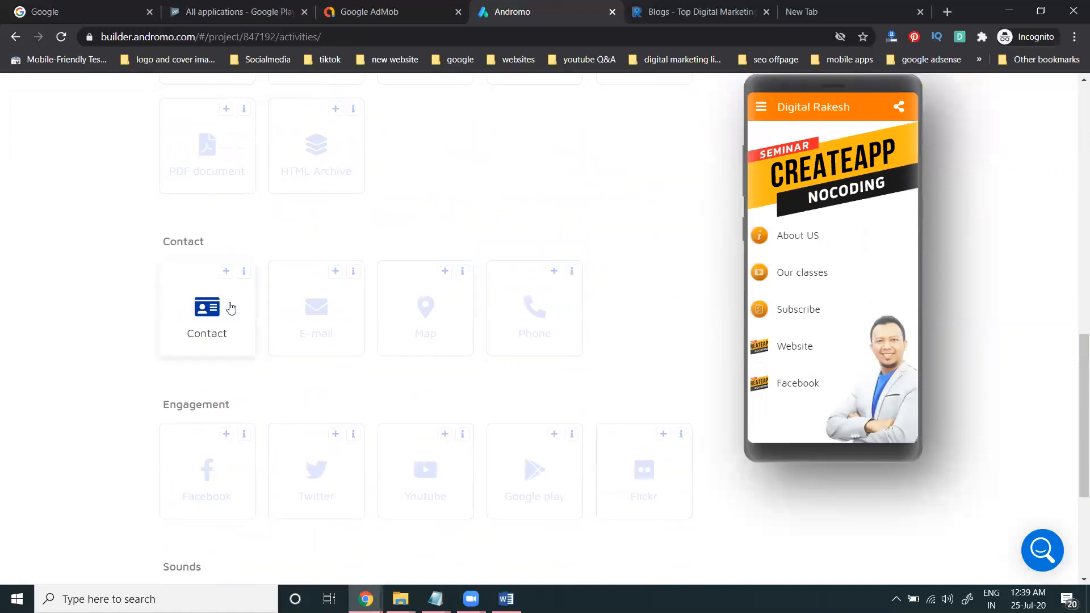
{"action": "left_click", "coordinate": [336, 273]}
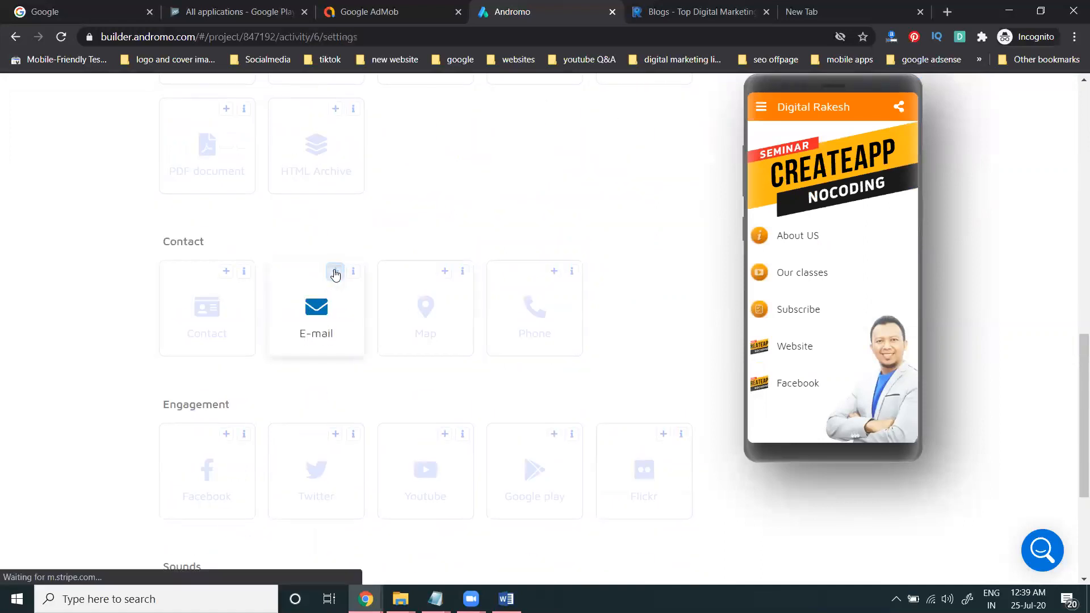
{"action": "scroll", "coordinate": [364, 340], "scroll_direction": "down", "scroll_amount": 3}
{"action": "left_click", "coordinate": [222, 289]}
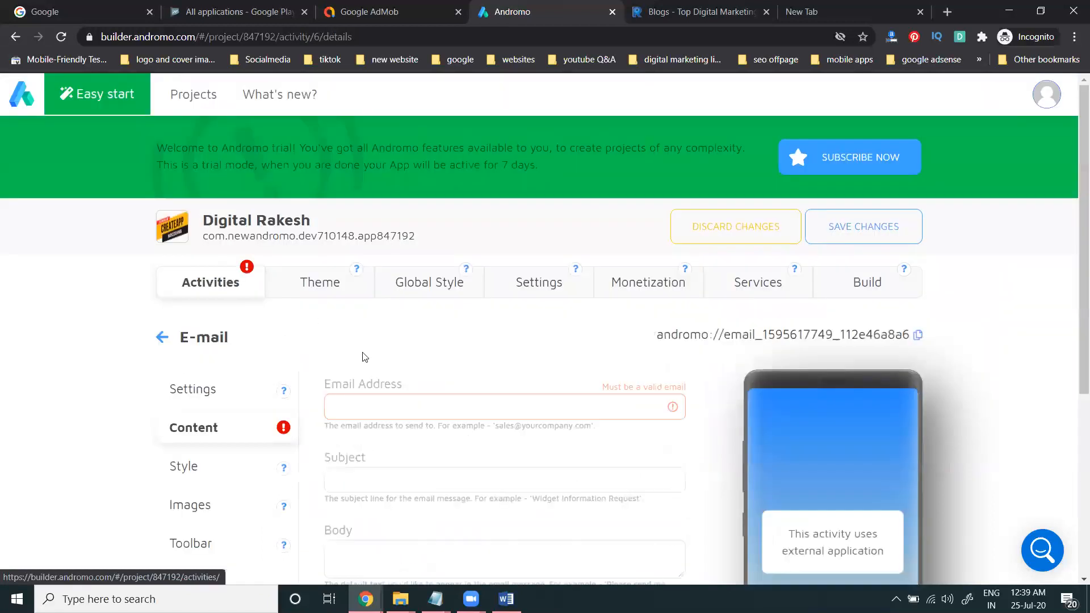
{"action": "left_click", "coordinate": [358, 401]}
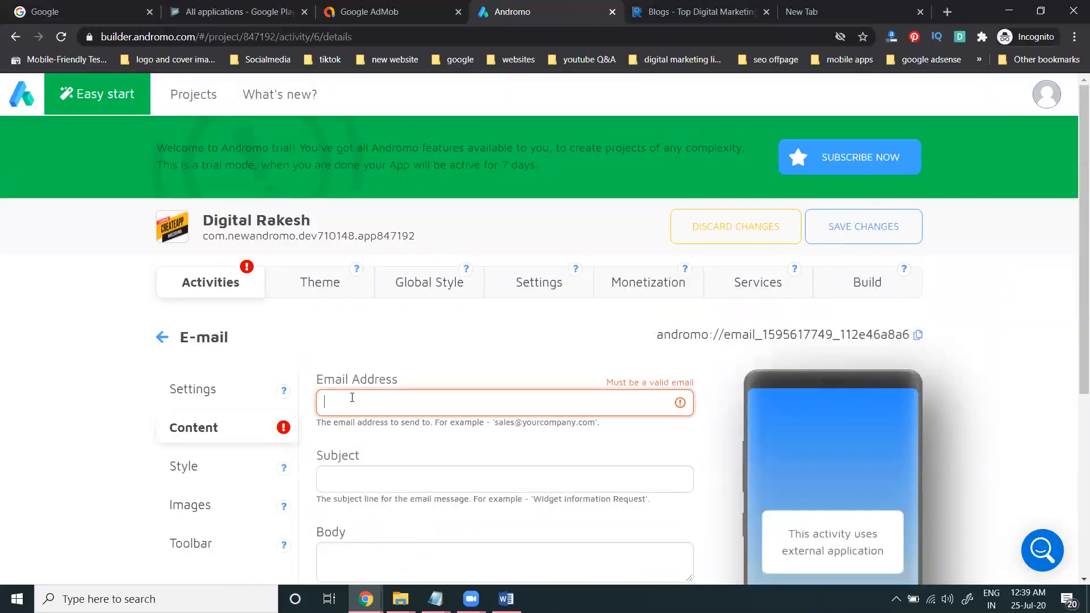
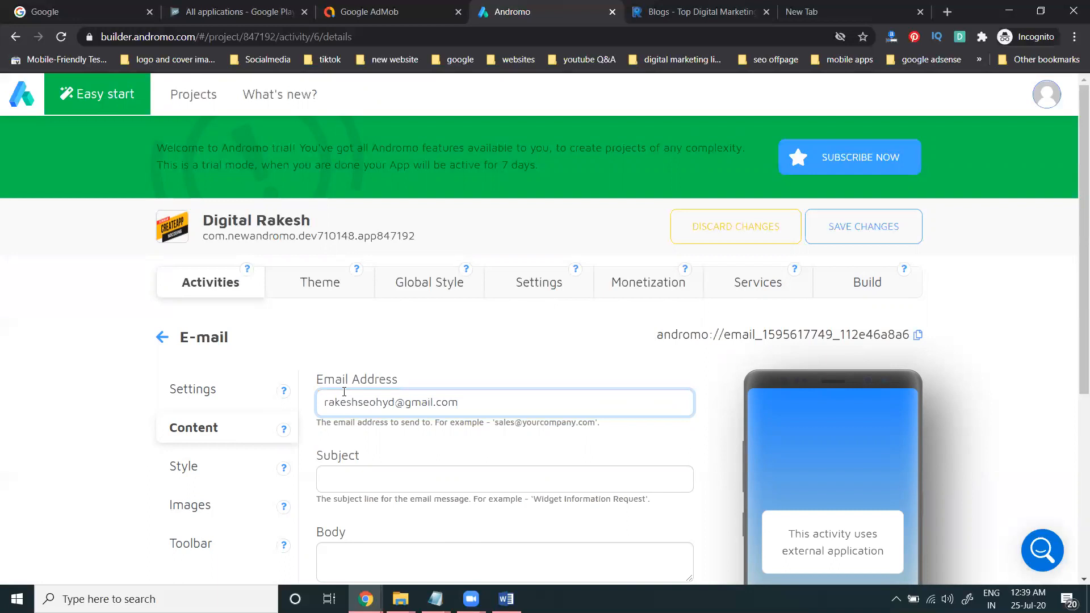
{"action": "scroll", "coordinate": [344, 392], "scroll_direction": "down", "scroll_amount": 3}
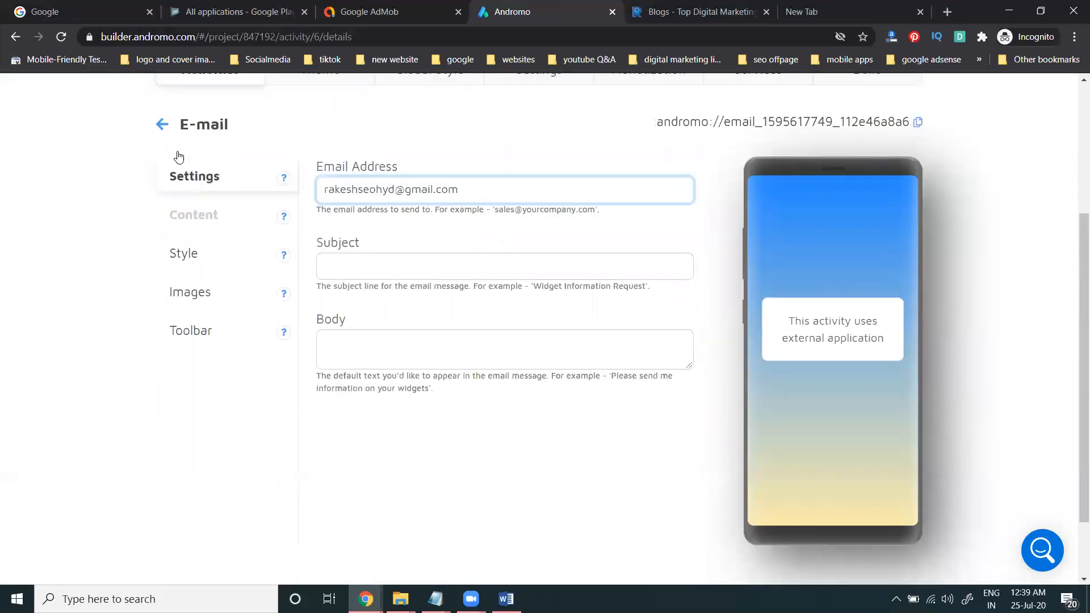
{"action": "left_click", "coordinate": [162, 120]}
{"action": "scroll", "coordinate": [69, 267], "scroll_direction": "down", "scroll_amount": 4}
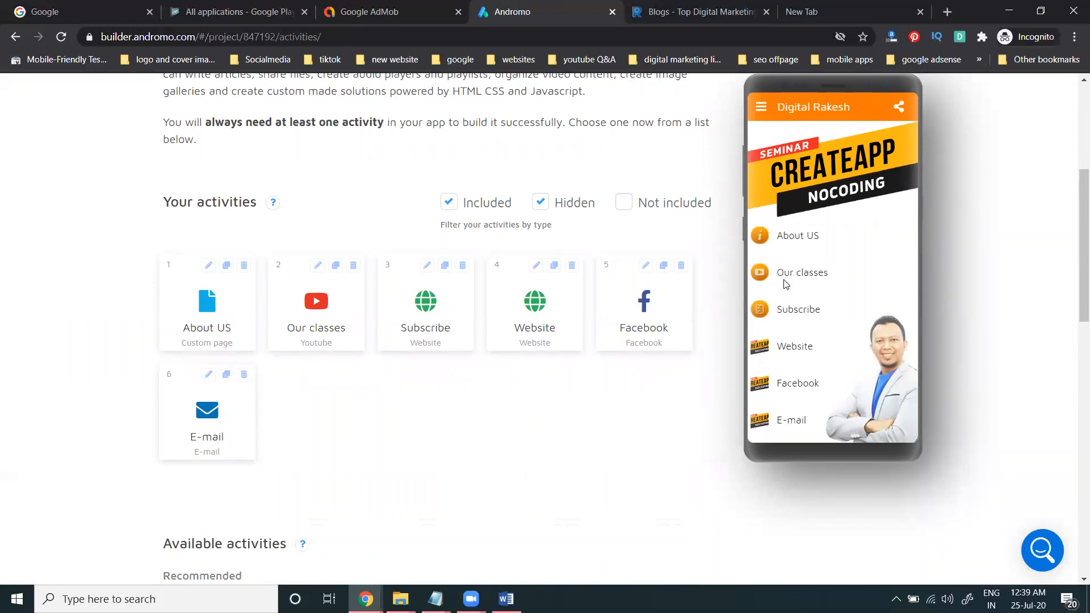
Step: Toggle the Included and Not included activity filters and scroll the Available activities list
{"action": "left_click", "coordinate": [624, 205]}
{"action": "left_click", "coordinate": [625, 206]}
{"action": "left_click", "coordinate": [448, 203]}
{"action": "left_click", "coordinate": [623, 200]}
{"action": "scroll", "coordinate": [545, 396], "scroll_direction": "down", "scroll_amount": 20}
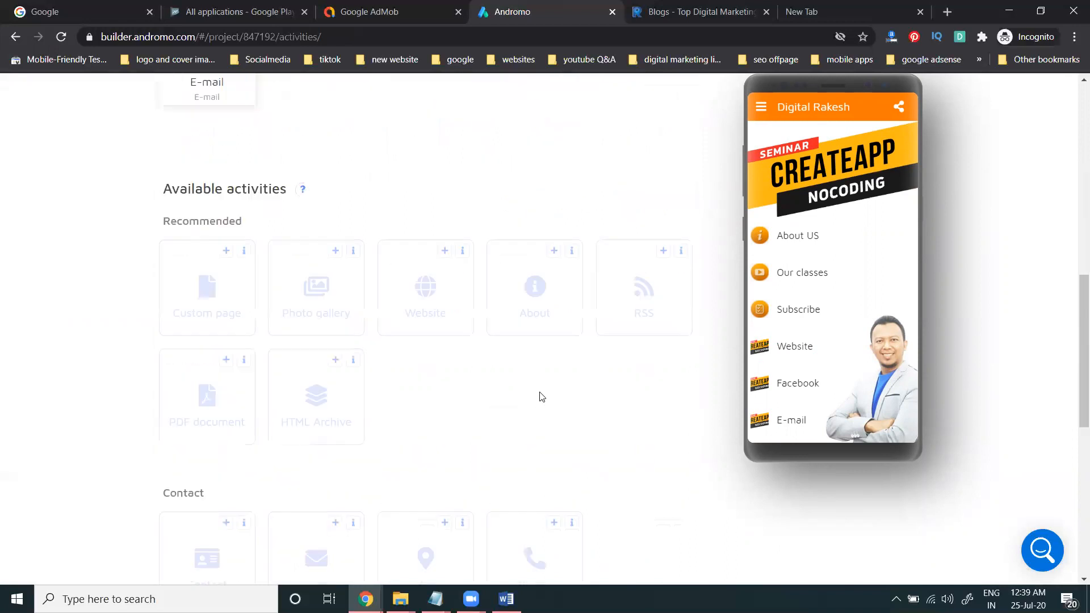
{"action": "scroll", "coordinate": [539, 396], "scroll_direction": "up", "scroll_amount": 6}
{"action": "scroll", "coordinate": [538, 396], "scroll_direction": "up", "scroll_amount": 10}
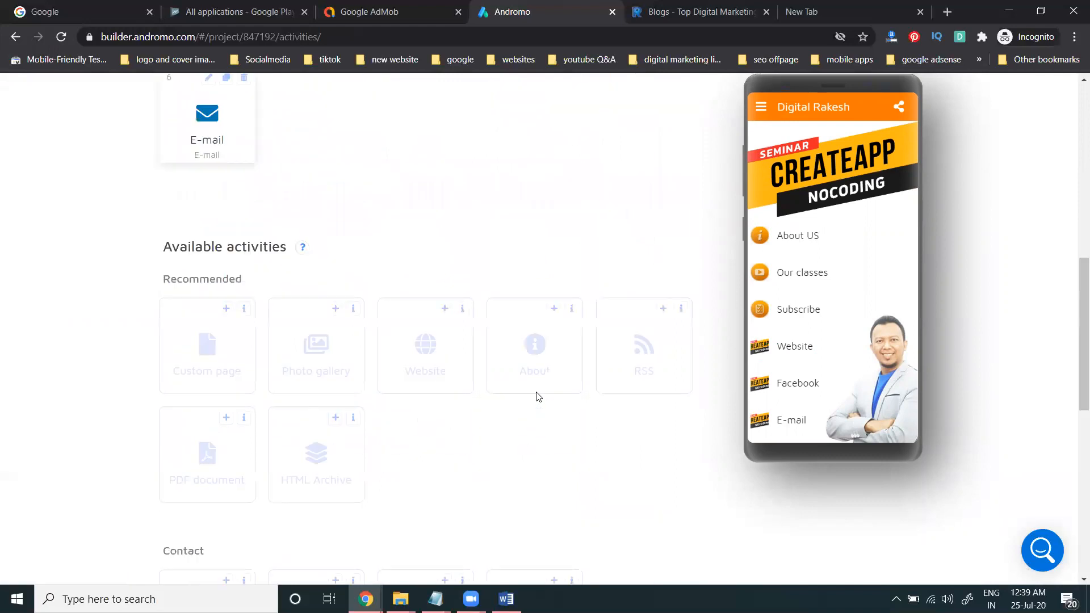
{"action": "scroll", "coordinate": [536, 391], "scroll_direction": "up", "scroll_amount": 4}
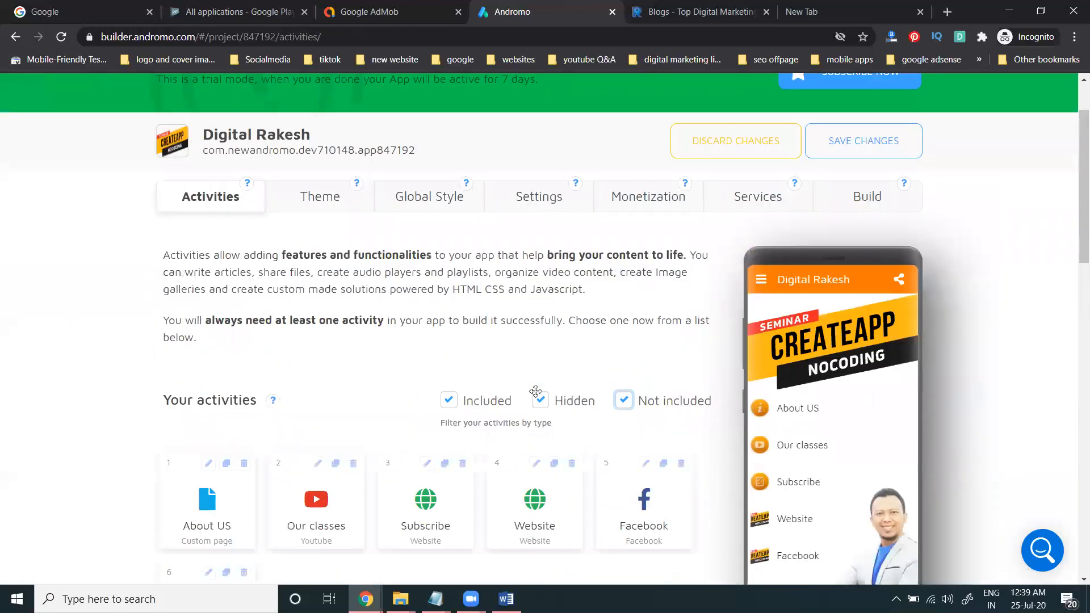
Step: Open the Theme's Navigation drawer settings
{"action": "left_click", "coordinate": [320, 290]}
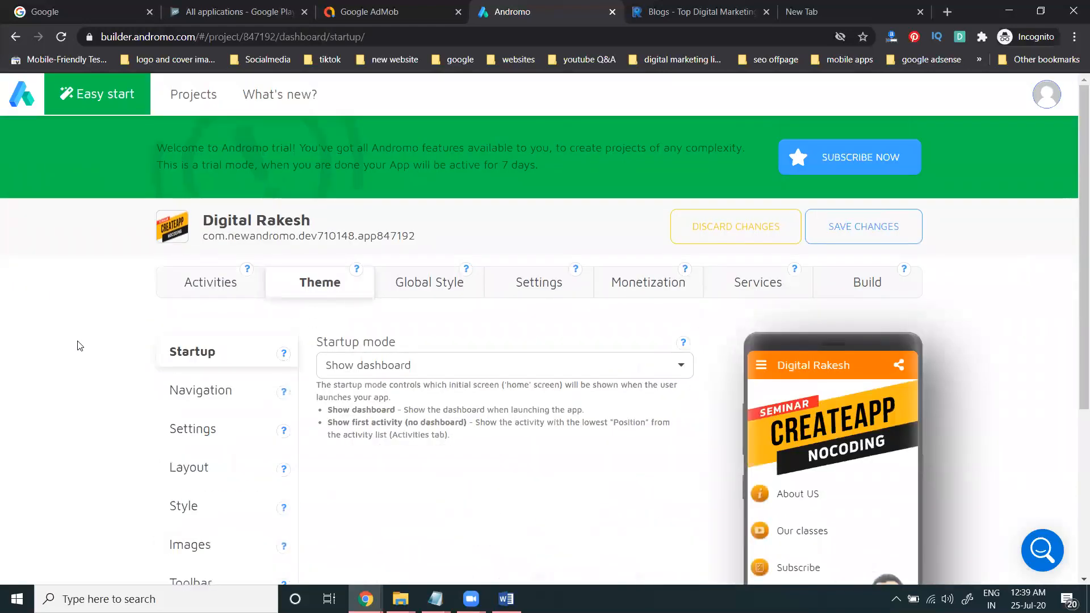
{"action": "scroll", "coordinate": [78, 346], "scroll_direction": "down", "scroll_amount": 4}
{"action": "left_click", "coordinate": [178, 190]}
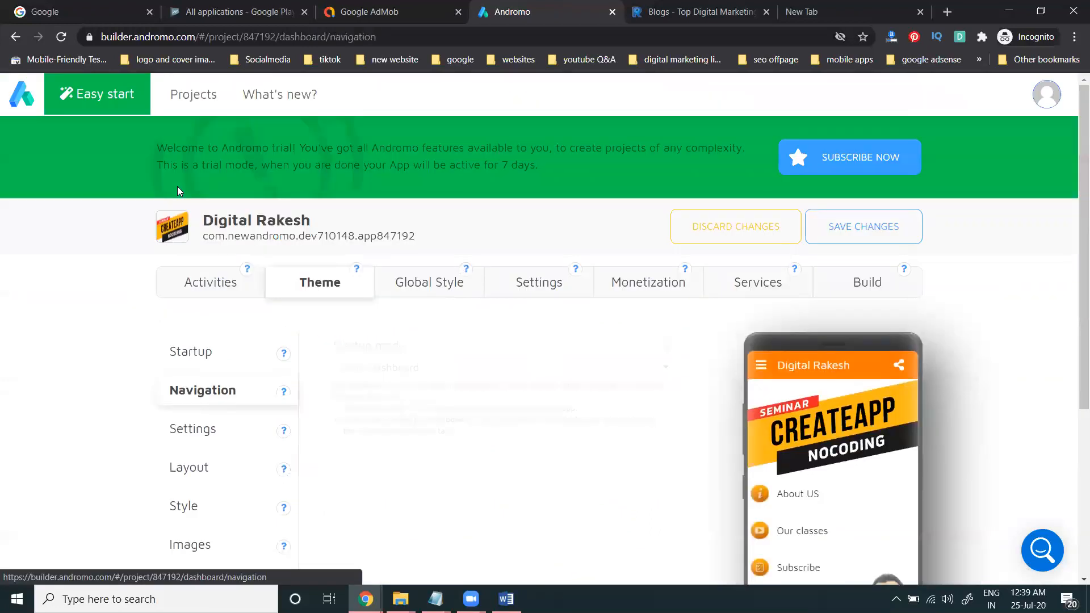
{"action": "scroll", "coordinate": [97, 244], "scroll_direction": "down", "scroll_amount": 4}
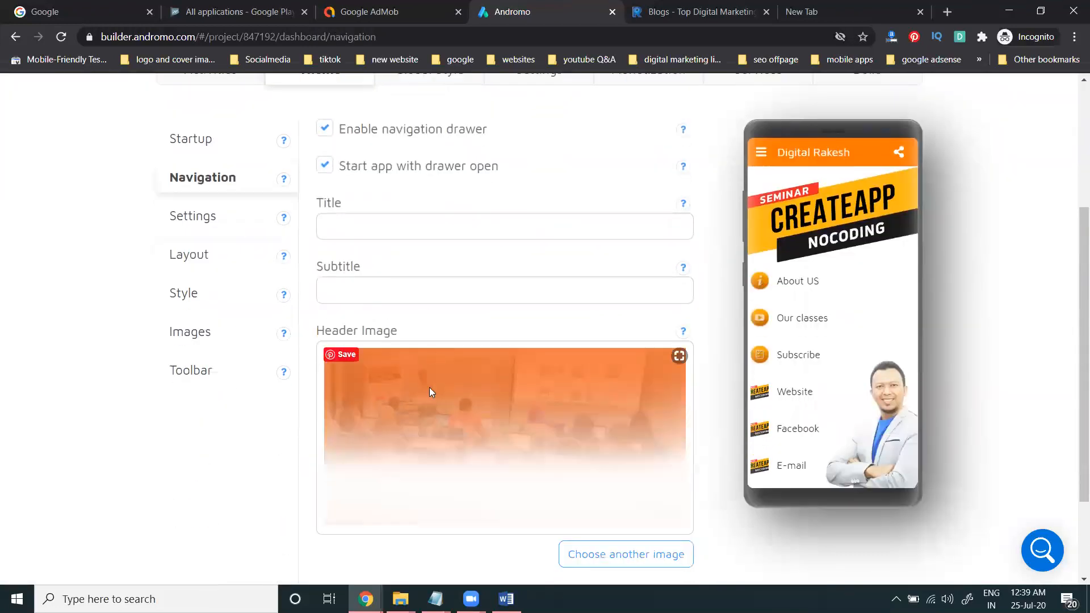
Step: Remove the current drawer header image, cancelling the file picker to leave the upload area empty
{"action": "left_click", "coordinate": [761, 151]}
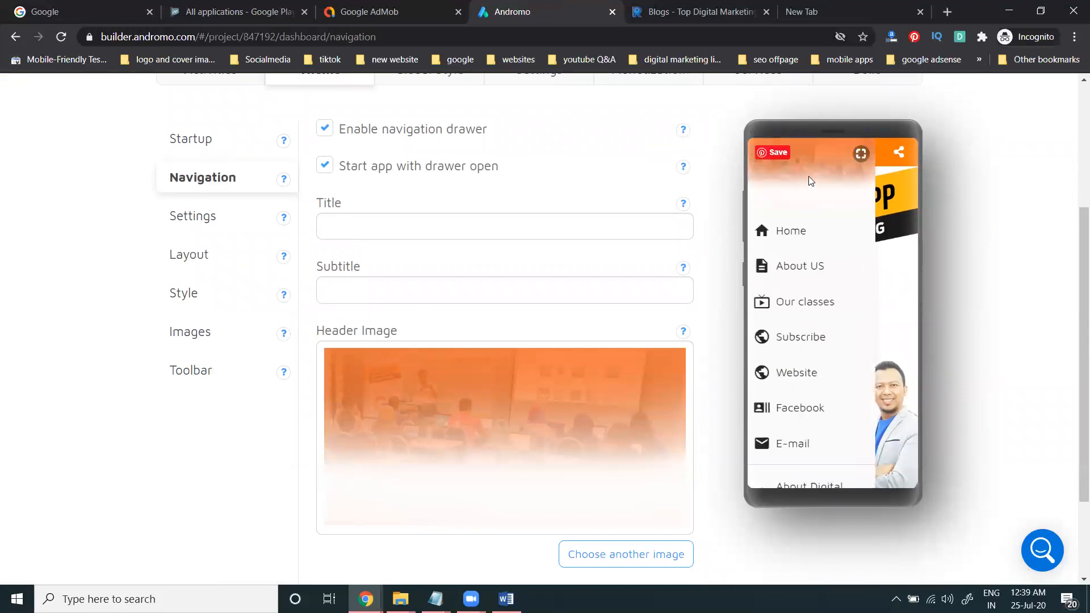
{"action": "scroll", "coordinate": [586, 457], "scroll_direction": "down", "scroll_amount": 2}
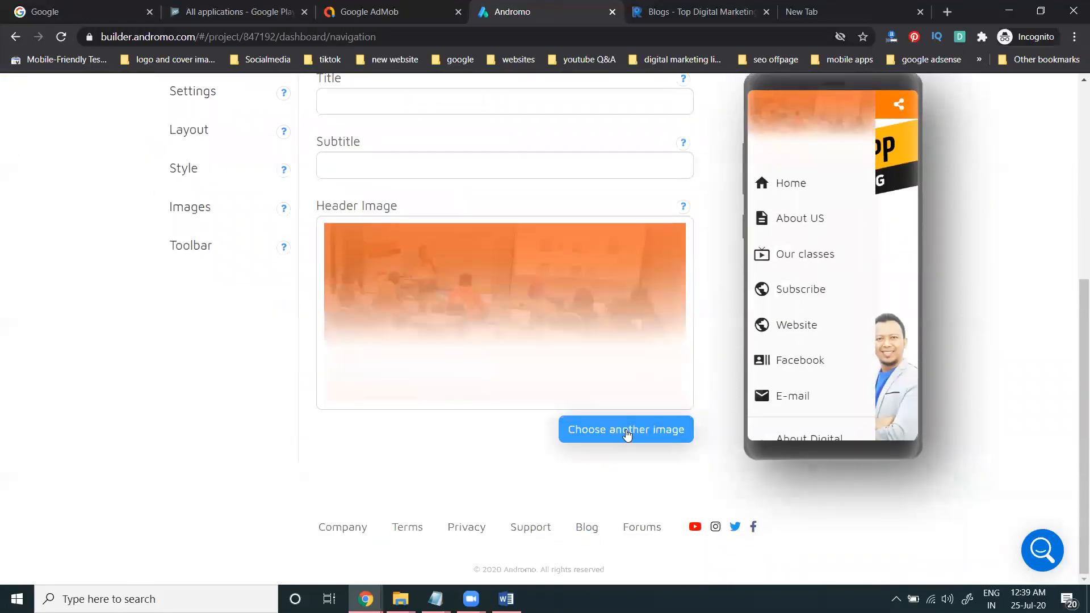
{"action": "left_click", "coordinate": [626, 430]}
{"action": "left_click", "coordinate": [516, 336]}
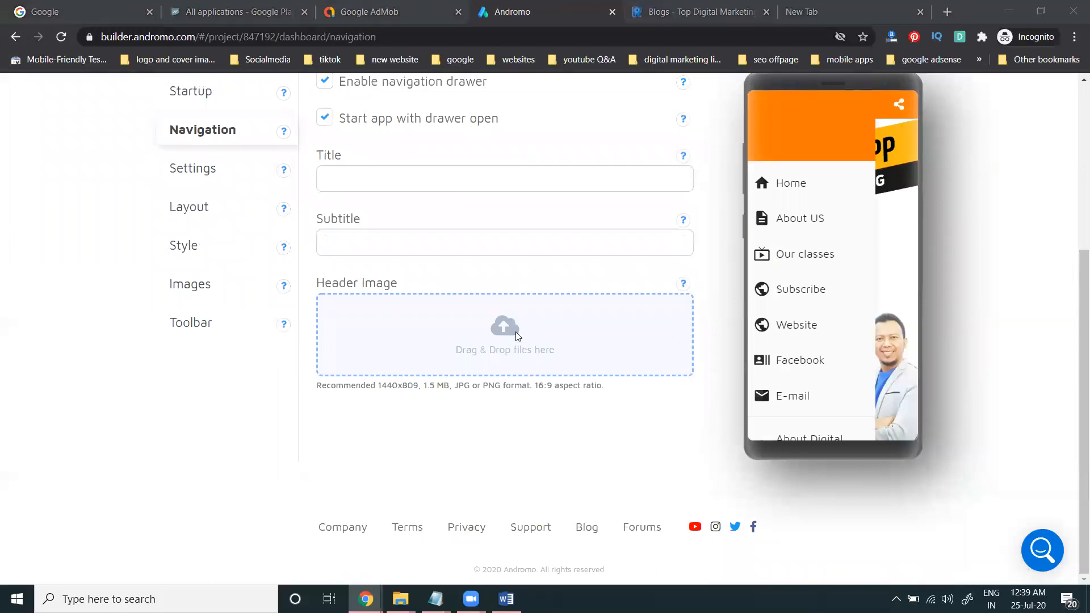
{"action": "left_click", "coordinate": [765, 478]}
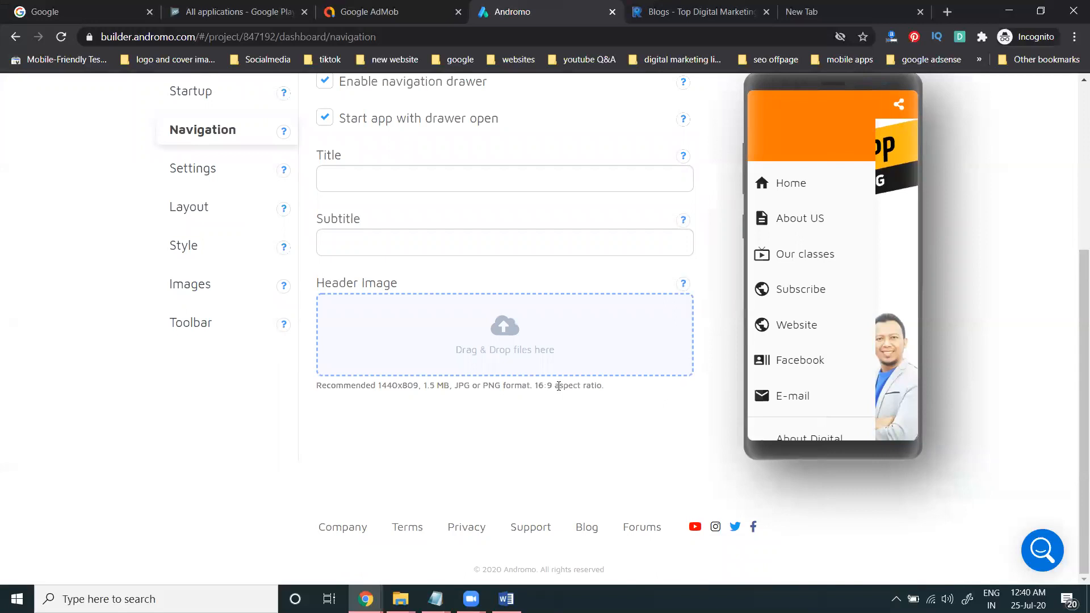
Step: Upload 'Learn Digital Marketing' from E:\digital rakesh\dr images and videos as the drawer header
{"action": "left_click", "coordinate": [501, 344]}
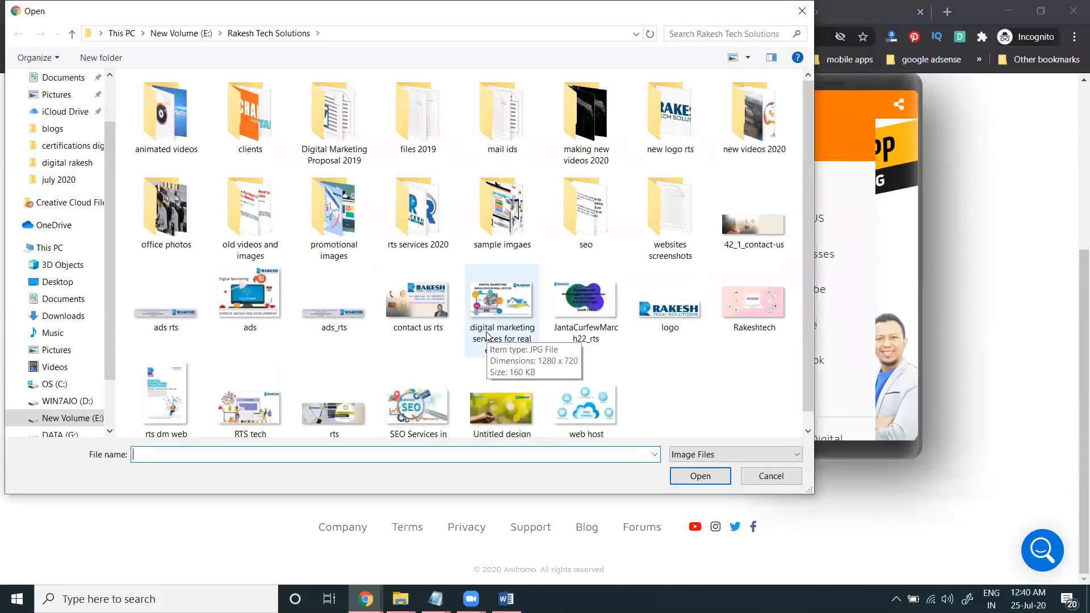
{"action": "left_click", "coordinate": [189, 34]}
{"action": "double_click", "coordinate": [340, 130]}
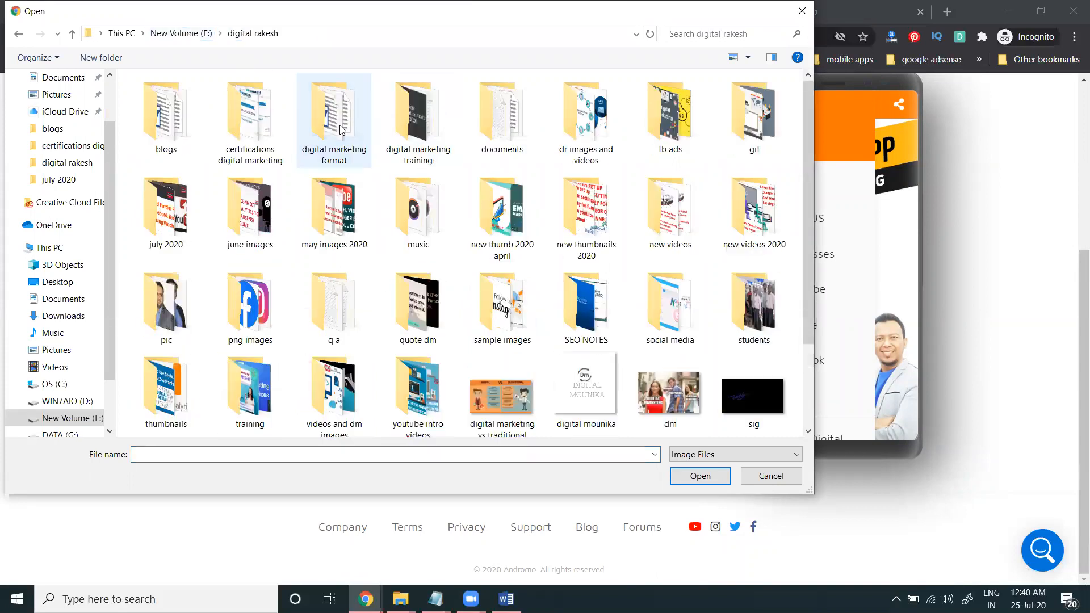
{"action": "scroll", "coordinate": [375, 245], "scroll_direction": "down", "scroll_amount": 2}
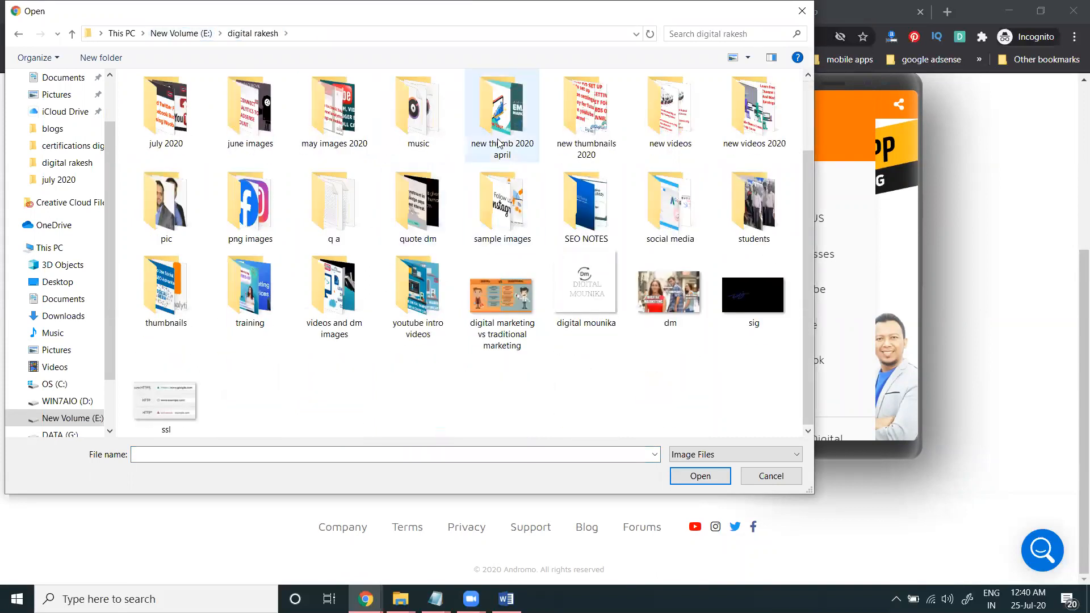
{"action": "scroll", "coordinate": [494, 153], "scroll_direction": "up", "scroll_amount": 2}
{"action": "double_click", "coordinate": [569, 131]}
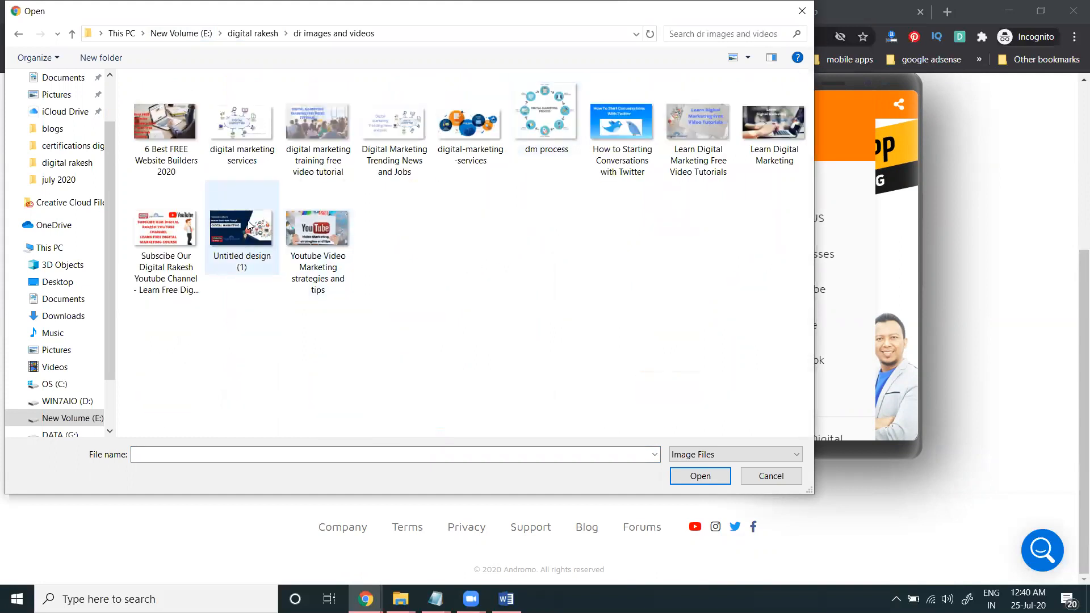
{"action": "double_click", "coordinate": [775, 126]}
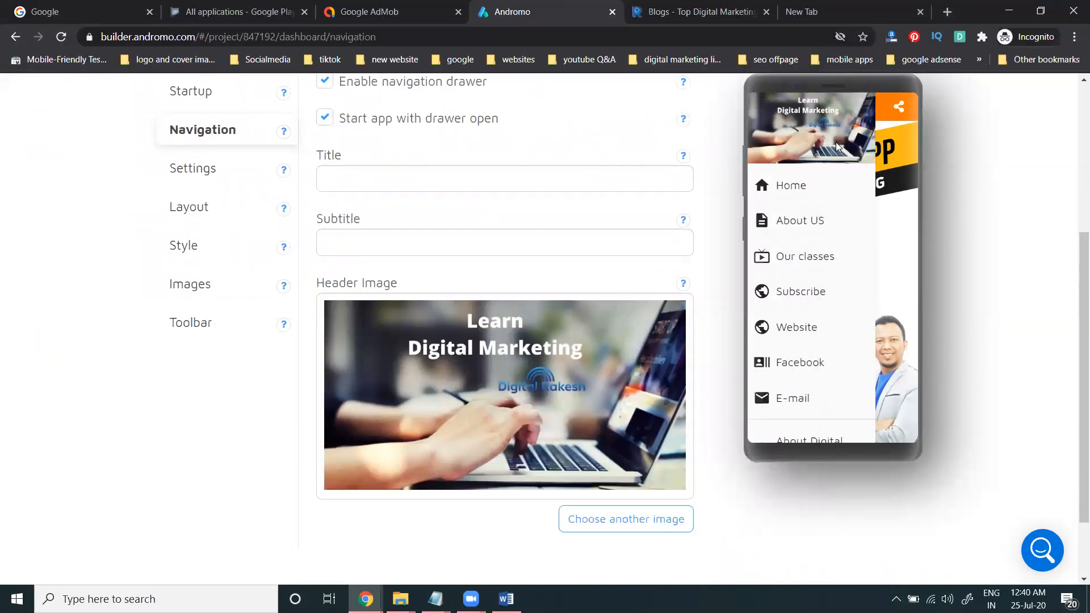
Step: Delete the 'Digital Rakesh' drawer title text and switch to the theme's Startup settings
{"action": "scroll", "coordinate": [625, 236], "scroll_direction": "up", "scroll_amount": 2}
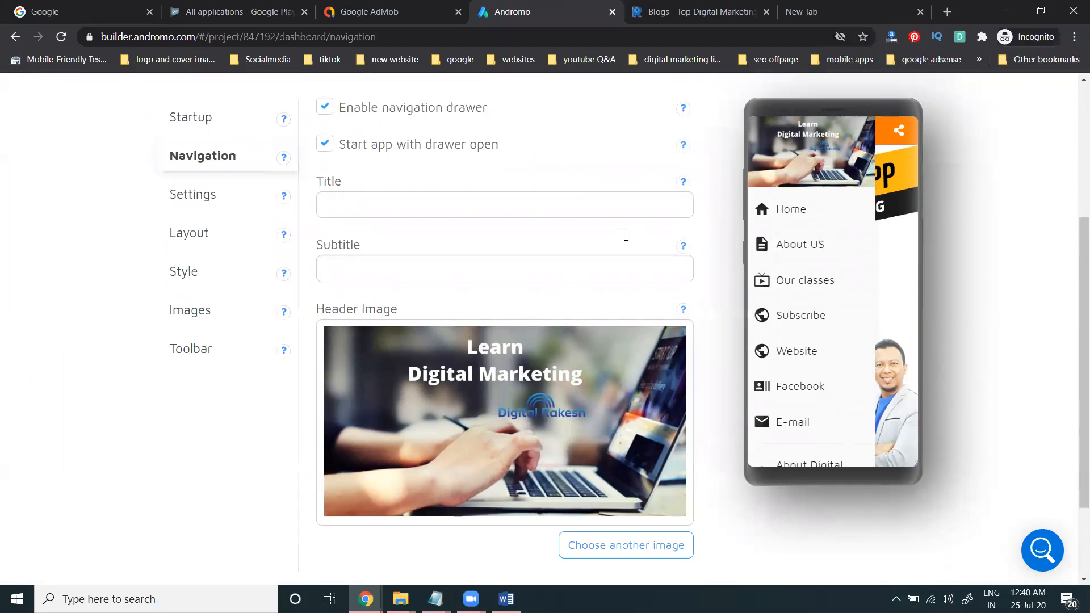
{"action": "scroll", "coordinate": [626, 236], "scroll_direction": "up", "scroll_amount": 2}
{"action": "left_click", "coordinate": [456, 248]}
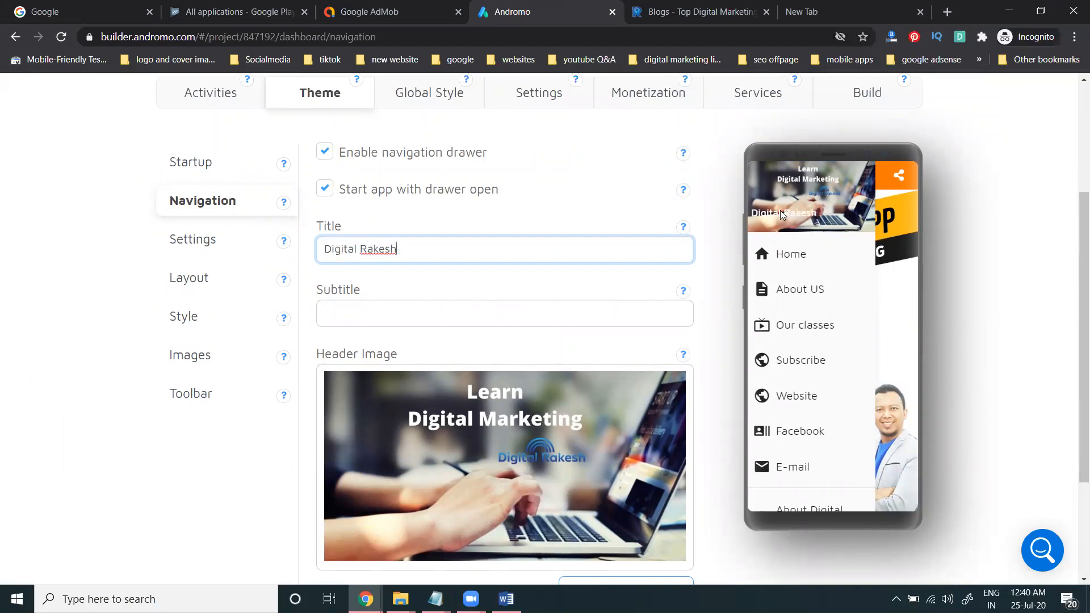
{"action": "key", "text": "ctrl+shift+Left"}
{"action": "key", "text": "ctrl+shift+Left"}
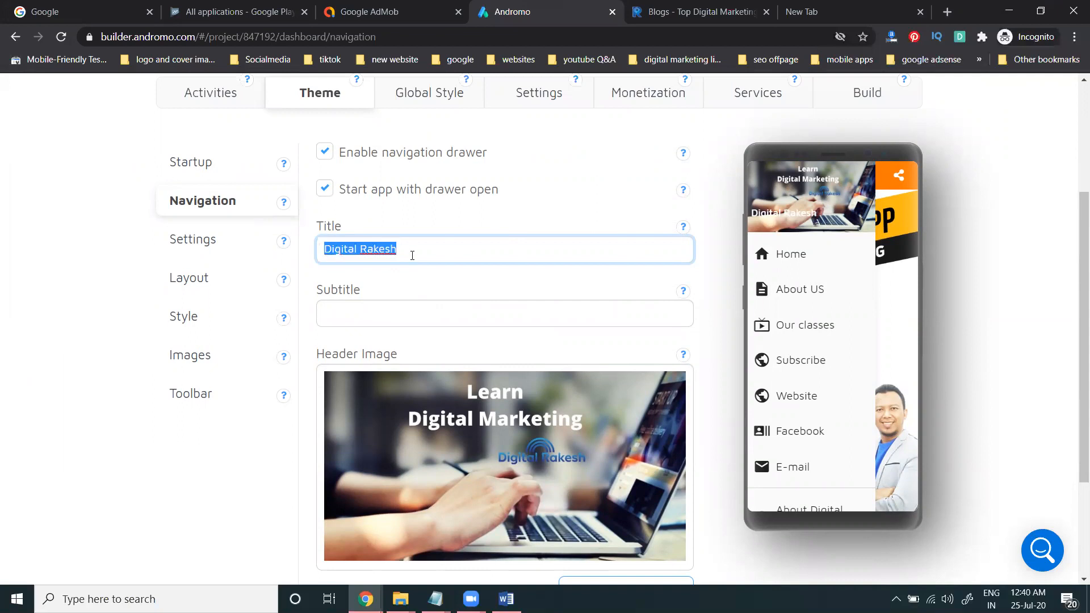
{"action": "key", "text": "BackSpace"}
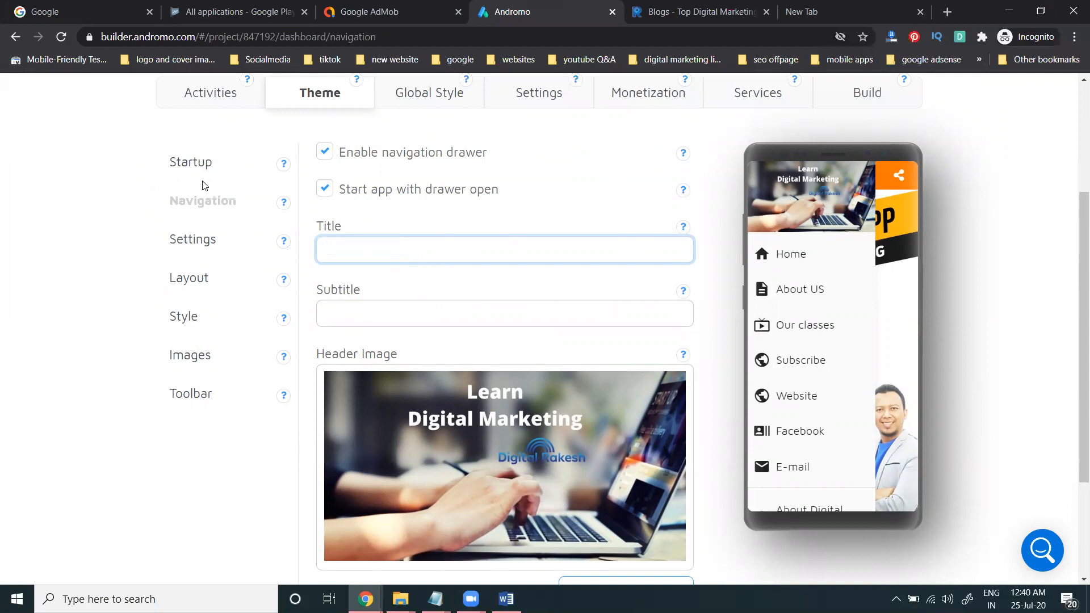
{"action": "left_click", "coordinate": [200, 164]}
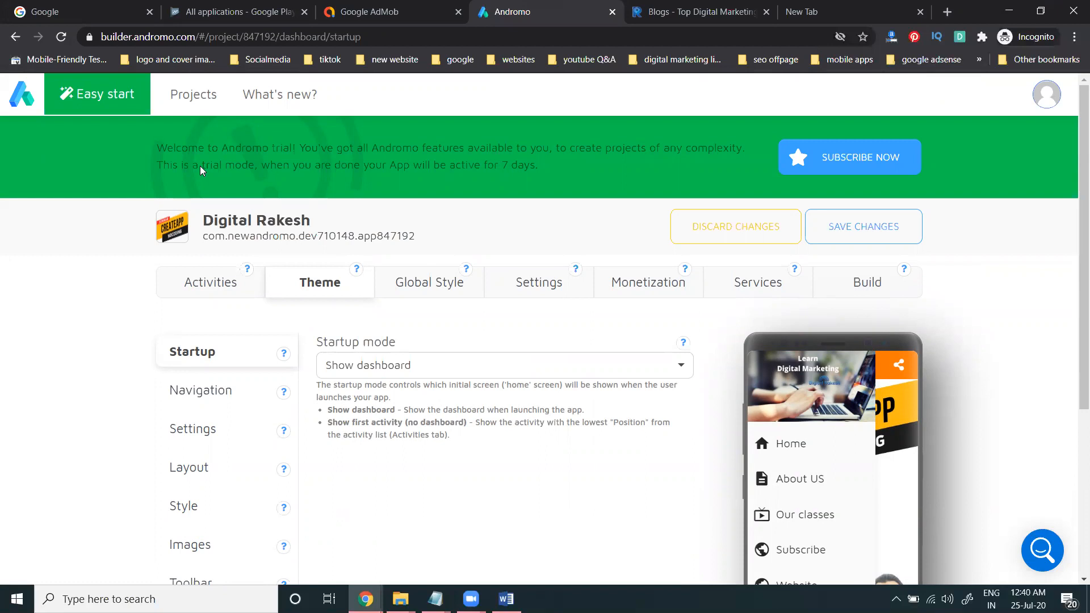
Step: Open and close the preview's navigation drawer, then revisit the Navigation and General theme settings
{"action": "scroll", "coordinate": [102, 356], "scroll_direction": "down", "scroll_amount": 3}
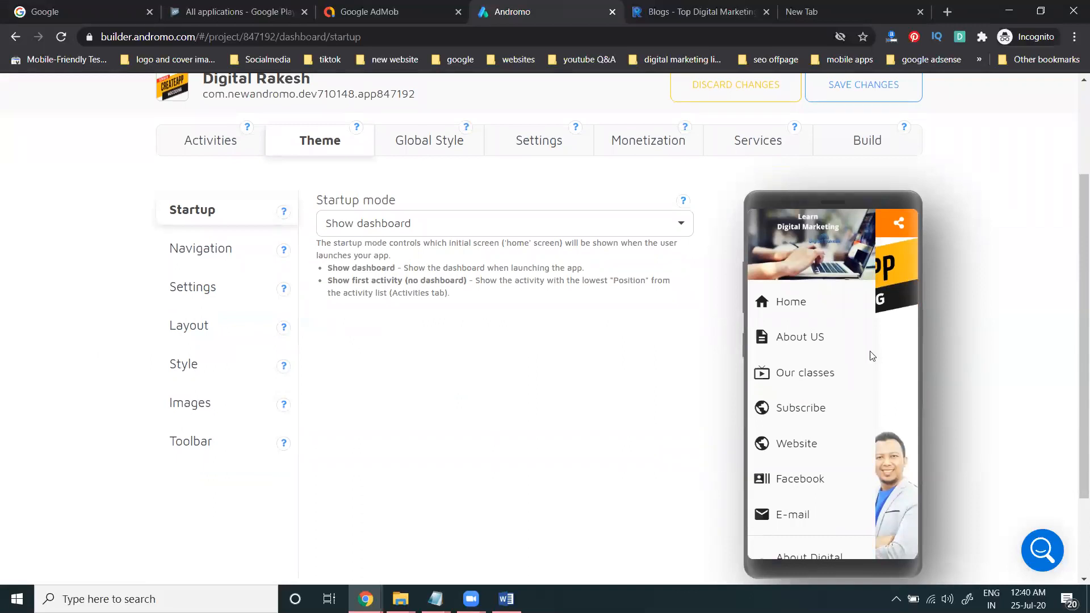
{"action": "left_click", "coordinate": [896, 328]}
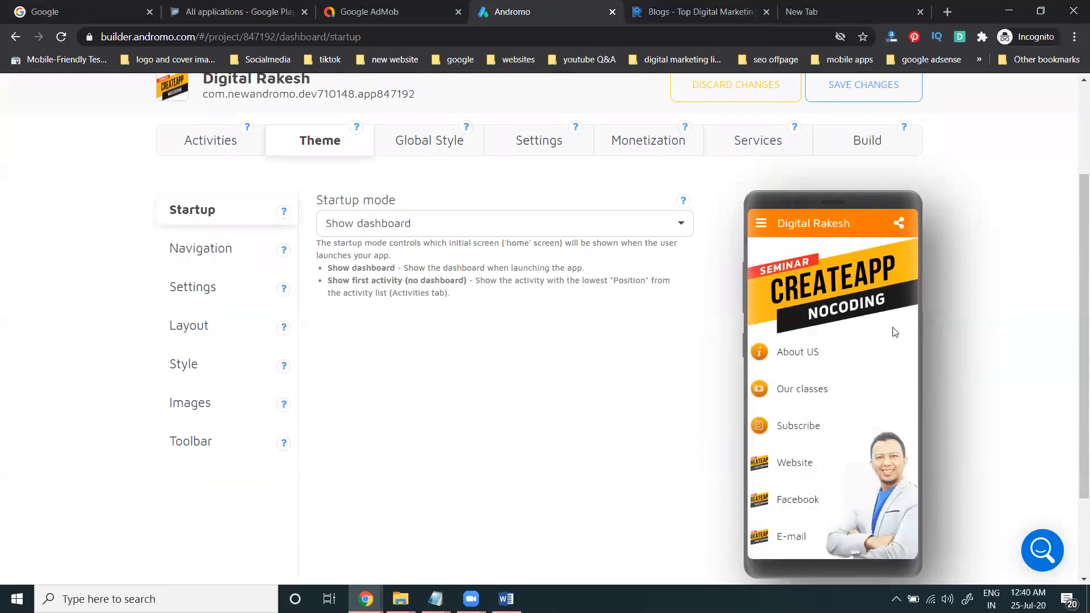
{"action": "left_click", "coordinate": [760, 223]}
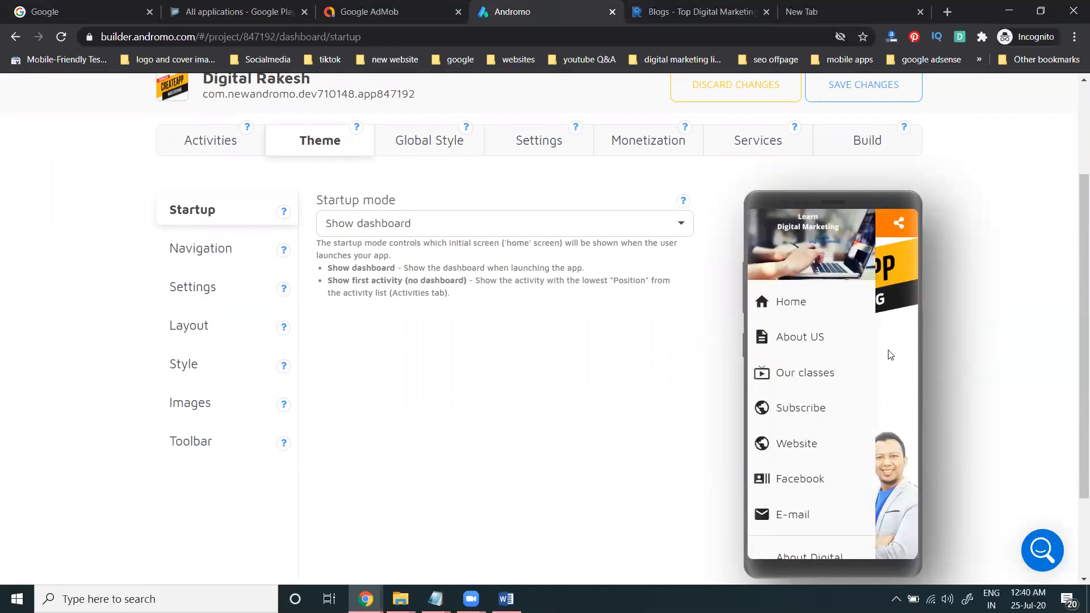
{"action": "left_click", "coordinate": [793, 283]}
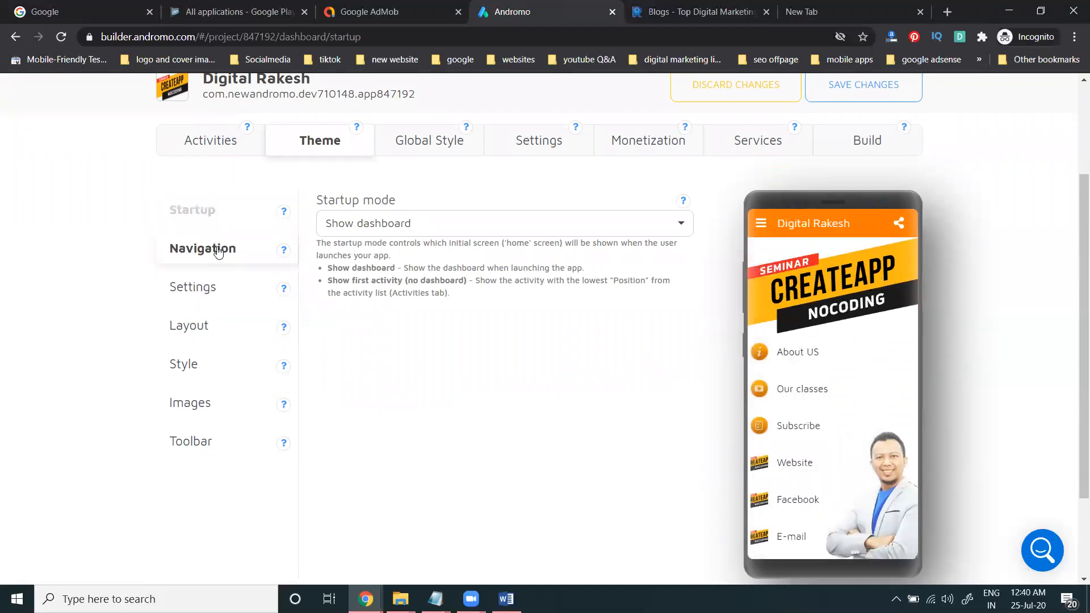
{"action": "left_click", "coordinate": [219, 249]}
{"action": "scroll", "coordinate": [10, 307], "scroll_direction": "down", "scroll_amount": 2}
{"action": "scroll", "coordinate": [10, 307], "scroll_direction": "down", "scroll_amount": 3}
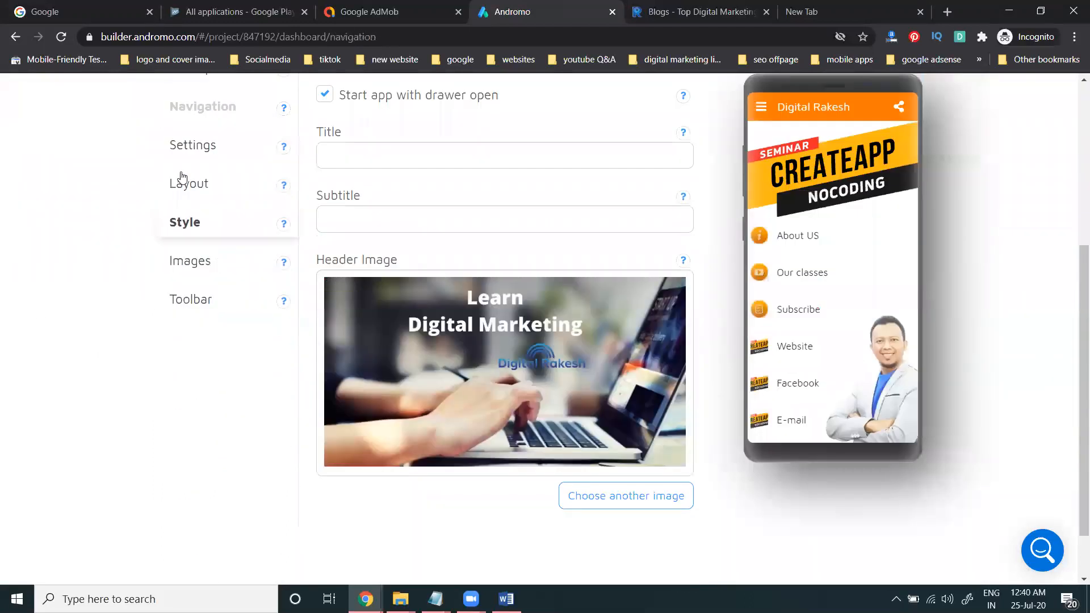
{"action": "left_click", "coordinate": [182, 152]}
{"action": "scroll", "coordinate": [88, 287], "scroll_direction": "down", "scroll_amount": 4}
Step: Try Card, Grid, List and List with icons dashboard layouts, keeping List, and recheck the preview drawer
{"action": "left_click", "coordinate": [223, 258]}
{"action": "scroll", "coordinate": [437, 341], "scroll_direction": "down", "scroll_amount": 5}
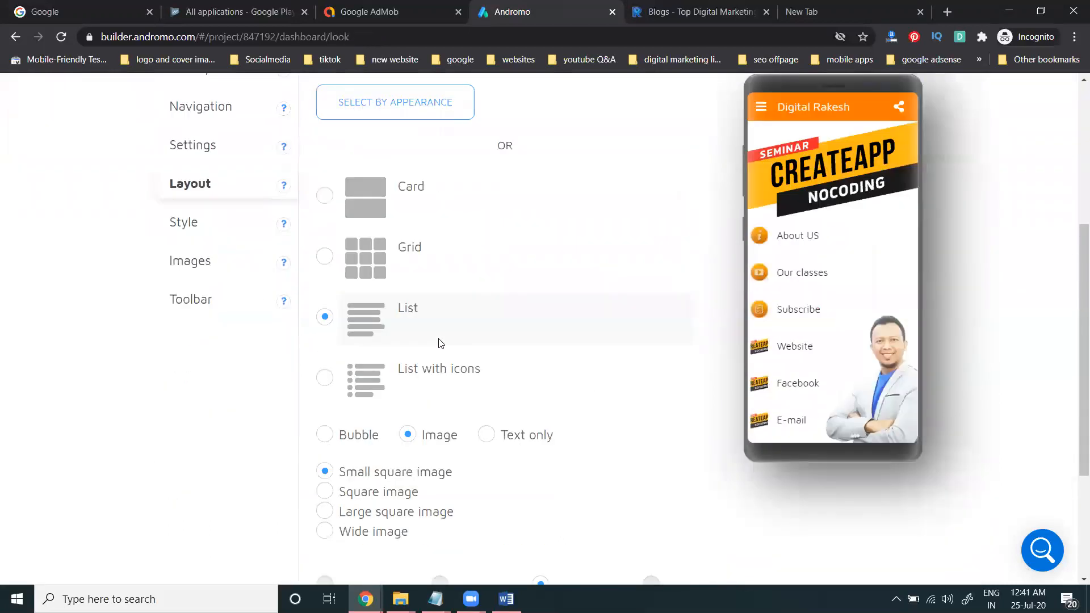
{"action": "left_click", "coordinate": [324, 194]}
{"action": "left_click", "coordinate": [324, 256]}
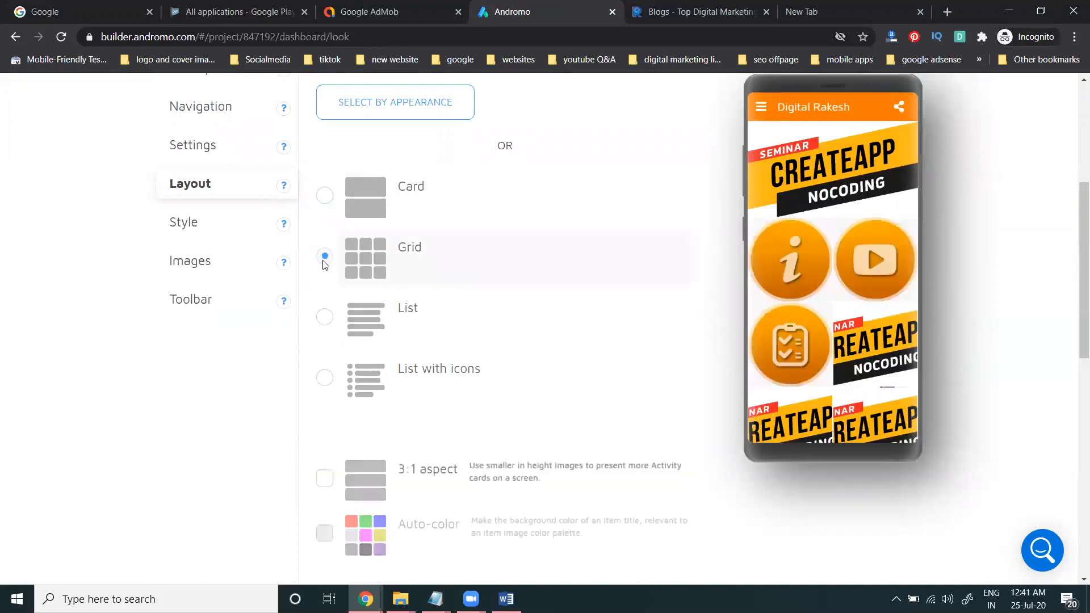
{"action": "left_click", "coordinate": [324, 317]}
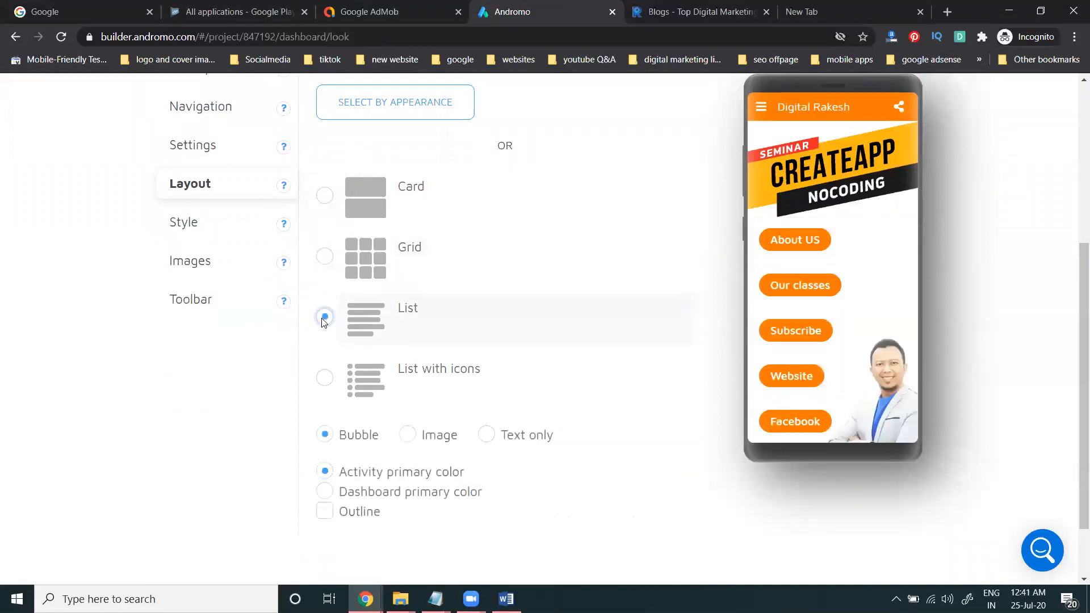
{"action": "left_click", "coordinate": [324, 378]}
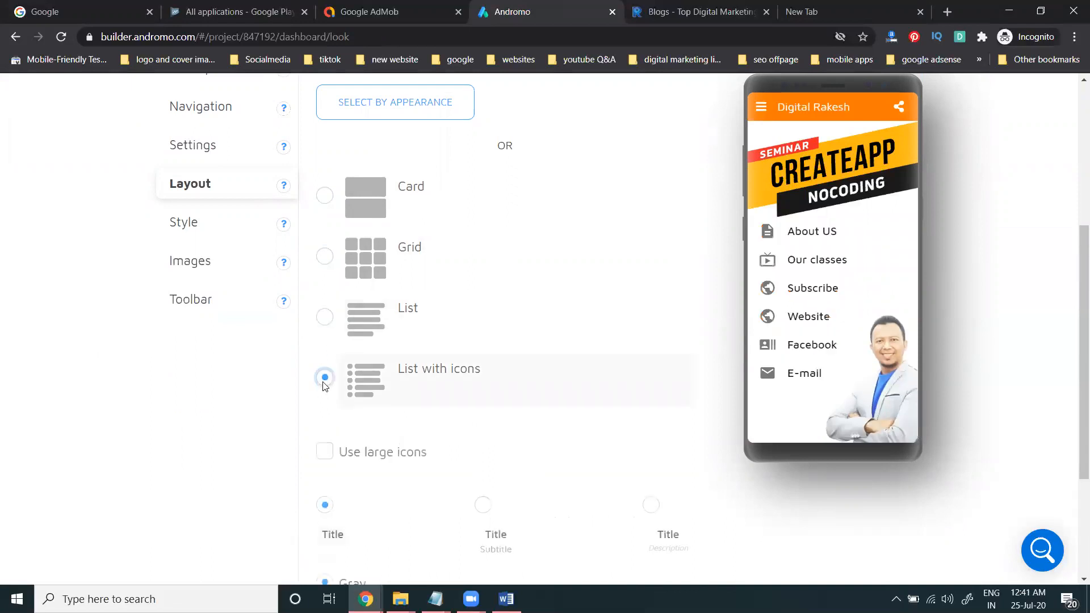
{"action": "left_click", "coordinate": [325, 317]}
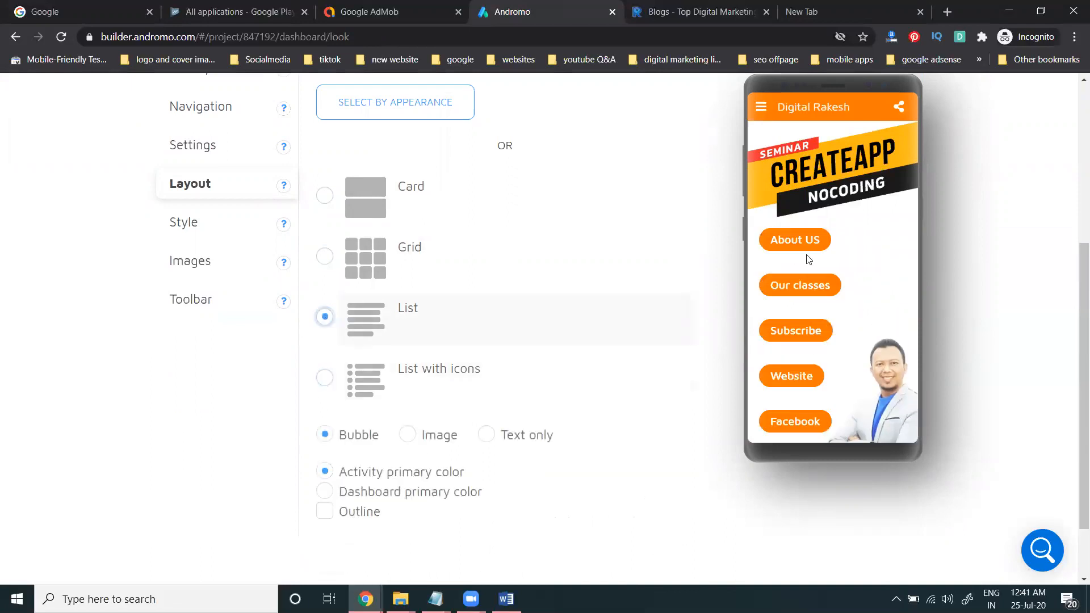
{"action": "left_click", "coordinate": [762, 107]}
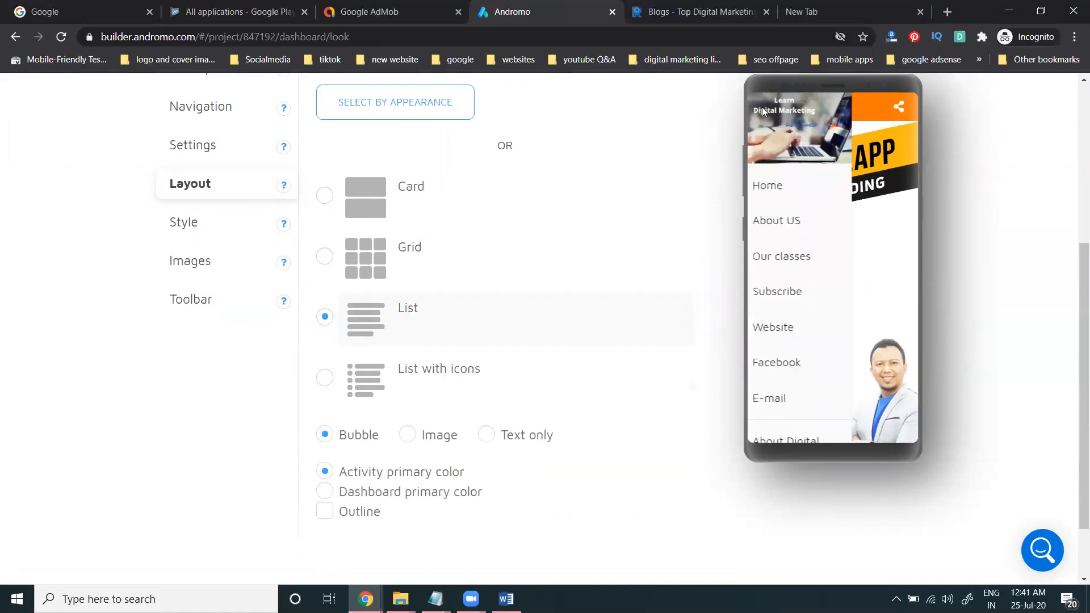
{"action": "left_click", "coordinate": [895, 231]}
{"action": "left_click", "coordinate": [184, 222]}
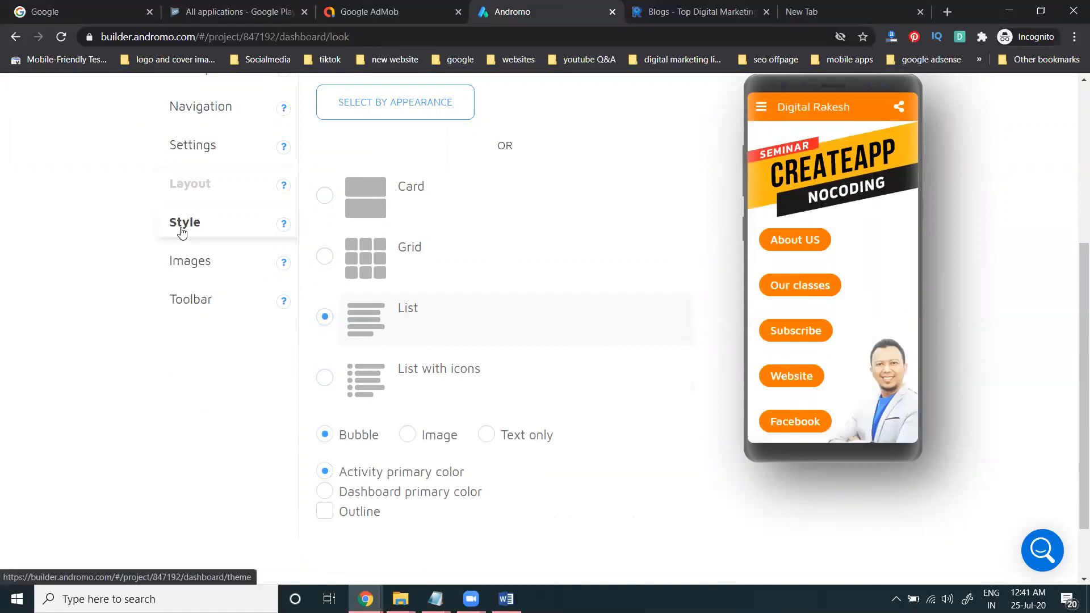
Step: Scroll through the Style page and review the theme's Images settings
{"action": "scroll", "coordinate": [35, 266], "scroll_direction": "down", "scroll_amount": 4}
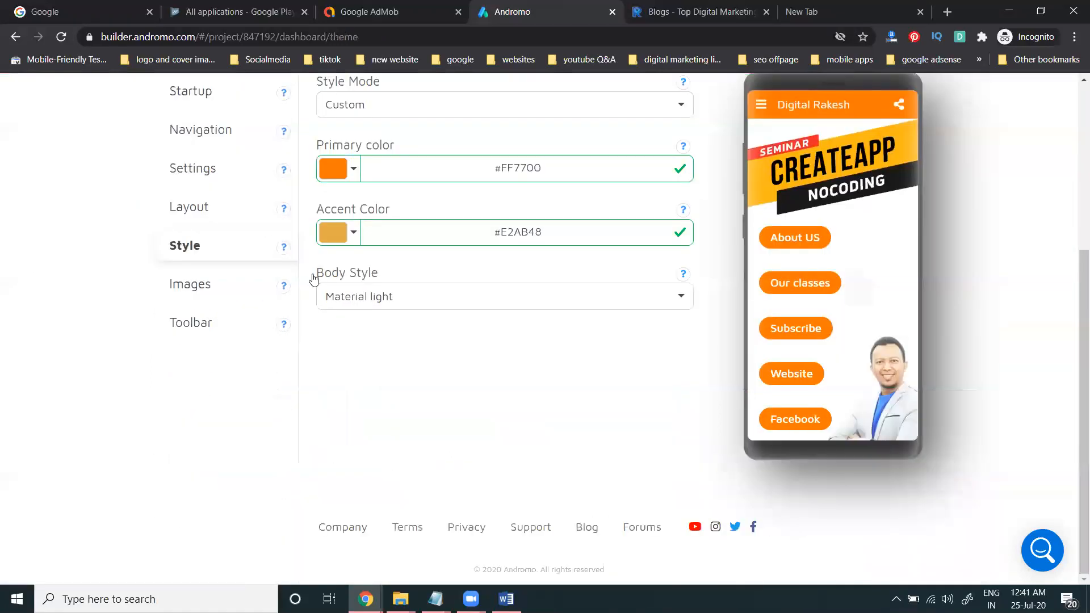
{"action": "left_click", "coordinate": [209, 284]}
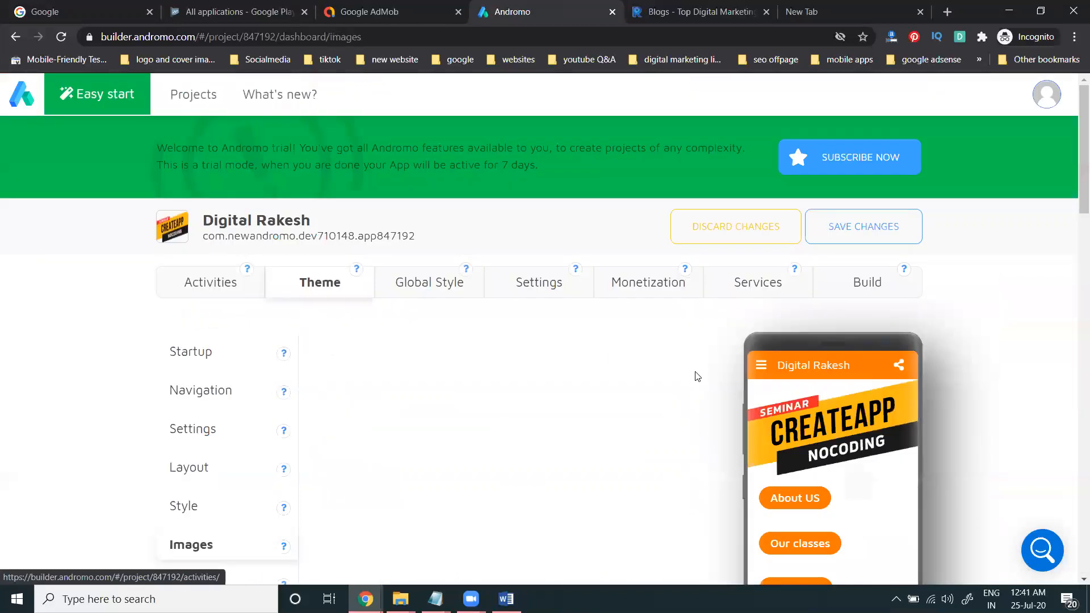
{"action": "scroll", "coordinate": [679, 366], "scroll_direction": "down", "scroll_amount": 5}
{"action": "scroll", "coordinate": [619, 417], "scroll_direction": "down", "scroll_amount": 3}
{"action": "scroll", "coordinate": [608, 418], "scroll_direction": "down", "scroll_amount": 4}
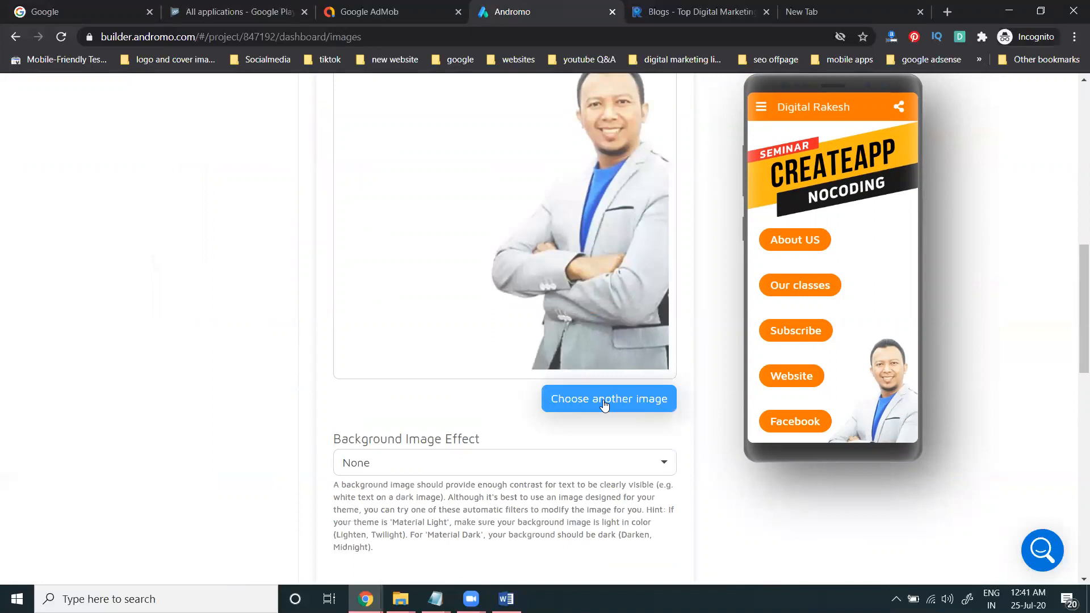
{"action": "scroll", "coordinate": [603, 400], "scroll_direction": "up", "scroll_amount": 8}
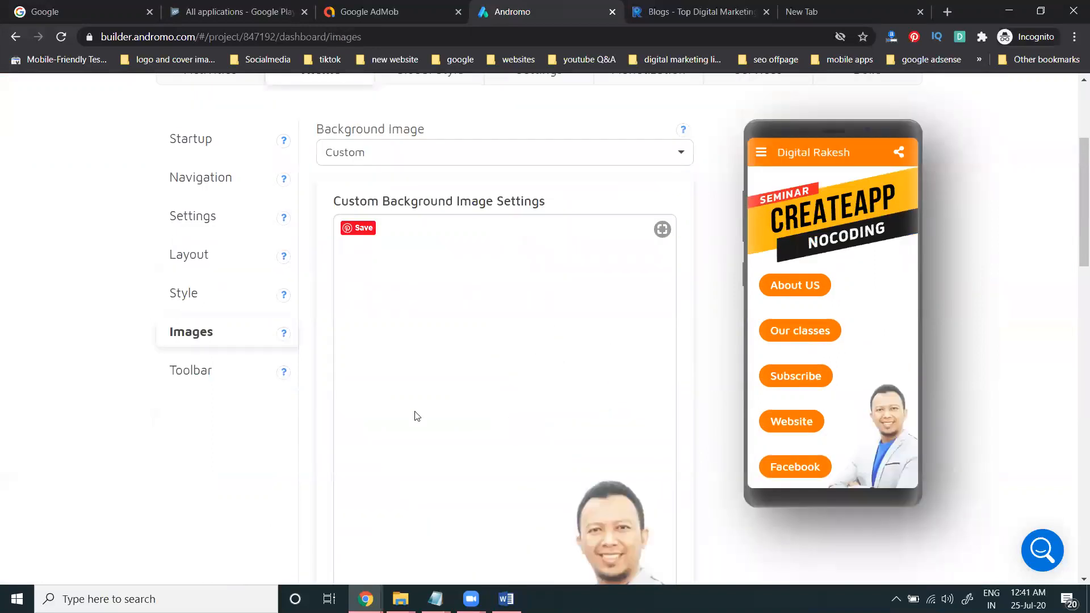
{"action": "scroll", "coordinate": [516, 397], "scroll_direction": "down", "scroll_amount": 3}
{"action": "scroll", "coordinate": [514, 394], "scroll_direction": "down", "scroll_amount": 1}
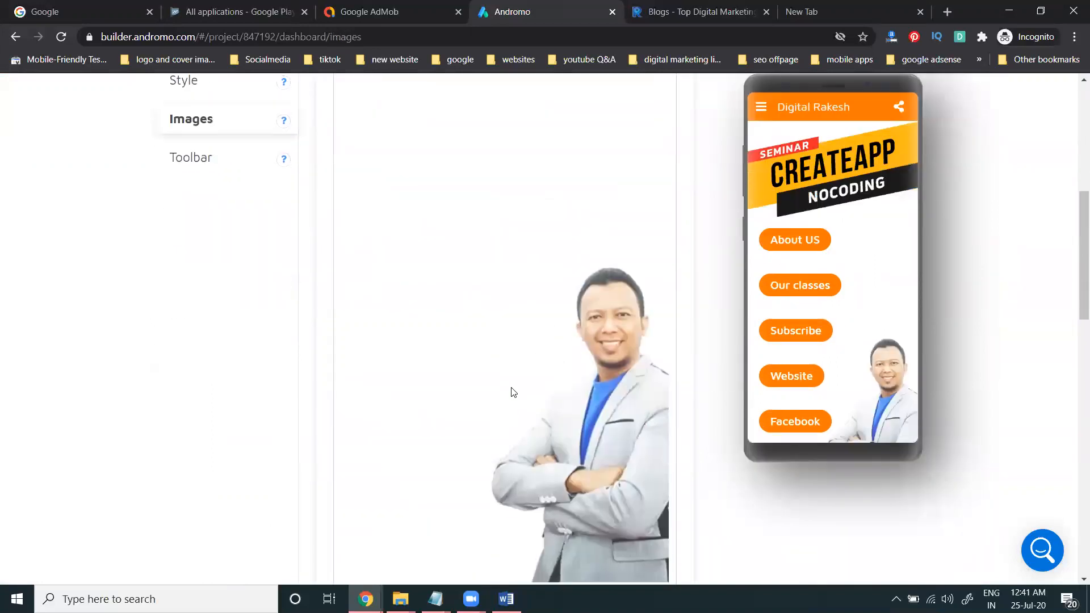
{"action": "scroll", "coordinate": [358, 316], "scroll_direction": "up", "scroll_amount": 5}
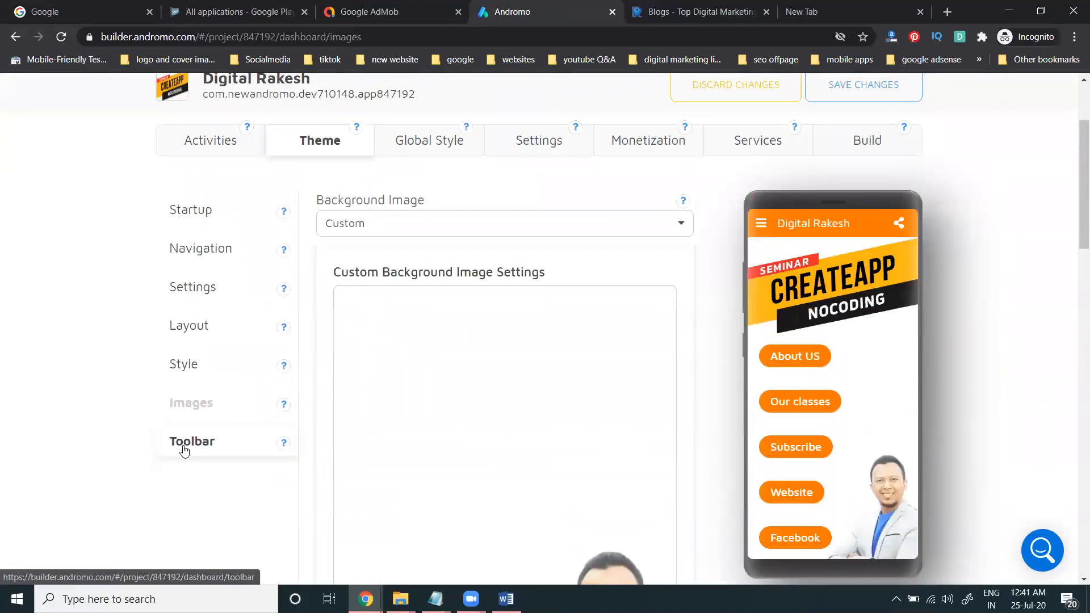
Step: Check the Toolbar settings, then return to Images to view the background and 16:9 feature image
{"action": "left_click", "coordinate": [179, 441]}
{"action": "scroll", "coordinate": [91, 319], "scroll_direction": "down", "scroll_amount": 3}
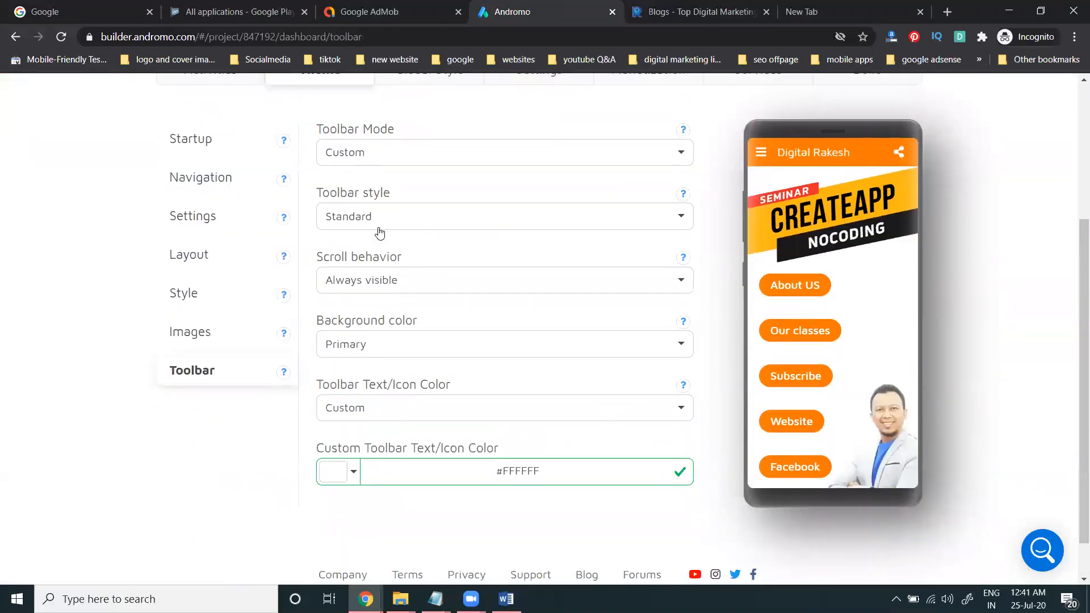
{"action": "left_click", "coordinate": [214, 341]}
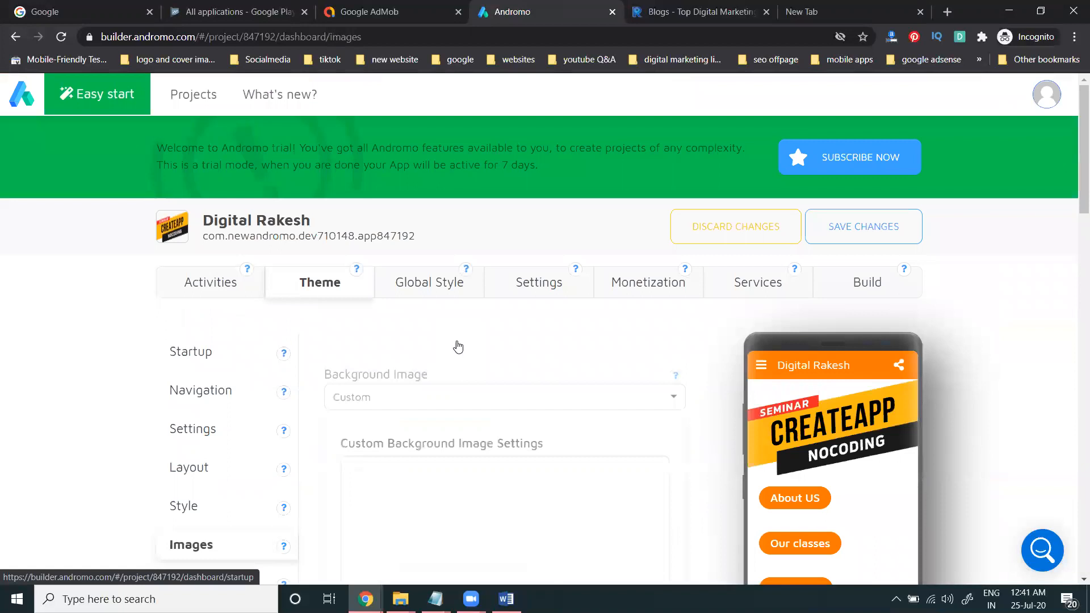
{"action": "scroll", "coordinate": [458, 346], "scroll_direction": "down", "scroll_amount": 3}
{"action": "scroll", "coordinate": [459, 345], "scroll_direction": "down", "scroll_amount": 3}
{"action": "scroll", "coordinate": [458, 345], "scroll_direction": "down", "scroll_amount": 2}
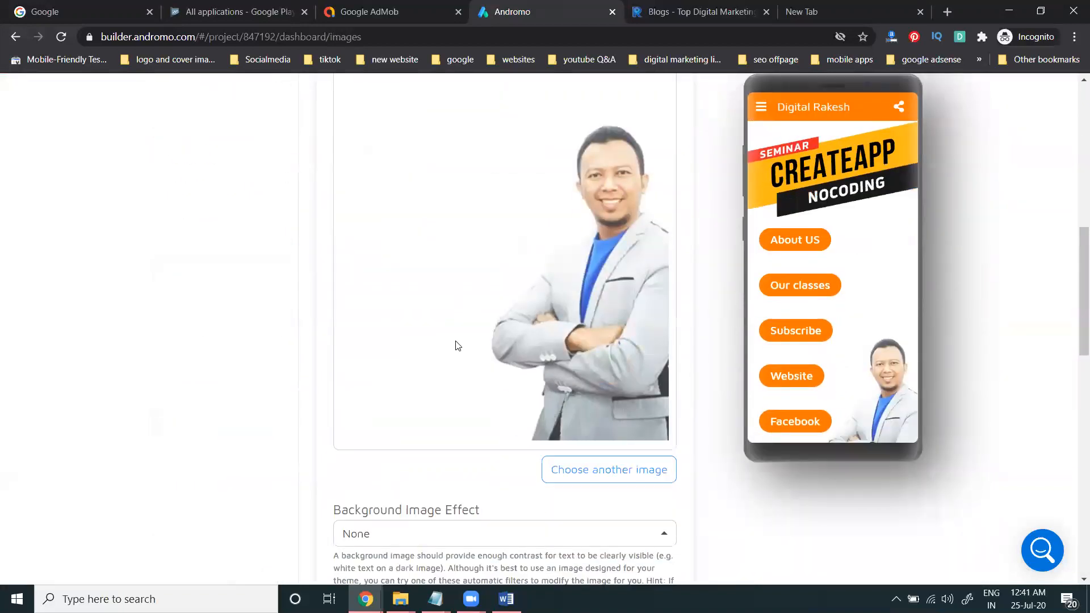
{"action": "scroll", "coordinate": [458, 346], "scroll_direction": "down", "scroll_amount": 7}
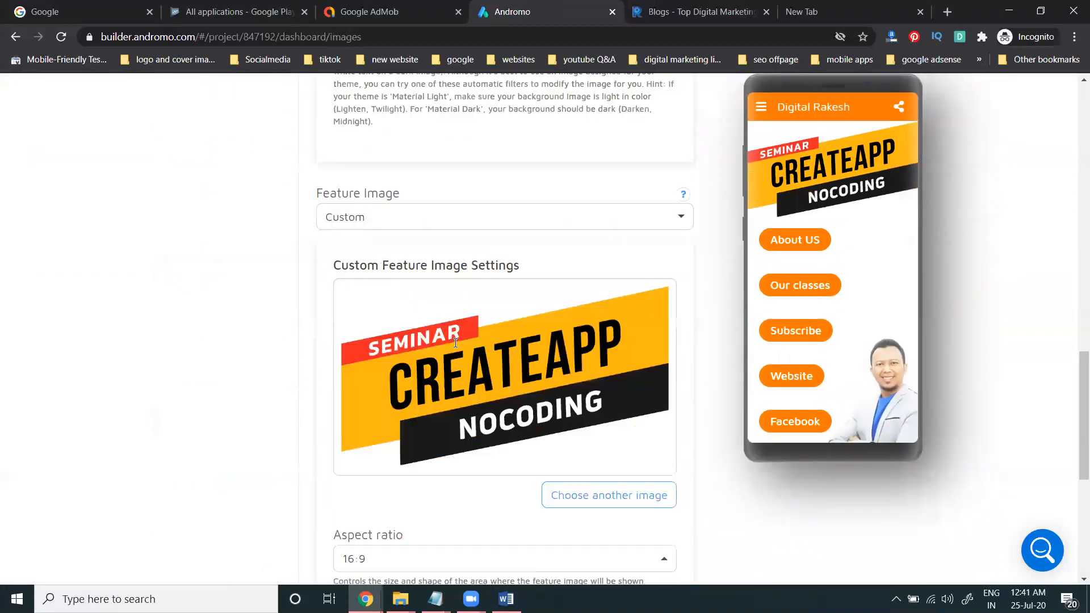
{"action": "scroll", "coordinate": [510, 374], "scroll_direction": "down", "scroll_amount": 2}
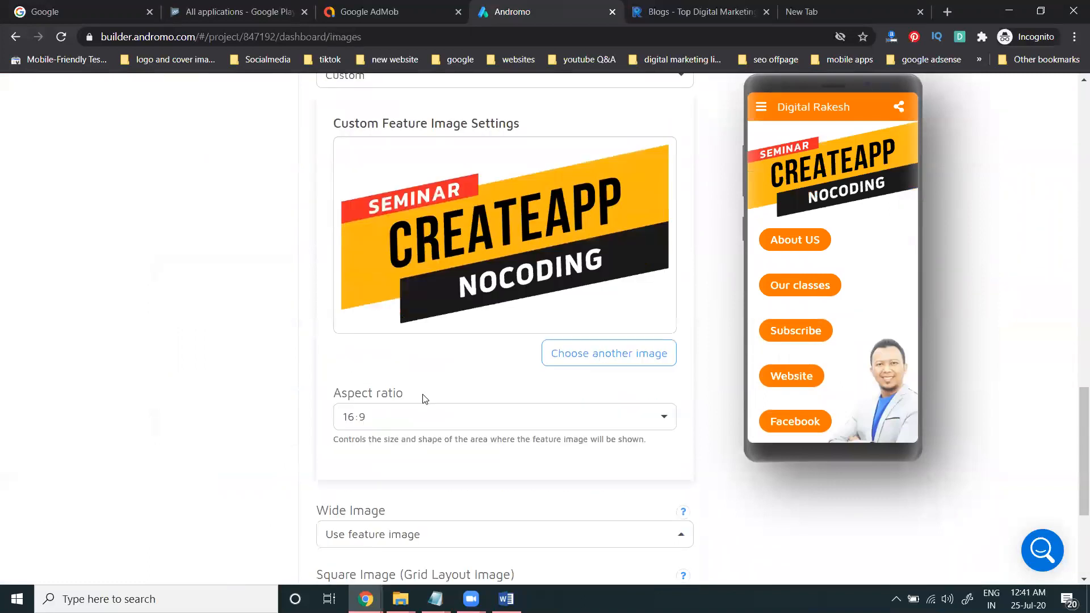
{"action": "scroll", "coordinate": [456, 195], "scroll_direction": "up", "scroll_amount": 5}
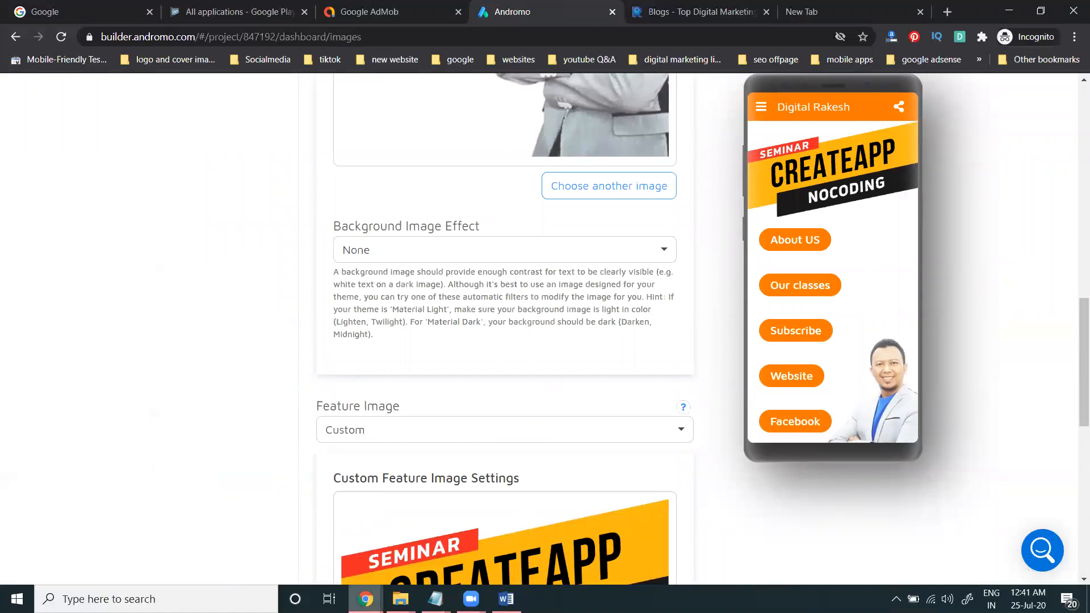
Step: In the other Chrome window, open a new tab at canva.com
{"action": "mouse_move", "coordinate": [366, 599]}
{"action": "left_click", "coordinate": [331, 564]}
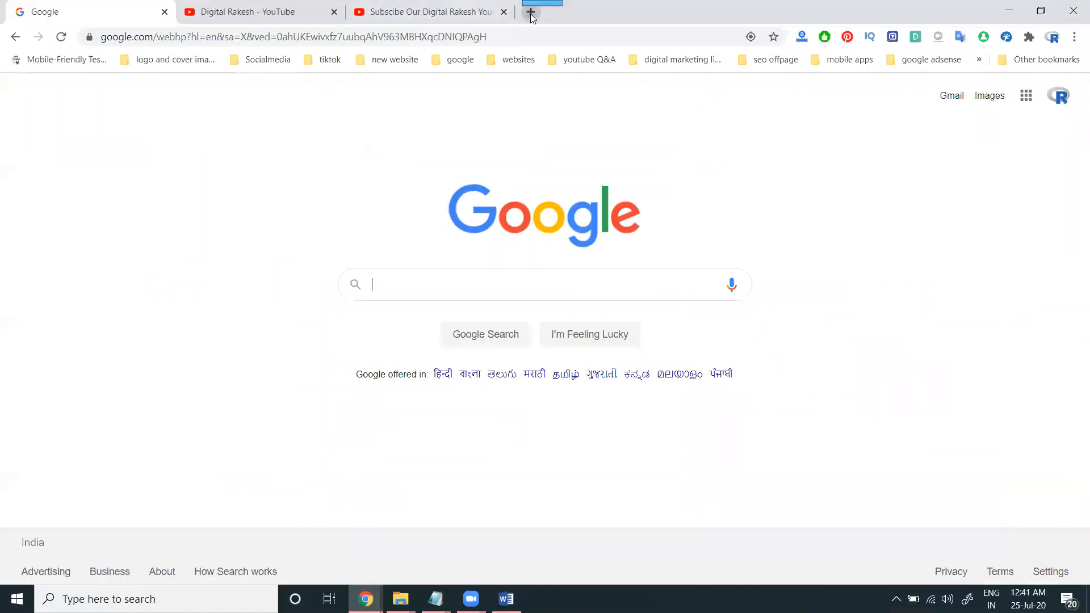
{"action": "left_click", "coordinate": [530, 14]}
{"action": "type", "text": "can"}
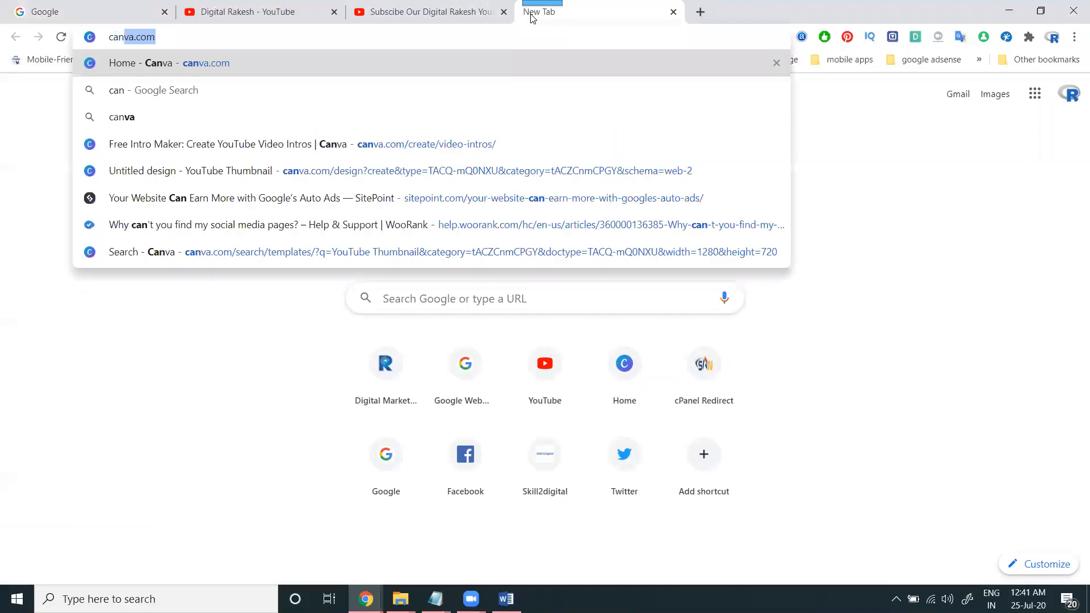
{"action": "key", "text": "Return"}
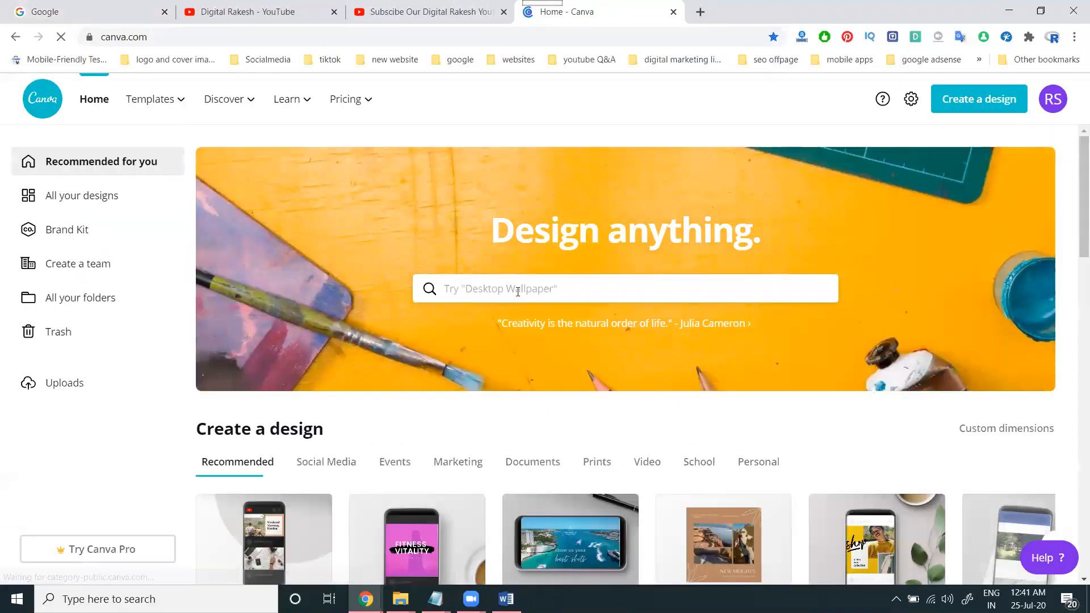
Step: Search Canva for 'mobile app' and browse the available design types
{"action": "left_click", "coordinate": [517, 289]}
{"action": "type", "text": "app"}
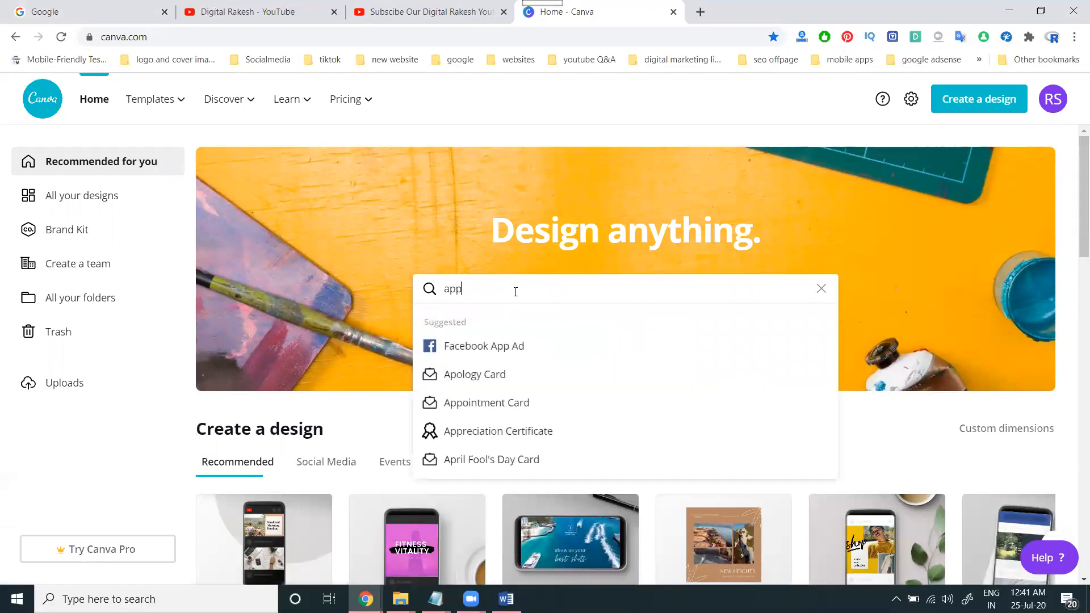
{"action": "key", "text": "BackSpace"}
{"action": "key", "text": "BackSpace"}
{"action": "key", "text": "BackSpace"}
{"action": "type", "text": "mobile app"}
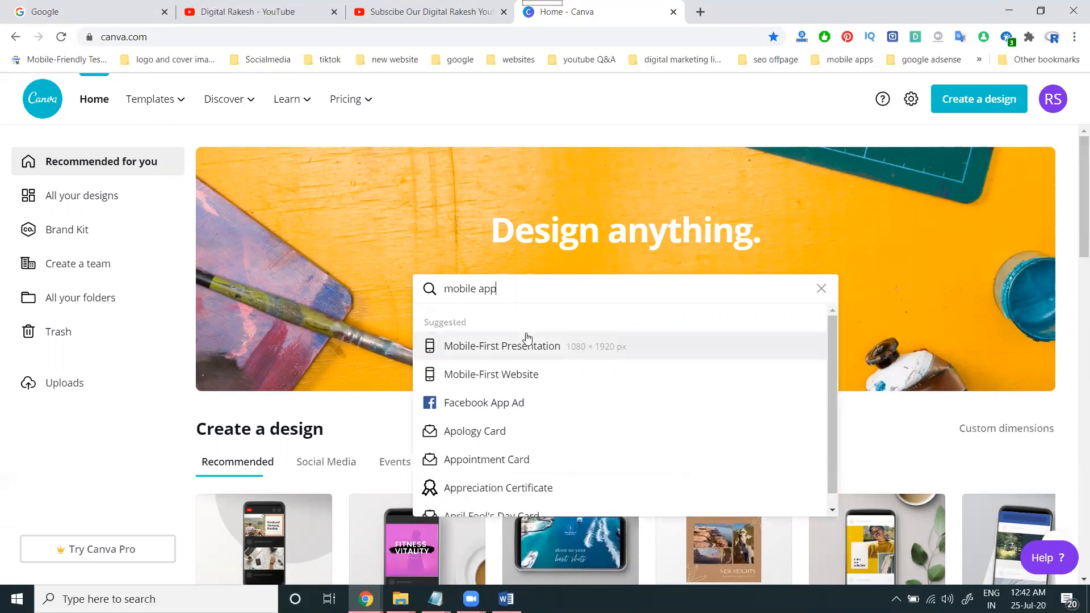
{"action": "scroll", "coordinate": [553, 389], "scroll_direction": "down", "scroll_amount": 1}
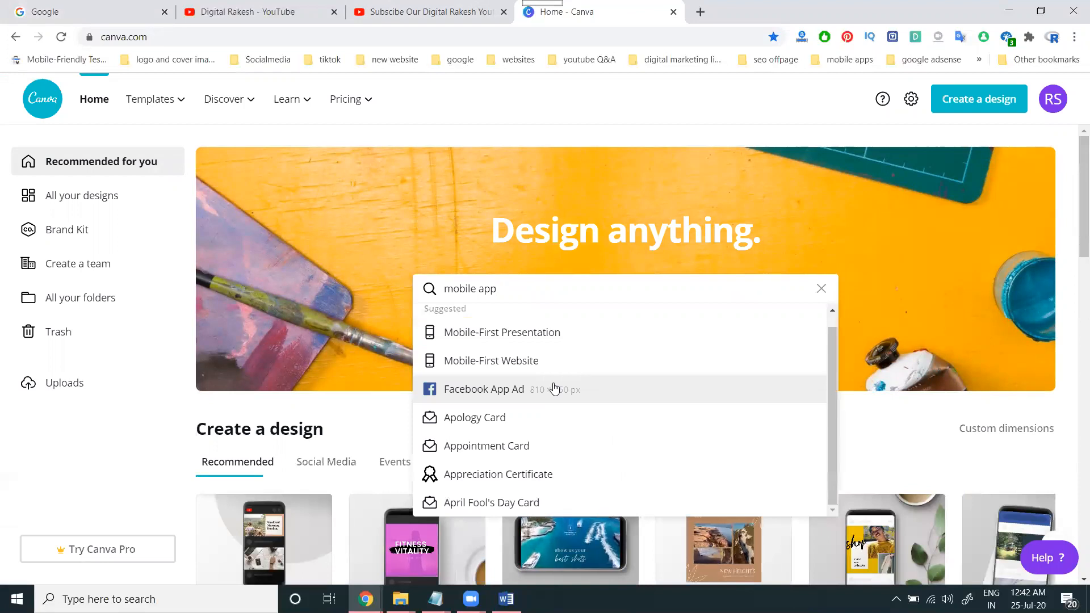
{"action": "scroll", "coordinate": [1052, 322], "scroll_direction": "down", "scroll_amount": 5}
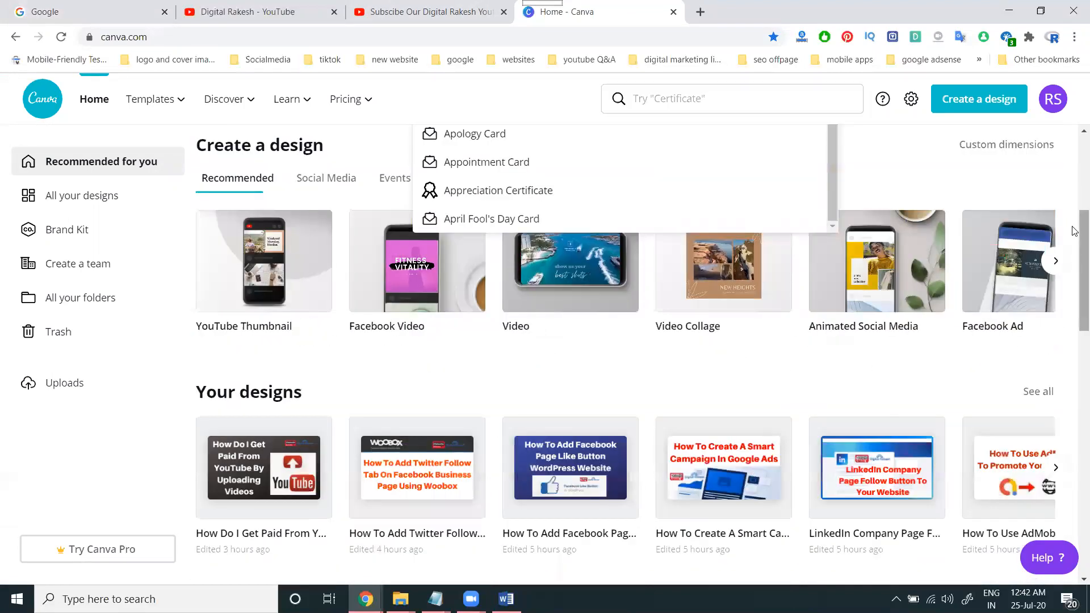
{"action": "left_click", "coordinate": [1054, 261]}
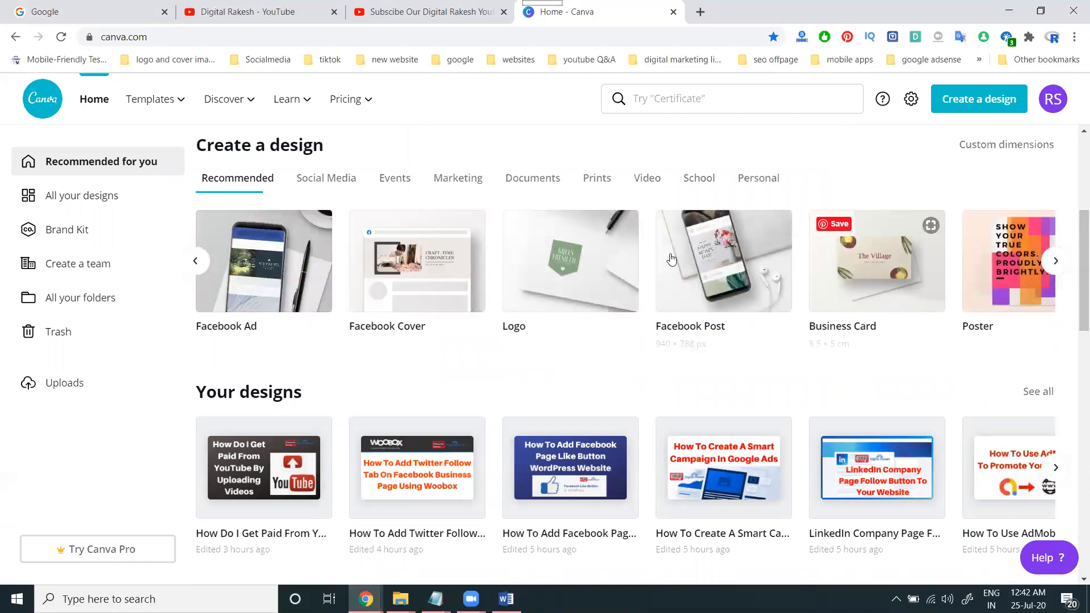
Step: Return to the Andromo project window
{"action": "mouse_move", "coordinate": [435, 512]}
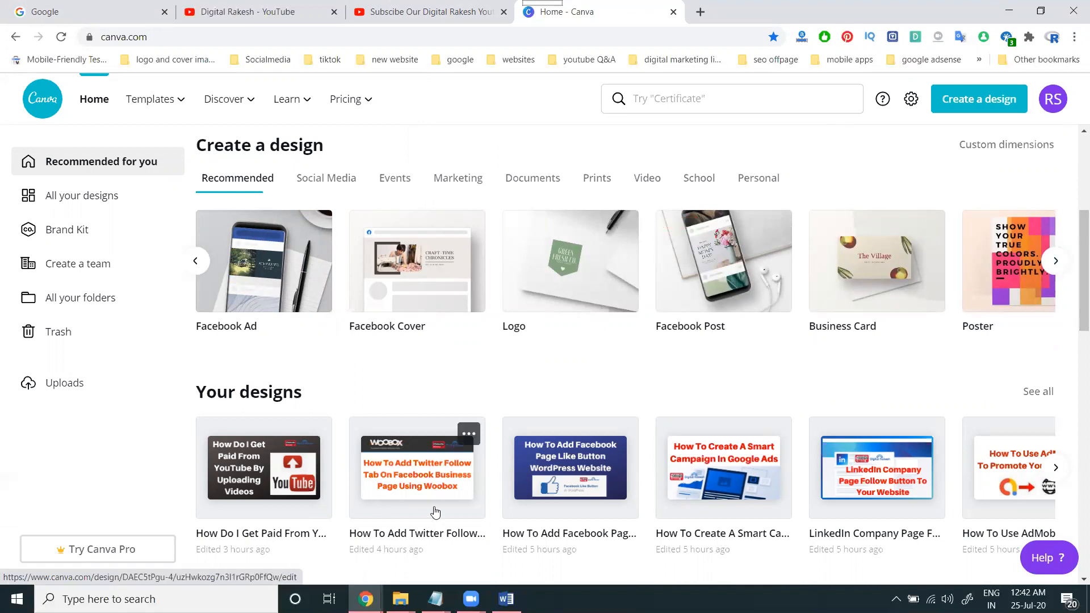
{"action": "mouse_move", "coordinate": [366, 599]}
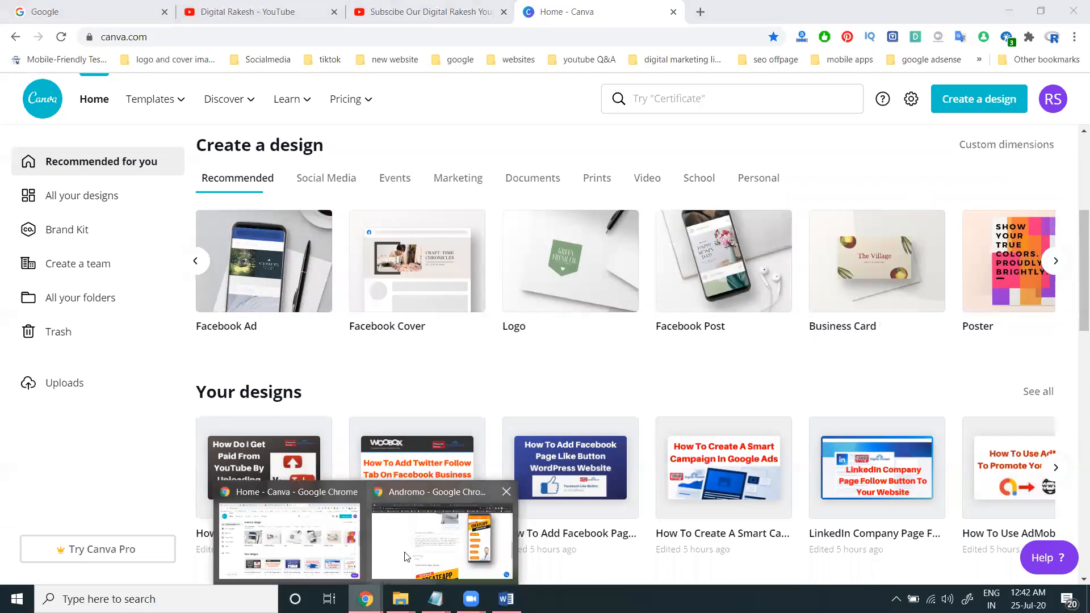
{"action": "left_click", "coordinate": [404, 552]}
Step: Try a 3:1 feature image aspect ratio, revert to 16:9, and remove the CREATEAPP feature image
{"action": "scroll", "coordinate": [441, 357], "scroll_direction": "down", "scroll_amount": 5}
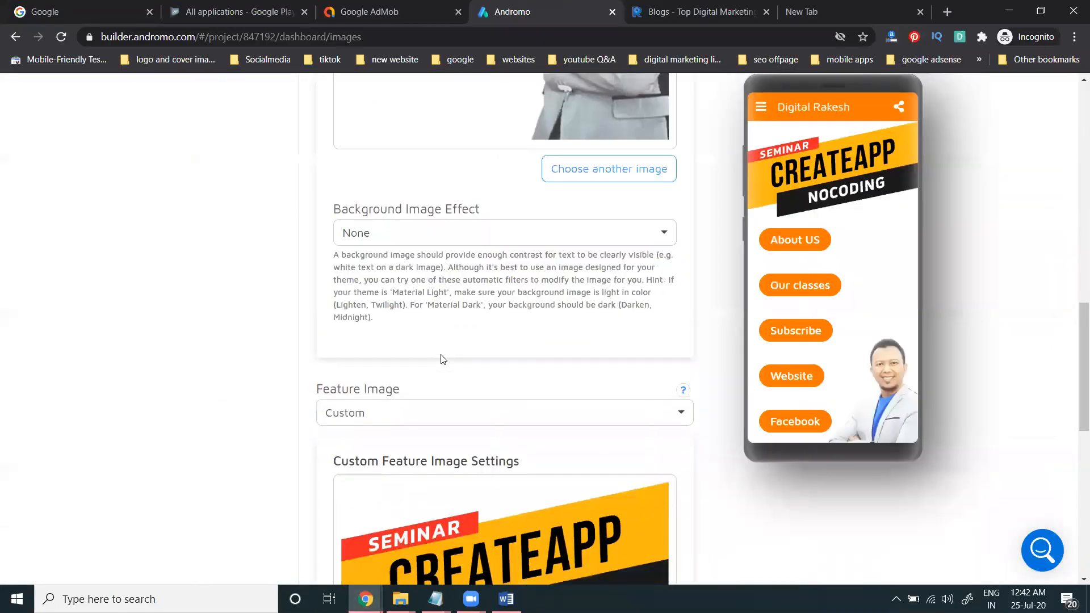
{"action": "left_click", "coordinate": [383, 496]}
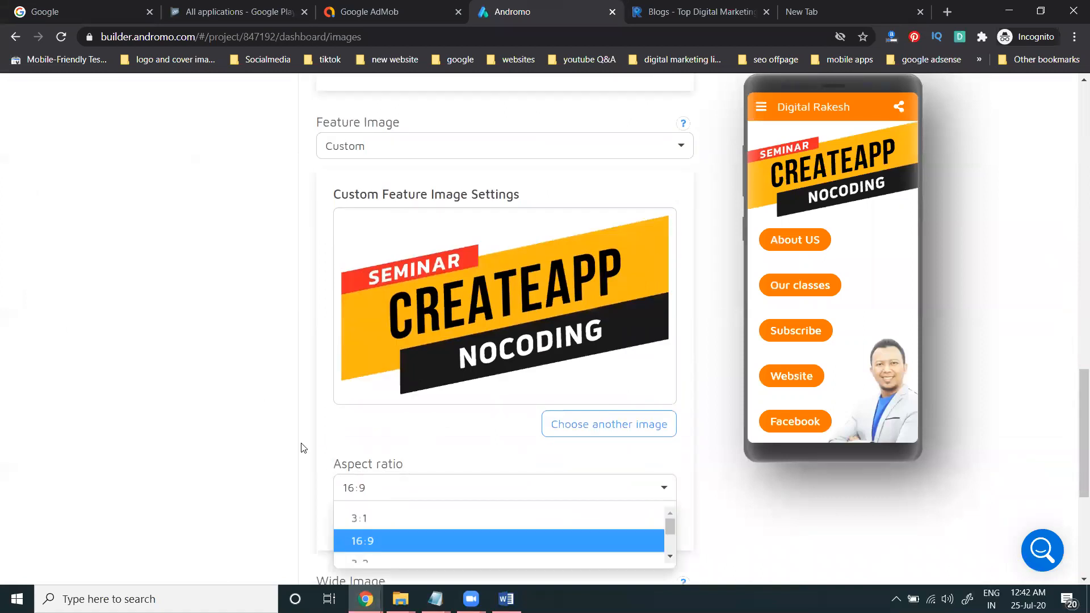
{"action": "scroll", "coordinate": [300, 443], "scroll_direction": "down", "scroll_amount": 1}
{"action": "left_click", "coordinate": [378, 445]}
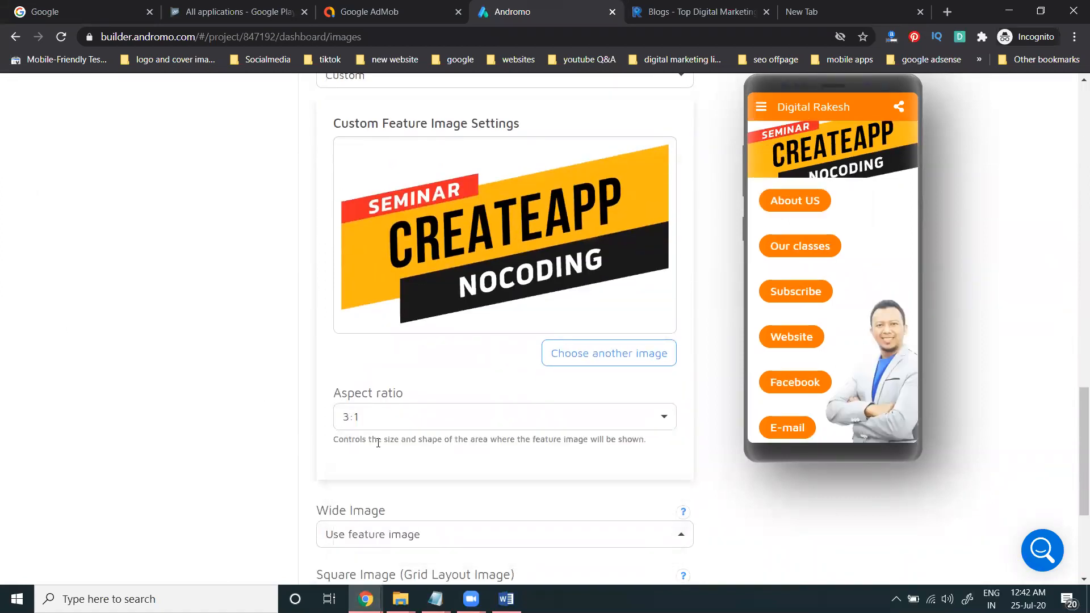
{"action": "left_click", "coordinate": [383, 420]}
{"action": "left_click", "coordinate": [378, 469]}
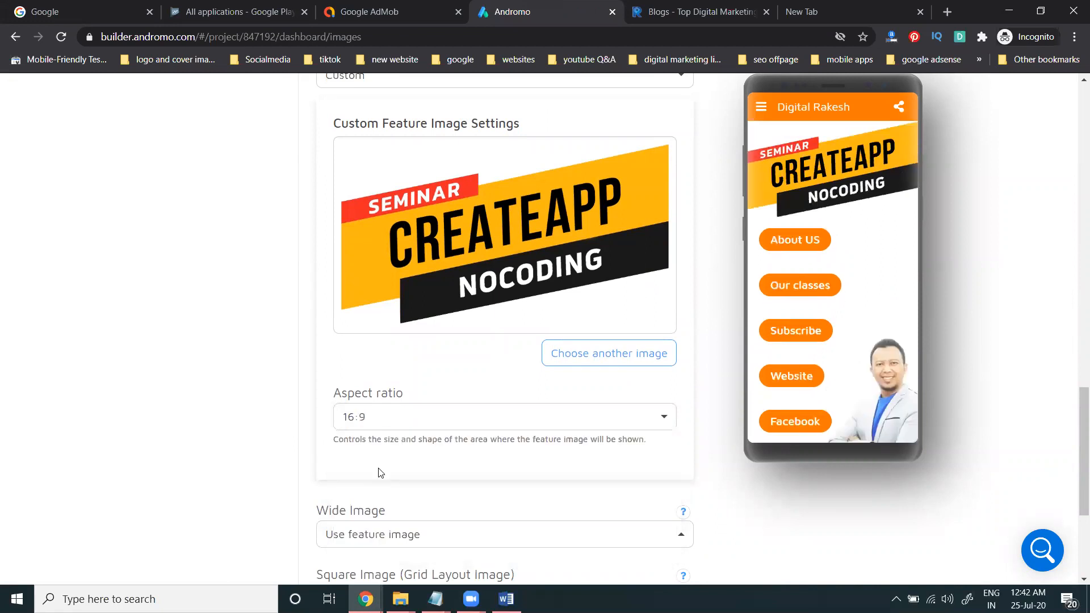
{"action": "scroll", "coordinate": [210, 395], "scroll_direction": "down", "scroll_amount": 1}
{"action": "scroll", "coordinate": [209, 396], "scroll_direction": "down", "scroll_amount": 3}
{"action": "scroll", "coordinate": [211, 395], "scroll_direction": "up", "scroll_amount": 3}
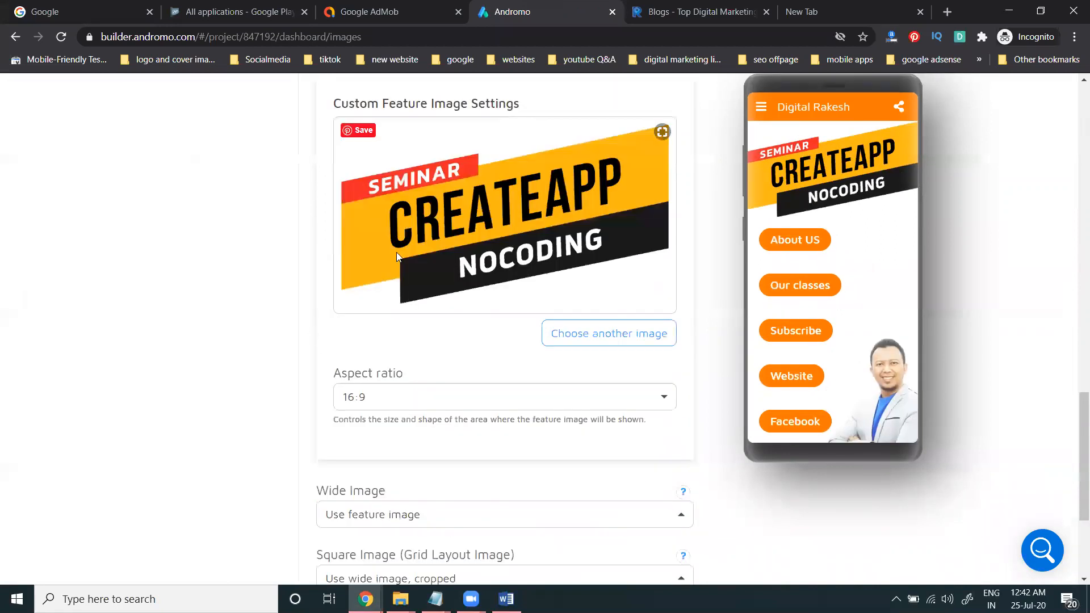
{"action": "left_click", "coordinate": [593, 340]}
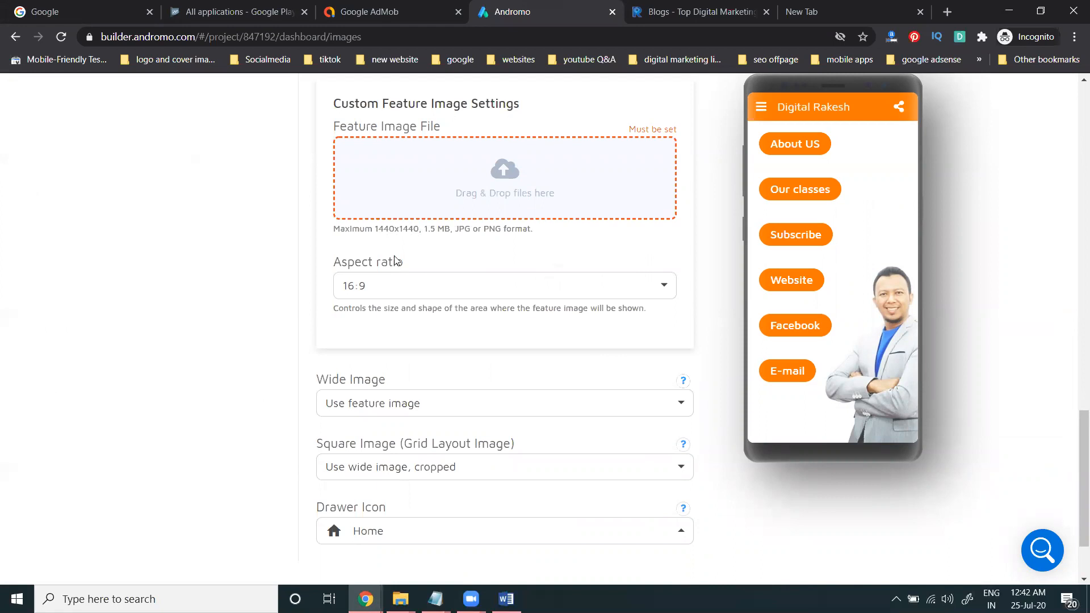
Step: In Canva, create a new custom-size design of 1440 × 1400 px
{"action": "mouse_move", "coordinate": [366, 599]}
{"action": "left_click", "coordinate": [283, 534]}
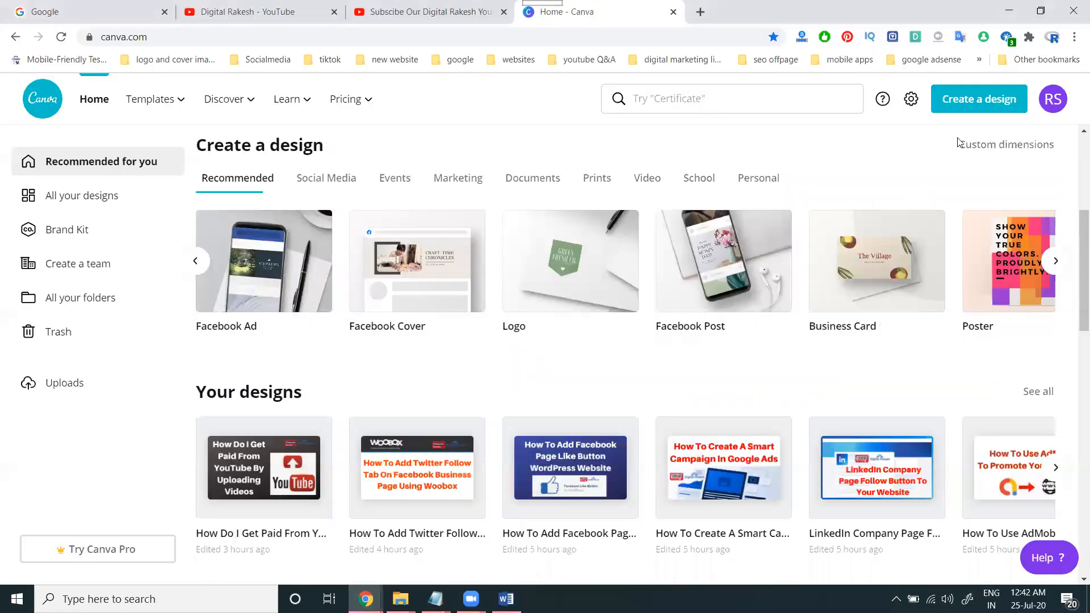
{"action": "left_click", "coordinate": [974, 146]}
{"action": "type", "text": "1440"}
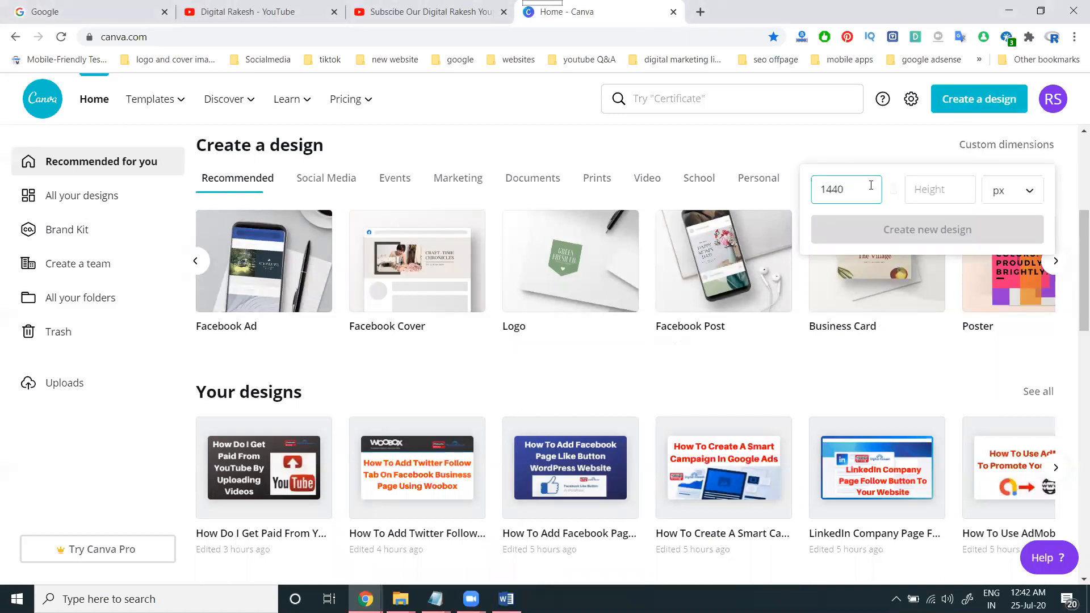
{"action": "key", "text": "Tab"}
{"action": "type", "text": "140"}
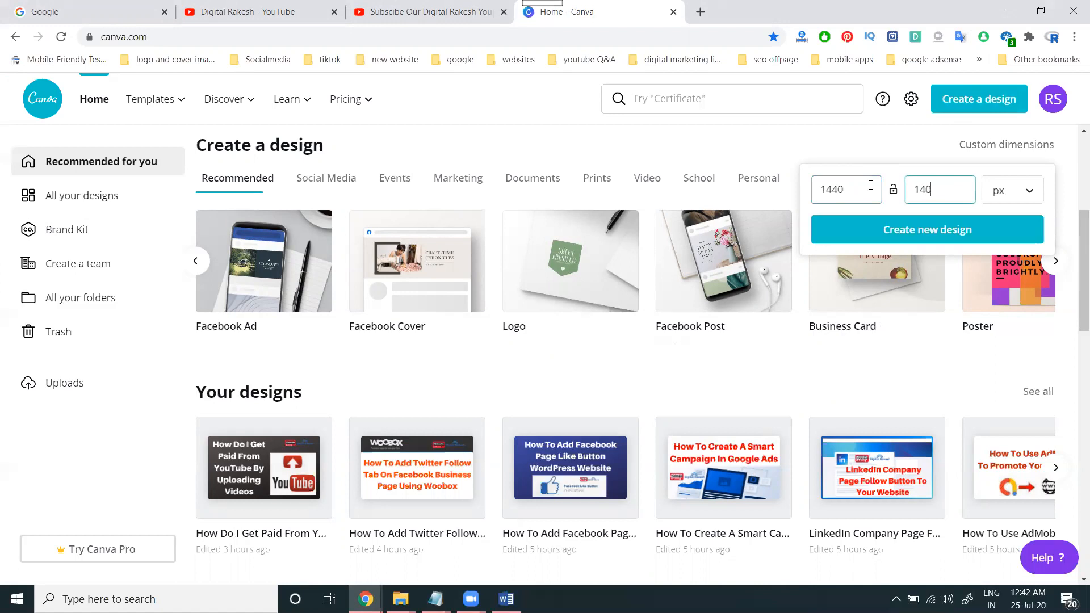
{"action": "left_click", "coordinate": [854, 231]}
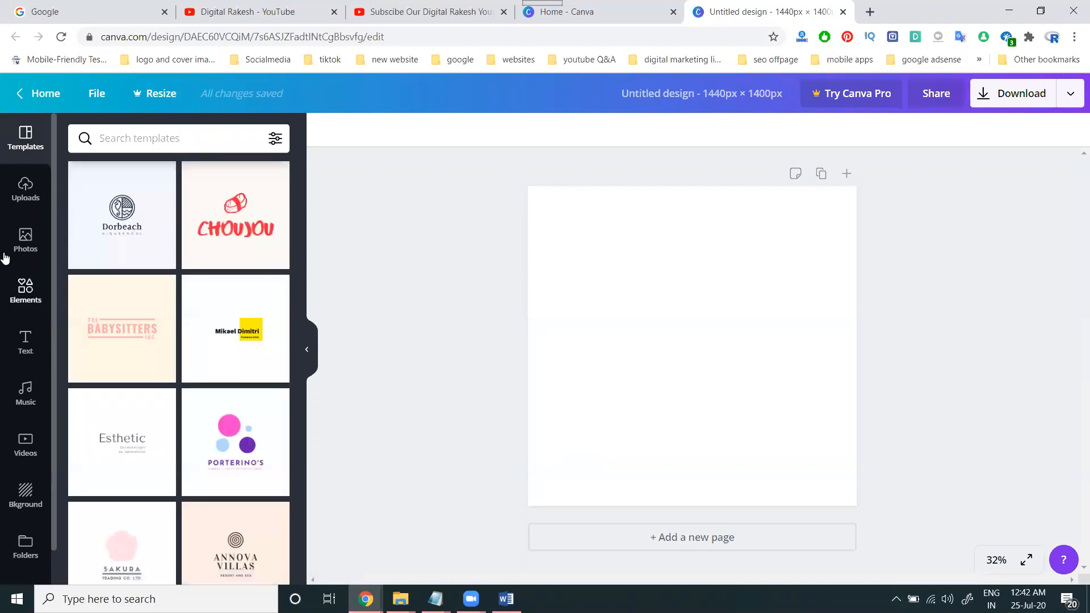
Step: Place the uploaded Subscribe/Digital Rakesh logo and enlarge it to span the page width
{"action": "left_click", "coordinate": [25, 193]}
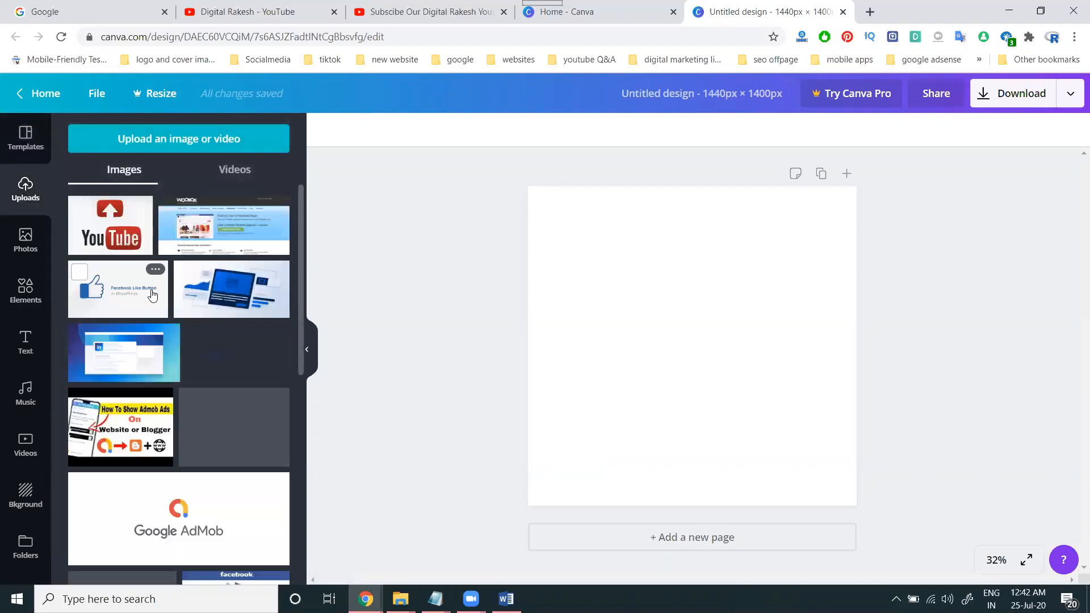
{"action": "scroll", "coordinate": [172, 331], "scroll_direction": "down", "scroll_amount": 10}
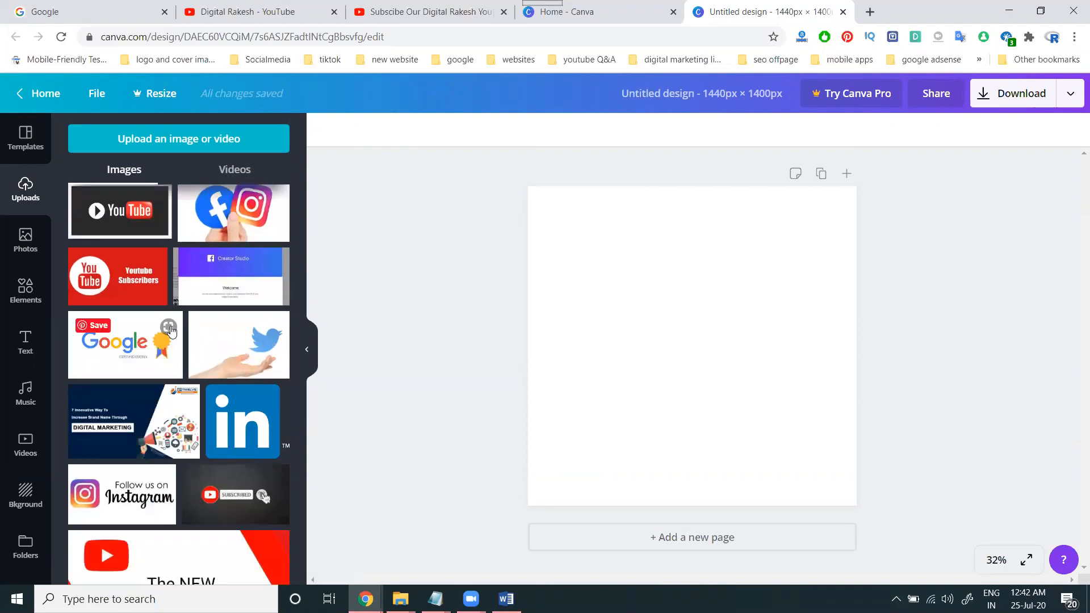
{"action": "scroll", "coordinate": [187, 335], "scroll_direction": "down", "scroll_amount": 6}
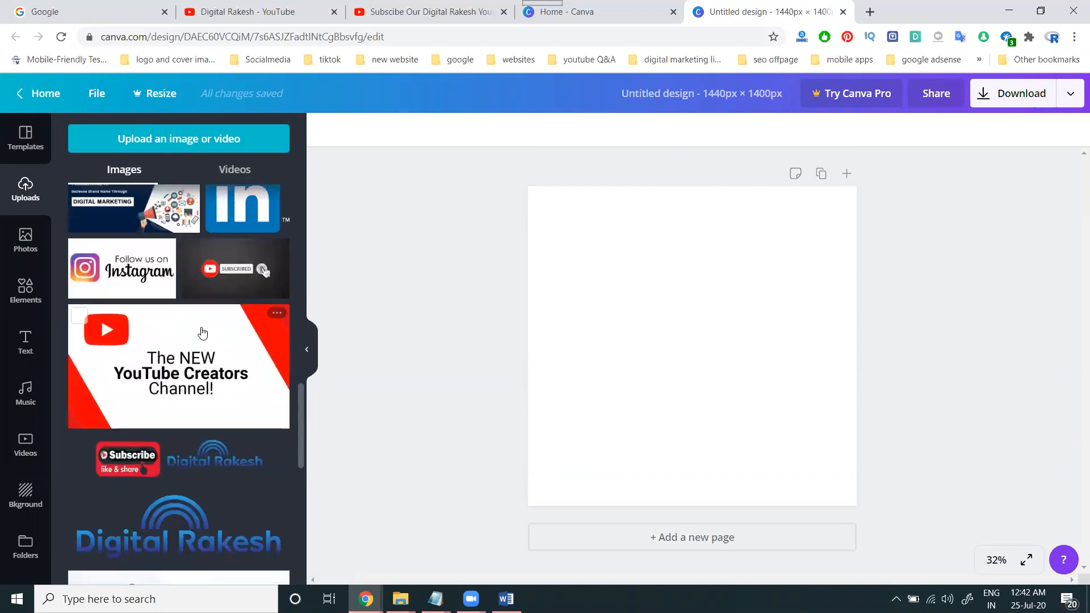
{"action": "left_click", "coordinate": [196, 341]}
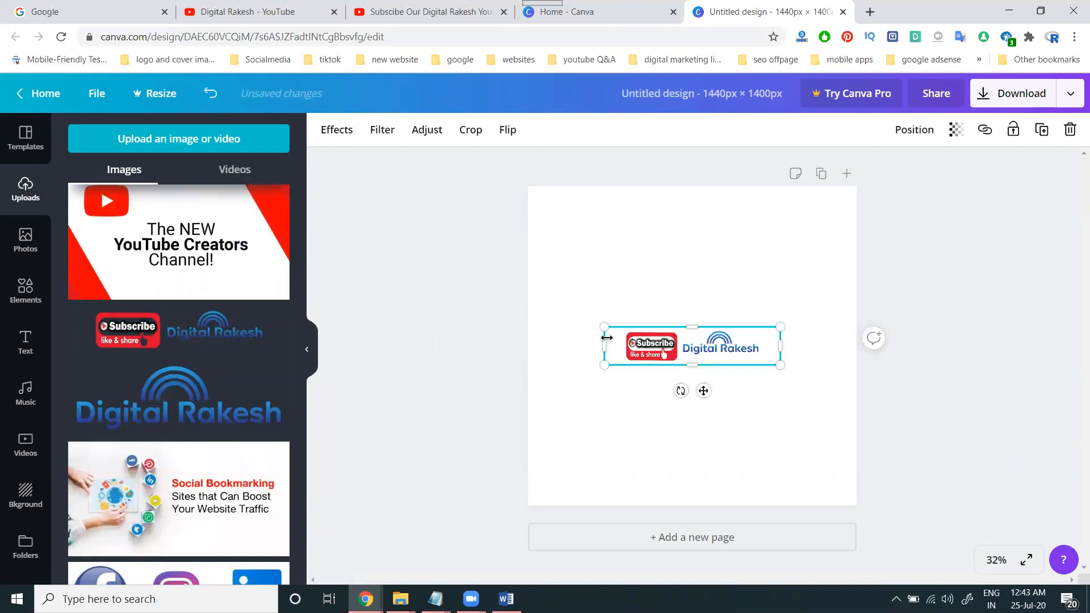
{"action": "left_click_drag", "start_coordinate": [603, 326], "coordinate": [528, 310]}
{"action": "left_click_drag", "start_coordinate": [803, 366], "coordinate": [846, 379]}
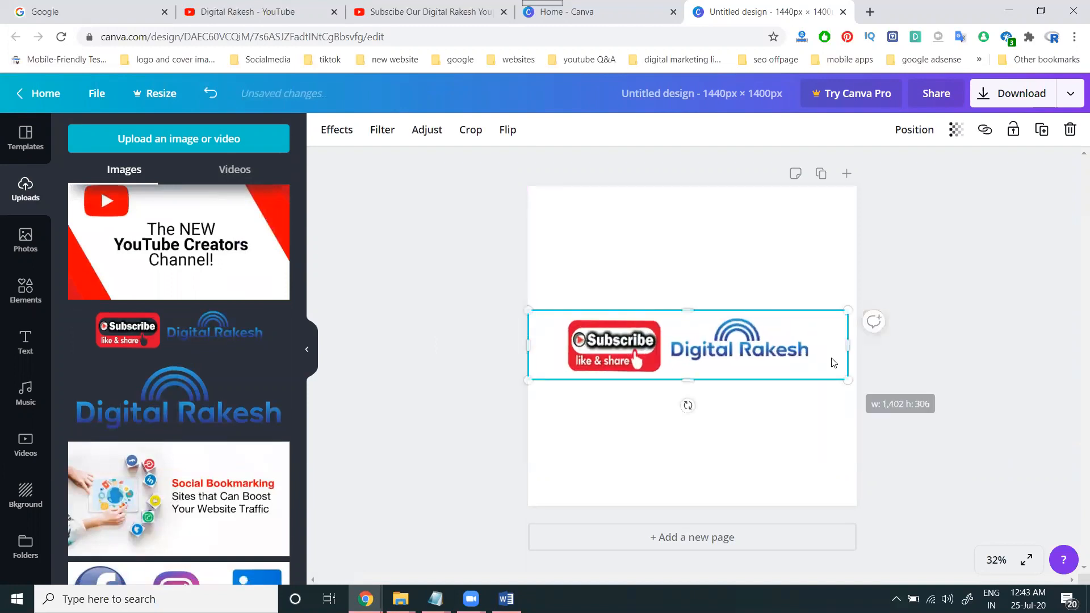
Step: Download the design as a JPG file
{"action": "left_click", "coordinate": [997, 106]}
{"action": "left_click", "coordinate": [961, 191]}
{"action": "left_click", "coordinate": [949, 233]}
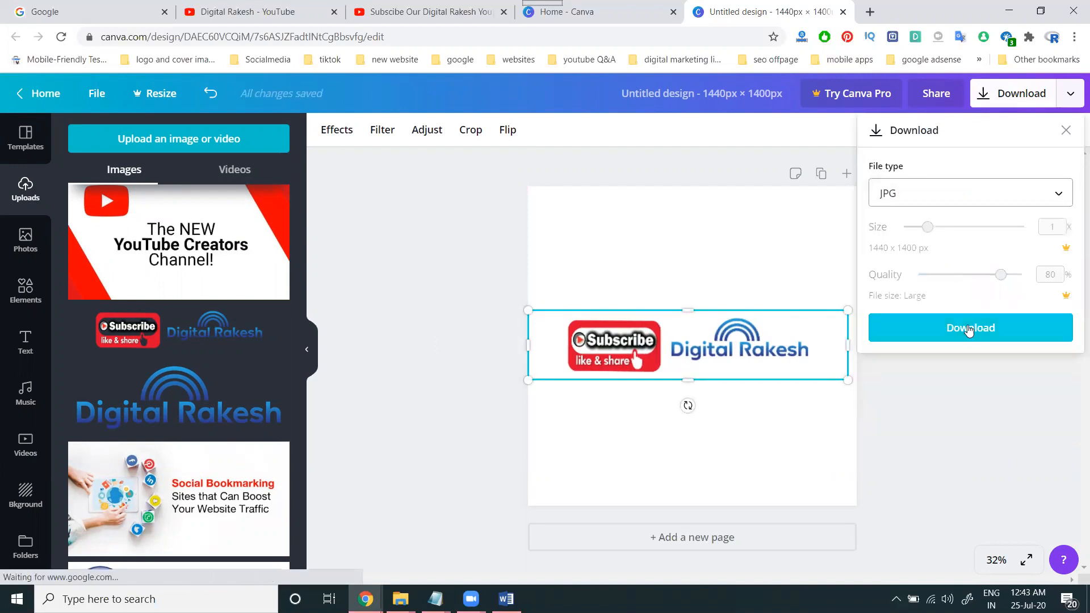
{"action": "left_click", "coordinate": [968, 331]}
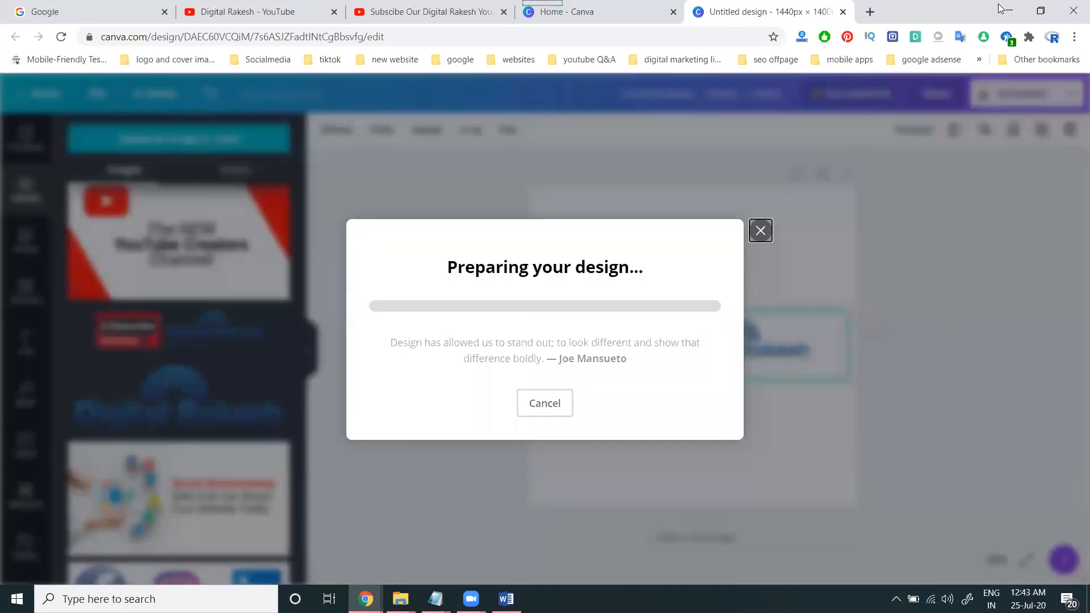
{"action": "left_click", "coordinate": [1002, 9]}
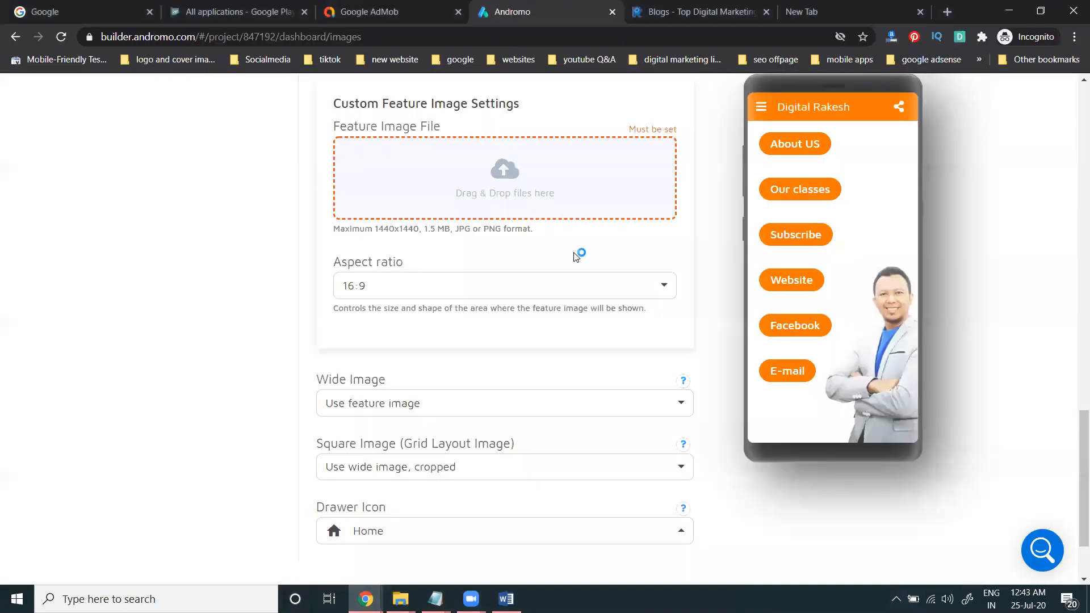
Step: Upload 'Untitled design (1)' from DATA (G:)\new downloads as the custom feature image
{"action": "left_click", "coordinate": [511, 177]}
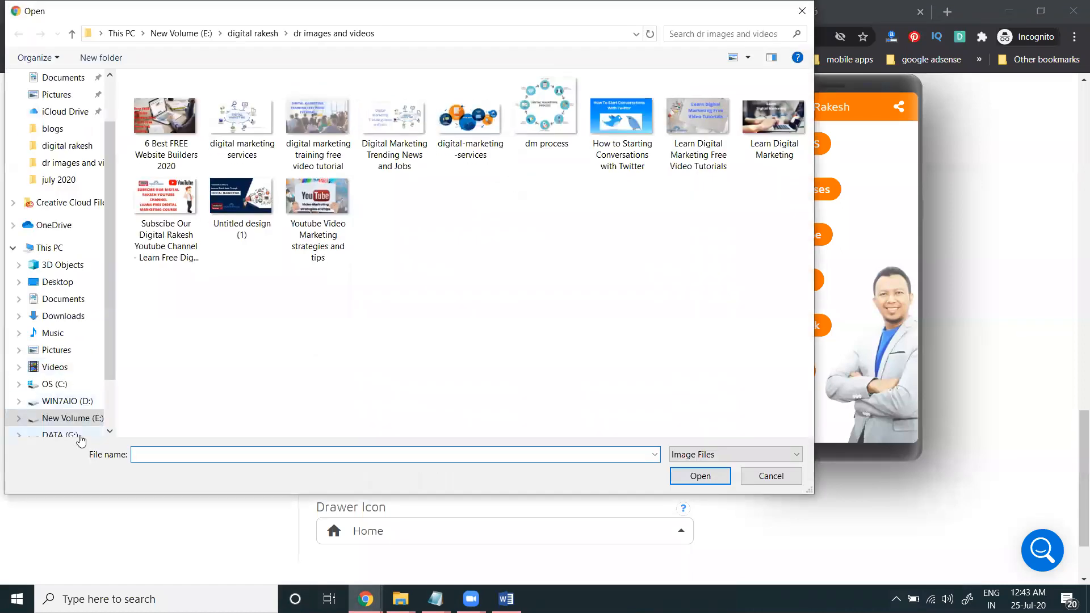
{"action": "left_click", "coordinate": [76, 436]}
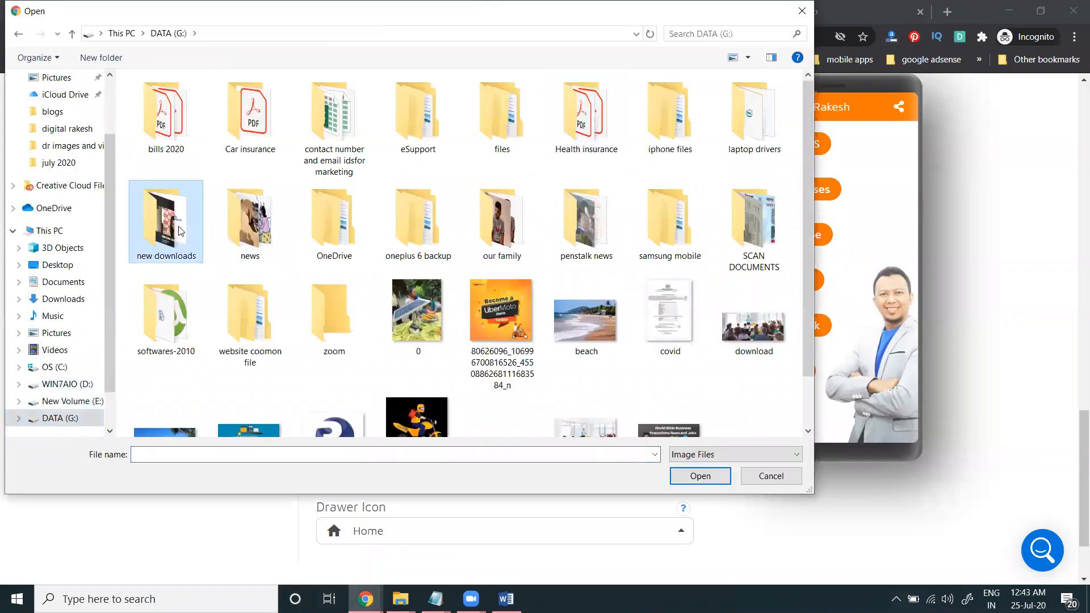
{"action": "double_click", "coordinate": [166, 216]}
{"action": "scroll", "coordinate": [432, 260], "scroll_direction": "down", "scroll_amount": 3}
{"action": "double_click", "coordinate": [341, 368]}
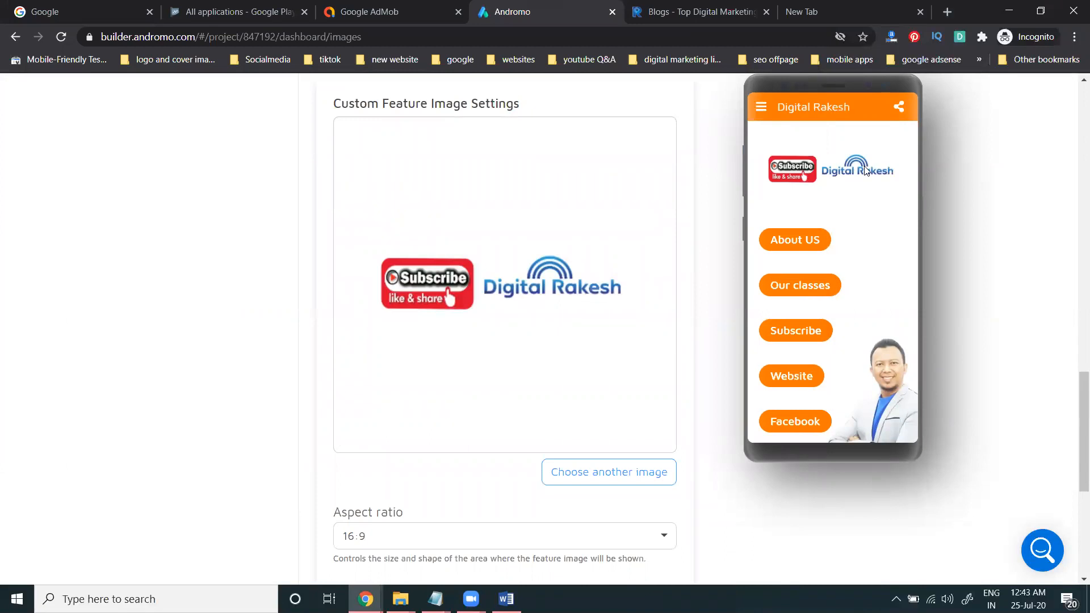
{"action": "scroll", "coordinate": [655, 365], "scroll_direction": "down", "scroll_amount": 3}
{"action": "scroll", "coordinate": [656, 363], "scroll_direction": "up", "scroll_amount": 10}
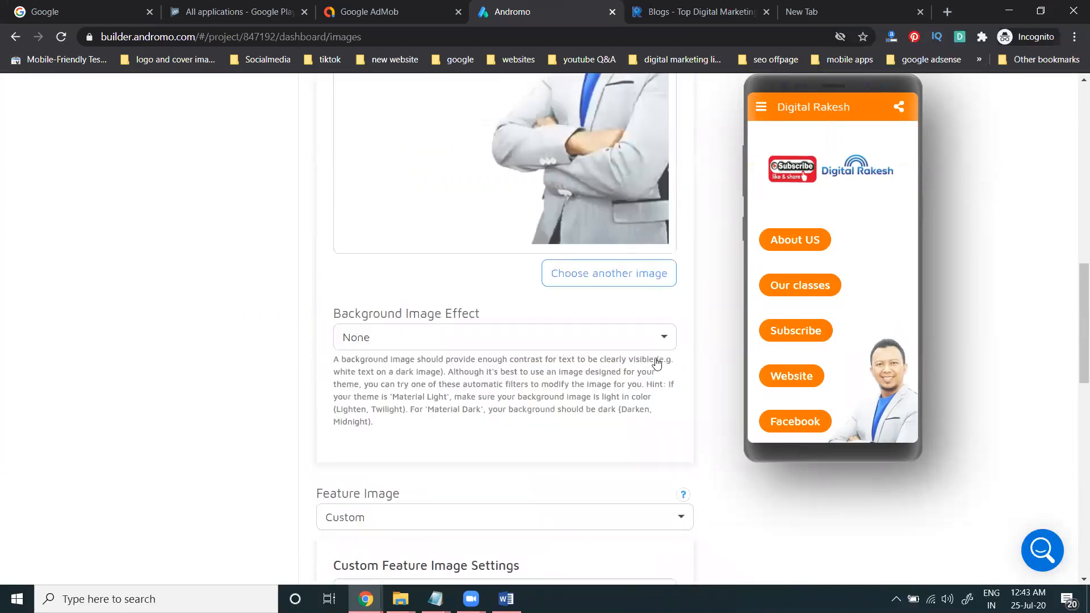
{"action": "scroll", "coordinate": [630, 329], "scroll_direction": "down", "scroll_amount": 8}
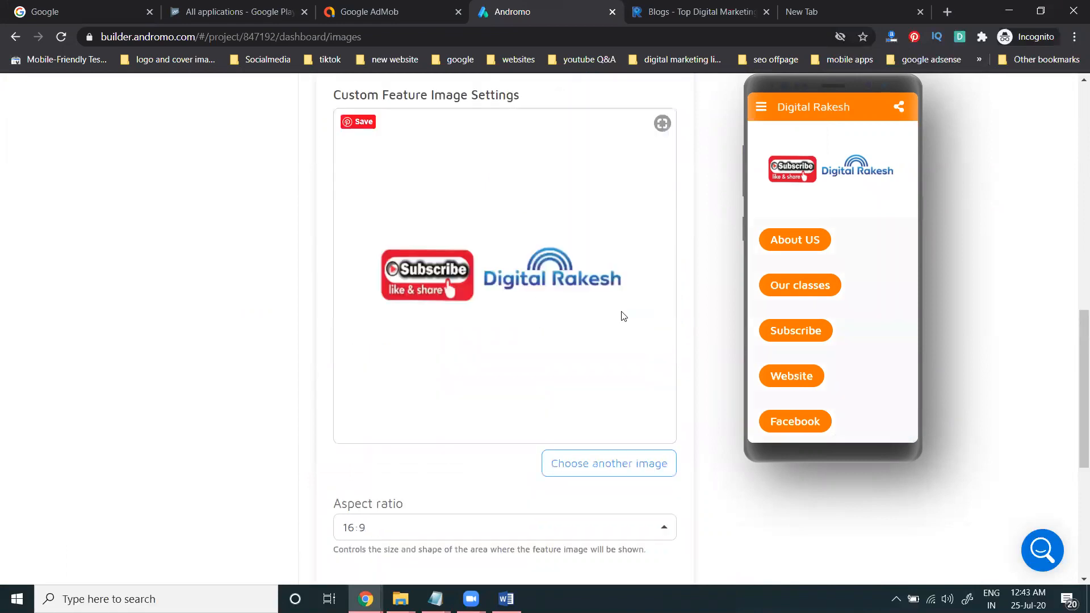
{"action": "scroll", "coordinate": [616, 316], "scroll_direction": "up", "scroll_amount": 10}
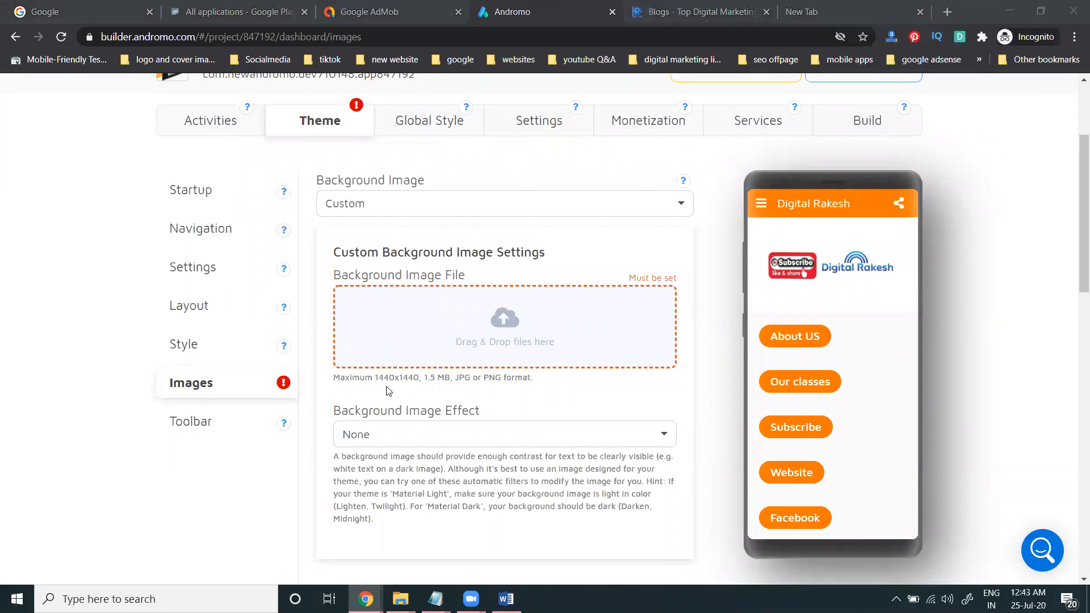
{"action": "key", "text": "alt+Tab"}
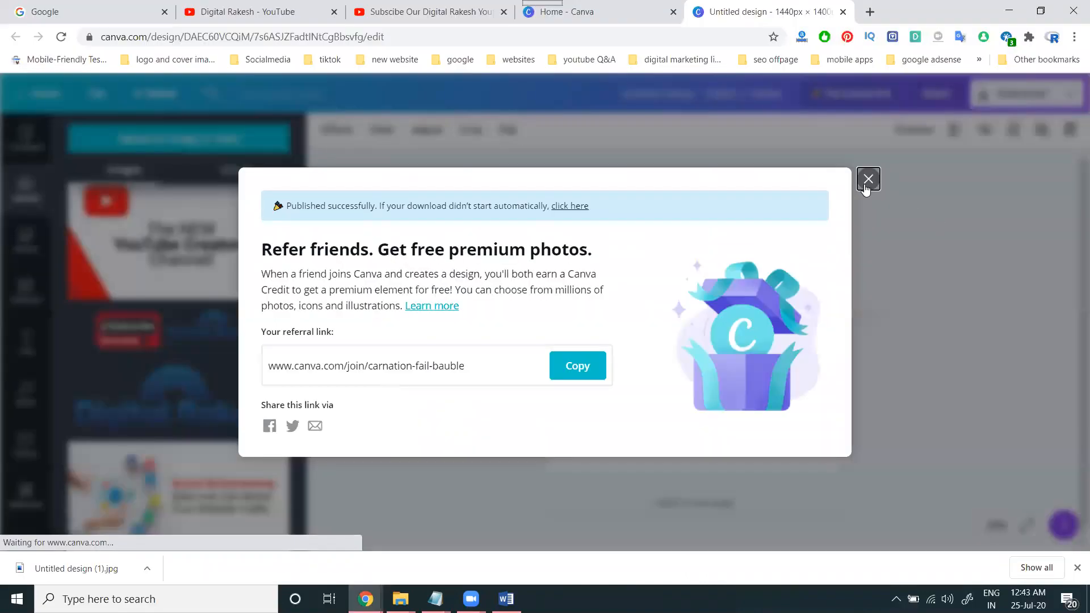
Step: Dismiss the referral popup, then shrink the logo and move it to the lower part of the page
{"action": "left_click", "coordinate": [867, 180]}
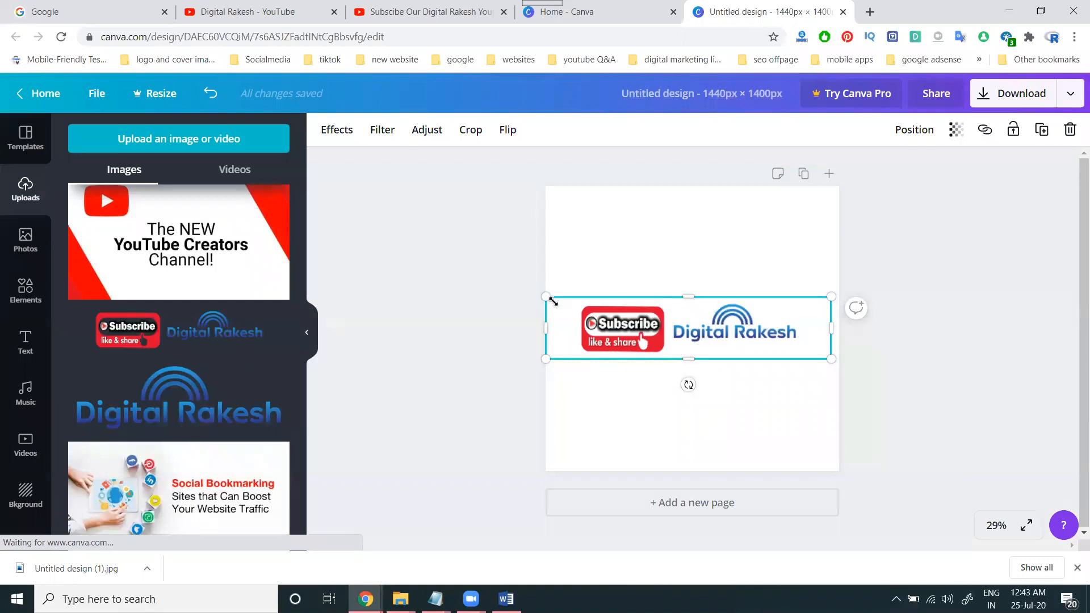
{"action": "left_click_drag", "start_coordinate": [572, 305], "coordinate": [635, 316]}
{"action": "left_click_drag", "start_coordinate": [728, 340], "coordinate": [706, 424]}
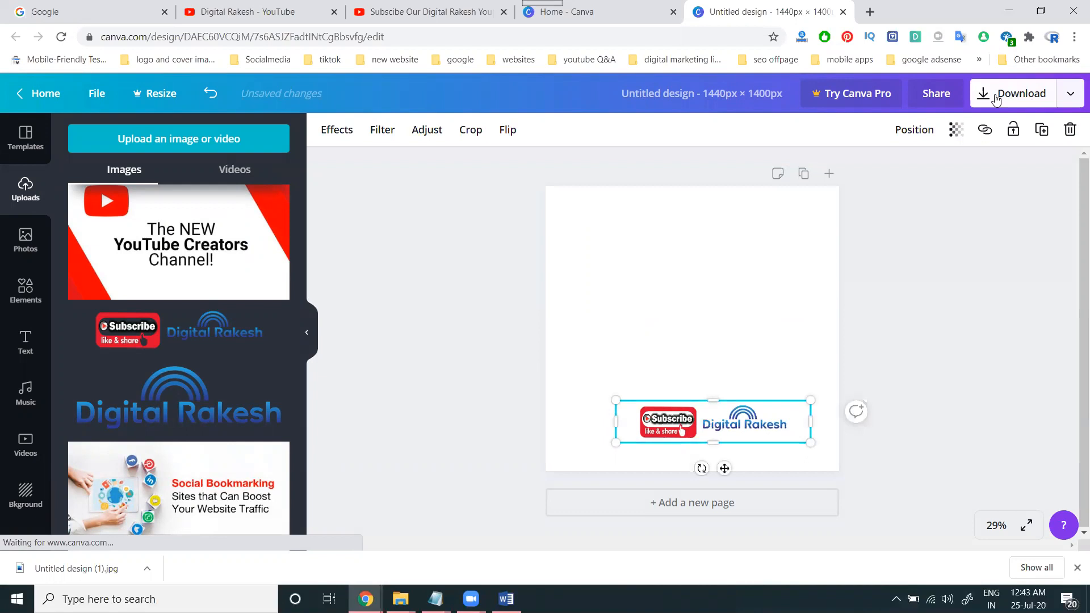
Step: Download the resized Canva design as a JPG
{"action": "left_click", "coordinate": [996, 94]}
{"action": "left_click", "coordinate": [969, 193]}
{"action": "left_click", "coordinate": [908, 237]}
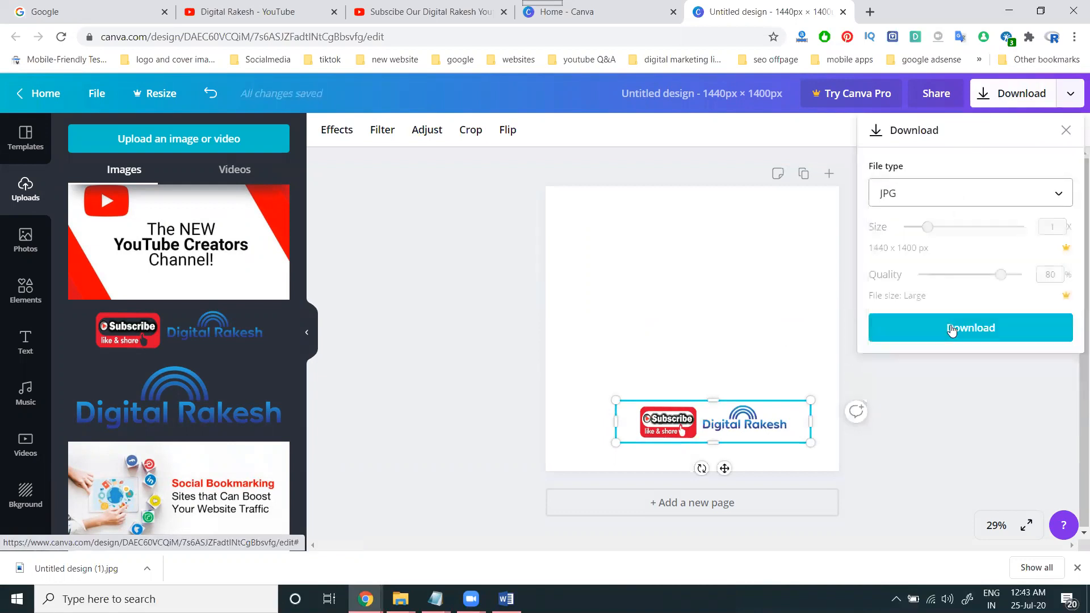
{"action": "left_click", "coordinate": [952, 330]}
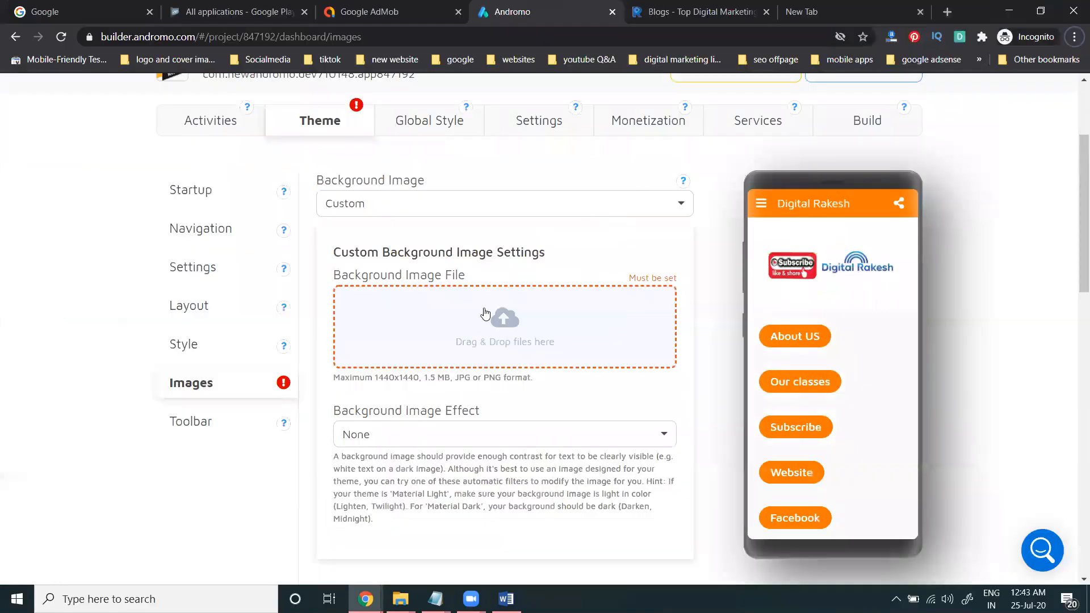
Step: Upload Untitled design (2) as the app's custom background image
{"action": "left_click", "coordinate": [512, 322]}
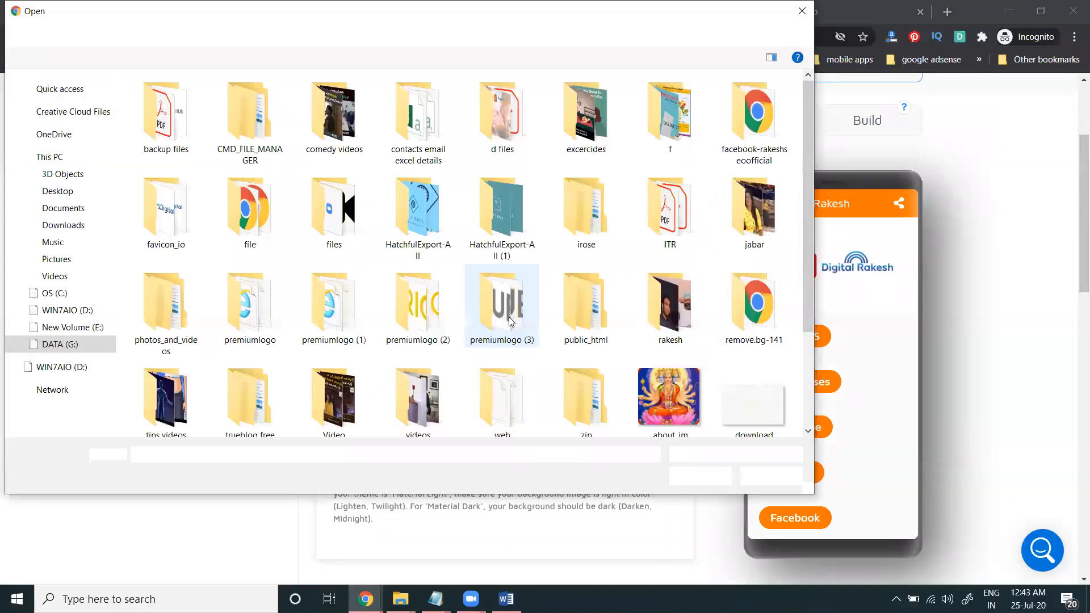
{"action": "scroll", "coordinate": [509, 321], "scroll_direction": "down", "scroll_amount": 3}
{"action": "double_click", "coordinate": [416, 369]}
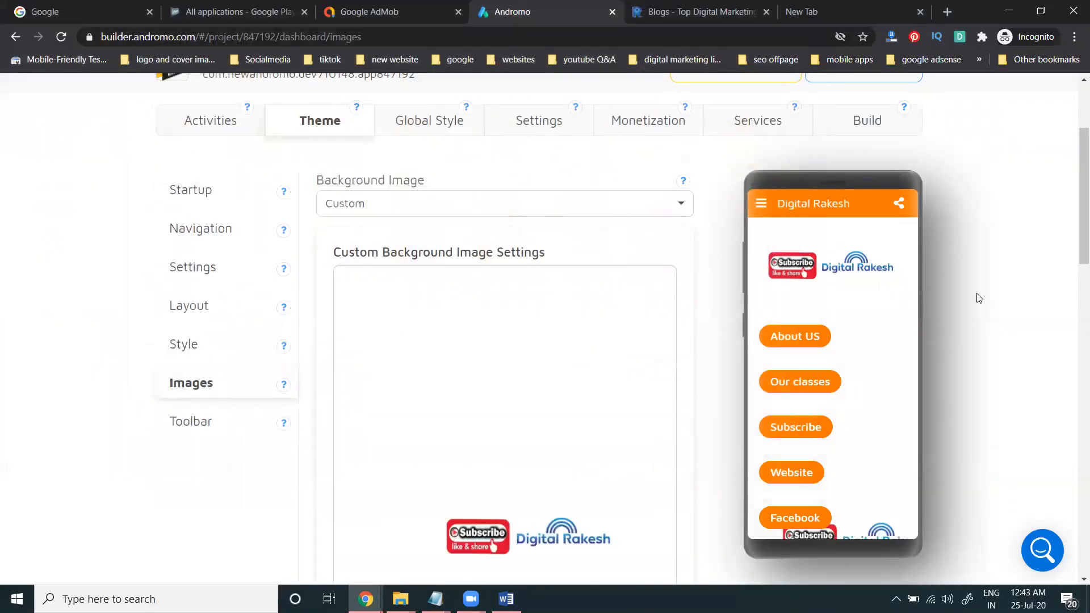
Step: Switch back to the Canva browser window from the taskbar
{"action": "scroll", "coordinate": [625, 291], "scroll_direction": "down", "scroll_amount": 3}
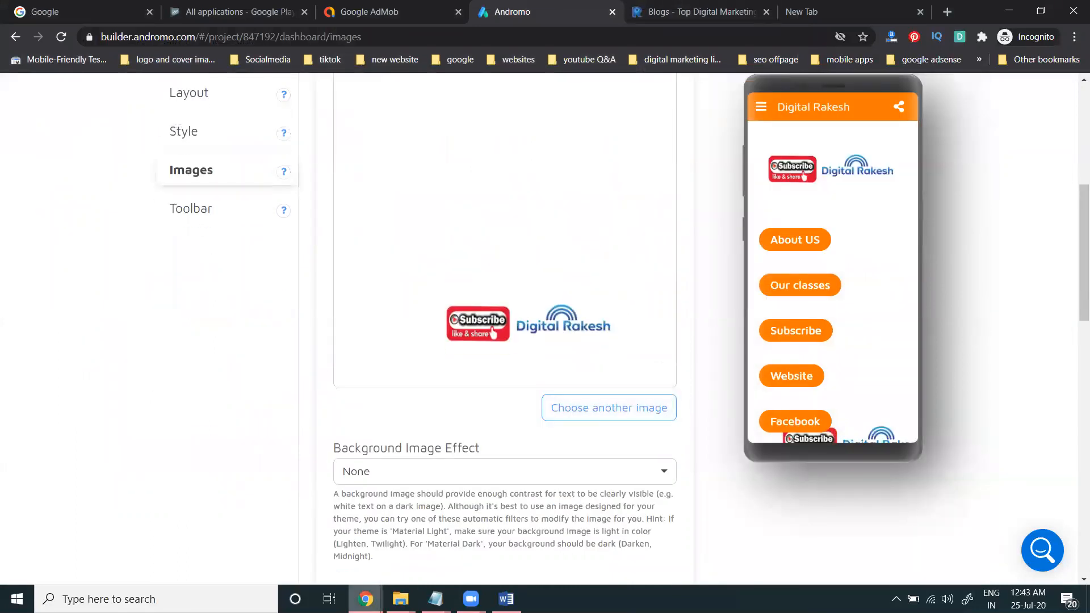
{"action": "left_click", "coordinate": [365, 599]}
{"action": "left_click", "coordinate": [290, 540]}
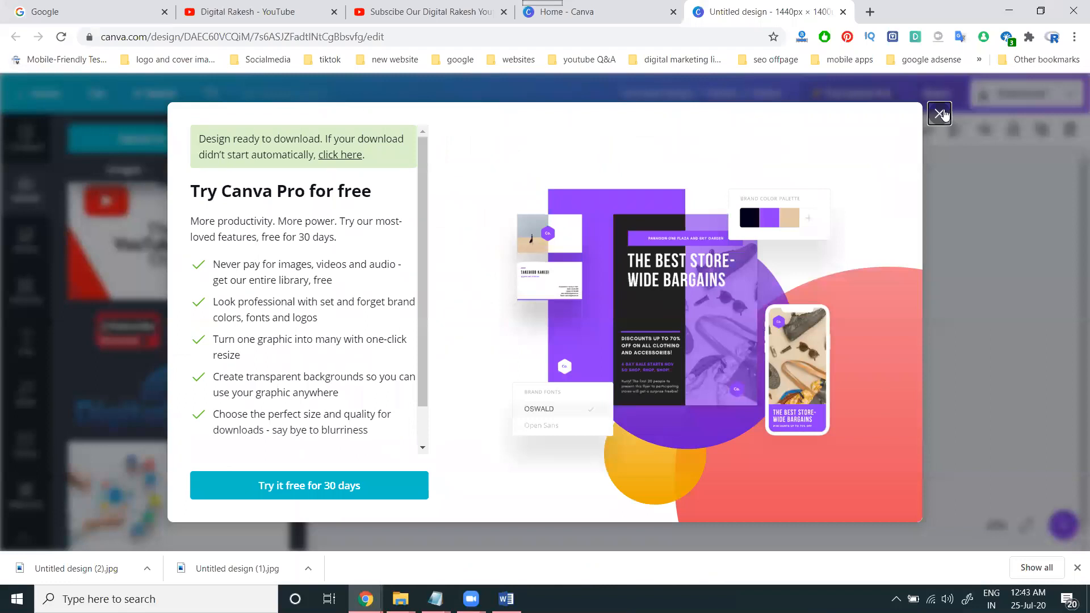
Step: Dismiss the Canva Pro offer, nudge the logo up-right, and download the design as JPG
{"action": "left_click", "coordinate": [925, 134]}
{"action": "left_click_drag", "start_coordinate": [725, 422], "coordinate": [743, 388]}
{"action": "left_click", "coordinate": [988, 102]}
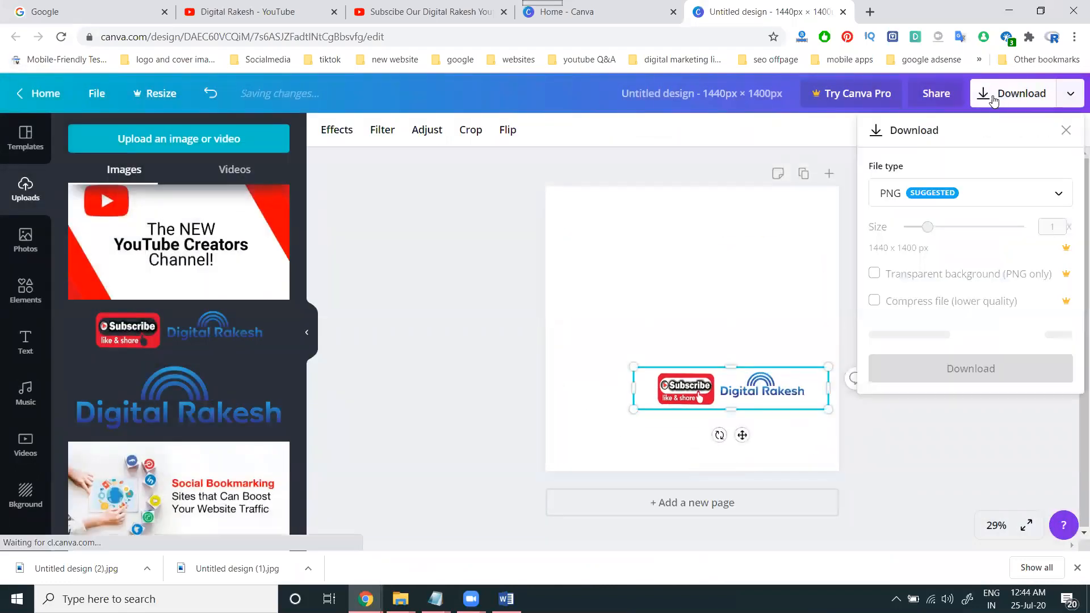
{"action": "left_click", "coordinate": [965, 193]}
{"action": "left_click", "coordinate": [908, 235]}
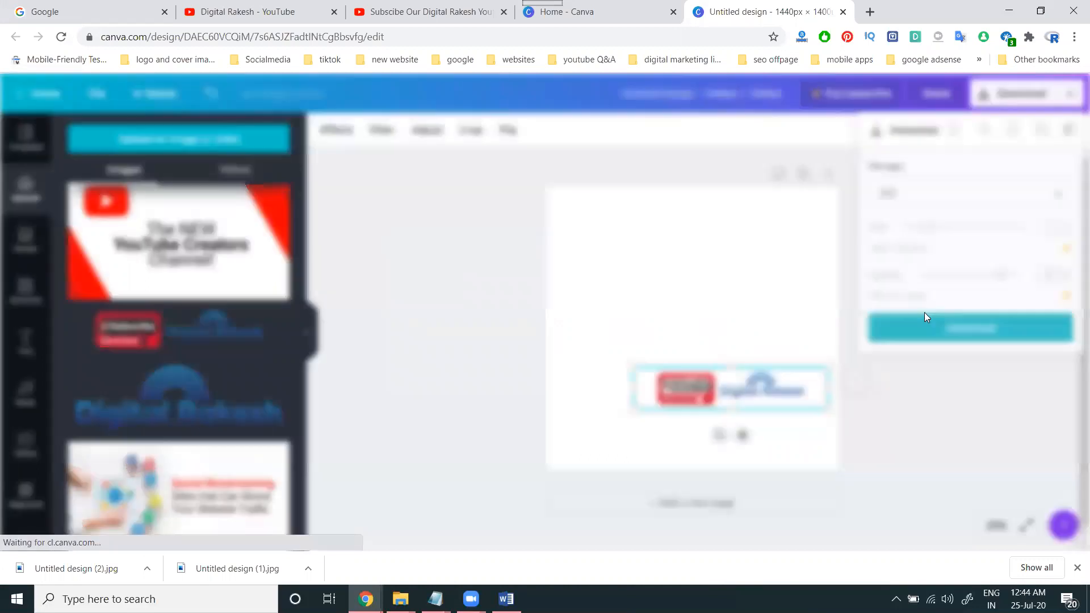
{"action": "left_click", "coordinate": [923, 316]}
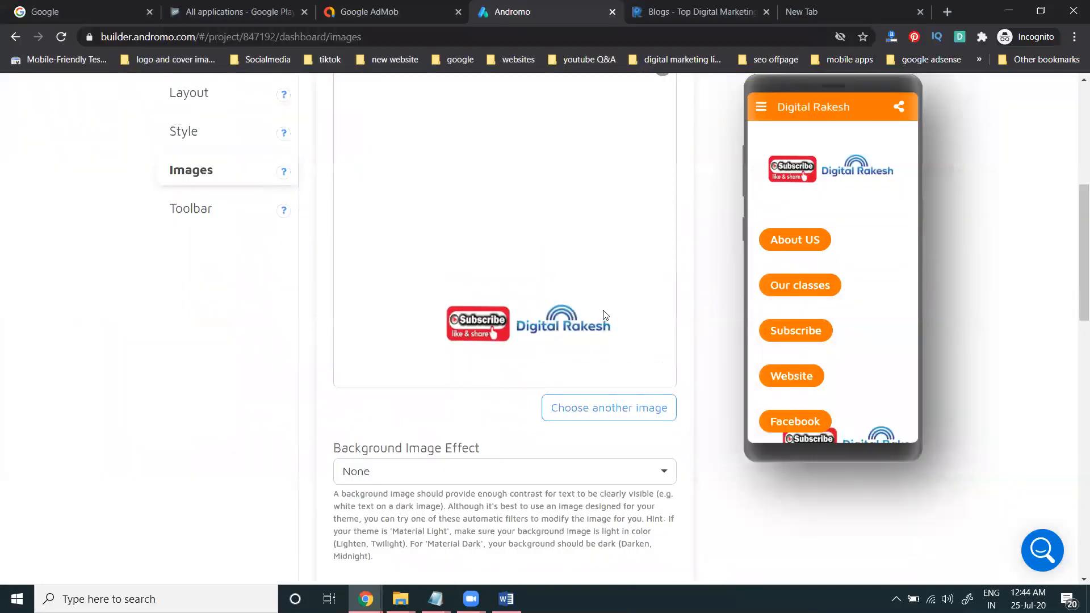
Step: Replace the current background image with Untitled design (3).jpg
{"action": "left_click", "coordinate": [576, 408]}
{"action": "left_click", "coordinate": [509, 133]}
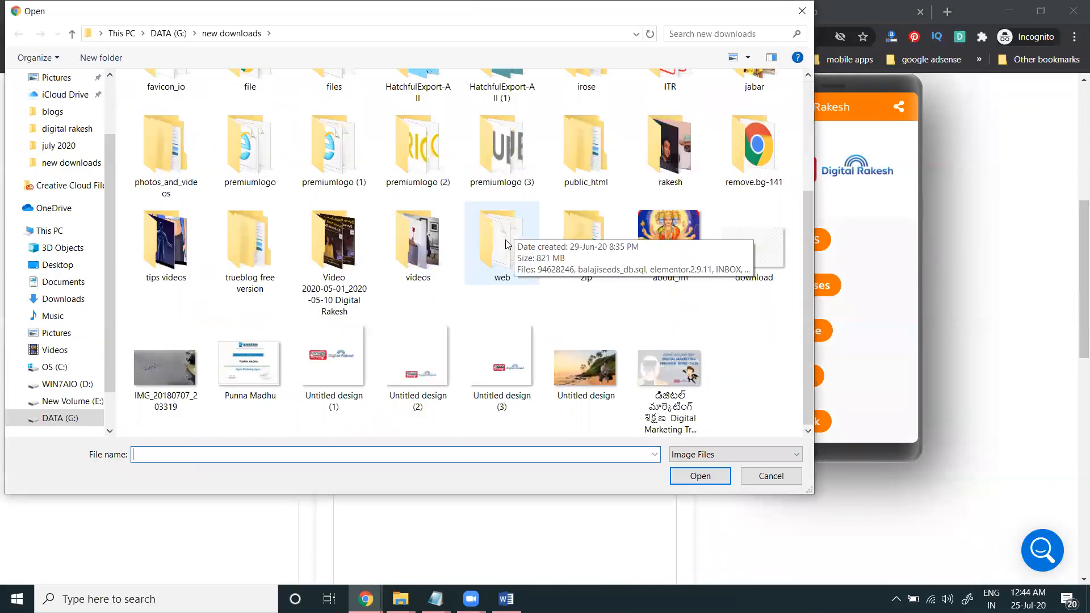
{"action": "double_click", "coordinate": [500, 364]}
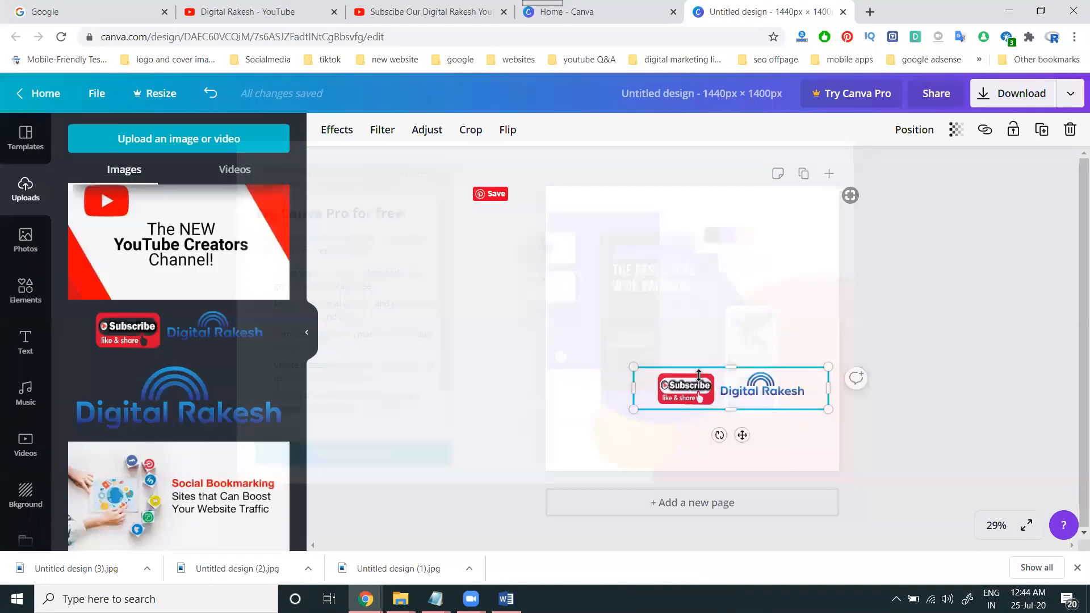
Step: Shrink the Subscribe logo to about 766 × 167 px and shift it right
{"action": "left_click_drag", "start_coordinate": [699, 391], "coordinate": [681, 395]}
{"action": "left_click_drag", "start_coordinate": [616, 370], "coordinate": [632, 373]}
{"action": "left_click_drag", "start_coordinate": [807, 413], "coordinate": [788, 407]}
{"action": "mouse_move", "coordinate": [697, 396]}
{"action": "left_mouse_down"}
{"action": "mouse_move", "coordinate": [708, 393]}
{"action": "mouse_move", "coordinate": [692, 394]}
{"action": "left_mouse_up"}
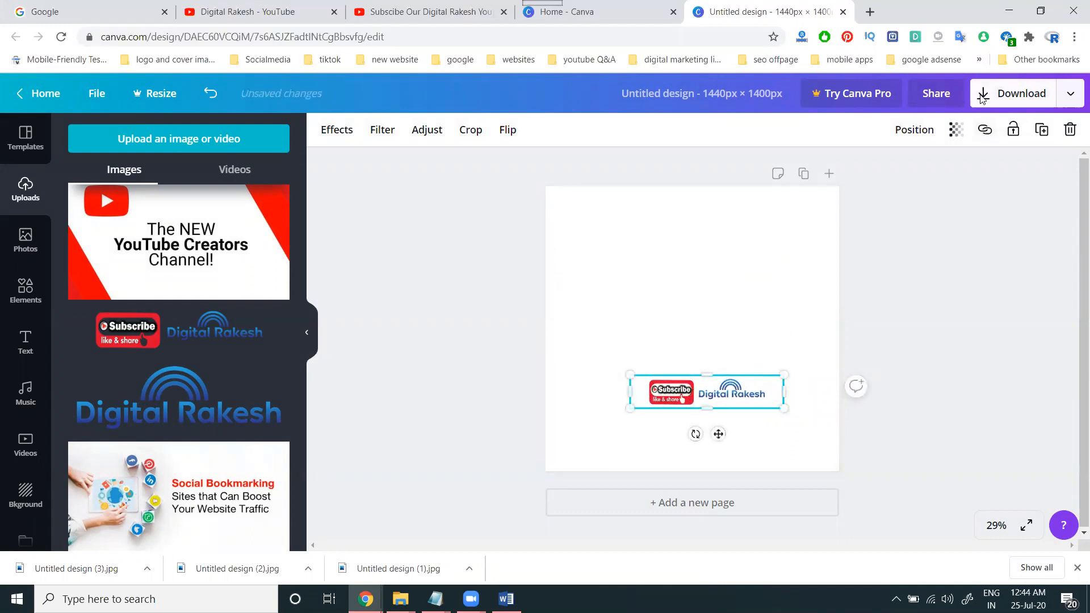
Step: Download the updated design as a JPG file
{"action": "left_click", "coordinate": [981, 98]}
{"action": "left_click", "coordinate": [939, 192]}
{"action": "left_click", "coordinate": [921, 219]}
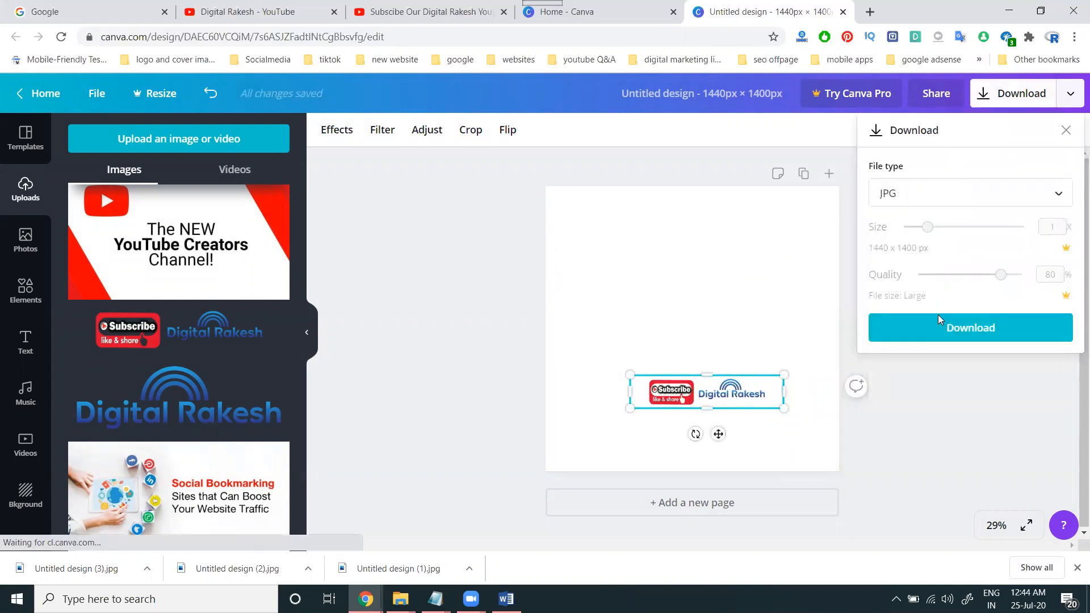
{"action": "left_click", "coordinate": [938, 315]}
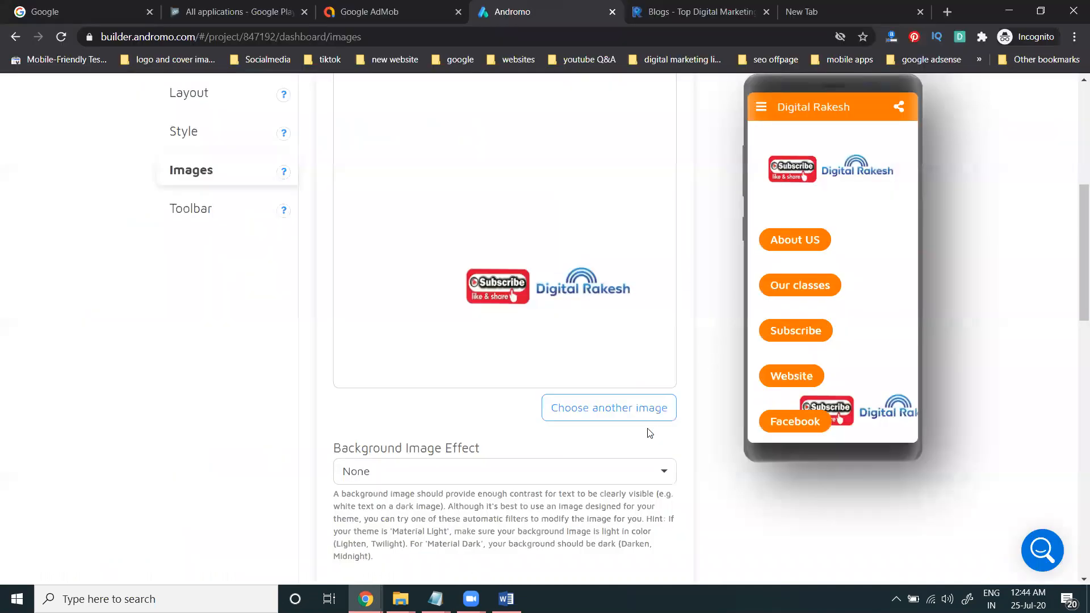
Step: Swap the background image for Untitled design (4).jpg with the smaller logo
{"action": "left_click", "coordinate": [649, 416]}
{"action": "left_click", "coordinate": [521, 113]}
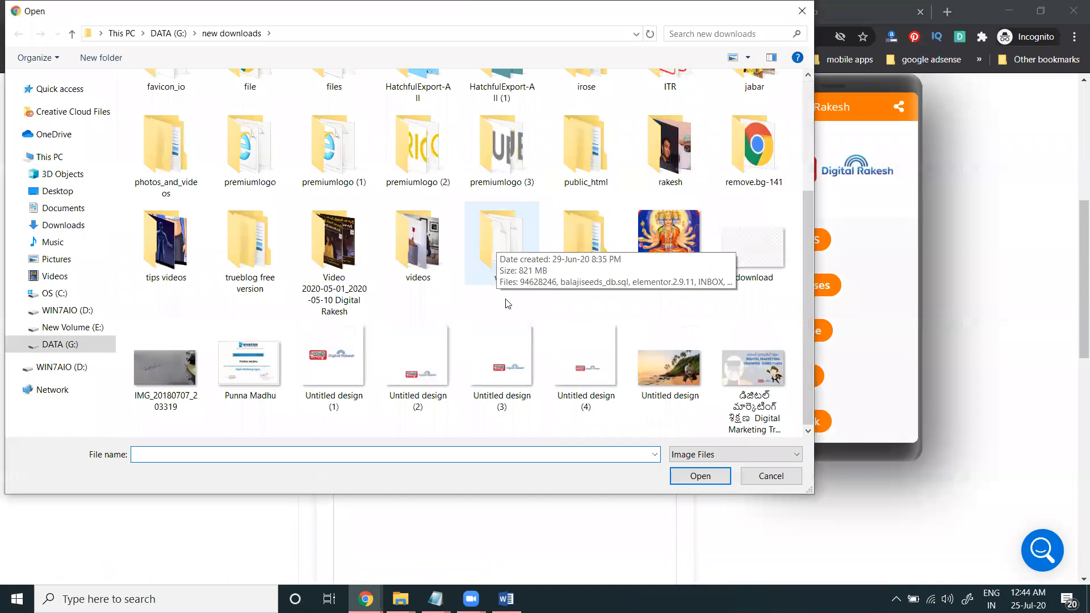
{"action": "double_click", "coordinate": [585, 364]}
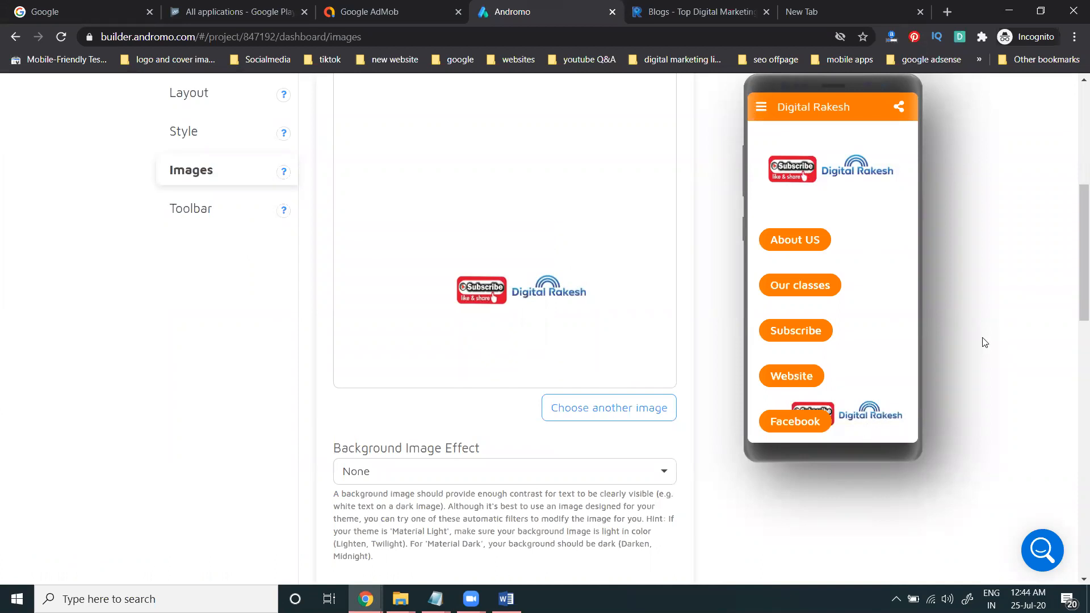
{"action": "scroll", "coordinate": [623, 333], "scroll_direction": "up", "scroll_amount": 5}
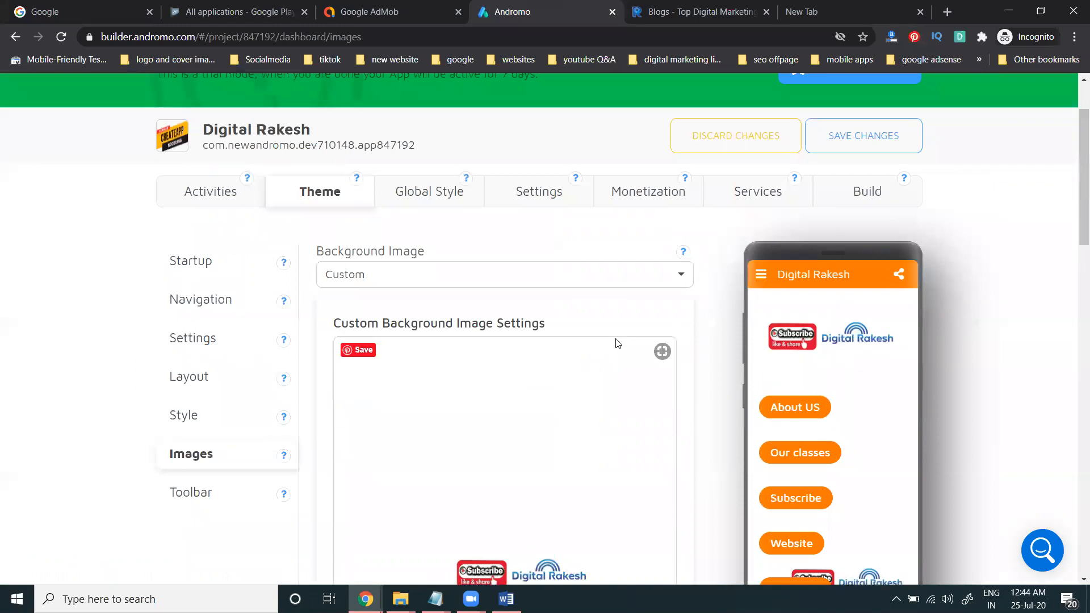
Step: Open Navigation settings and preview the drawer listing Home through E-mail under its header
{"action": "left_click", "coordinate": [227, 299]}
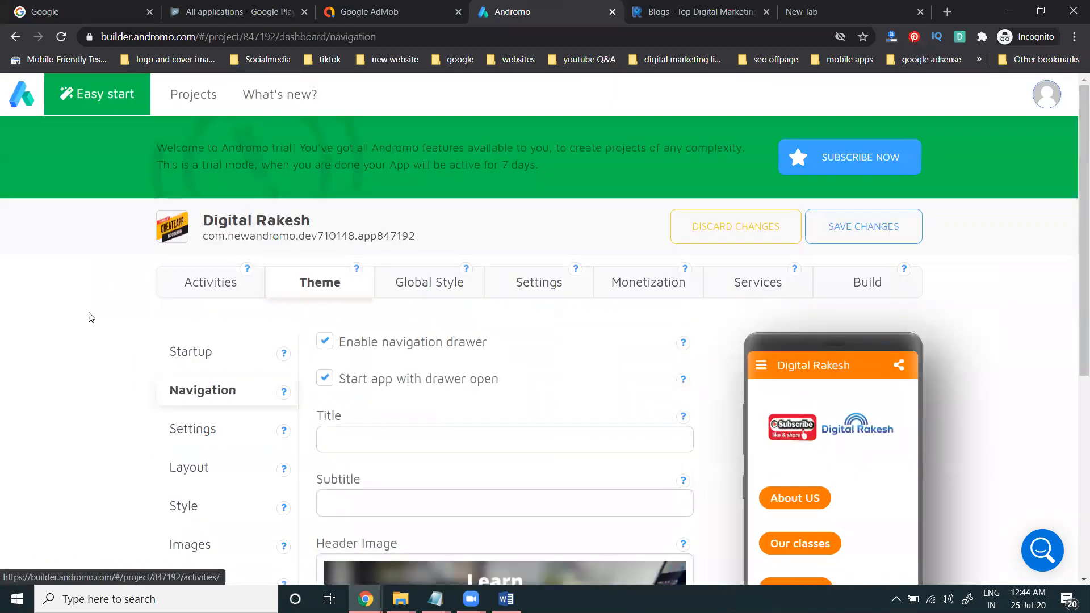
{"action": "scroll", "coordinate": [91, 317], "scroll_direction": "down", "scroll_amount": 4}
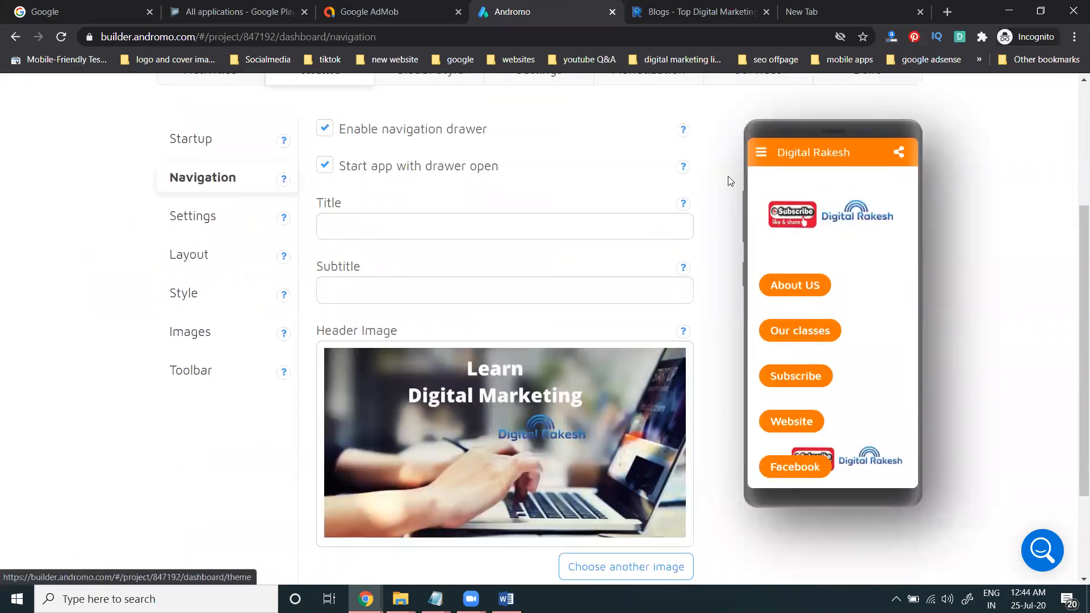
{"action": "left_click", "coordinate": [761, 151]}
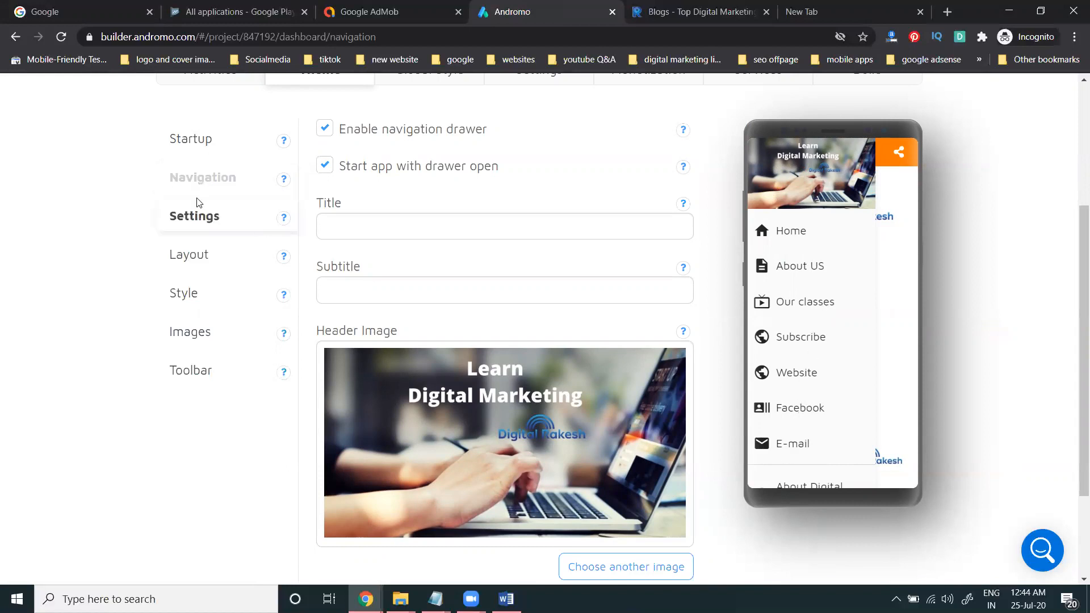
{"action": "scroll", "coordinate": [196, 204], "scroll_direction": "up", "scroll_amount": 3}
Step: In Global Style images, try Custom for the background image, then revert it to None
{"action": "left_click", "coordinate": [430, 215]}
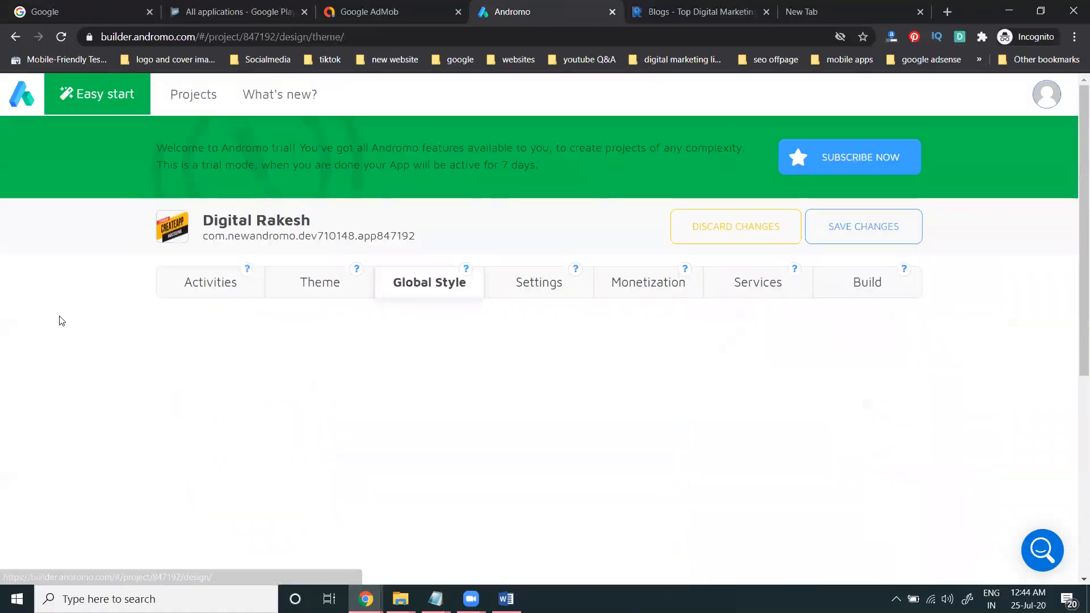
{"action": "scroll", "coordinate": [61, 319], "scroll_direction": "down", "scroll_amount": 4}
{"action": "scroll", "coordinate": [193, 207], "scroll_direction": "up", "scroll_amount": 1}
{"action": "left_click", "coordinate": [192, 207]}
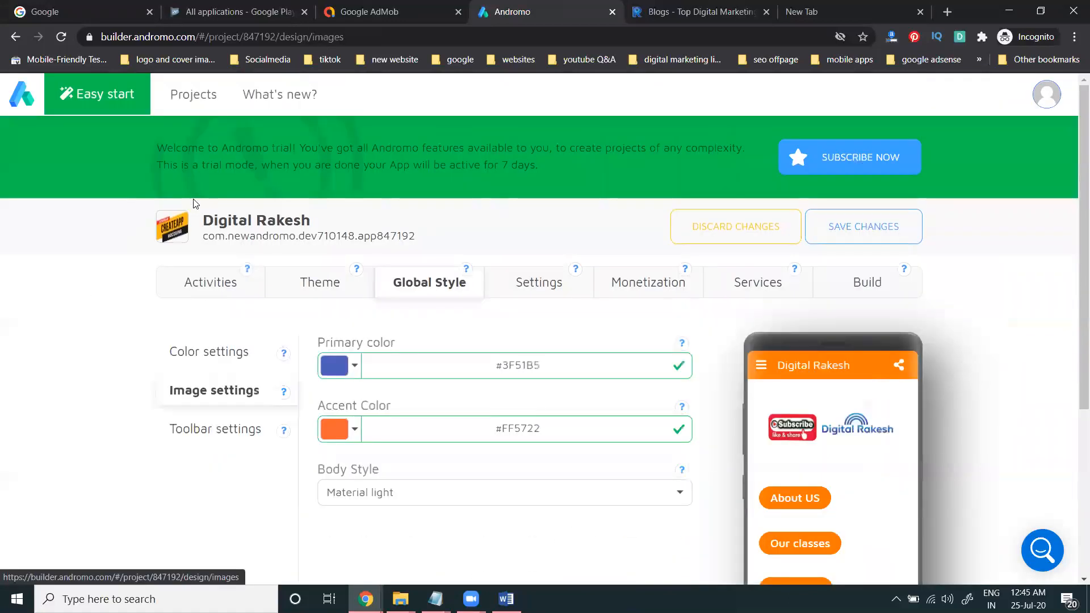
{"action": "scroll", "coordinate": [13, 283], "scroll_direction": "down", "scroll_amount": 3}
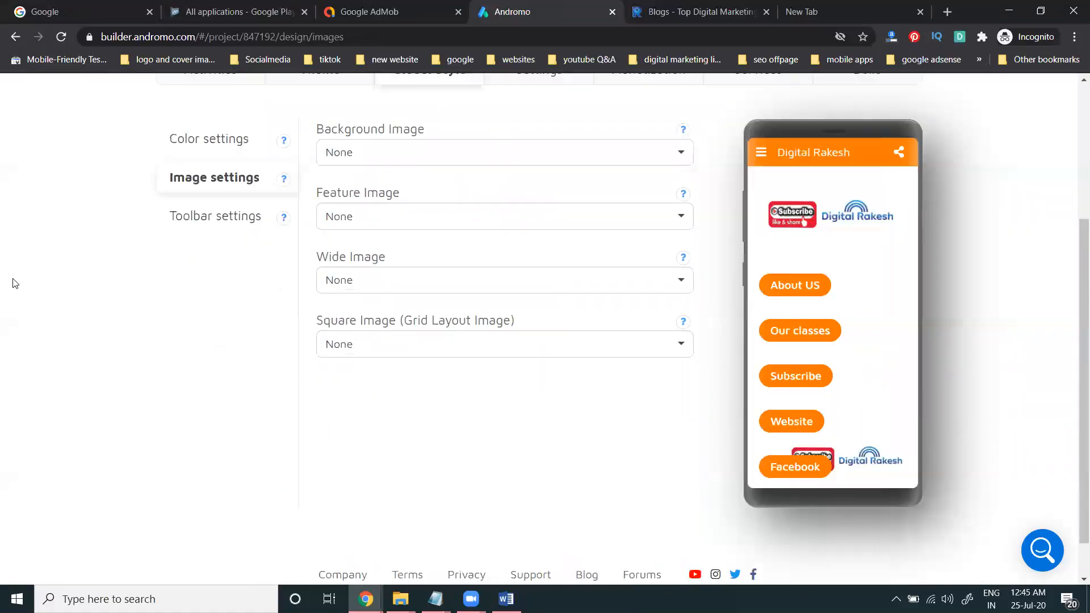
{"action": "left_click", "coordinate": [339, 164]}
{"action": "left_click", "coordinate": [344, 208]}
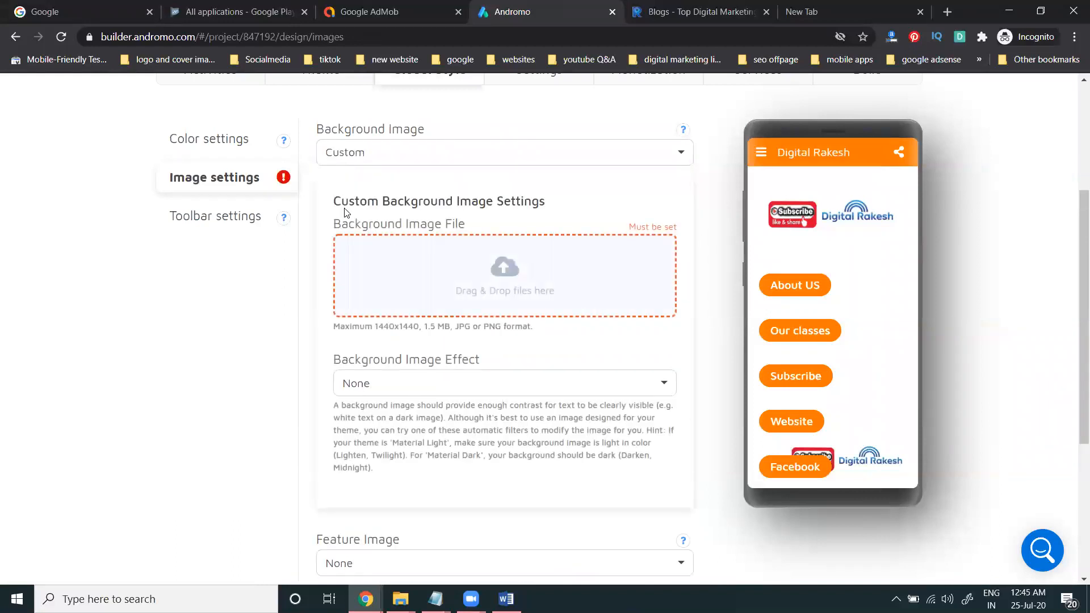
{"action": "left_click", "coordinate": [369, 157]}
{"action": "left_click", "coordinate": [360, 180]}
Step: Switch the feature image to Custom and then back to None
{"action": "left_click", "coordinate": [339, 220]}
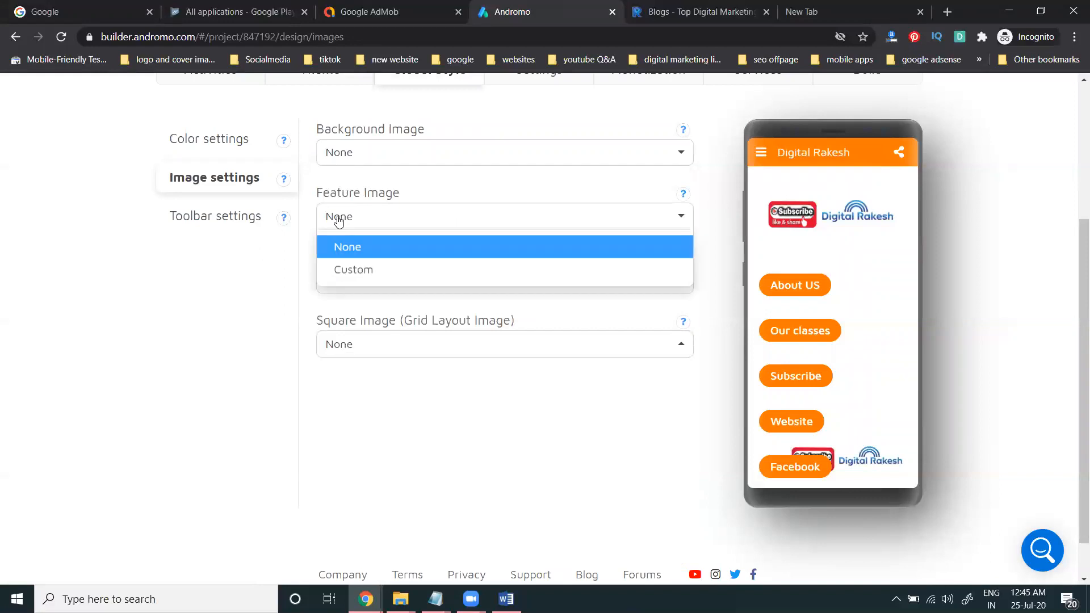
{"action": "left_click", "coordinate": [353, 270]}
{"action": "left_click", "coordinate": [360, 225]}
{"action": "left_click", "coordinate": [359, 239]}
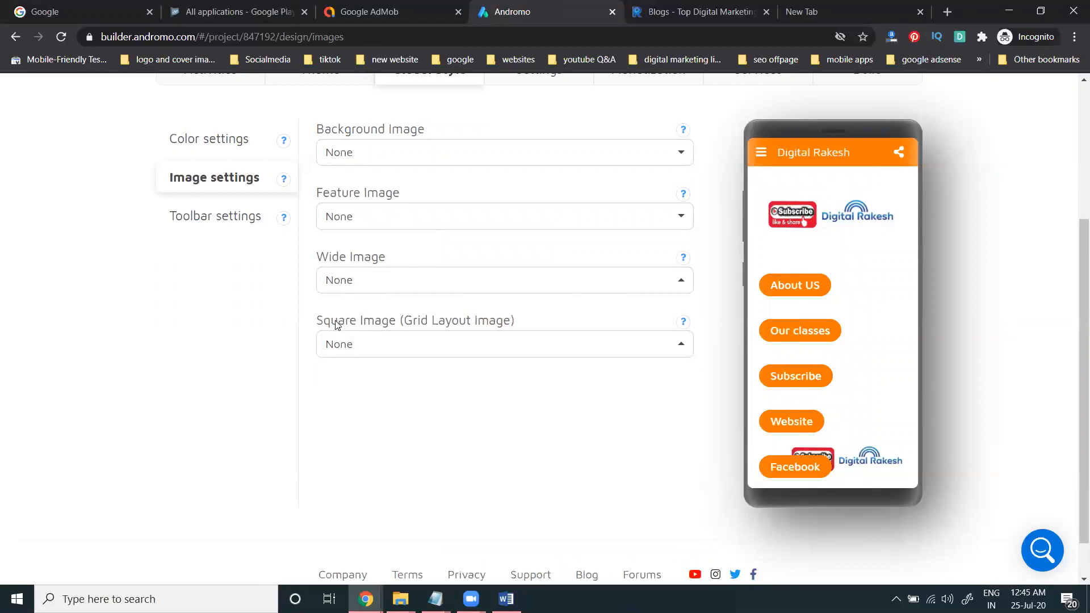
Step: Review the toolbar style settings, dismiss the browser notification, and go to the Settings tab
{"action": "left_click", "coordinate": [219, 215]}
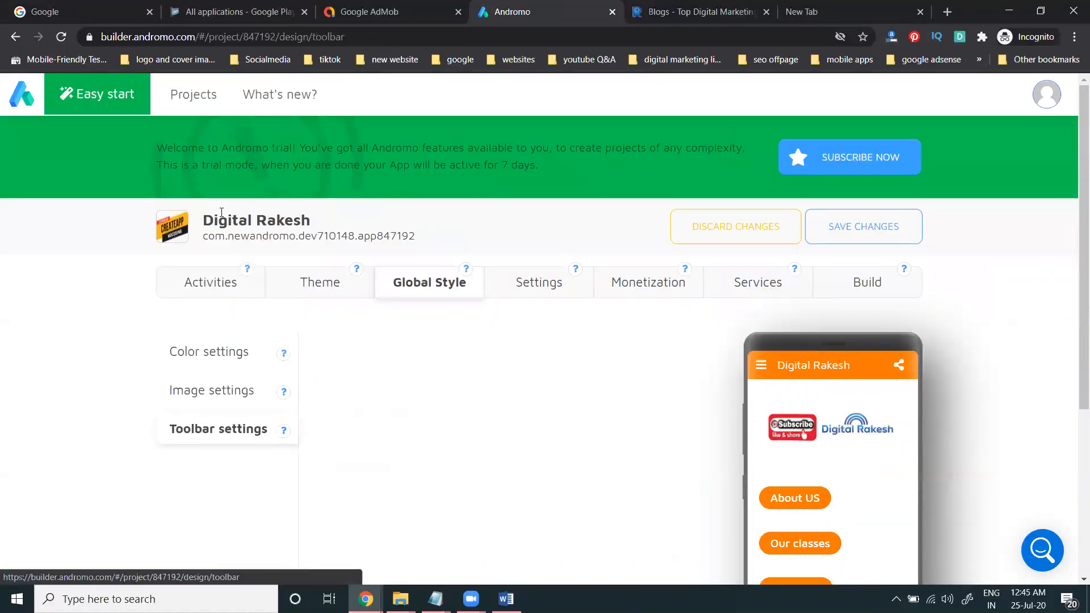
{"action": "scroll", "coordinate": [60, 285], "scroll_direction": "down", "scroll_amount": 1}
{"action": "scroll", "coordinate": [60, 286], "scroll_direction": "down", "scroll_amount": 1}
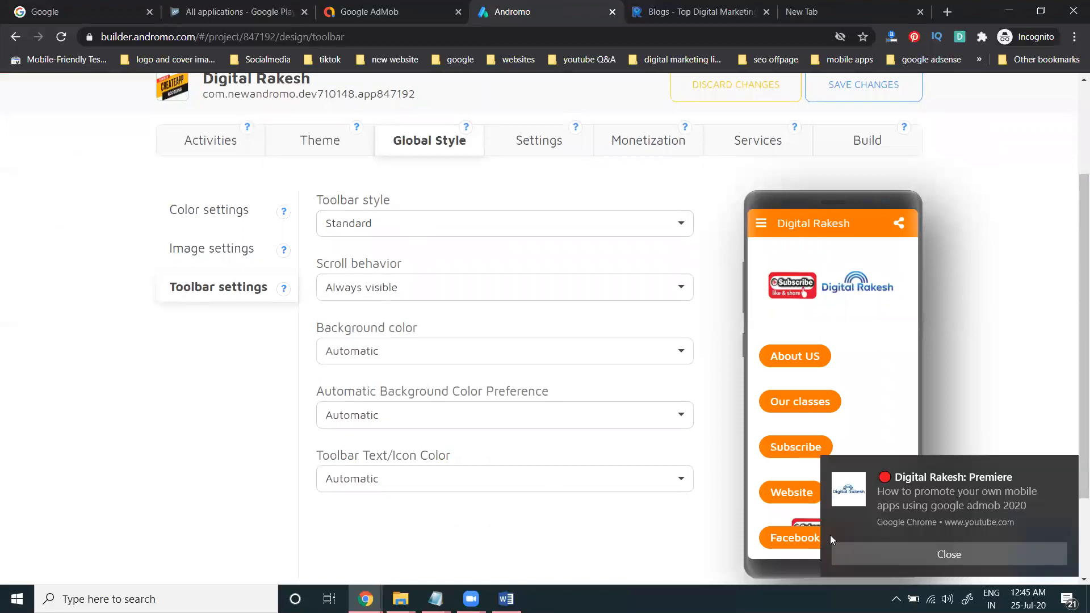
{"action": "left_click", "coordinate": [872, 557]}
{"action": "left_click", "coordinate": [513, 146]}
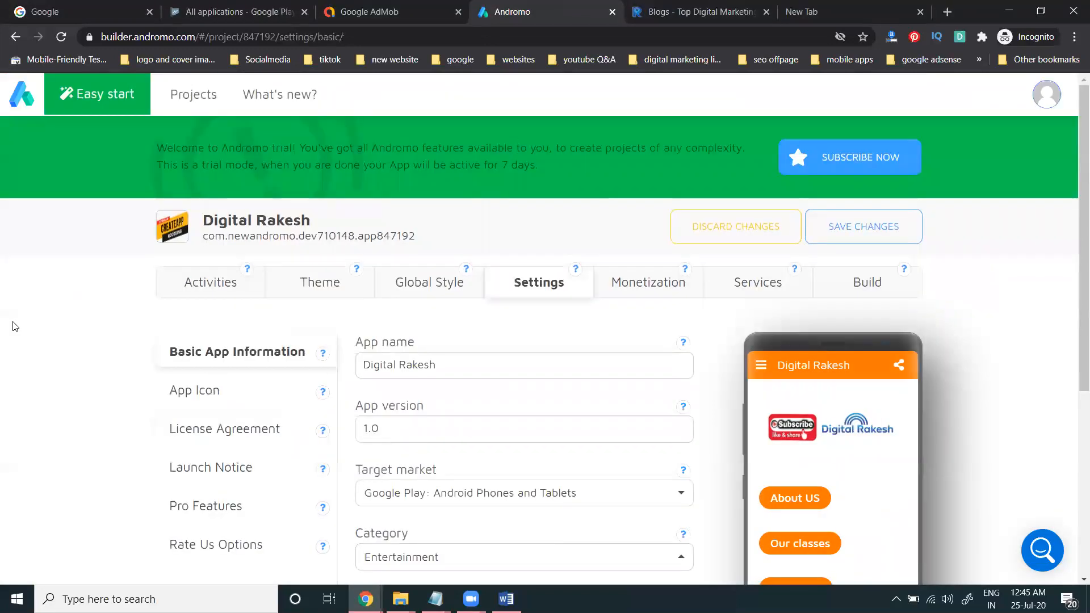
Step: Upload Untitled design (2) from the E: drive's videos and dm images folder as the app icon
{"action": "scroll", "coordinate": [56, 318], "scroll_direction": "down", "scroll_amount": 2}
{"action": "left_click", "coordinate": [203, 250]}
{"action": "scroll", "coordinate": [245, 291], "scroll_direction": "down", "scroll_amount": 1}
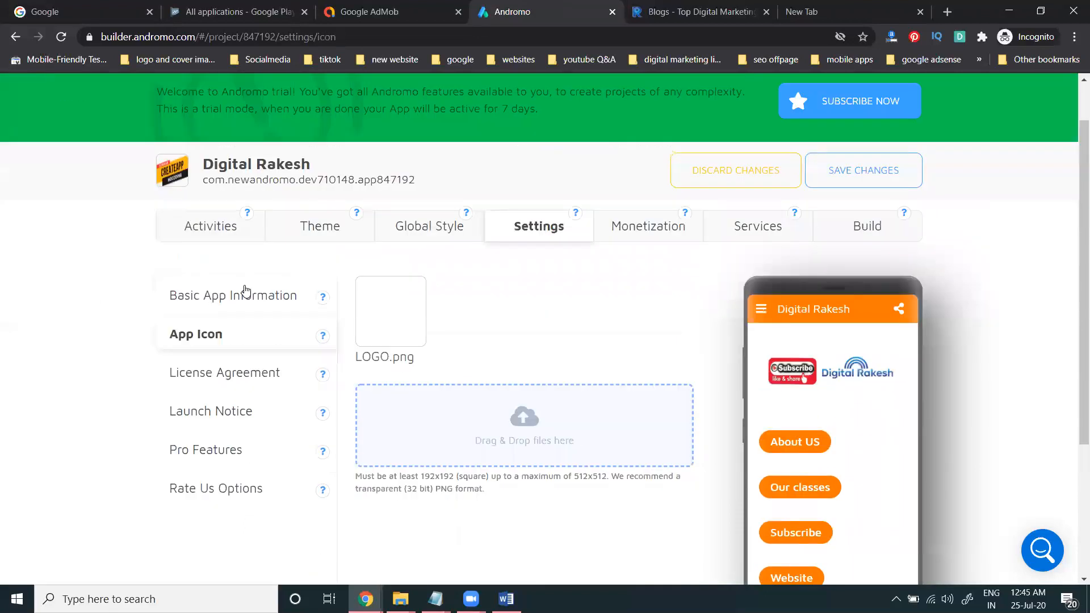
{"action": "scroll", "coordinate": [375, 278], "scroll_direction": "down", "scroll_amount": 3}
{"action": "left_click", "coordinate": [510, 262]}
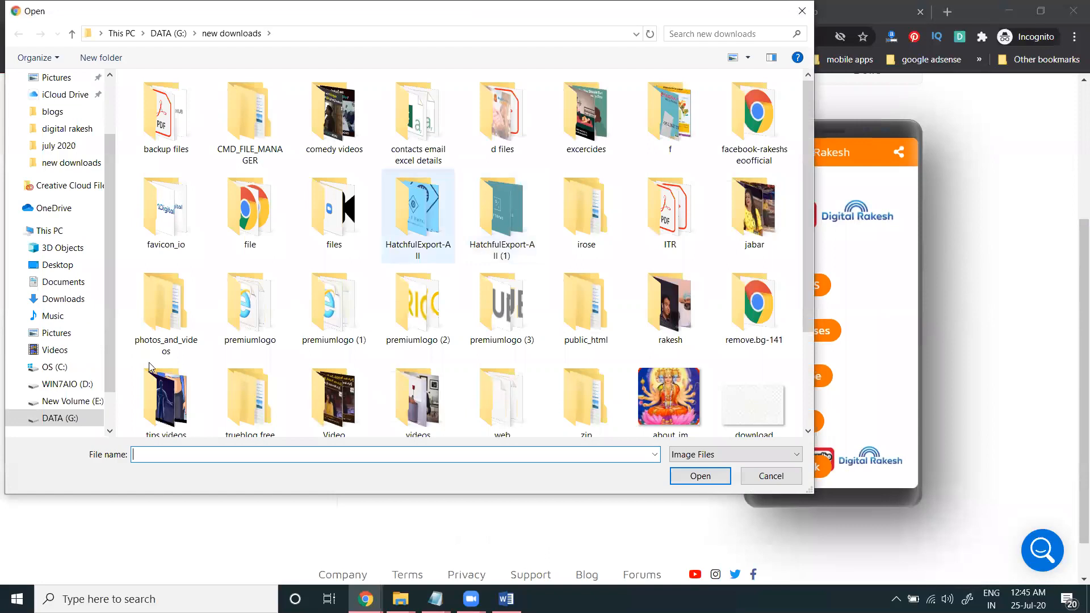
{"action": "left_click", "coordinate": [71, 404]}
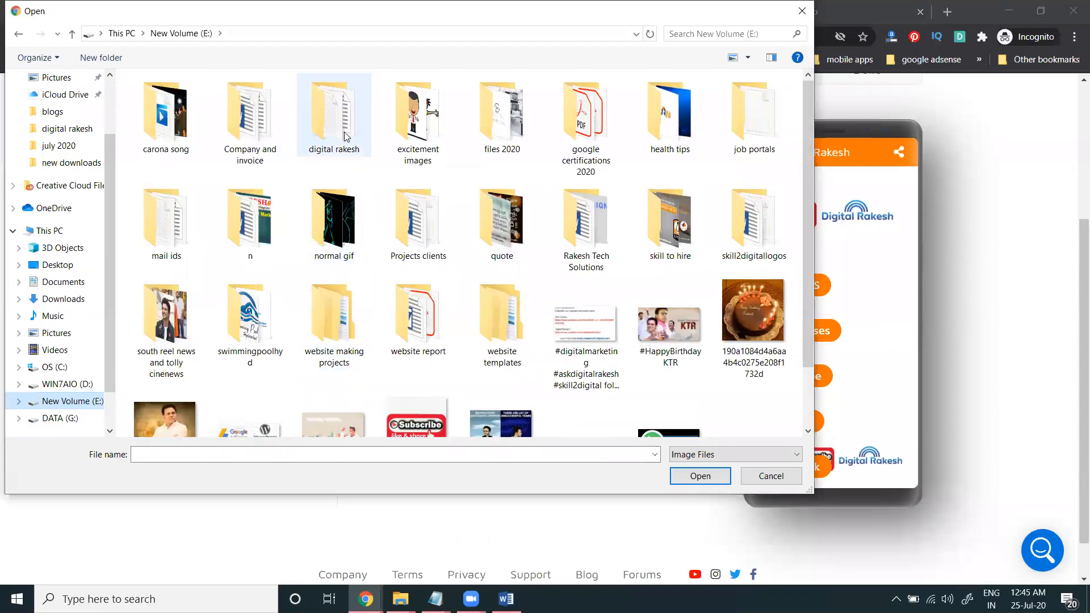
{"action": "double_click", "coordinate": [346, 150]}
{"action": "scroll", "coordinate": [384, 309], "scroll_direction": "down", "scroll_amount": 2}
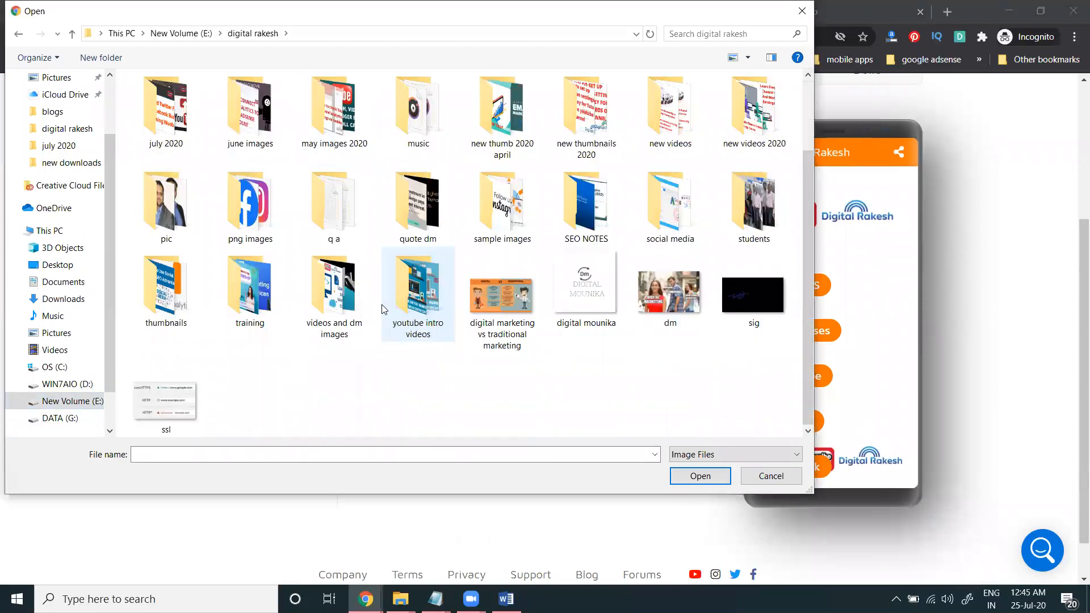
{"action": "left_click", "coordinate": [349, 301]}
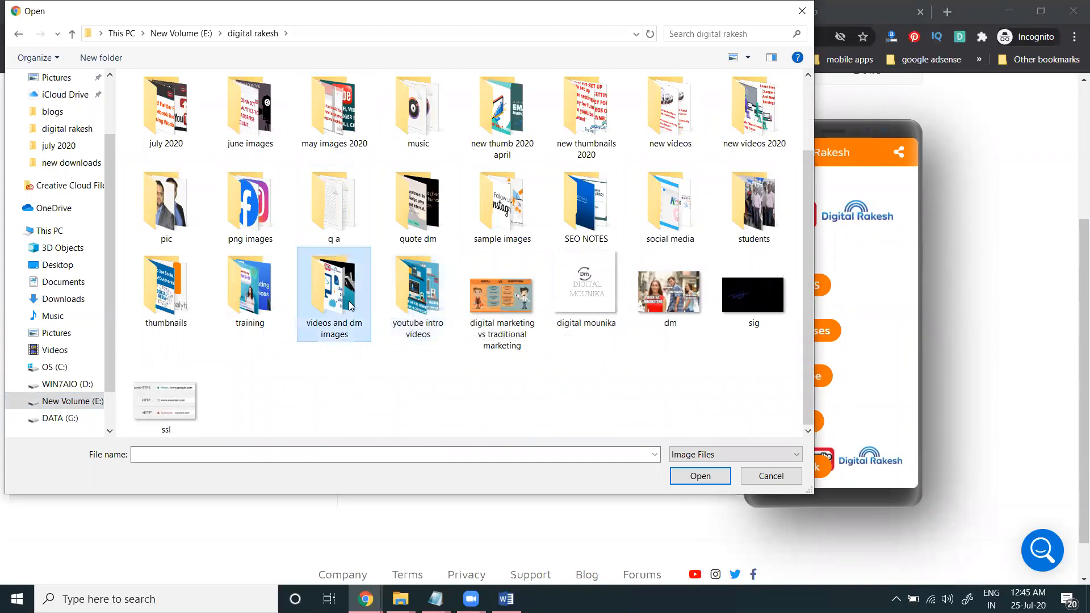
{"action": "double_click", "coordinate": [349, 306]}
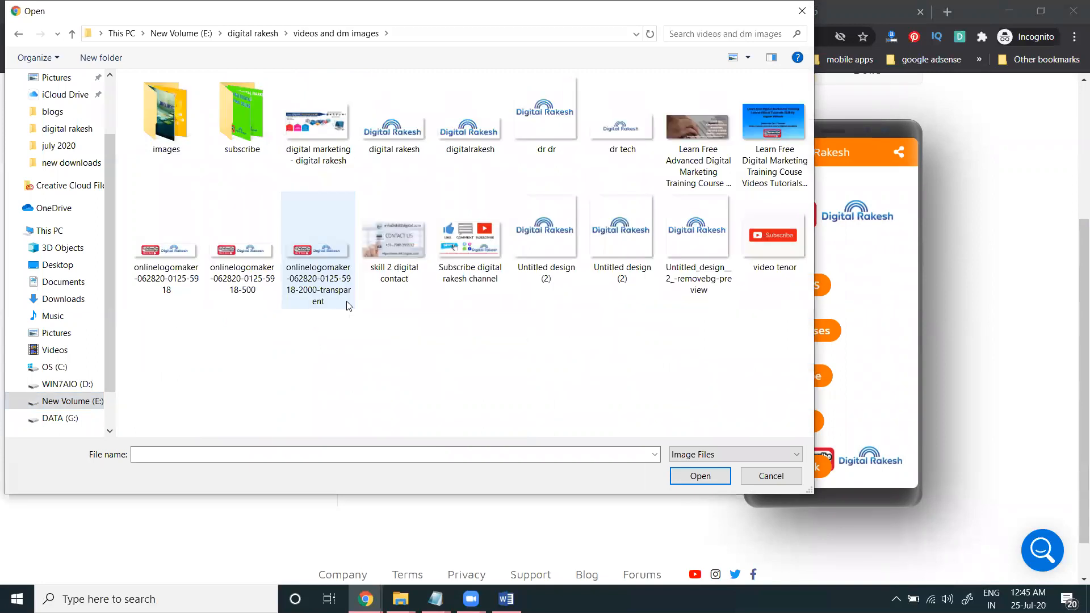
{"action": "double_click", "coordinate": [550, 243]}
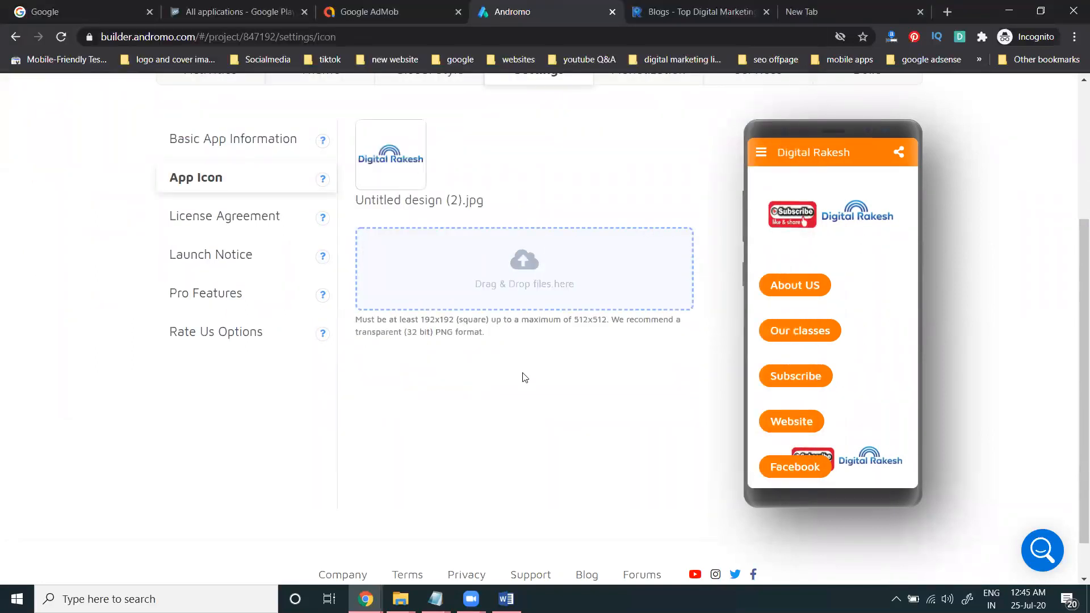
Step: Review license agreement, launch notice, pro features and rate-us options, then return to Activities
{"action": "left_click", "coordinate": [253, 218]}
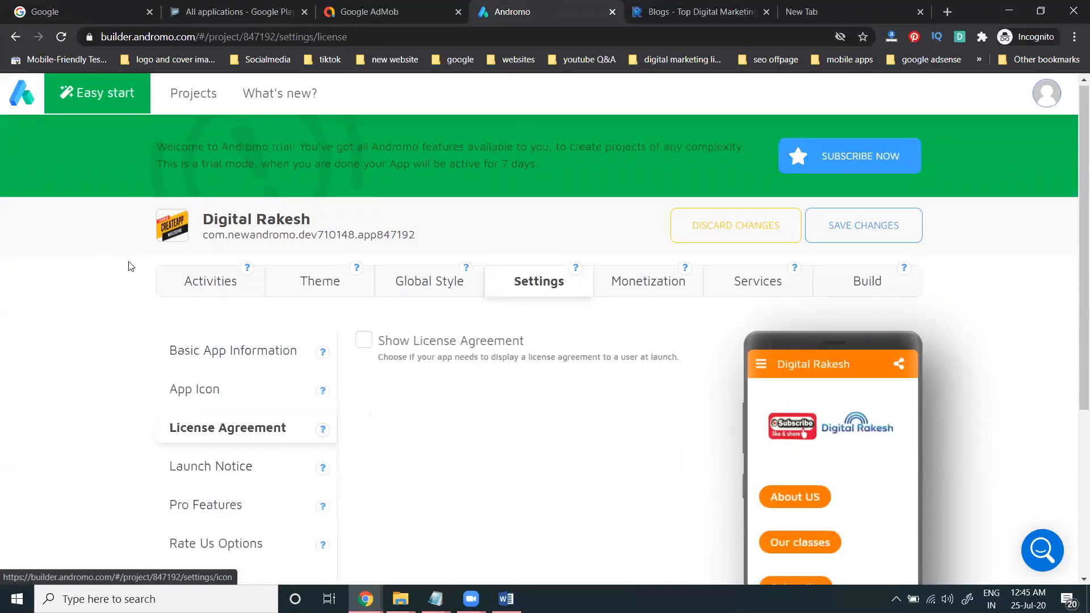
{"action": "scroll", "coordinate": [391, 202], "scroll_direction": "down", "scroll_amount": 3}
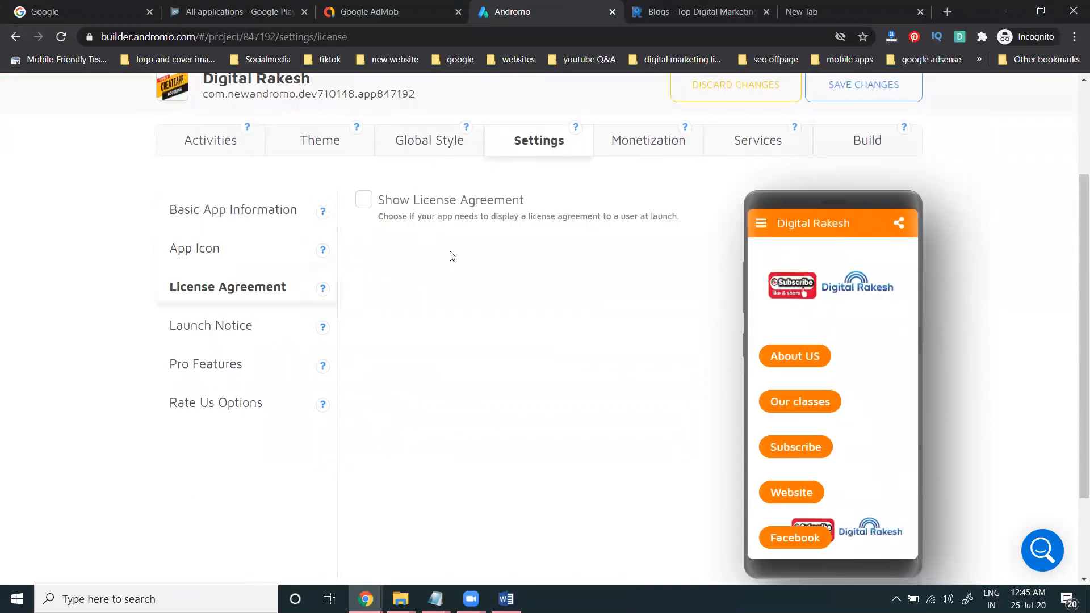
{"action": "left_click", "coordinate": [196, 325]}
{"action": "scroll", "coordinate": [72, 294], "scroll_direction": "down", "scroll_amount": 3}
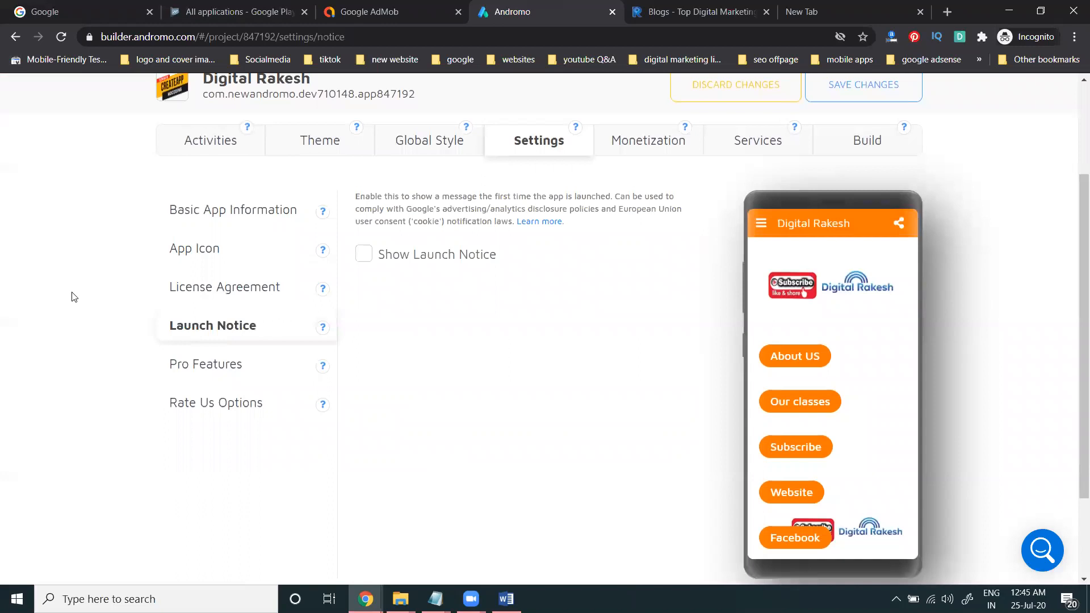
{"action": "left_click", "coordinate": [170, 365]}
{"action": "scroll", "coordinate": [191, 346], "scroll_direction": "down", "scroll_amount": 3}
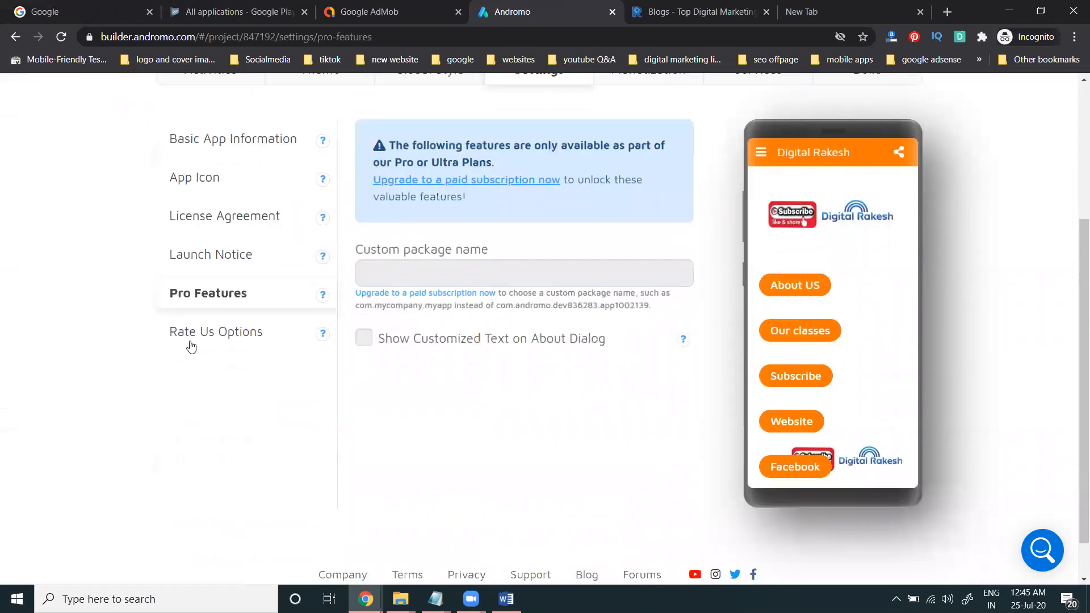
{"action": "left_click", "coordinate": [199, 340]}
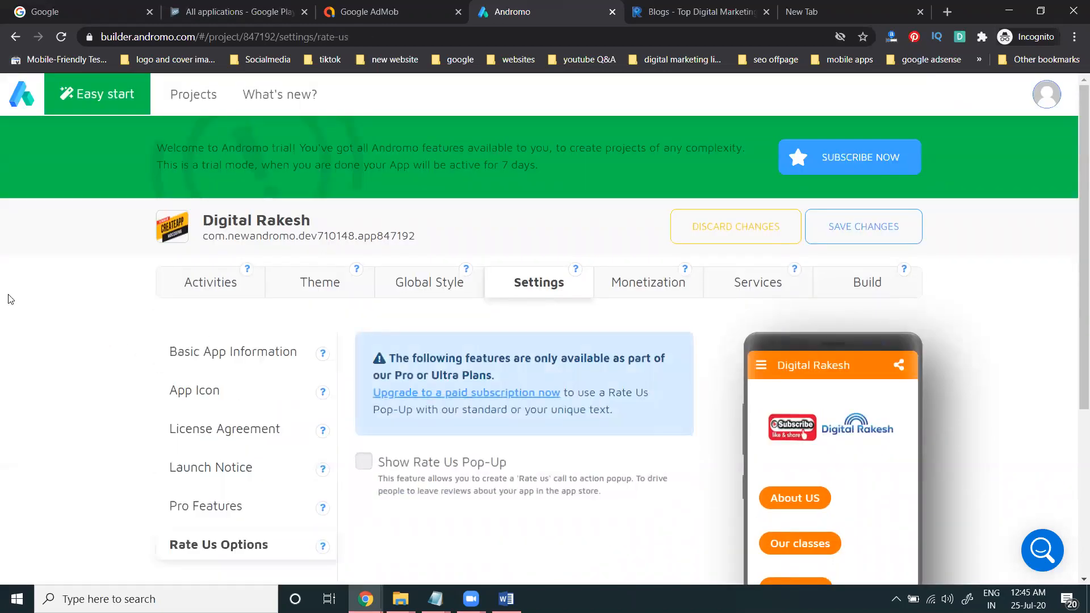
{"action": "left_click", "coordinate": [221, 284]}
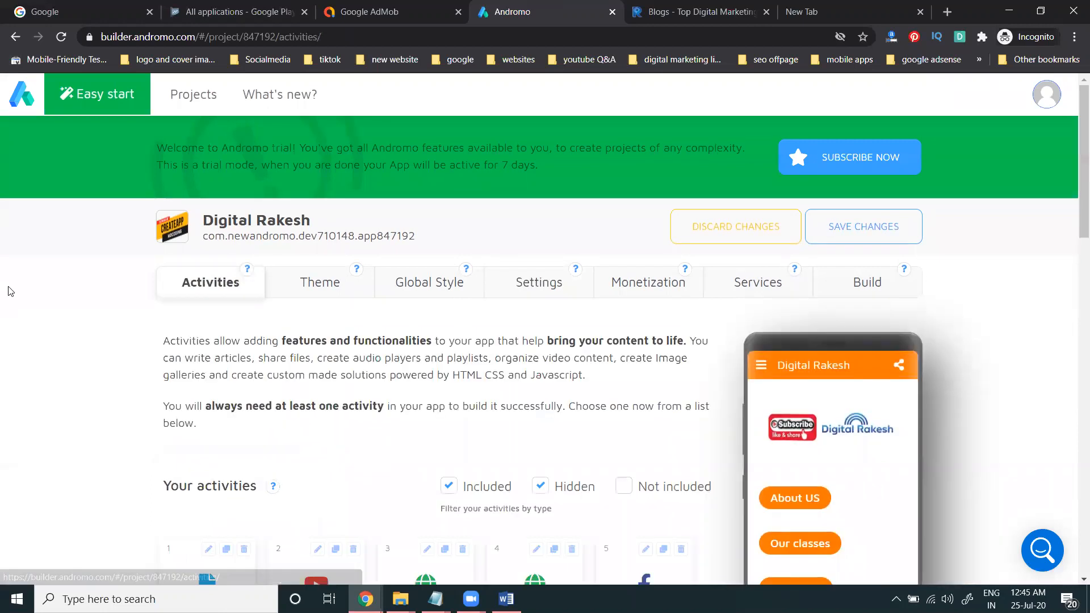
Step: Delete the Facebook activity card and confirm with Yes, then open the Theme tab
{"action": "scroll", "coordinate": [10, 291], "scroll_direction": "down", "scroll_amount": 3}
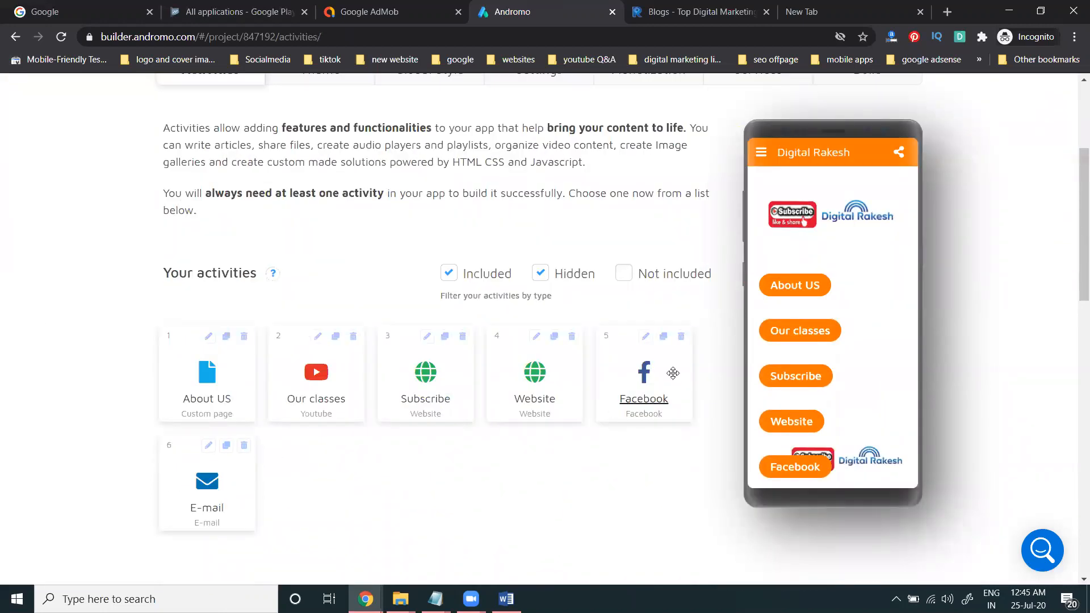
{"action": "left_click", "coordinate": [682, 337]}
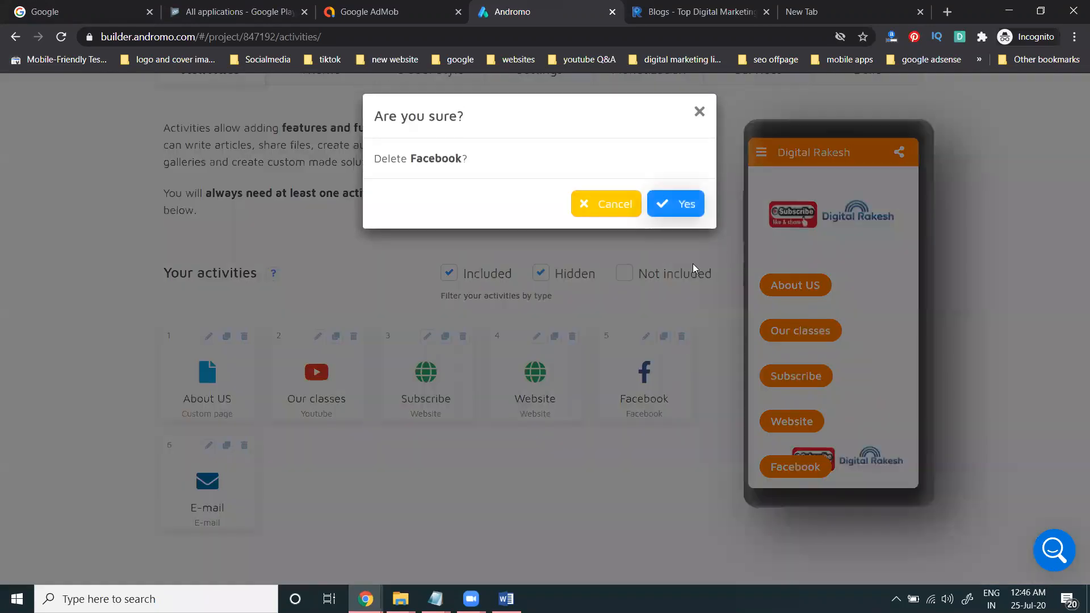
{"action": "left_click", "coordinate": [691, 219]}
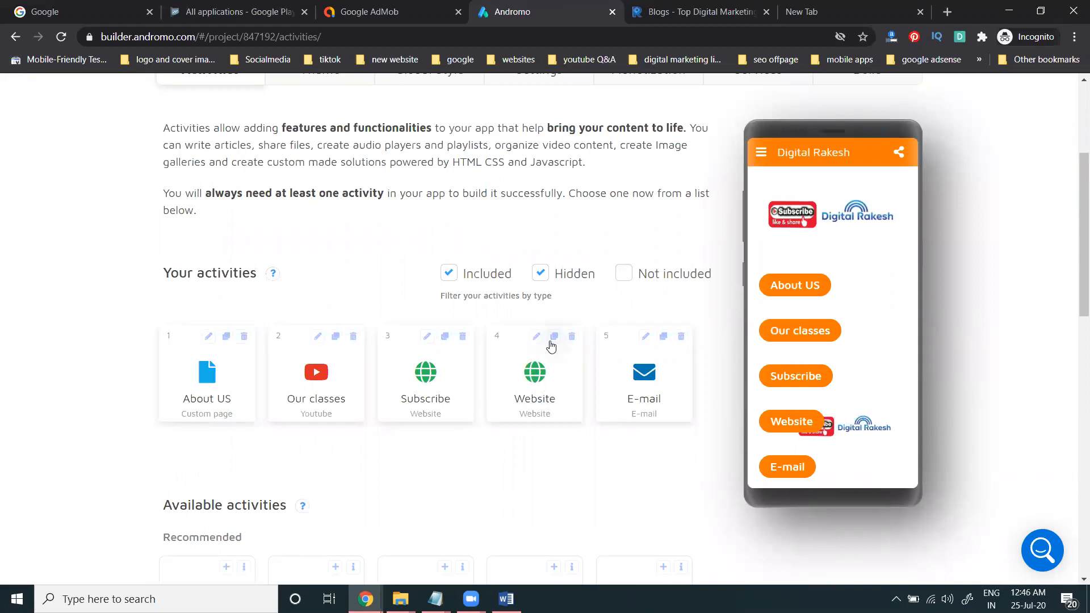
{"action": "scroll", "coordinate": [341, 348], "scroll_direction": "up", "scroll_amount": 4}
{"action": "left_click", "coordinate": [317, 284]}
Step: Open the Navigation drawer settings, uncheck start-with-drawer-open, and open the drawer in the preview
{"action": "scroll", "coordinate": [60, 335], "scroll_direction": "down", "scroll_amount": 4}
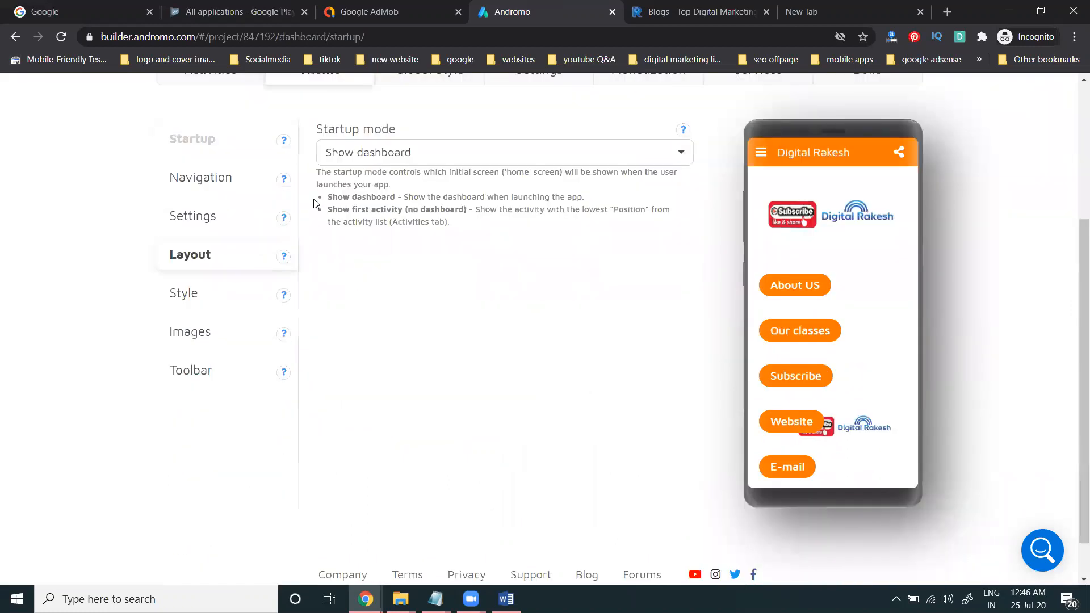
{"action": "left_click", "coordinate": [341, 162]}
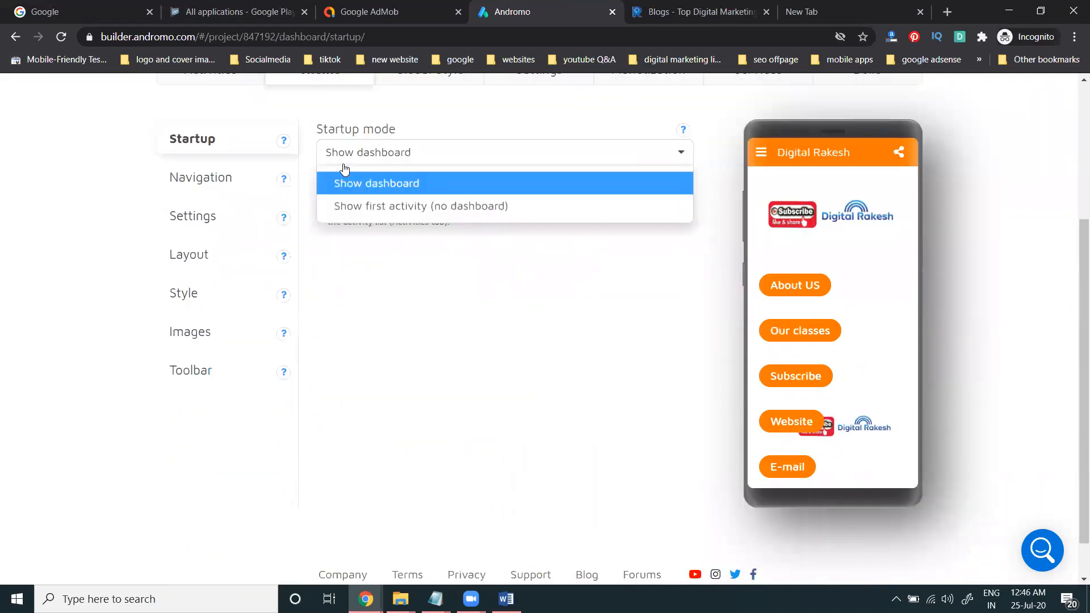
{"action": "left_click", "coordinate": [243, 168]}
{"action": "scroll", "coordinate": [270, 304], "scroll_direction": "down", "scroll_amount": 3}
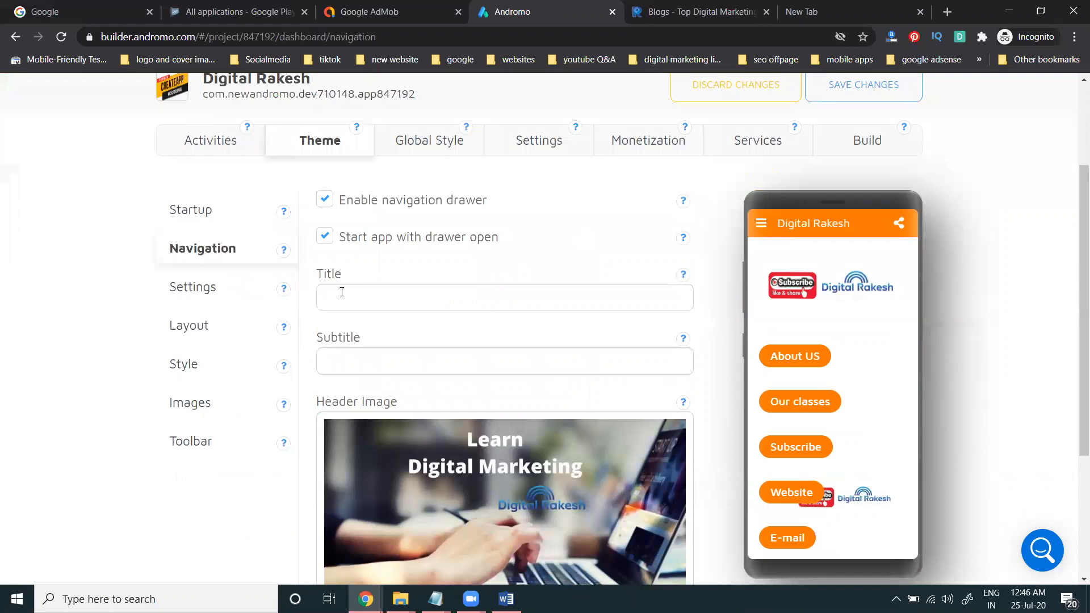
{"action": "left_click", "coordinate": [324, 241]}
{"action": "left_click", "coordinate": [763, 226]}
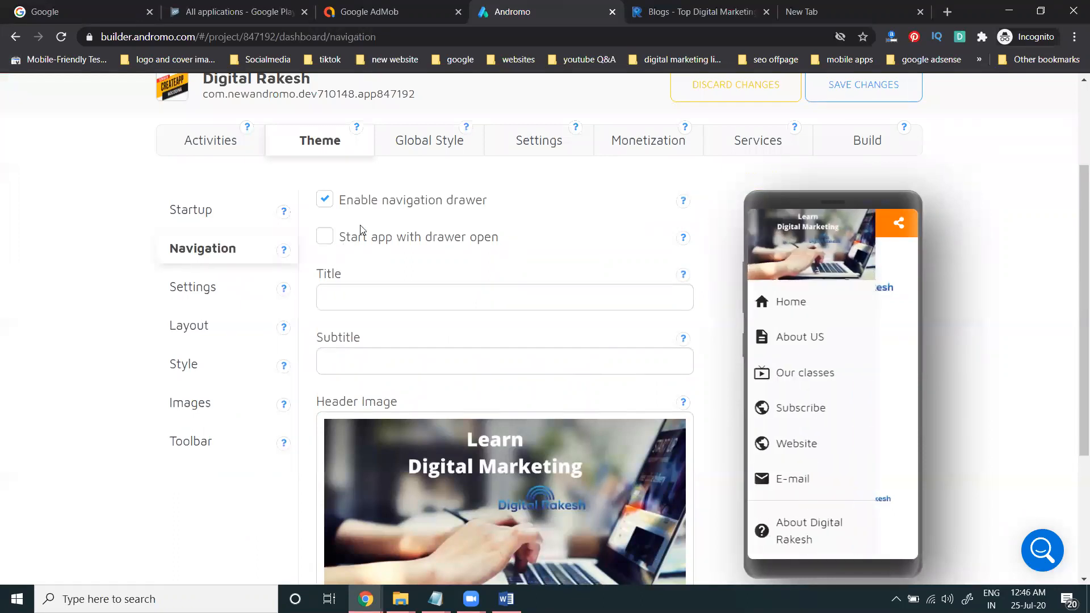
Step: Toggle Enable navigation drawer and Start app with drawer open, leave both checked, then open Settings
{"action": "left_click", "coordinate": [331, 202]}
{"action": "left_click", "coordinate": [331, 202]}
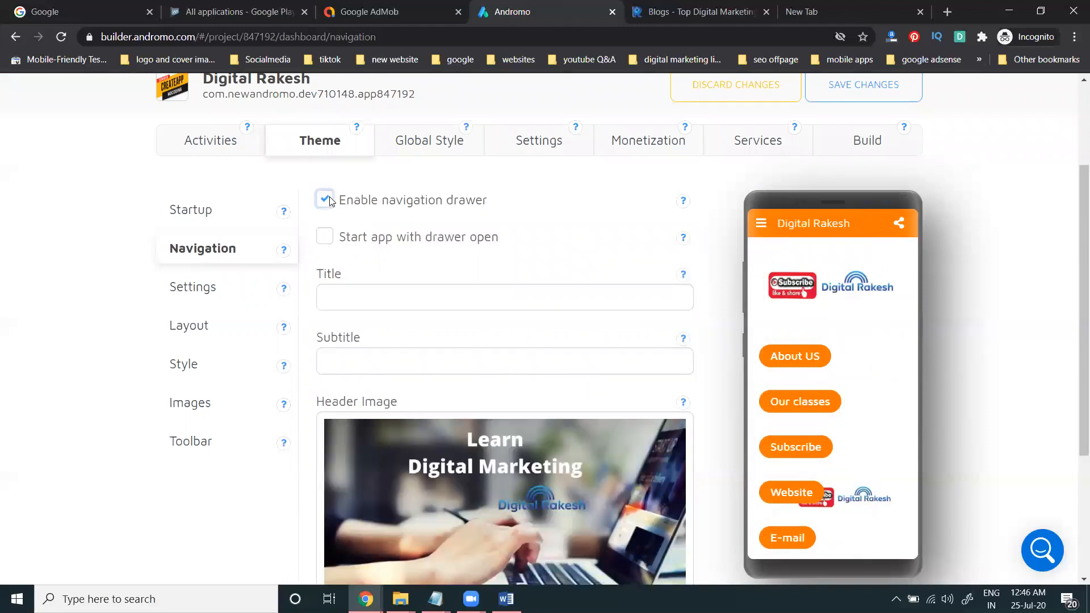
{"action": "left_click", "coordinate": [331, 241]}
{"action": "left_click", "coordinate": [331, 240]}
{"action": "left_click", "coordinate": [331, 240]}
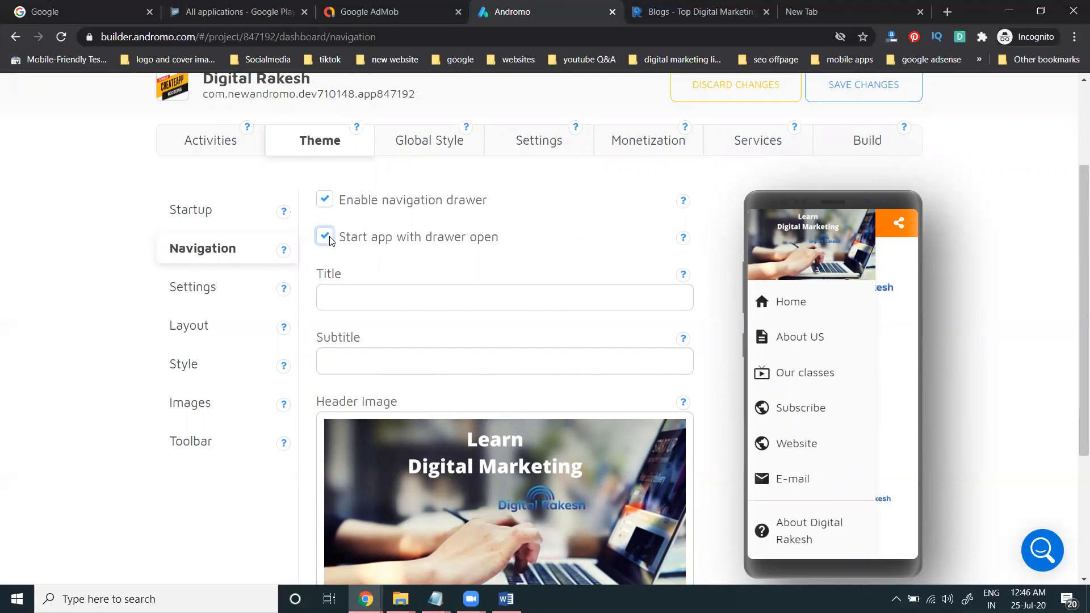
{"action": "left_click", "coordinate": [331, 203]}
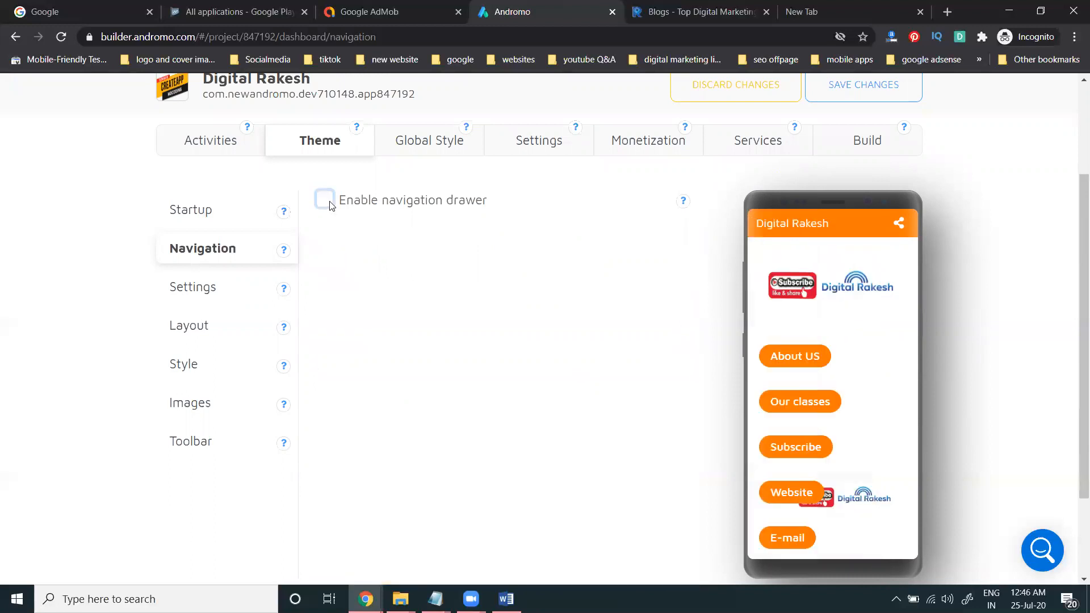
{"action": "left_click", "coordinate": [331, 203]}
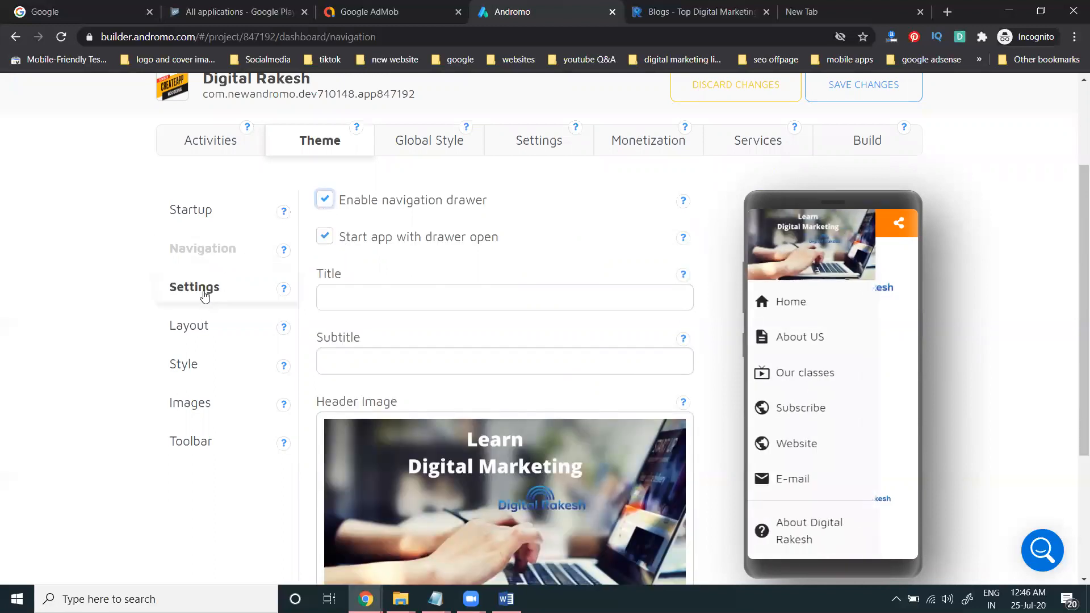
{"action": "left_click", "coordinate": [205, 296]}
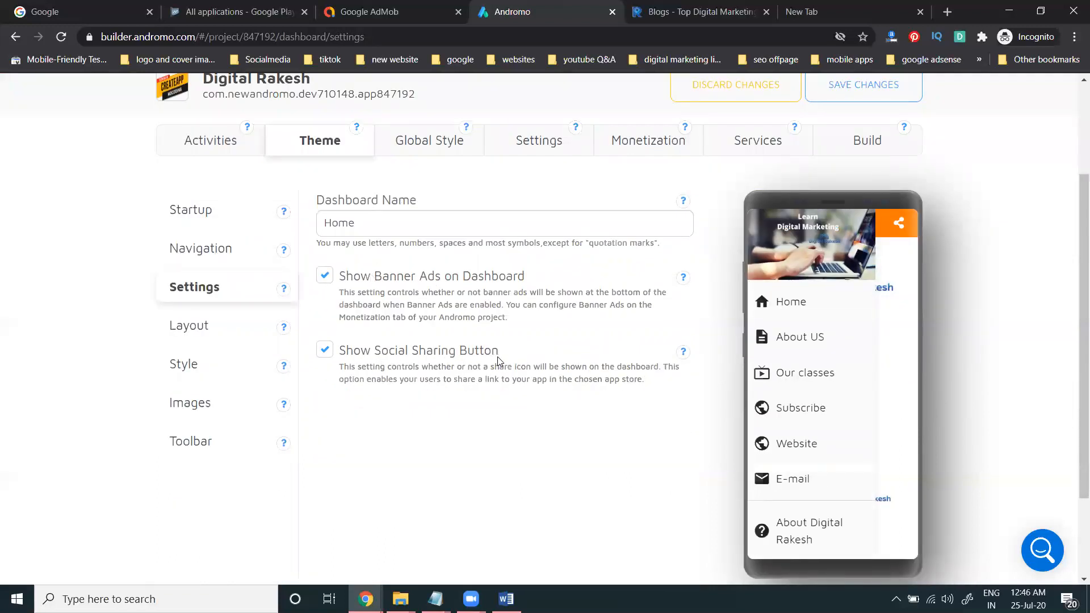
Step: Uncheck Show Banner Ads on Dashboard and close the drawer in the phone preview
{"action": "left_click", "coordinate": [327, 278]}
{"action": "left_click", "coordinate": [895, 379]}
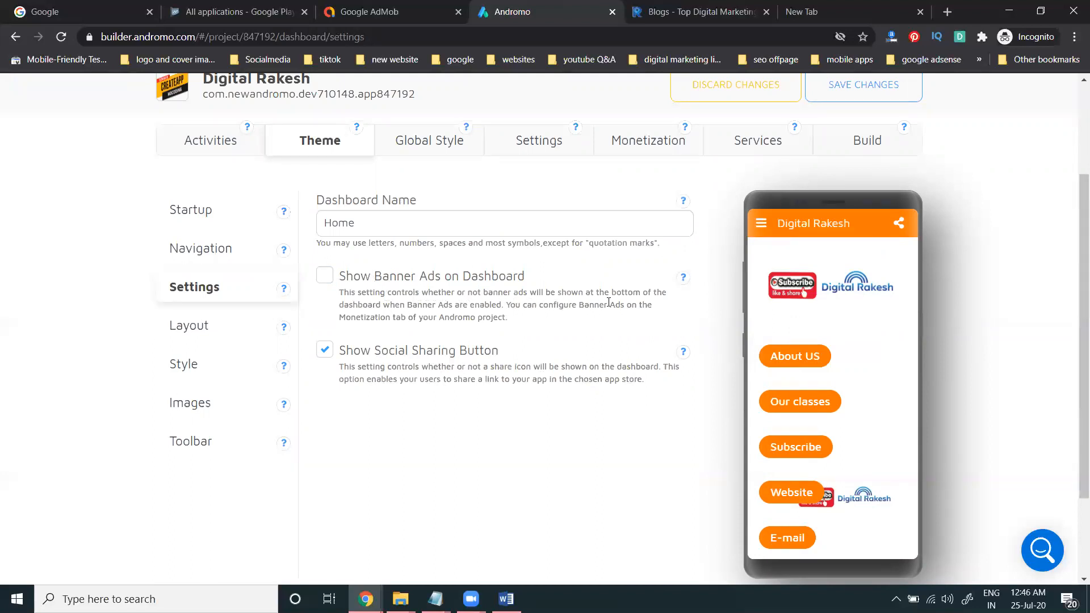
Step: Preview the Grid dashboard layout, switch back to List, then open the Style settings
{"action": "left_click", "coordinate": [201, 332]}
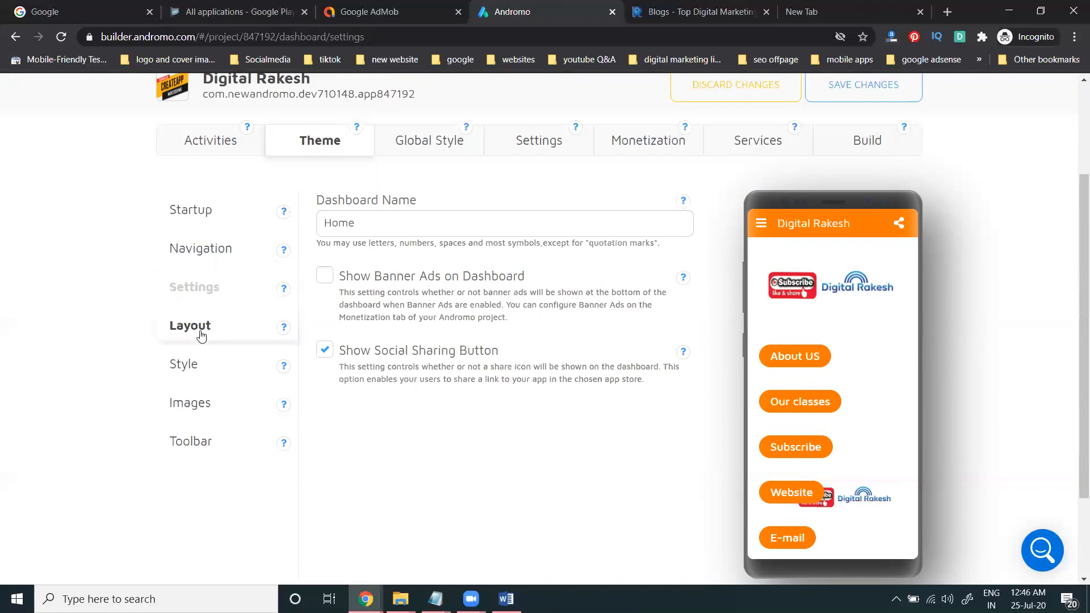
{"action": "scroll", "coordinate": [115, 314], "scroll_direction": "down", "scroll_amount": 5}
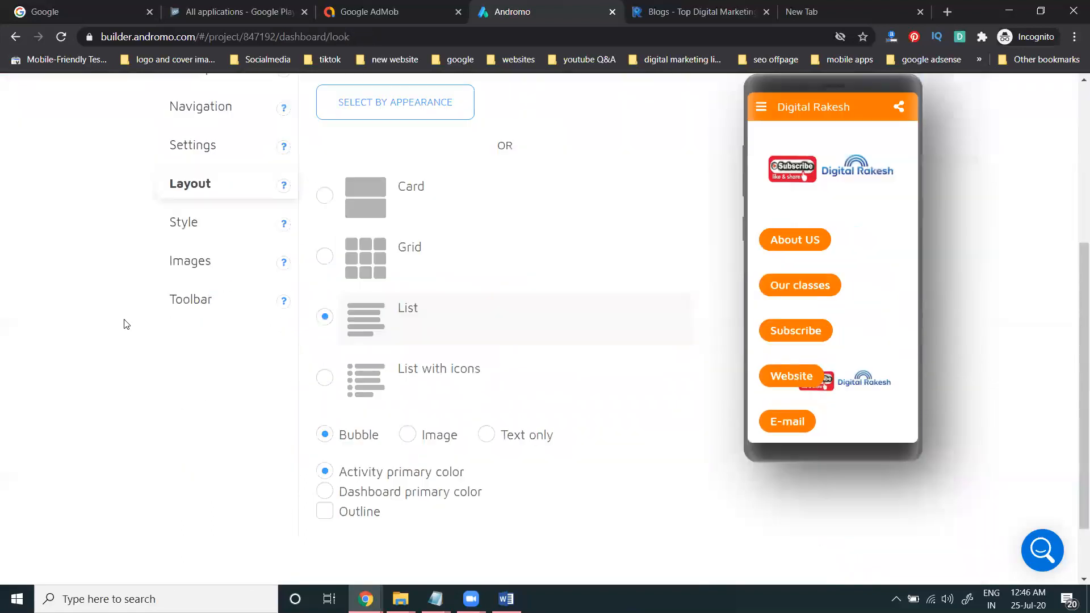
{"action": "left_click", "coordinate": [325, 256]}
{"action": "scroll", "coordinate": [795, 314], "scroll_direction": "down", "scroll_amount": 1}
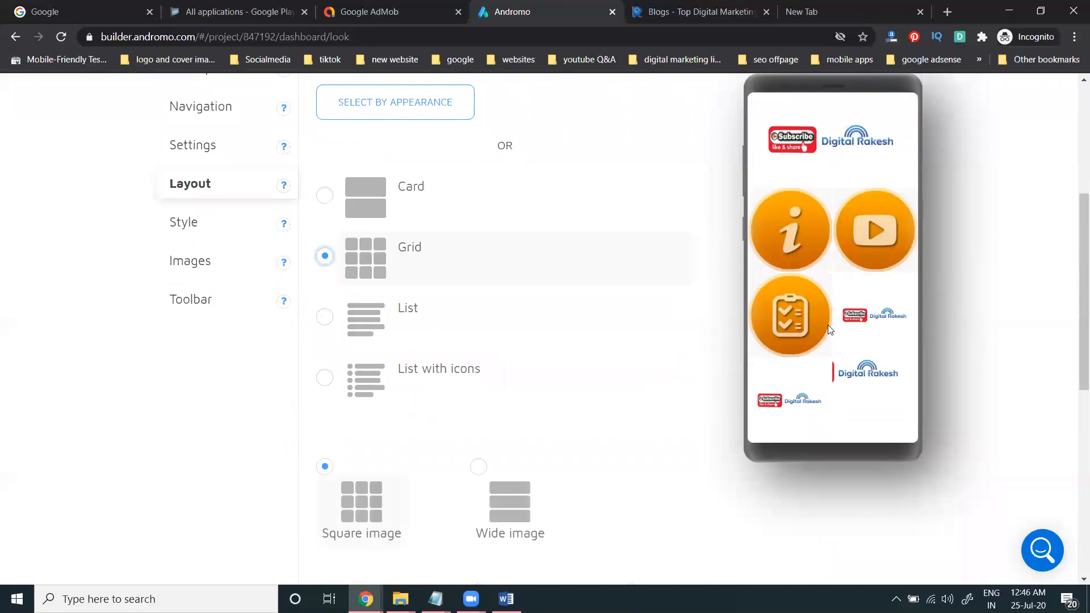
{"action": "left_click", "coordinate": [325, 318]}
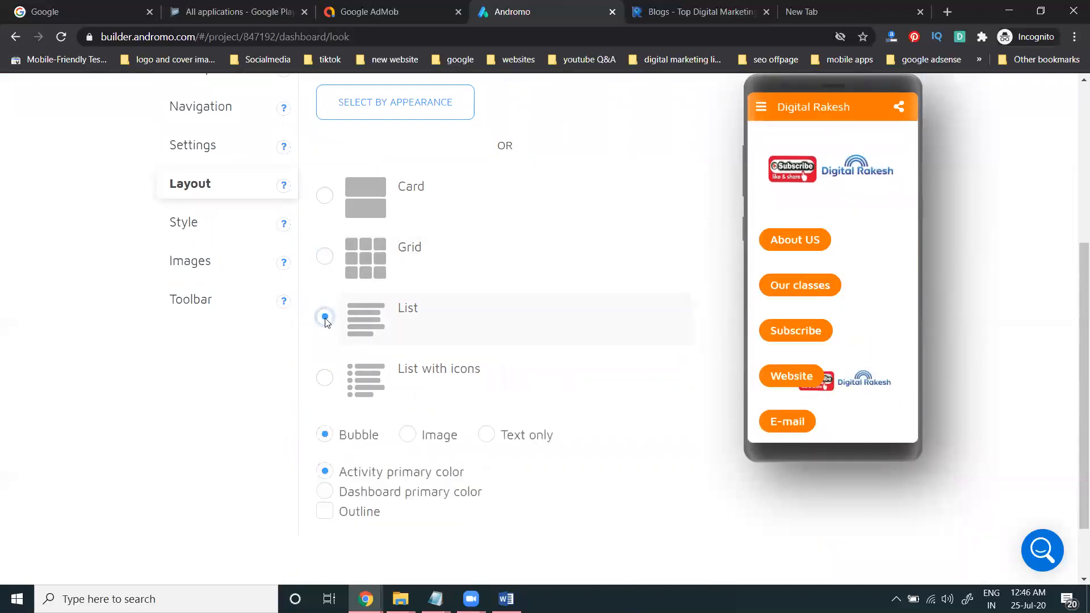
{"action": "left_click", "coordinate": [183, 222]}
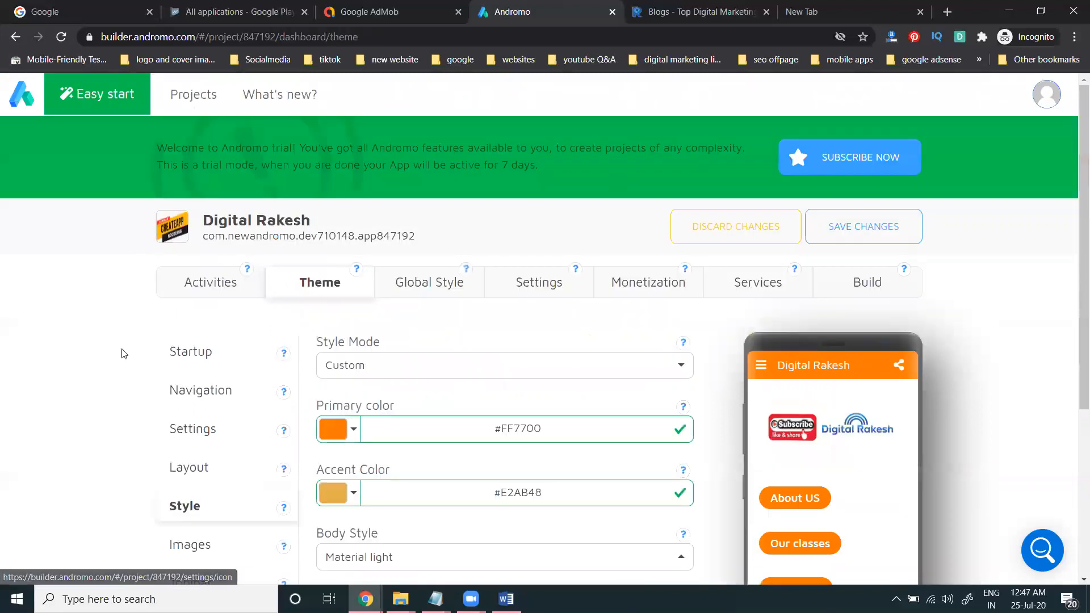
{"action": "scroll", "coordinate": [121, 353], "scroll_direction": "down", "scroll_amount": 3}
Step: Edit the Website activity and open its image settings
{"action": "left_click", "coordinate": [213, 150]}
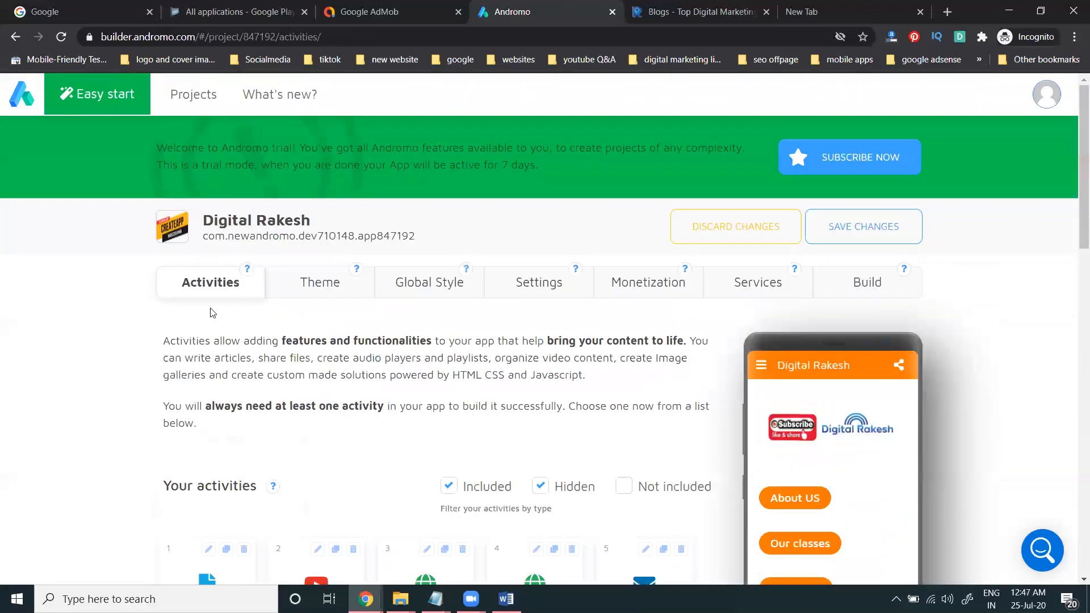
{"action": "scroll", "coordinate": [209, 311], "scroll_direction": "down", "scroll_amount": 4}
{"action": "left_click", "coordinate": [536, 337]}
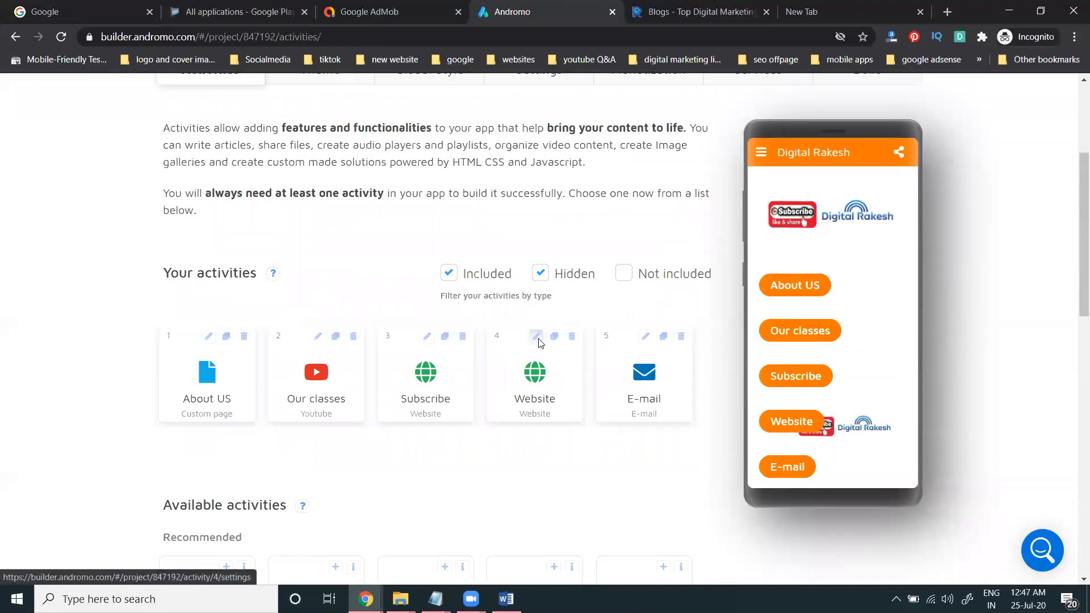
{"action": "scroll", "coordinate": [122, 287], "scroll_direction": "down", "scroll_amount": 4}
{"action": "left_click", "coordinate": [171, 291]}
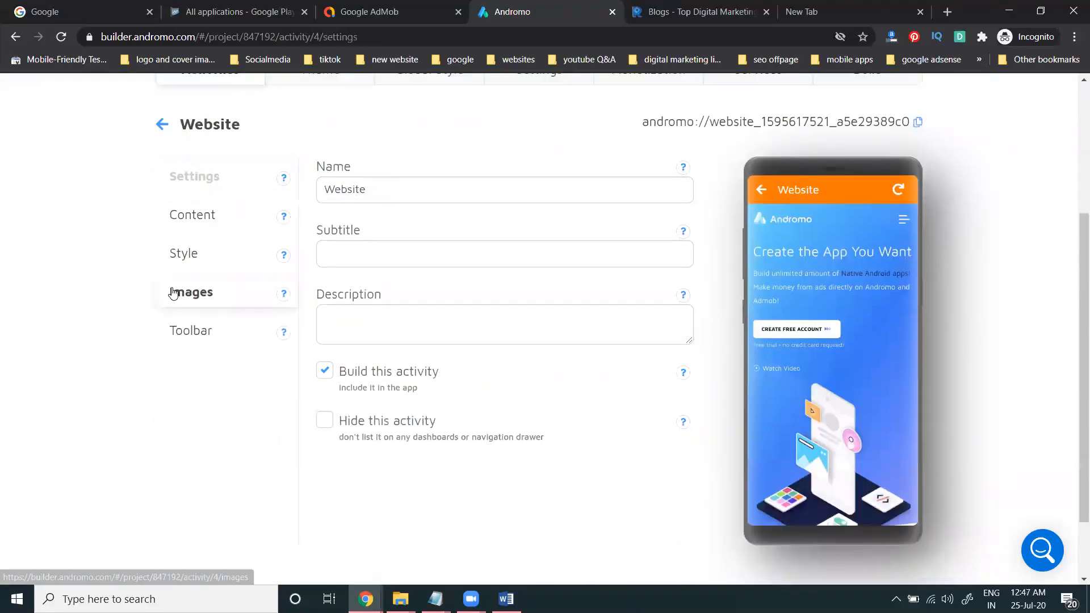
{"action": "scroll", "coordinate": [7, 307], "scroll_direction": "down", "scroll_amount": 4}
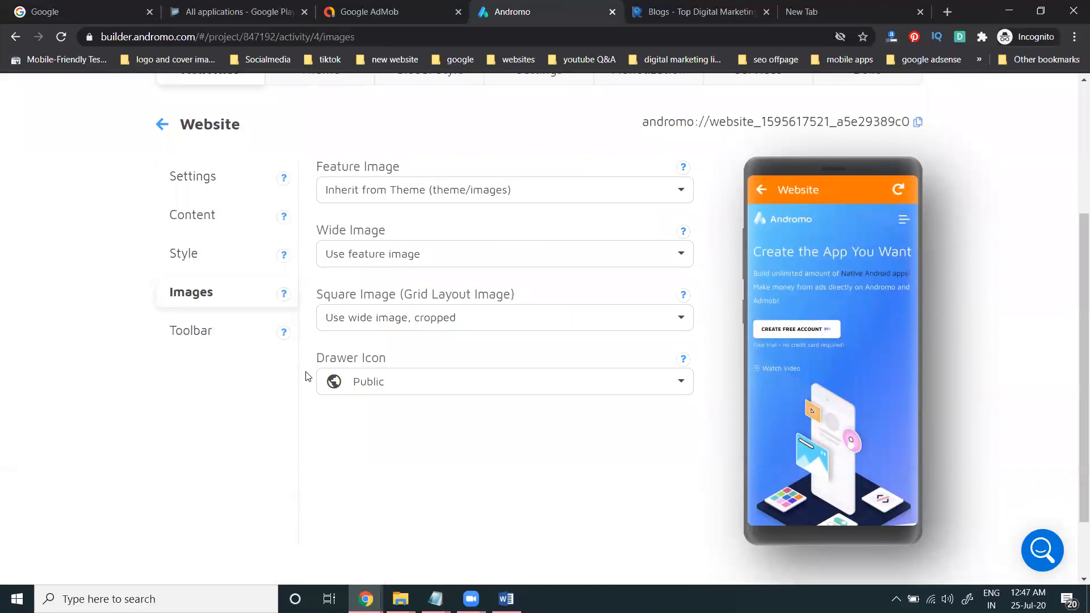
Step: Try Custom upload for the wide image, set it to inherit from theme, then return to activities
{"action": "left_click", "coordinate": [347, 261]}
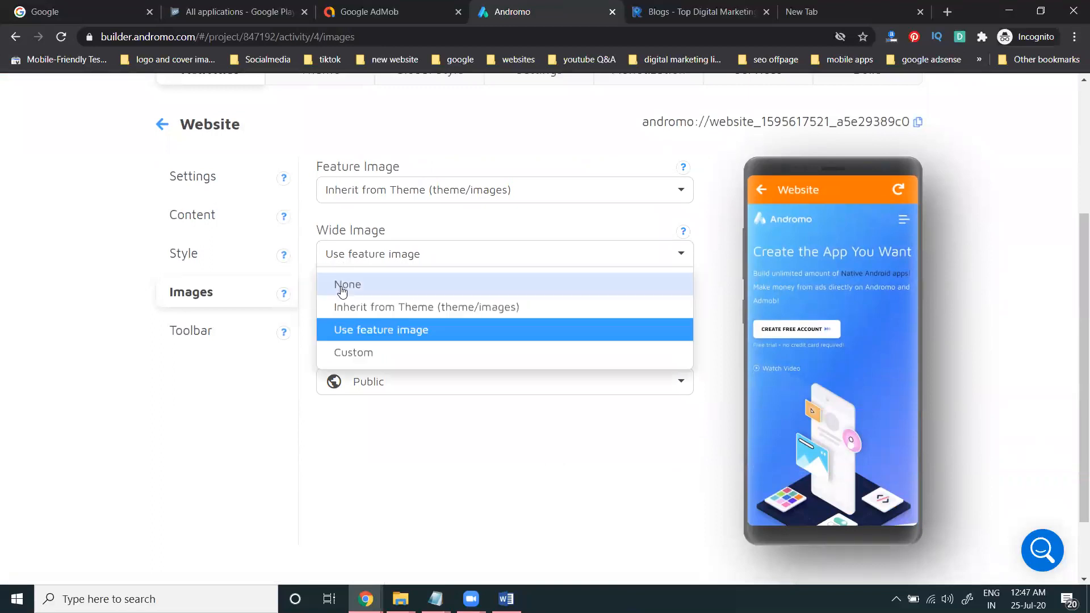
{"action": "left_click", "coordinate": [347, 352]}
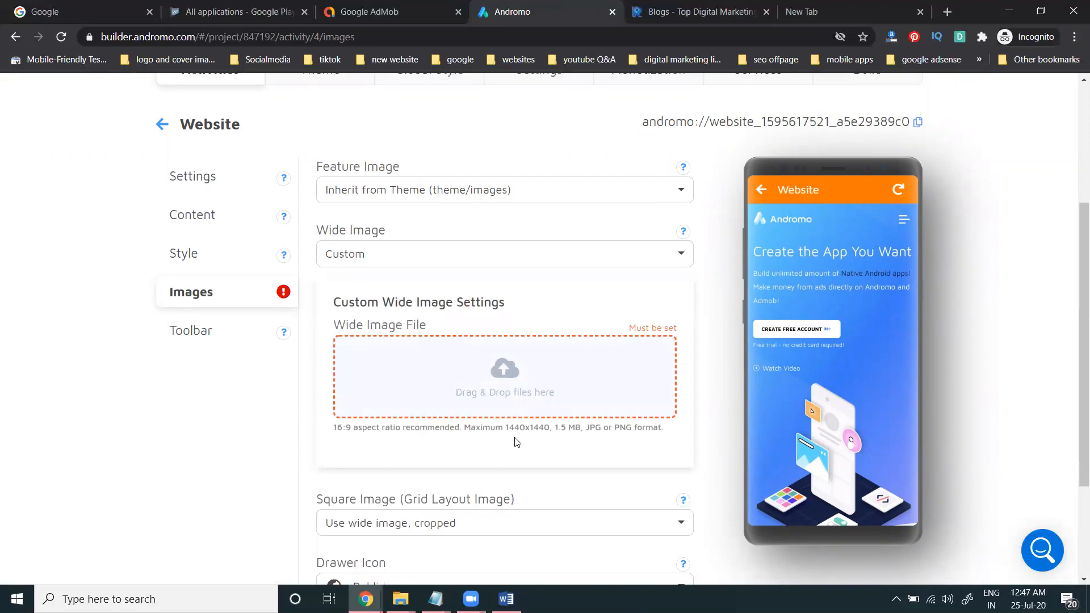
{"action": "left_click", "coordinate": [377, 263]}
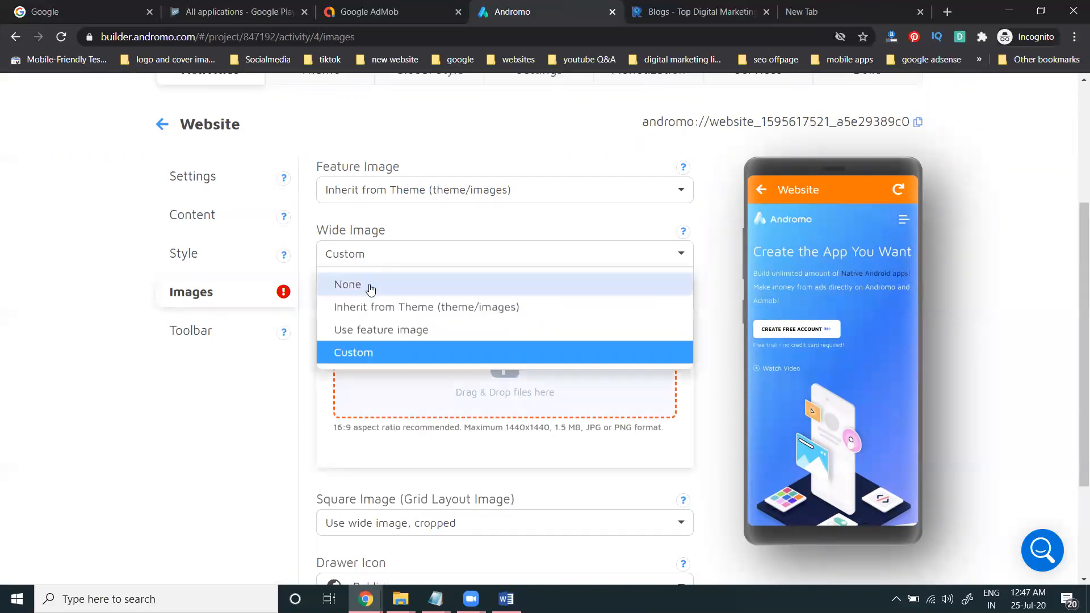
{"action": "left_click", "coordinate": [375, 307]}
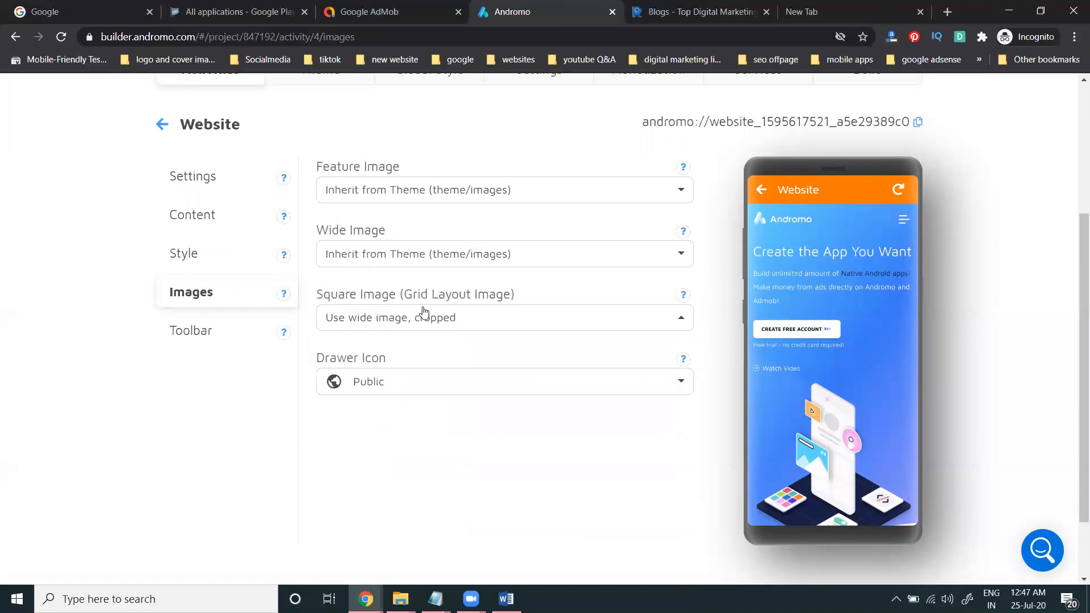
{"action": "left_click", "coordinate": [167, 174]}
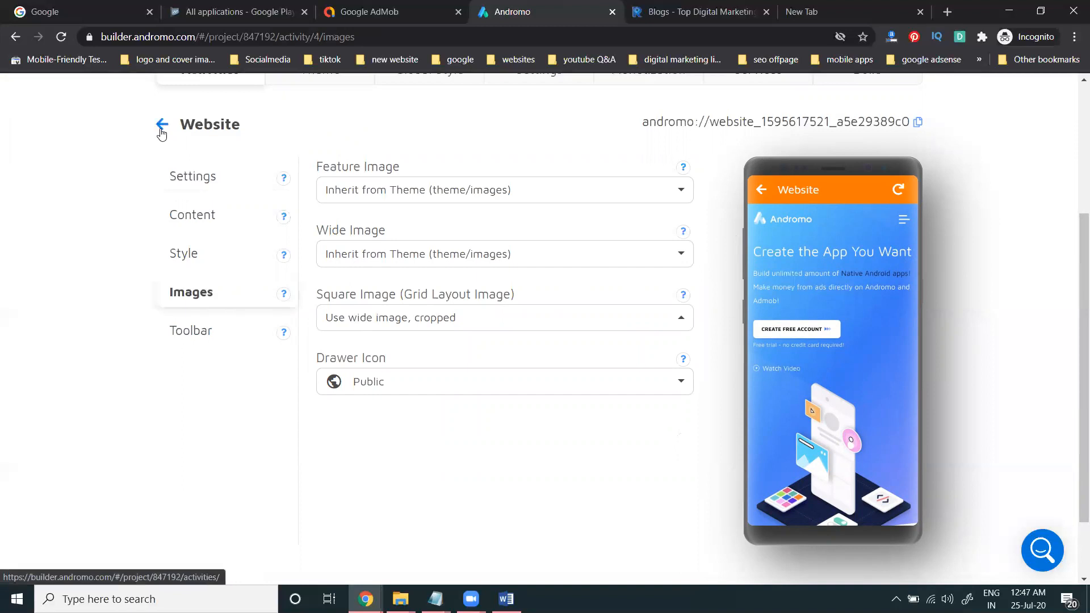
{"action": "left_click", "coordinate": [161, 124]}
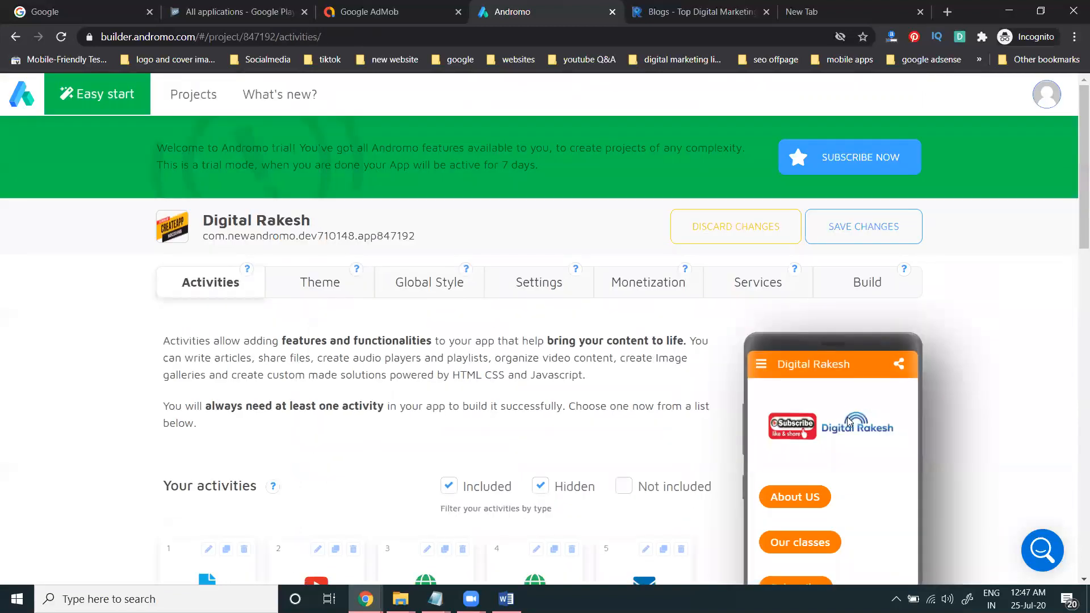
Step: Scroll back to the top of the project and open the Monetization tab's AdMob settings
{"action": "scroll", "coordinate": [840, 412], "scroll_direction": "down", "scroll_amount": 4}
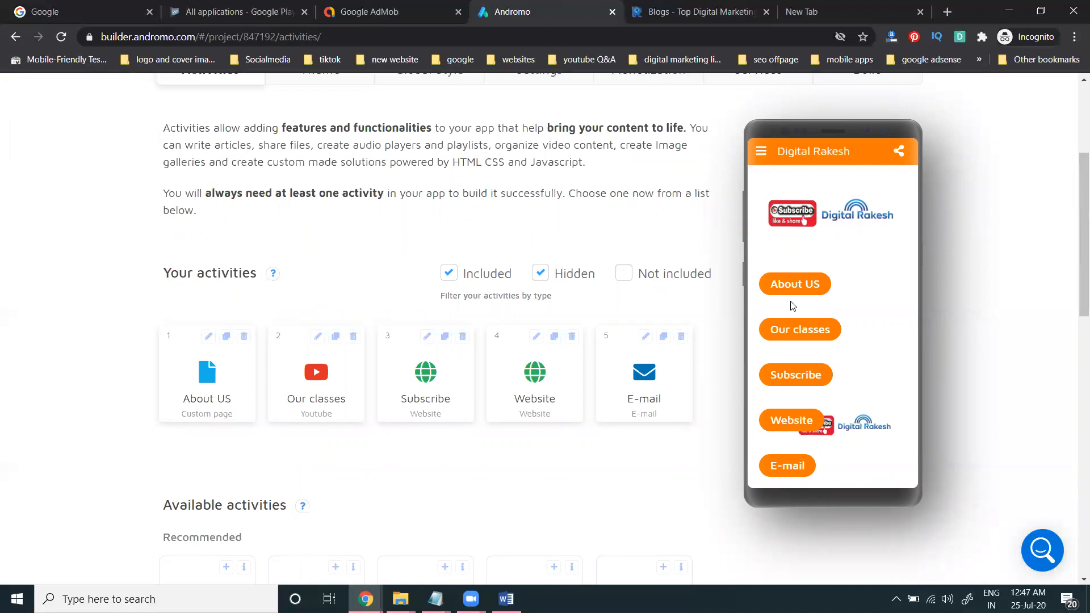
{"action": "scroll", "coordinate": [915, 346], "scroll_direction": "up", "scroll_amount": 4}
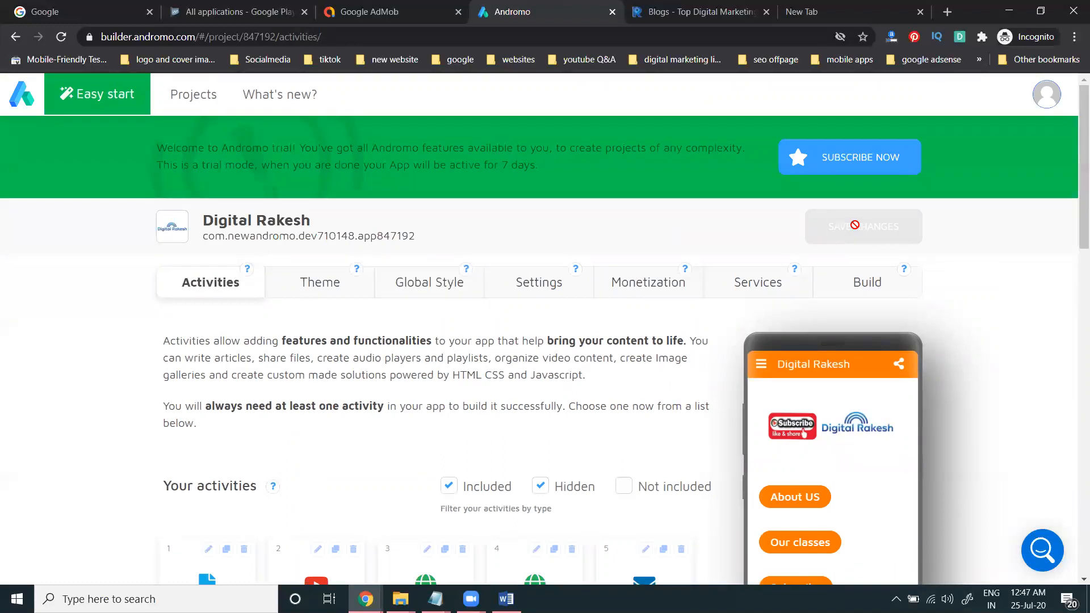
{"action": "left_click", "coordinate": [622, 273]}
Step: Review the AdMob, Amazon Mobile Ads and Facebook Audience Network options
{"action": "scroll", "coordinate": [170, 340], "scroll_direction": "down", "scroll_amount": 2}
{"action": "left_click", "coordinate": [167, 286]}
{"action": "scroll", "coordinate": [25, 321], "scroll_direction": "down", "scroll_amount": 6}
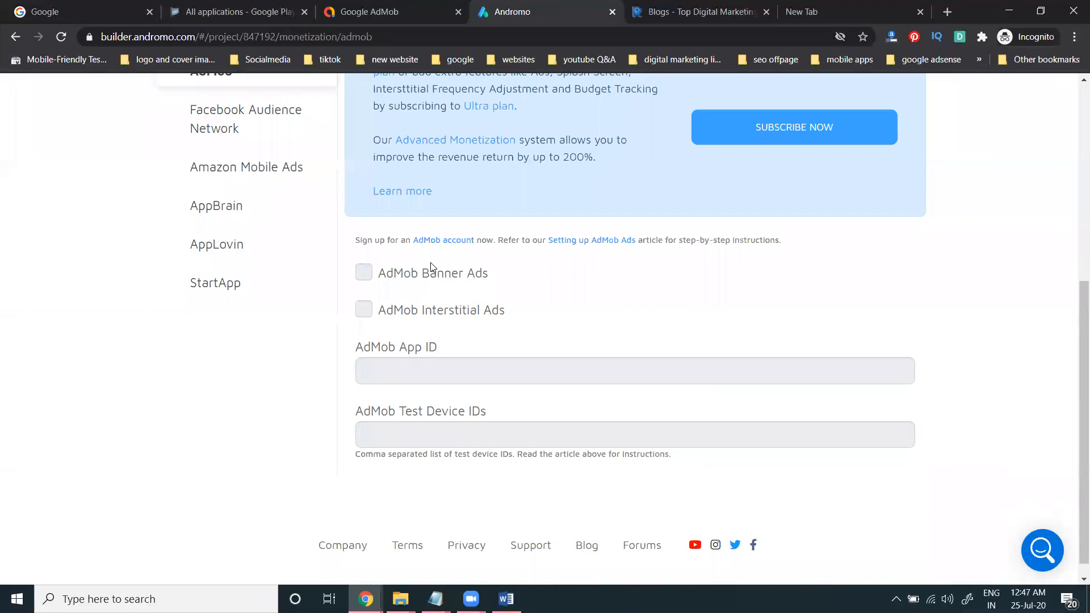
{"action": "left_click", "coordinate": [243, 169]}
{"action": "scroll", "coordinate": [140, 349], "scroll_direction": "down", "scroll_amount": 4}
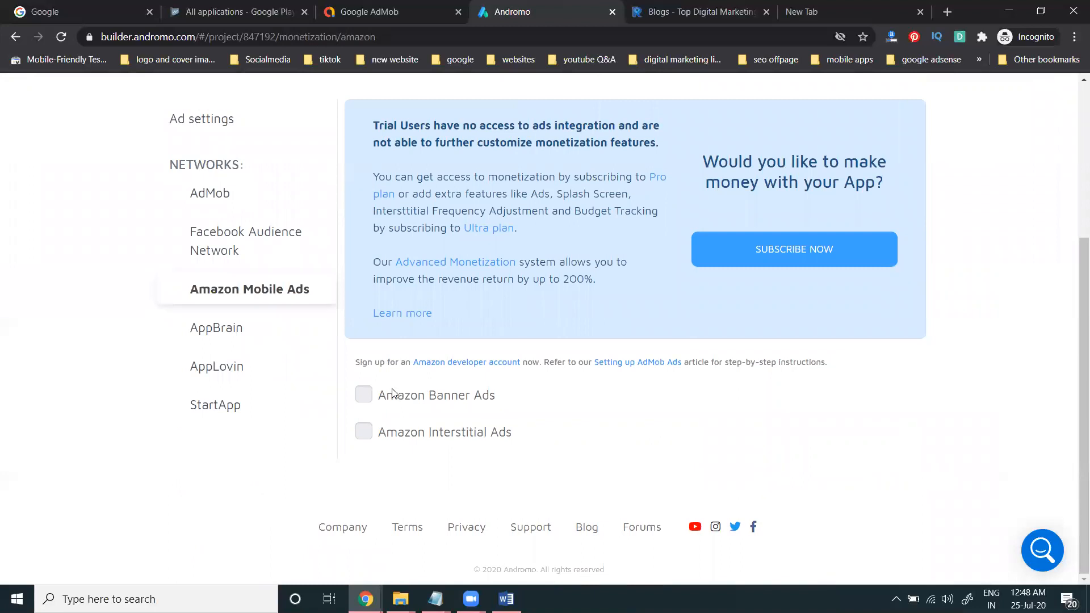
{"action": "left_click", "coordinate": [256, 246]}
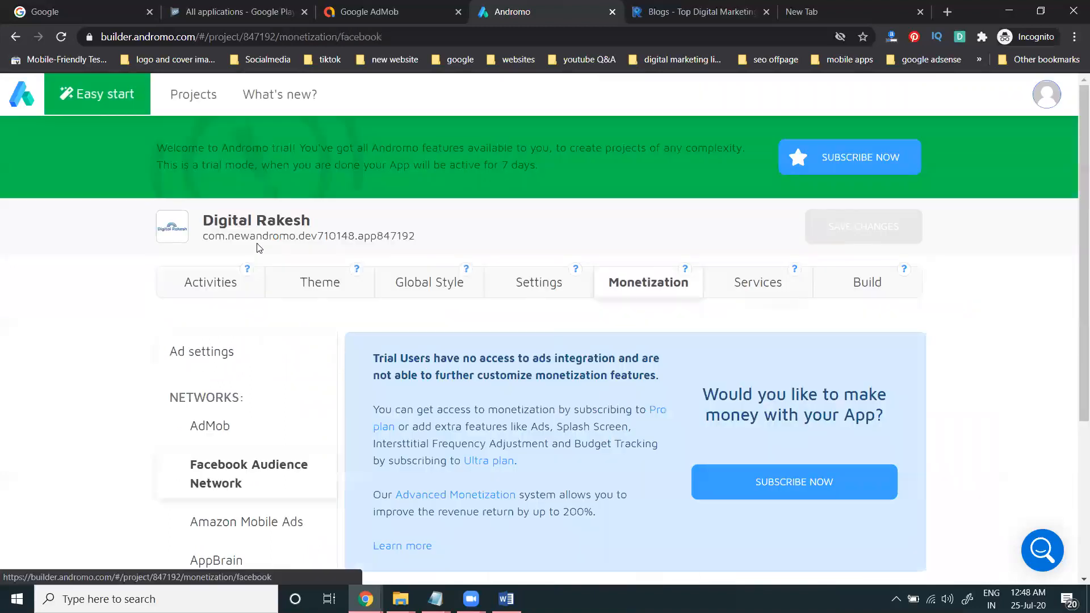
{"action": "scroll", "coordinate": [179, 369], "scroll_direction": "down", "scroll_amount": 3}
{"action": "scroll", "coordinate": [179, 370], "scroll_direction": "down", "scroll_amount": 3}
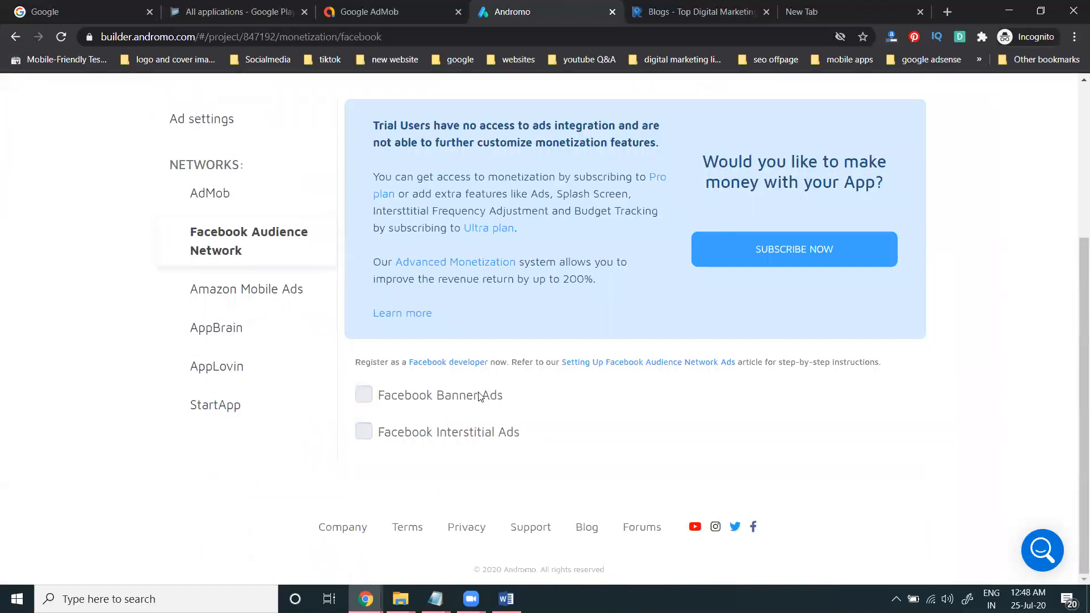
Step: Review the AppBrain, AppLovin and StartApp options, then read the general Ad settings
{"action": "left_click", "coordinate": [239, 343]}
{"action": "scroll", "coordinate": [221, 357], "scroll_direction": "down", "scroll_amount": 4}
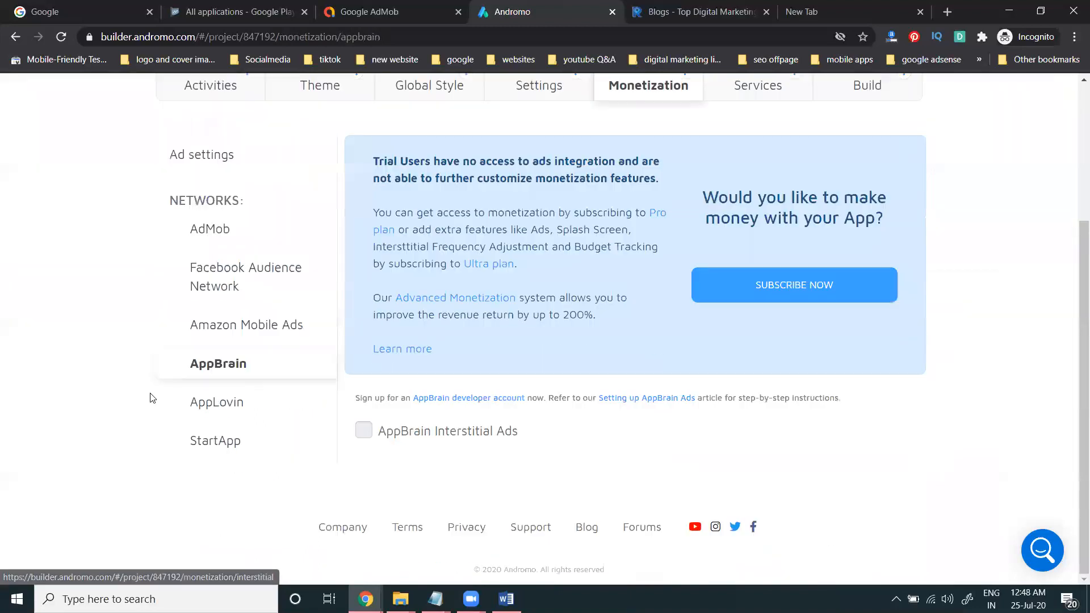
{"action": "left_click", "coordinate": [221, 401]}
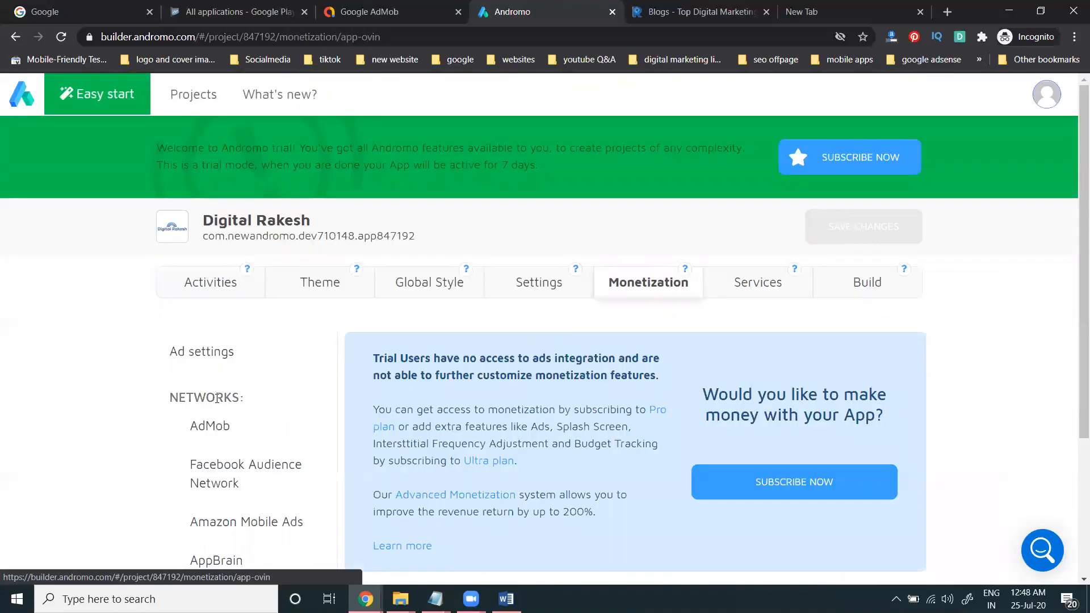
{"action": "scroll", "coordinate": [222, 401], "scroll_direction": "down", "scroll_amount": 4}
{"action": "left_click", "coordinate": [232, 443]}
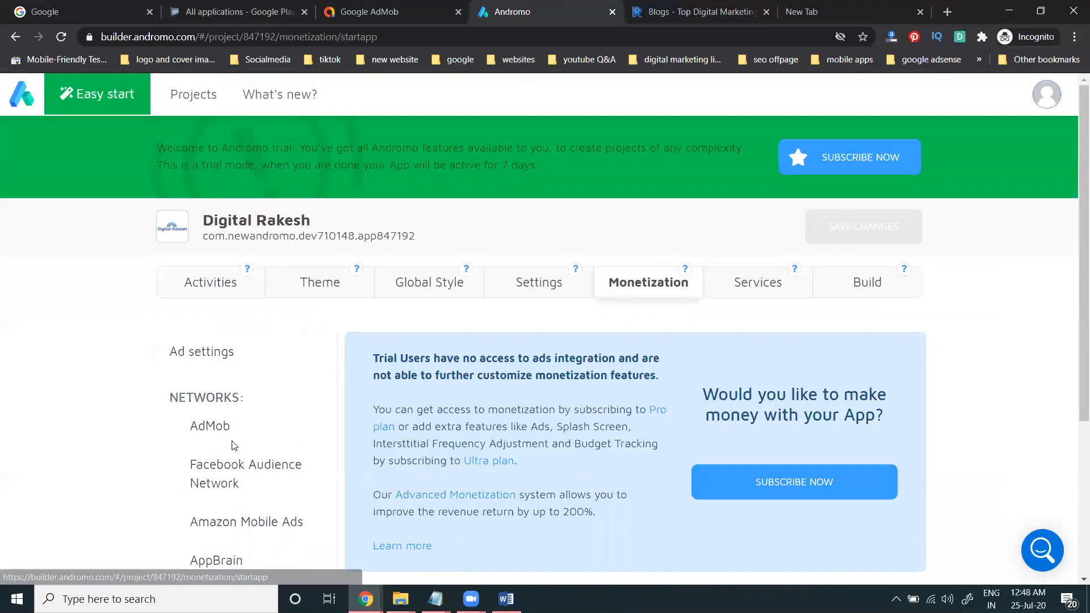
{"action": "left_click", "coordinate": [237, 355]}
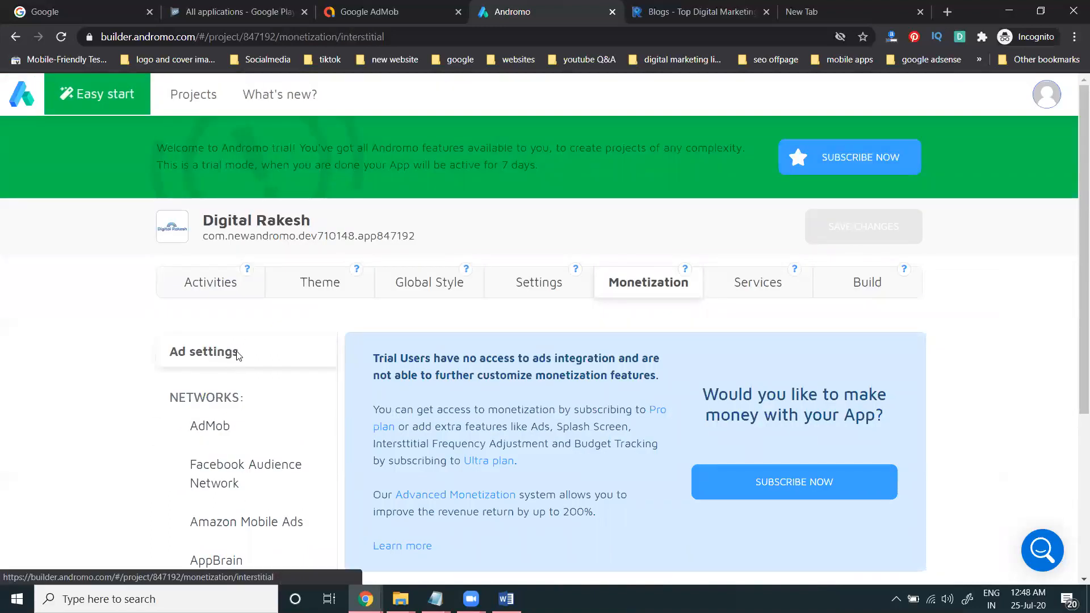
{"action": "scroll", "coordinate": [238, 363], "scroll_direction": "down", "scroll_amount": 4}
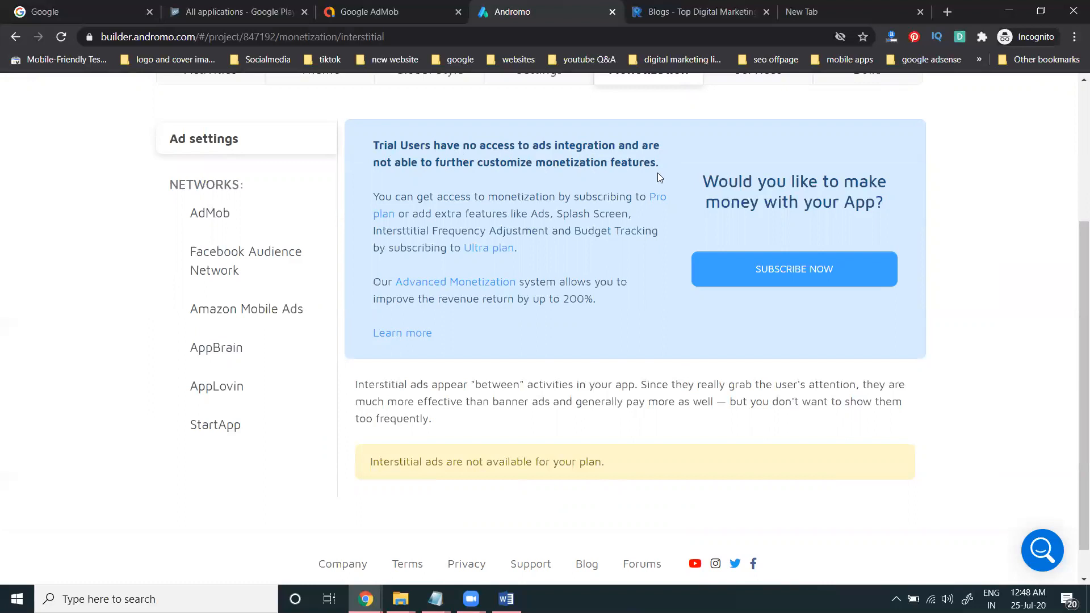
{"action": "scroll", "coordinate": [656, 173], "scroll_direction": "up", "scroll_amount": 4}
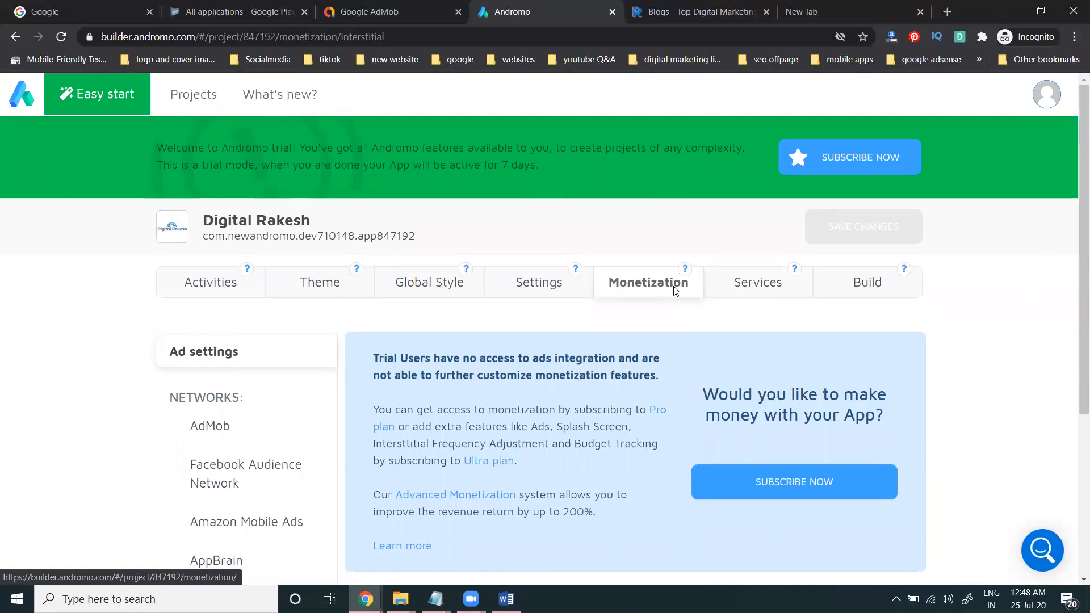
Step: In Services, view OneSignal and Firebase Analytics and tick Enable Firebase Analytics
{"action": "left_click", "coordinate": [737, 287]}
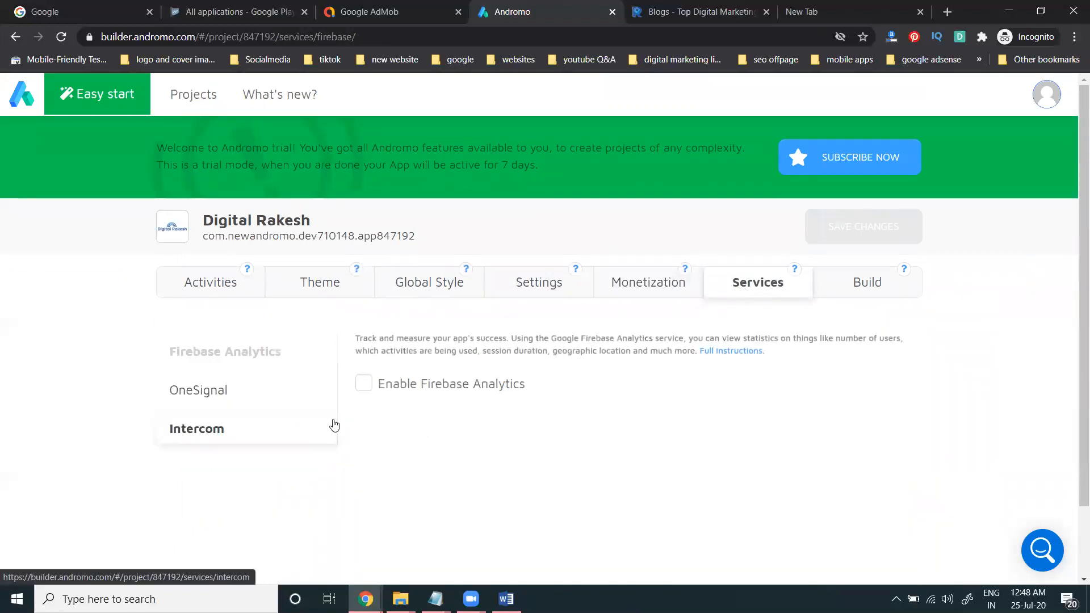
{"action": "left_click", "coordinate": [255, 392]}
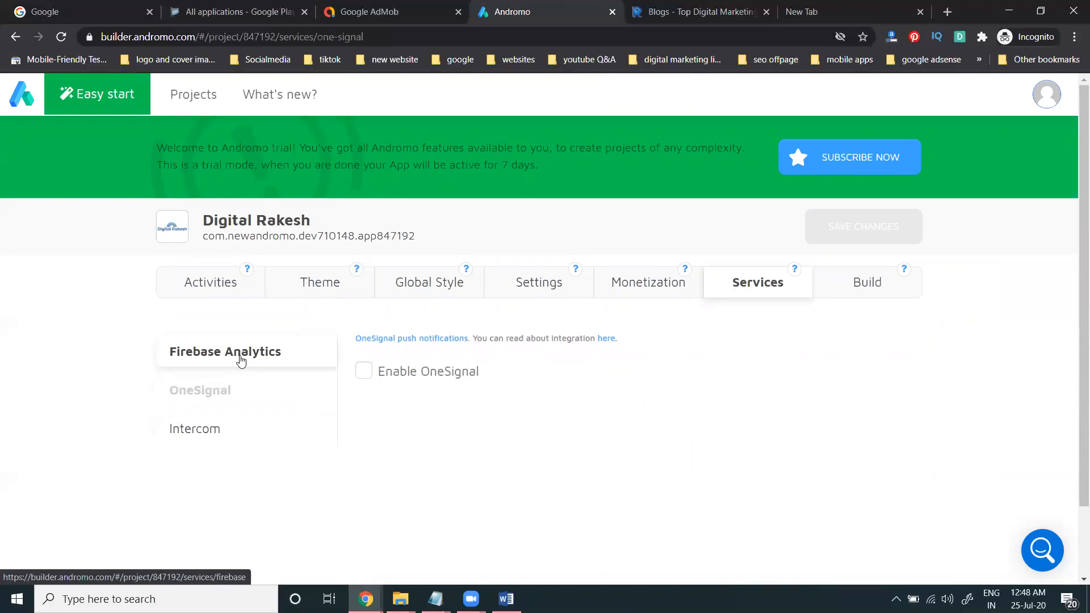
{"action": "left_click", "coordinate": [241, 361]}
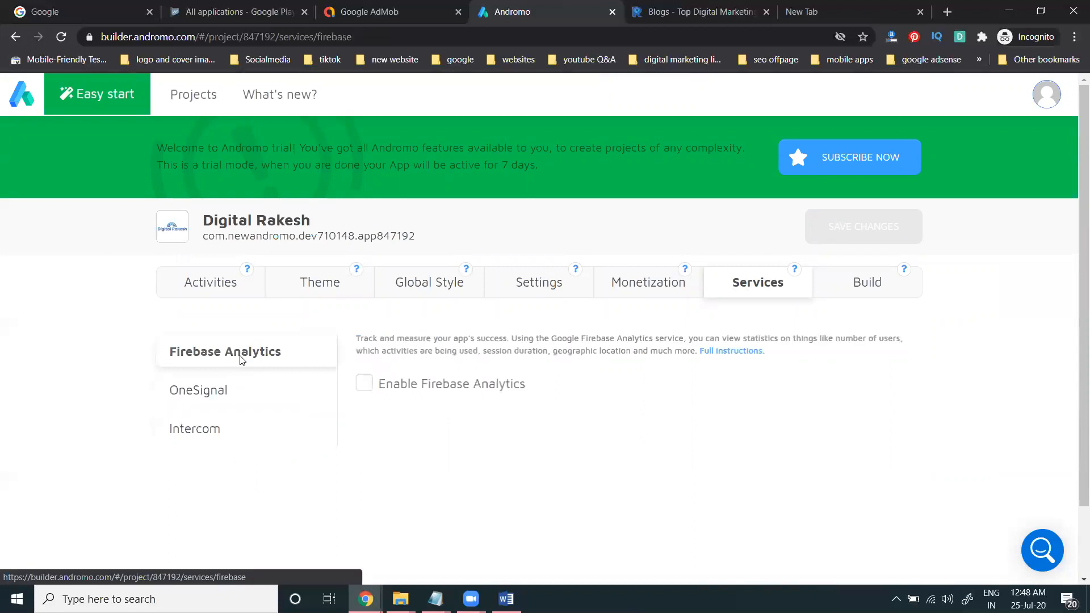
{"action": "left_click", "coordinate": [408, 390]}
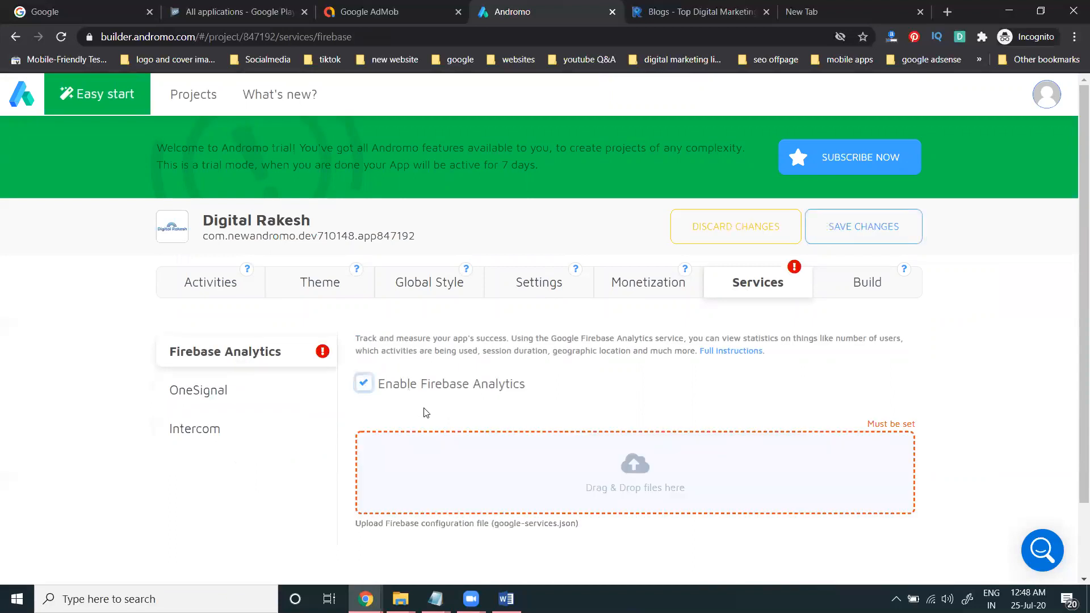
{"action": "scroll", "coordinate": [511, 426], "scroll_direction": "down", "scroll_amount": 2}
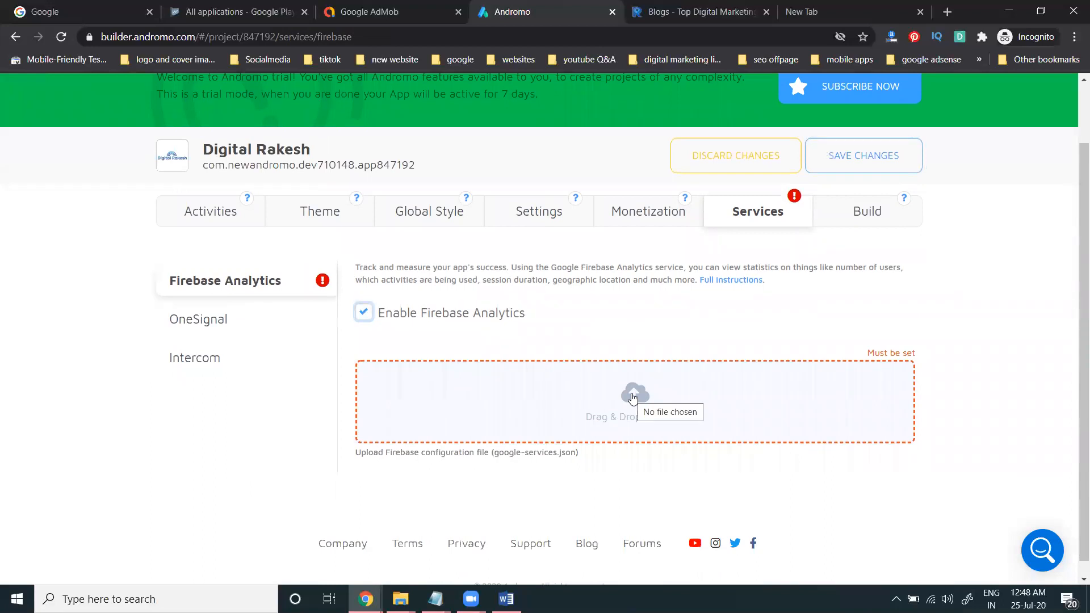
Step: Tick and untick Enable OneSignal, view Intercom, and open the Build page
{"action": "left_click", "coordinate": [242, 319]}
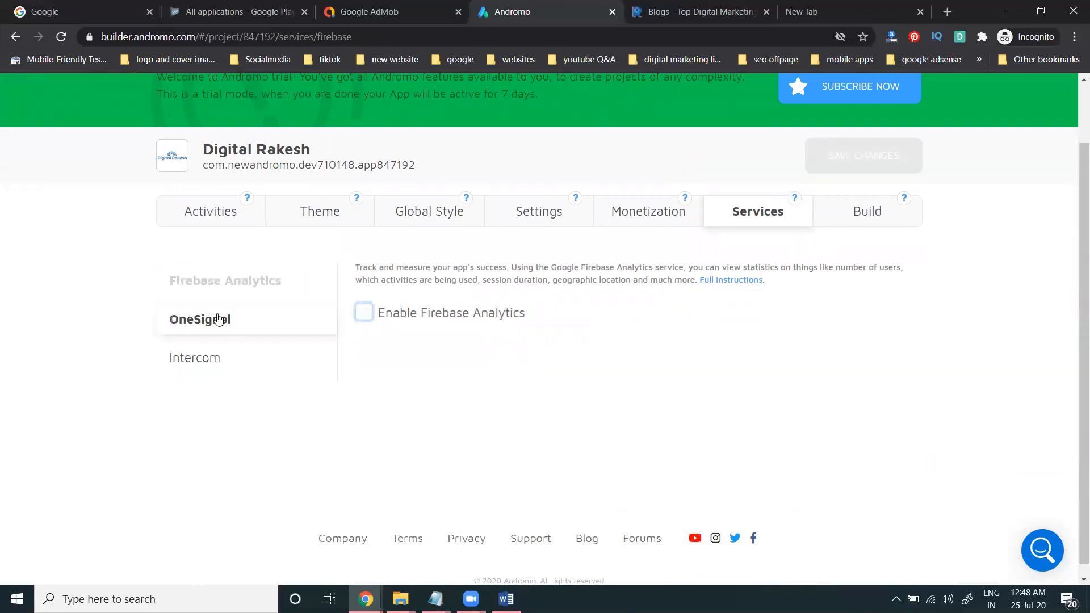
{"action": "left_click", "coordinate": [415, 374]}
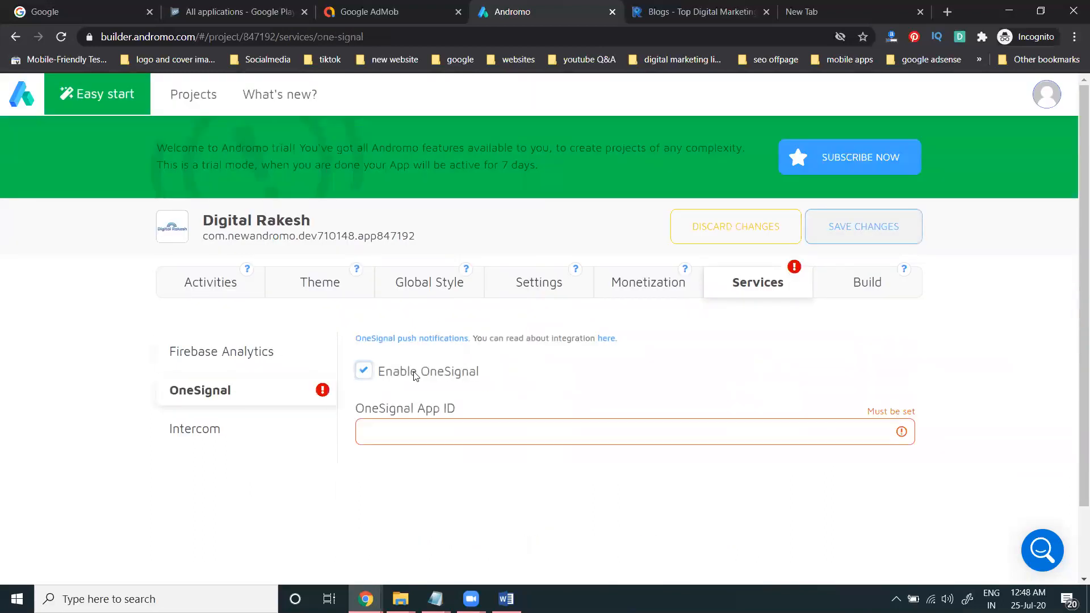
{"action": "left_click", "coordinate": [415, 374]}
{"action": "left_click", "coordinate": [248, 428]}
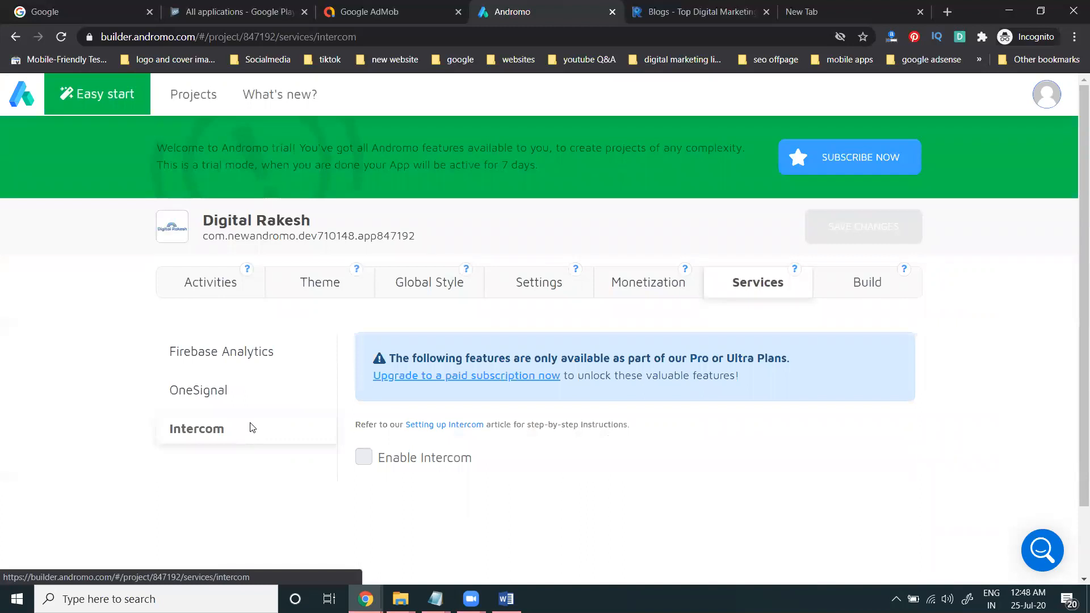
{"action": "left_click", "coordinate": [256, 351]}
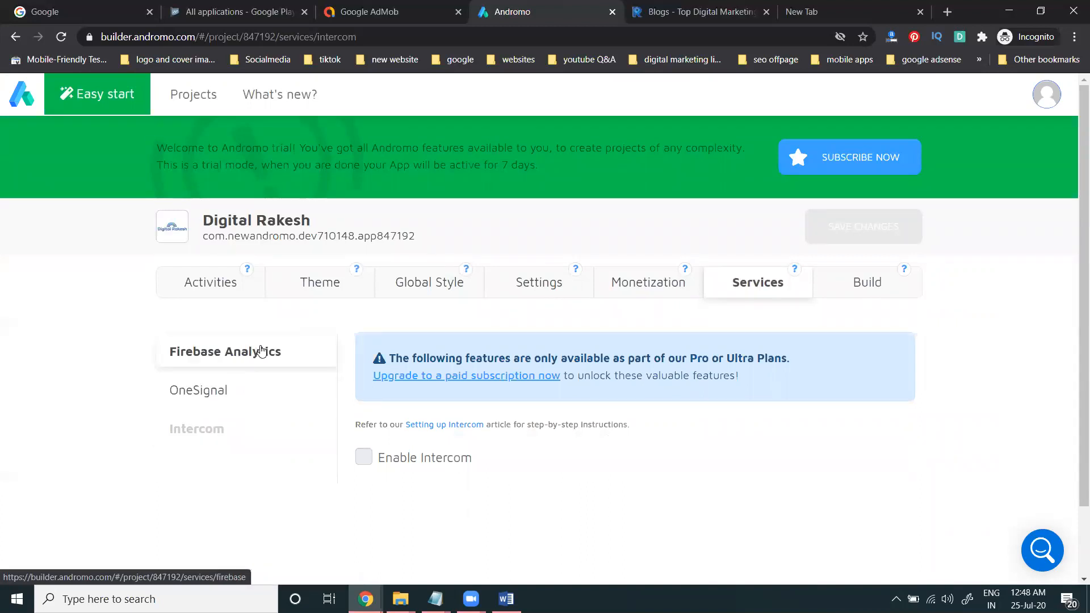
{"action": "left_click", "coordinate": [895, 294]}
Step: Check the 3 builds left on the Build page, revisit Activities, then switch to Google Play Console
{"action": "scroll", "coordinate": [968, 416], "scroll_direction": "down", "scroll_amount": 5}
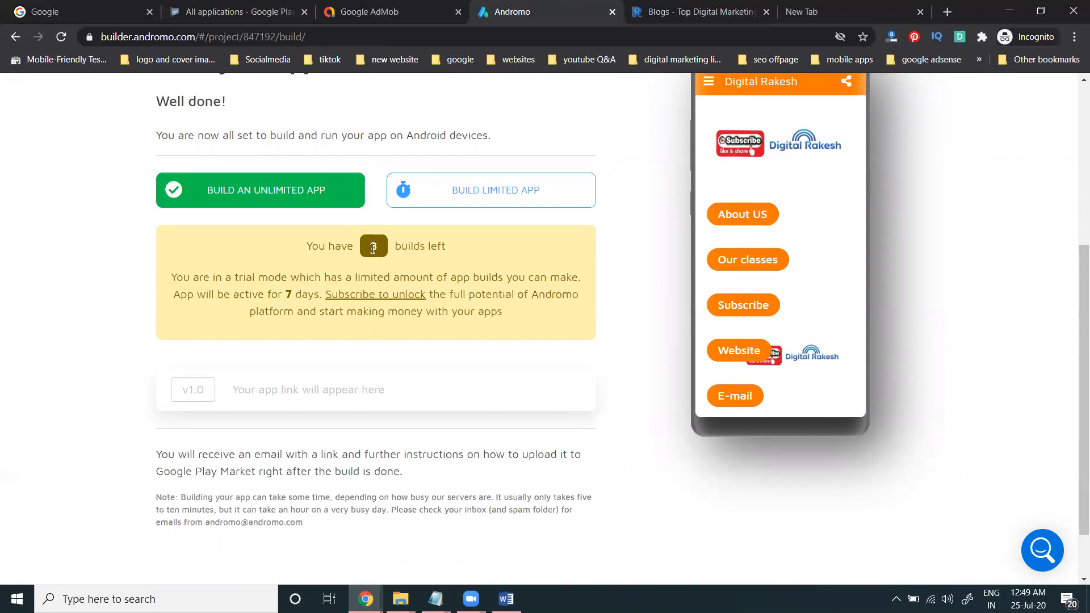
{"action": "scroll", "coordinate": [557, 374], "scroll_direction": "up", "scroll_amount": 3}
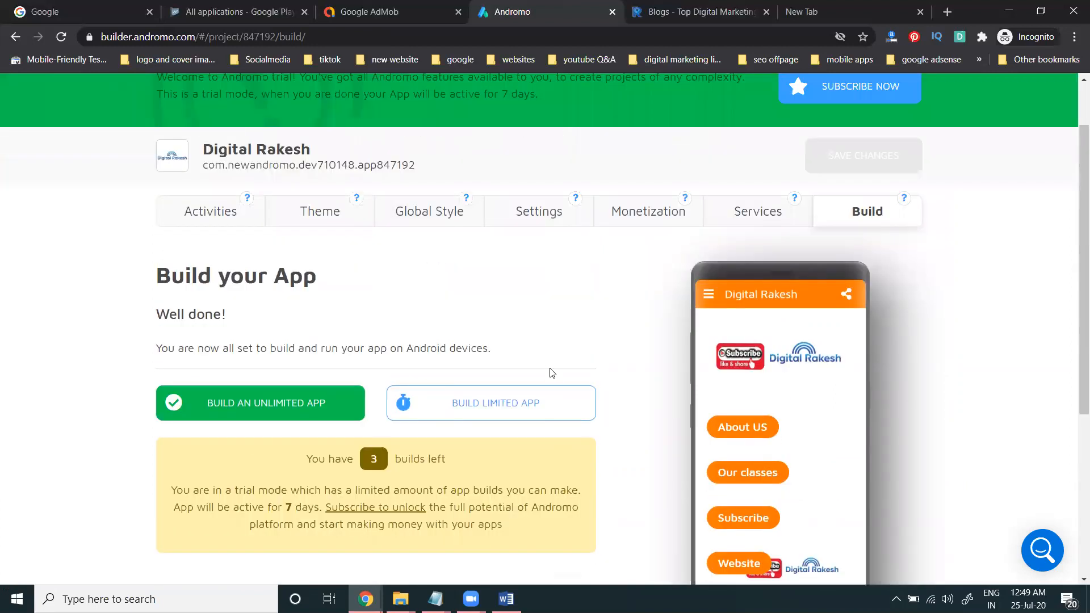
{"action": "left_click", "coordinate": [183, 207]}
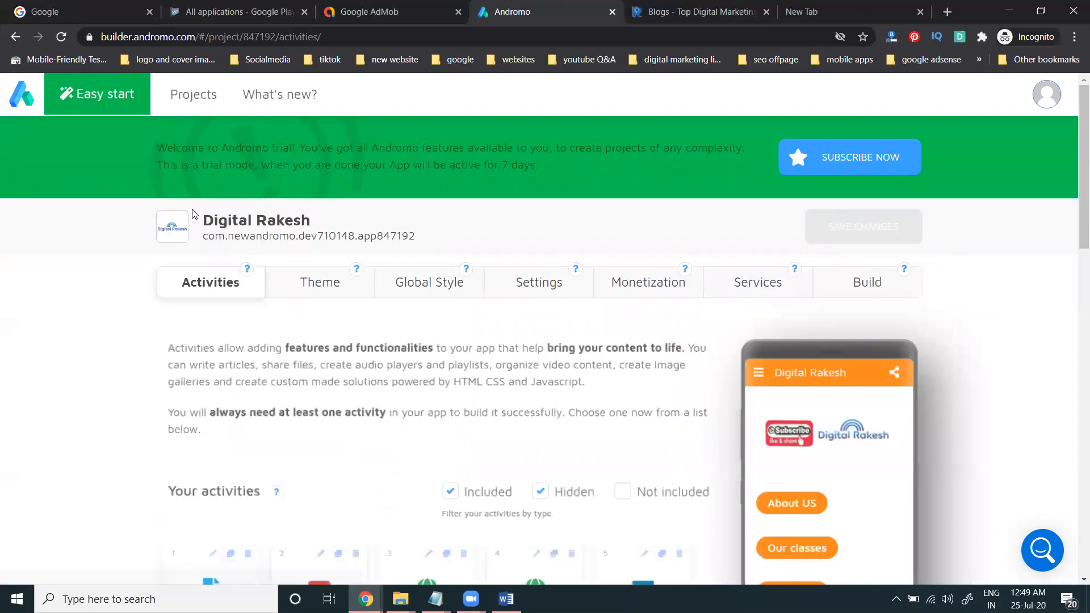
{"action": "scroll", "coordinate": [263, 353], "scroll_direction": "down", "scroll_amount": 3}
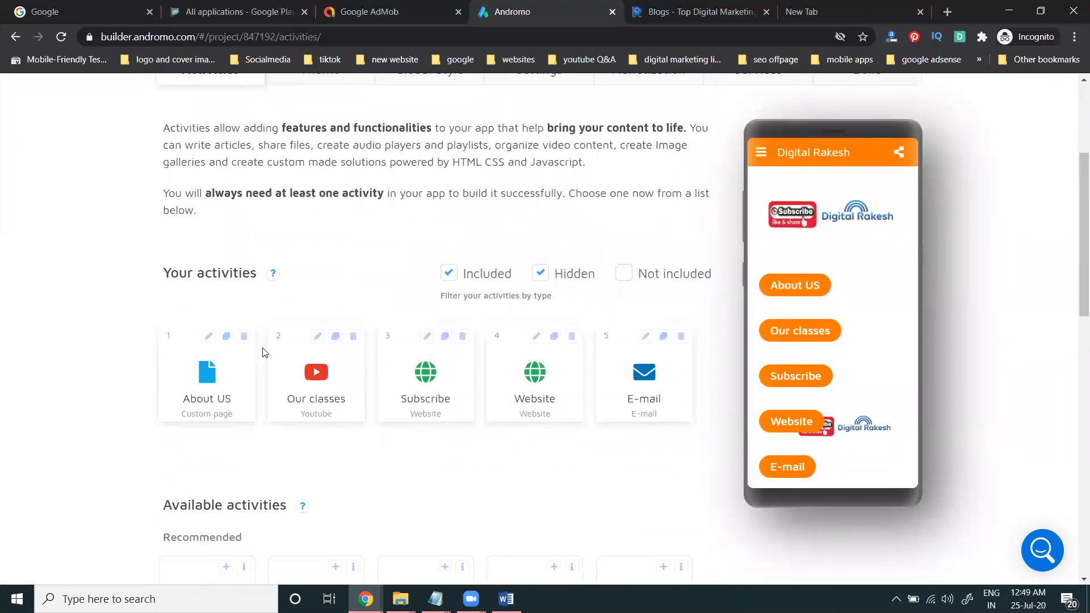
{"action": "left_click", "coordinate": [224, 13]}
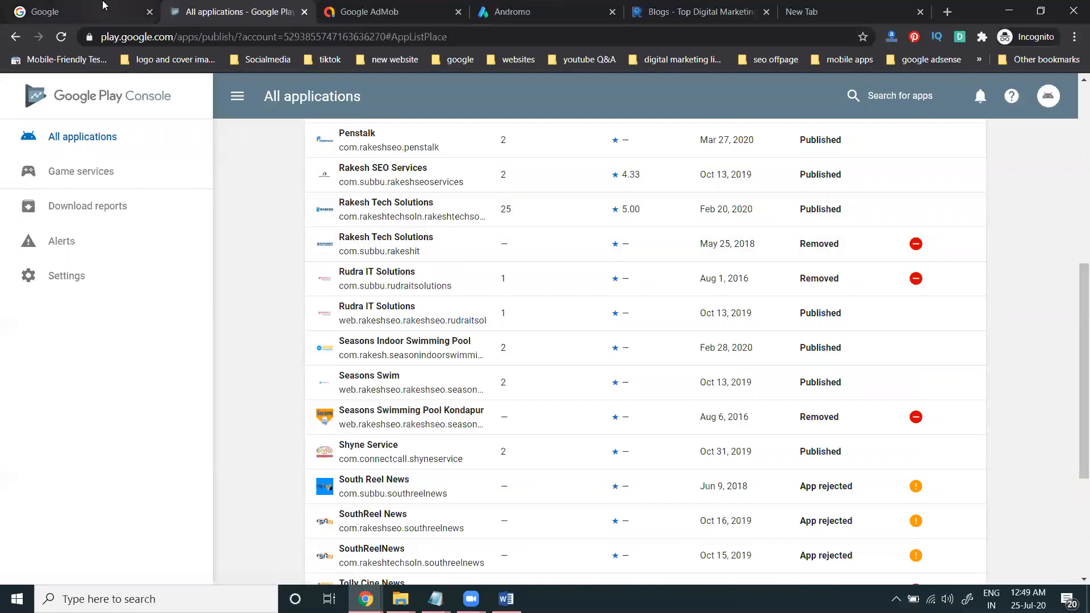
Step: Open Google Play in a new tab from the Google apps grid, browse Apps, then return to Andromo
{"action": "left_click", "coordinate": [134, 14]}
{"action": "left_click", "coordinate": [1025, 95]}
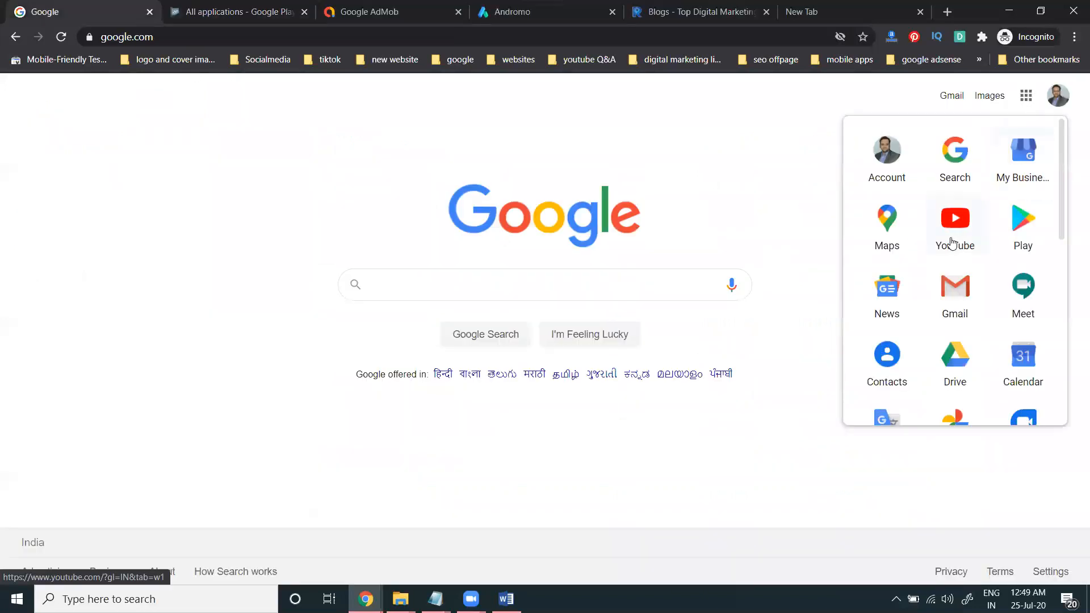
{"action": "right_click", "coordinate": [1017, 228]}
{"action": "left_click", "coordinate": [1013, 233]}
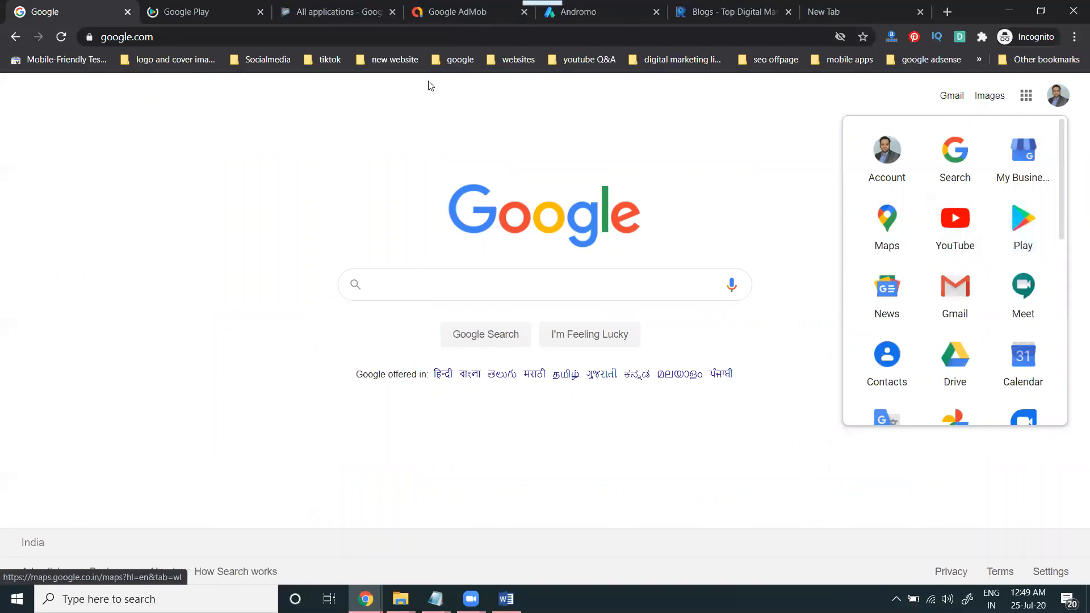
{"action": "left_click", "coordinate": [239, 12]}
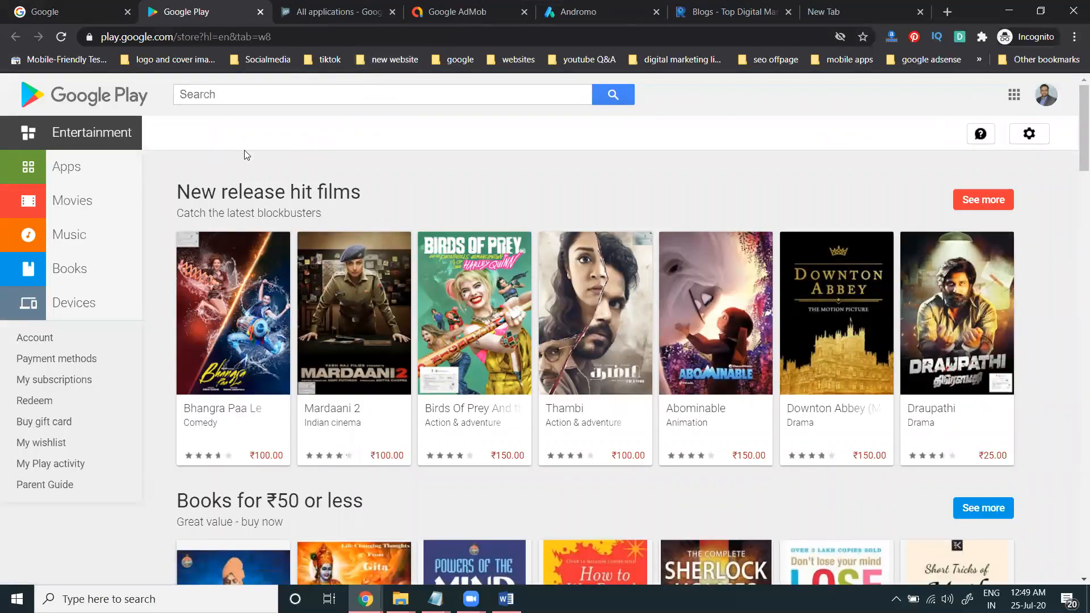
{"action": "left_click", "coordinate": [164, 158]}
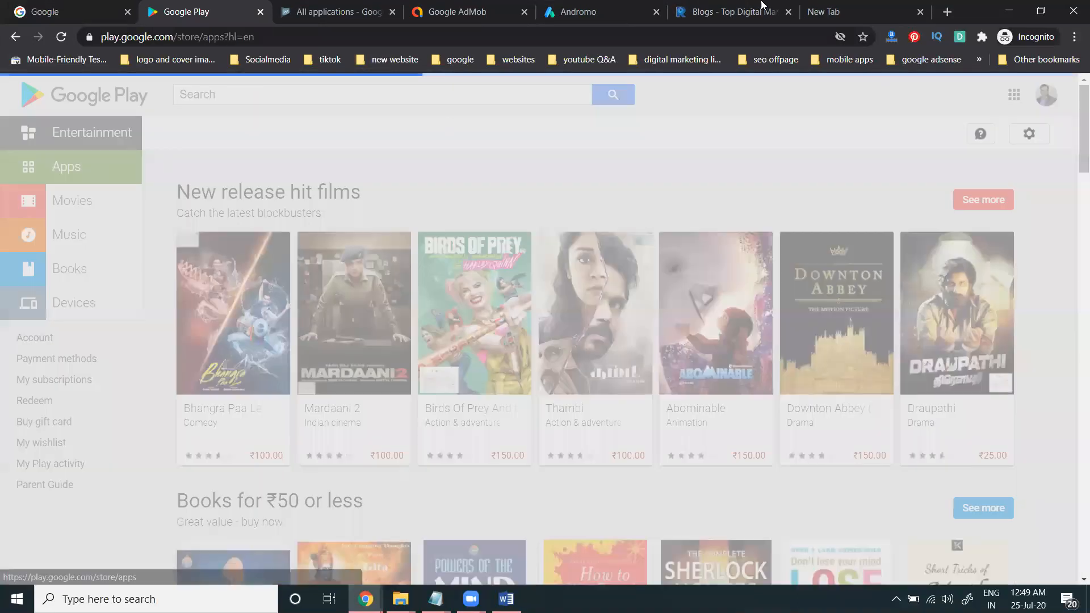
{"action": "left_click", "coordinate": [600, 13]}
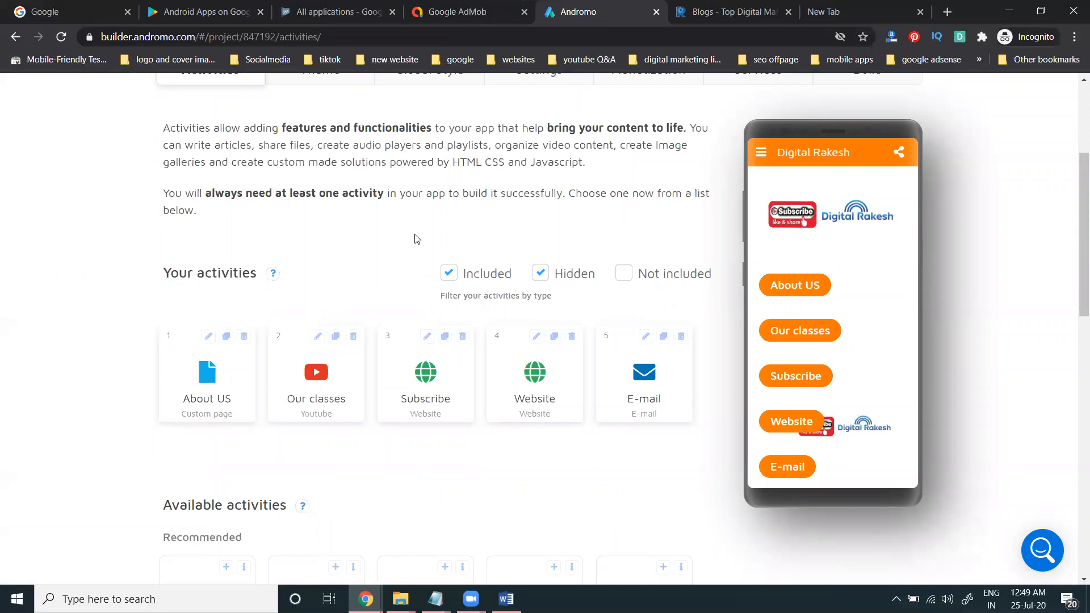
Step: Show My Projects via Easy start and Minimize, then open the second Digital Rakesh project
{"action": "scroll", "coordinate": [408, 236], "scroll_direction": "up", "scroll_amount": 1}
{"action": "scroll", "coordinate": [409, 236], "scroll_direction": "up", "scroll_amount": 3}
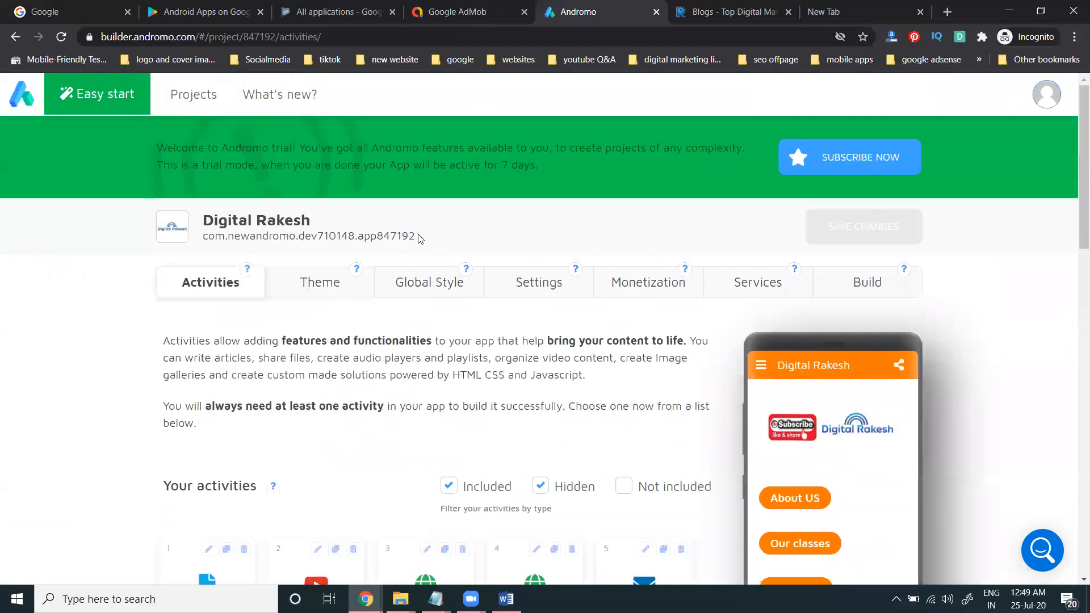
{"action": "left_click", "coordinate": [79, 102]}
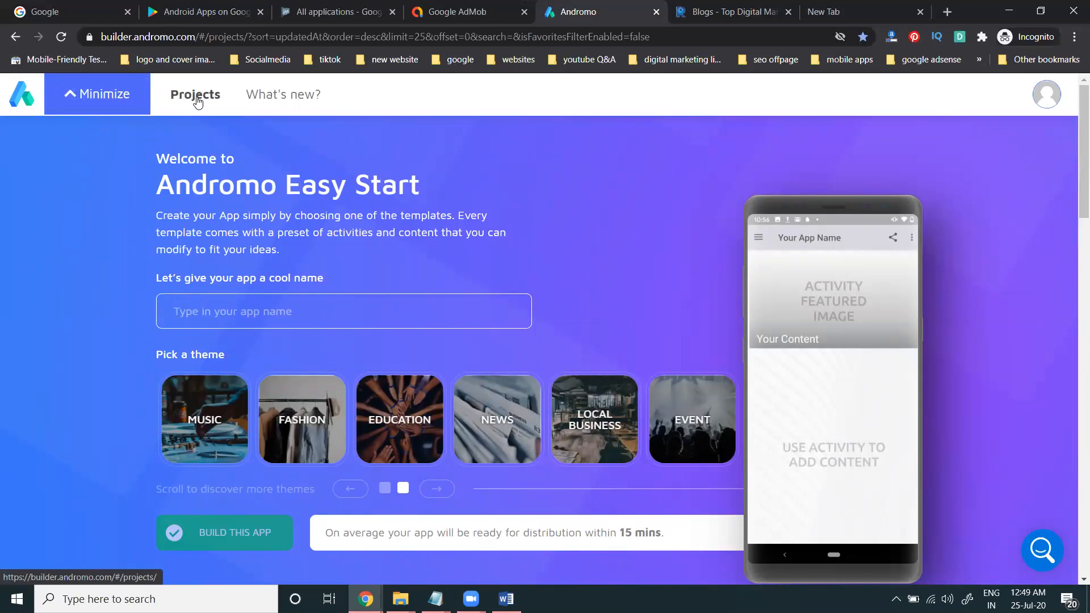
{"action": "left_click", "coordinate": [124, 102]}
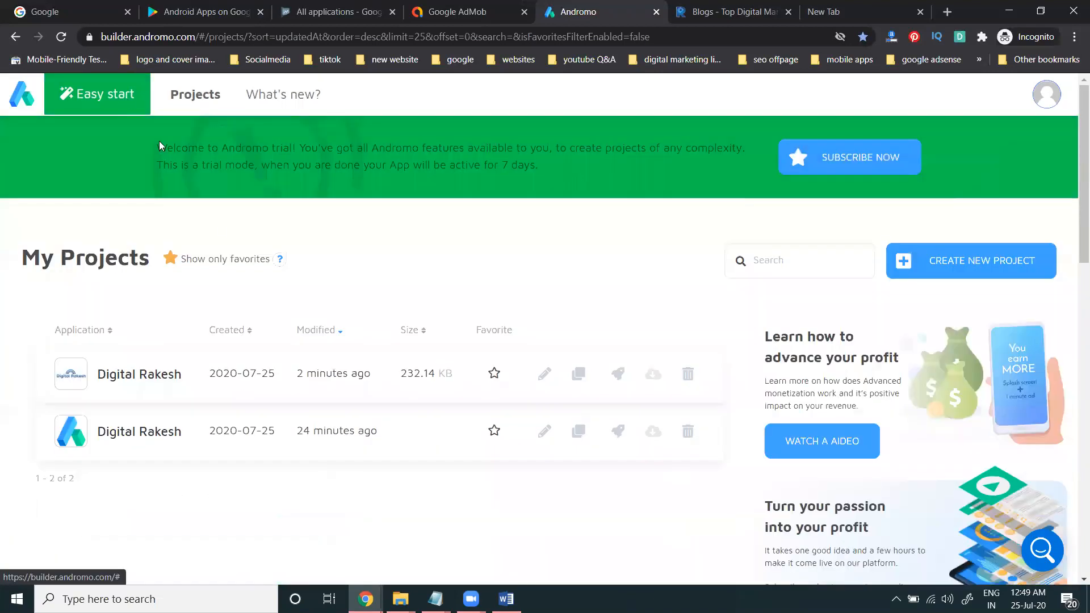
{"action": "scroll", "coordinate": [244, 363], "scroll_direction": "down", "scroll_amount": 1}
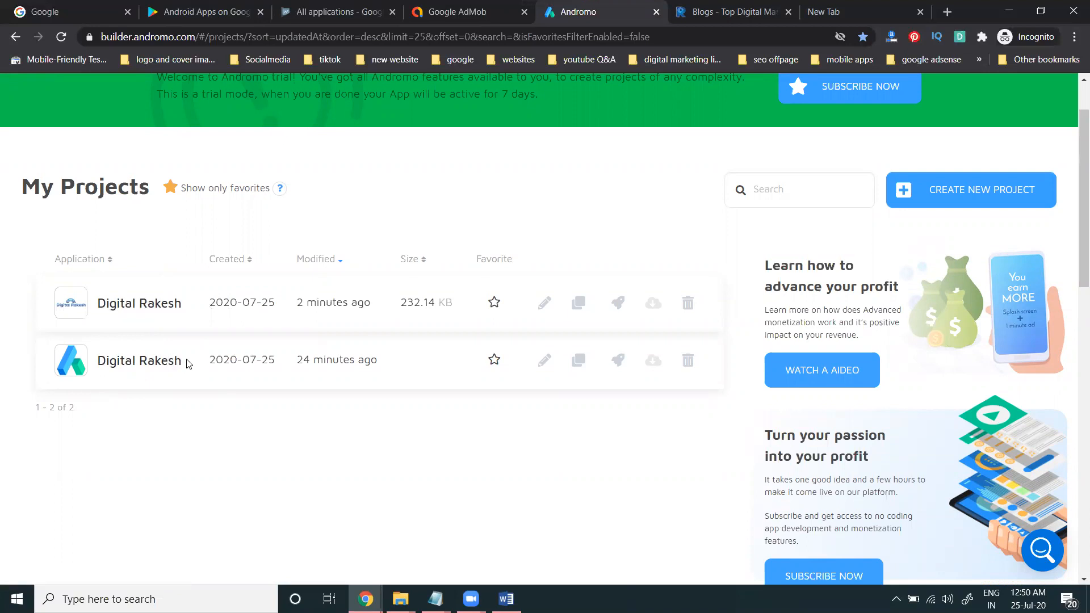
{"action": "left_click", "coordinate": [540, 364]}
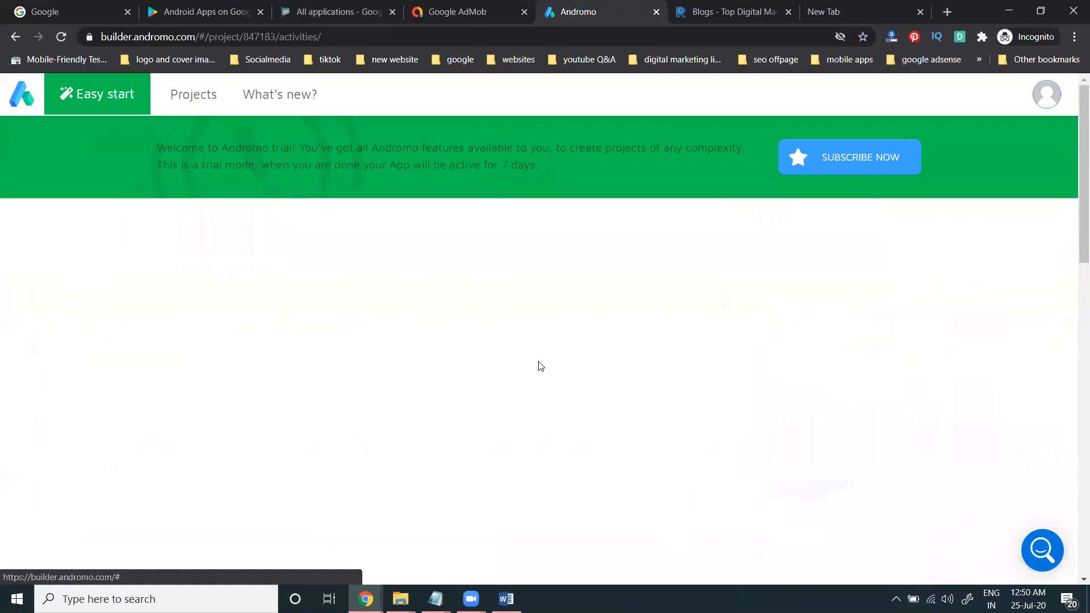
Step: Go back to My Projects, where two Digital Rakesh projects are listed
{"action": "scroll", "coordinate": [335, 302], "scroll_direction": "down", "scroll_amount": 3}
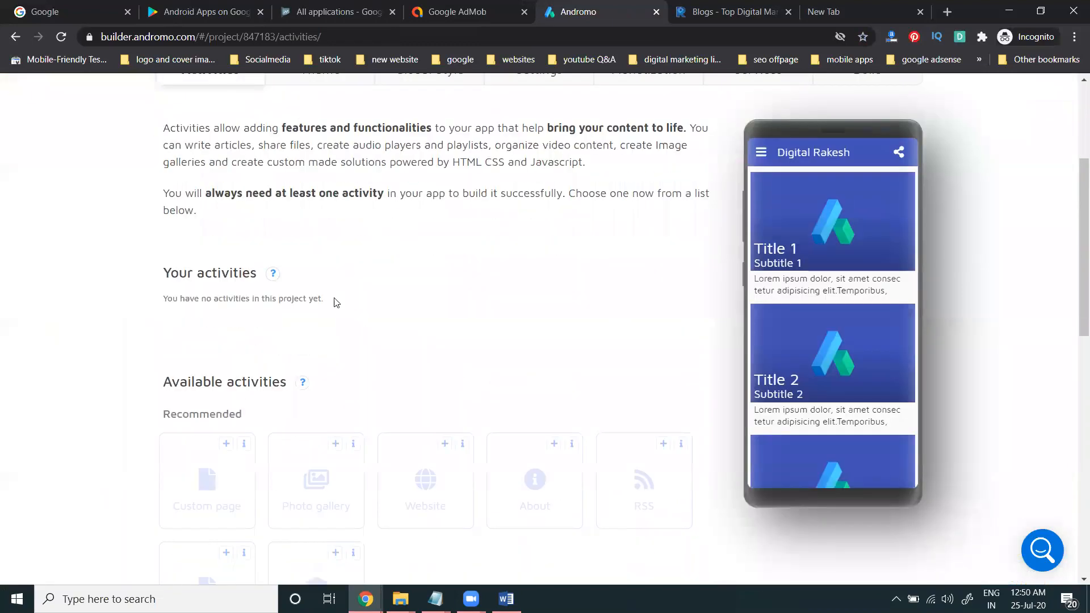
{"action": "scroll", "coordinate": [531, 300], "scroll_direction": "up", "scroll_amount": 1}
{"action": "scroll", "coordinate": [466, 307], "scroll_direction": "up", "scroll_amount": 2}
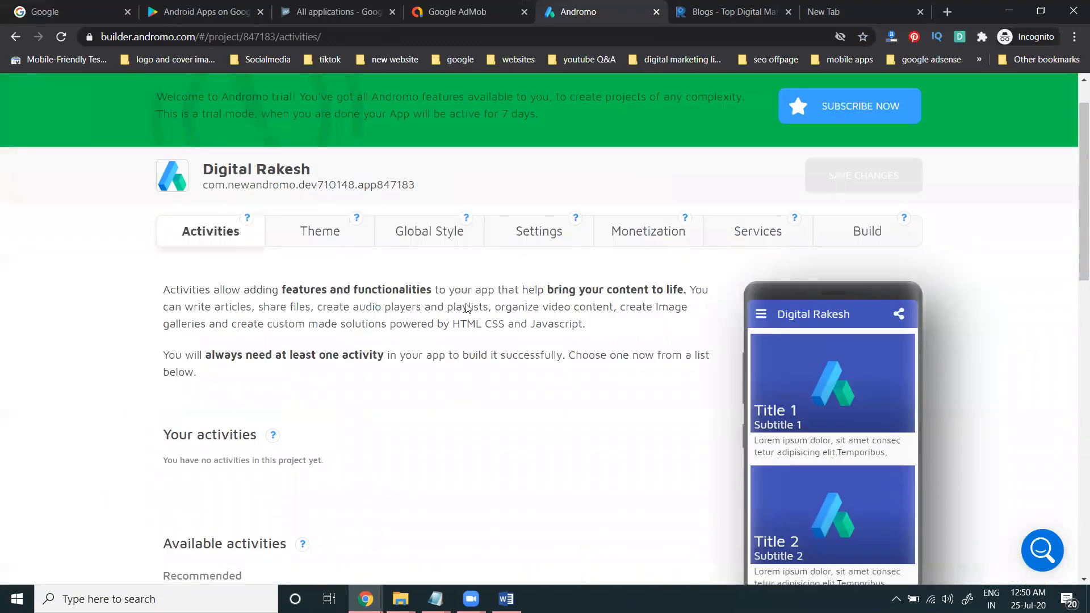
{"action": "scroll", "coordinate": [467, 307], "scroll_direction": "up", "scroll_amount": 1}
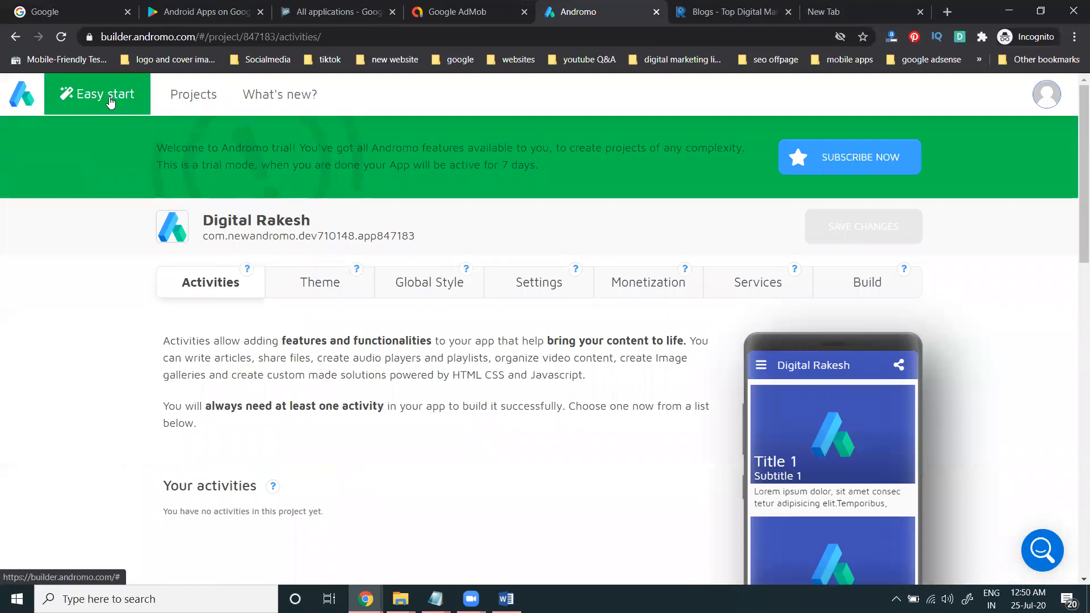
{"action": "scroll", "coordinate": [439, 360], "scroll_direction": "down", "scroll_amount": 3}
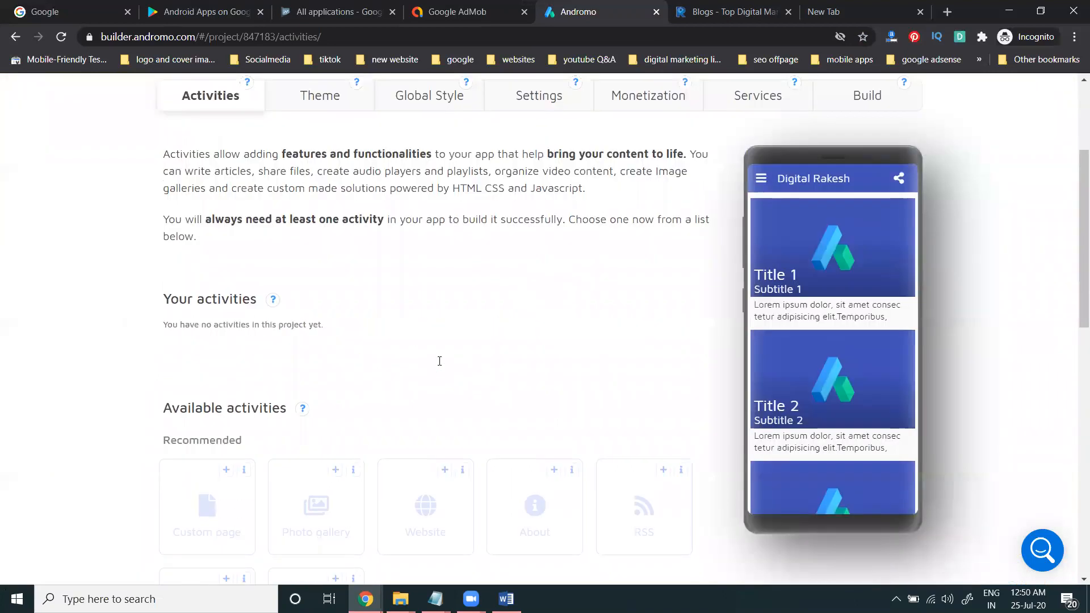
{"action": "scroll", "coordinate": [437, 364], "scroll_direction": "down", "scroll_amount": 4}
{"action": "scroll", "coordinate": [435, 362], "scroll_direction": "down", "scroll_amount": 5}
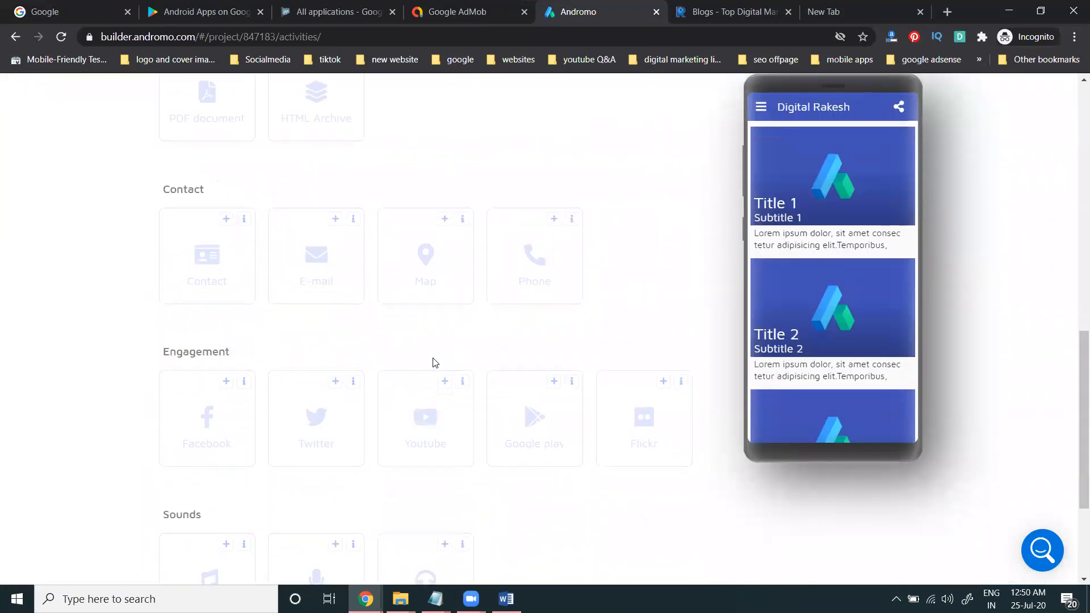
{"action": "scroll", "coordinate": [433, 362], "scroll_direction": "down", "scroll_amount": 3}
{"action": "scroll", "coordinate": [437, 348], "scroll_direction": "up", "scroll_amount": 6}
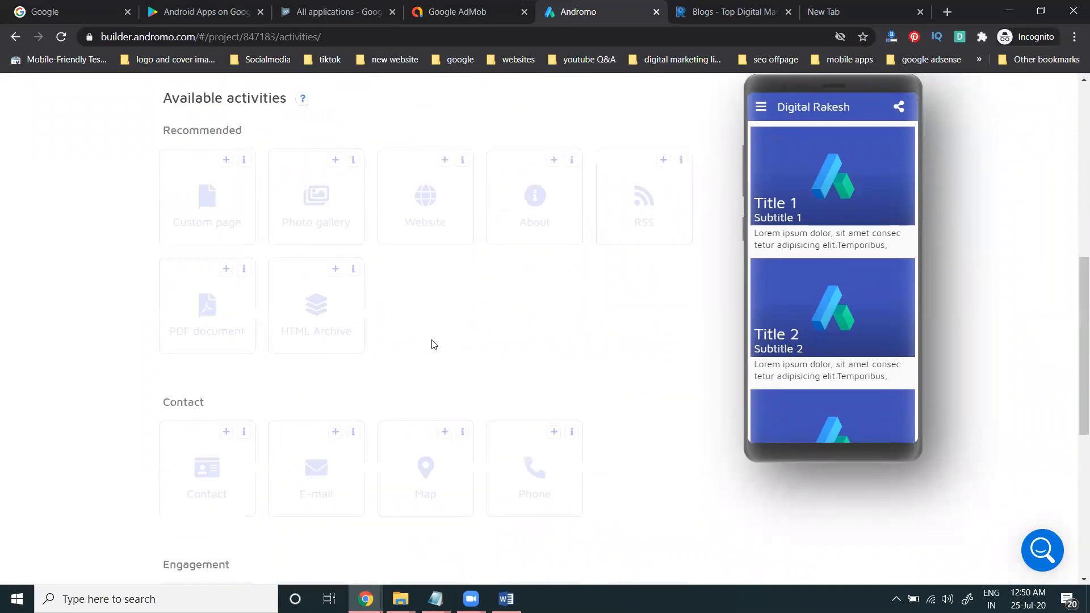
{"action": "scroll", "coordinate": [433, 344], "scroll_direction": "up", "scroll_amount": 8}
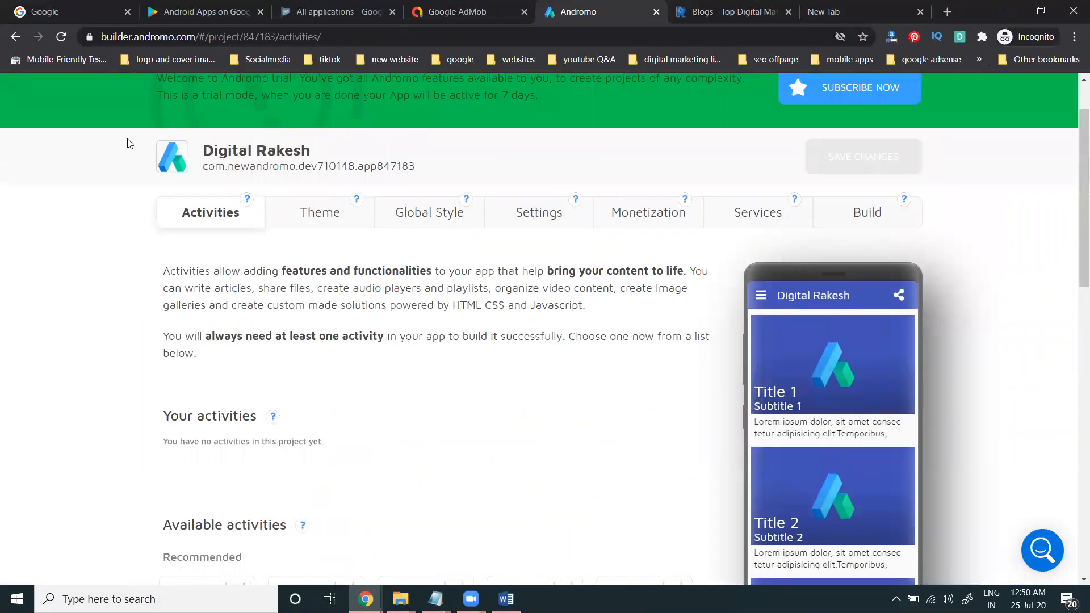
{"action": "scroll", "coordinate": [129, 144], "scroll_direction": "up", "scroll_amount": 2}
{"action": "left_click", "coordinate": [178, 98]}
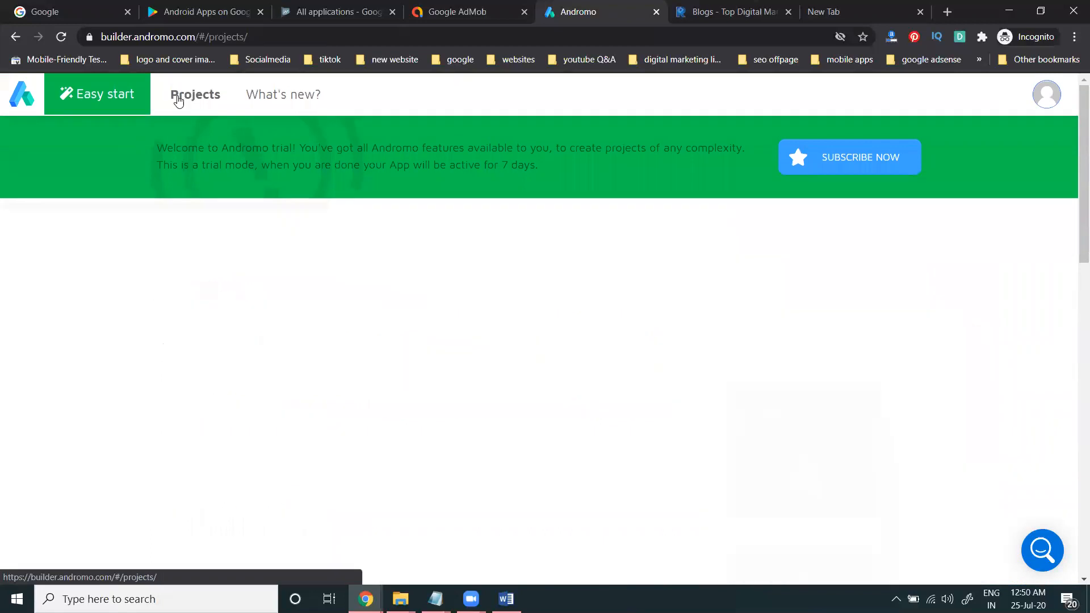
{"action": "scroll", "coordinate": [341, 311], "scroll_direction": "down", "scroll_amount": 3}
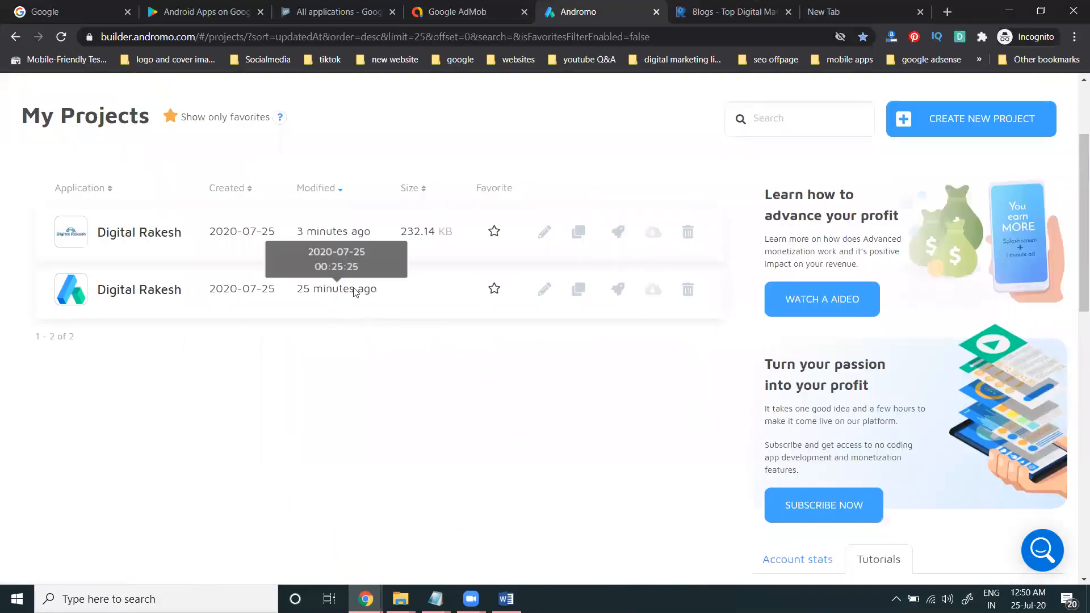
Step: Delete the second Digital Rakesh project and open the remaining one for editing
{"action": "left_click", "coordinate": [687, 289]}
{"action": "left_click", "coordinate": [685, 211]}
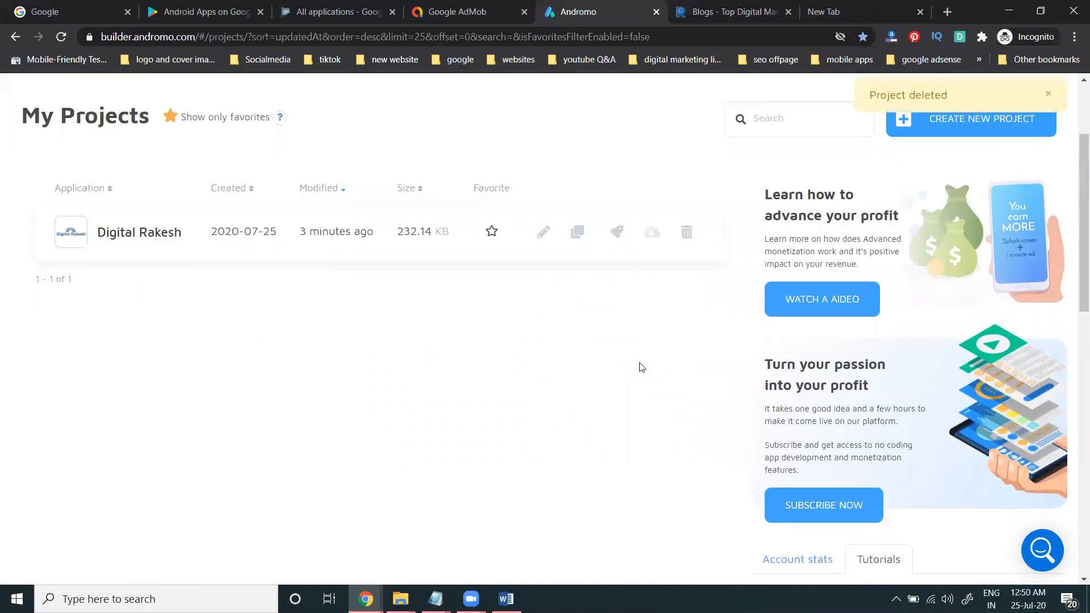
{"action": "left_click", "coordinate": [542, 233]}
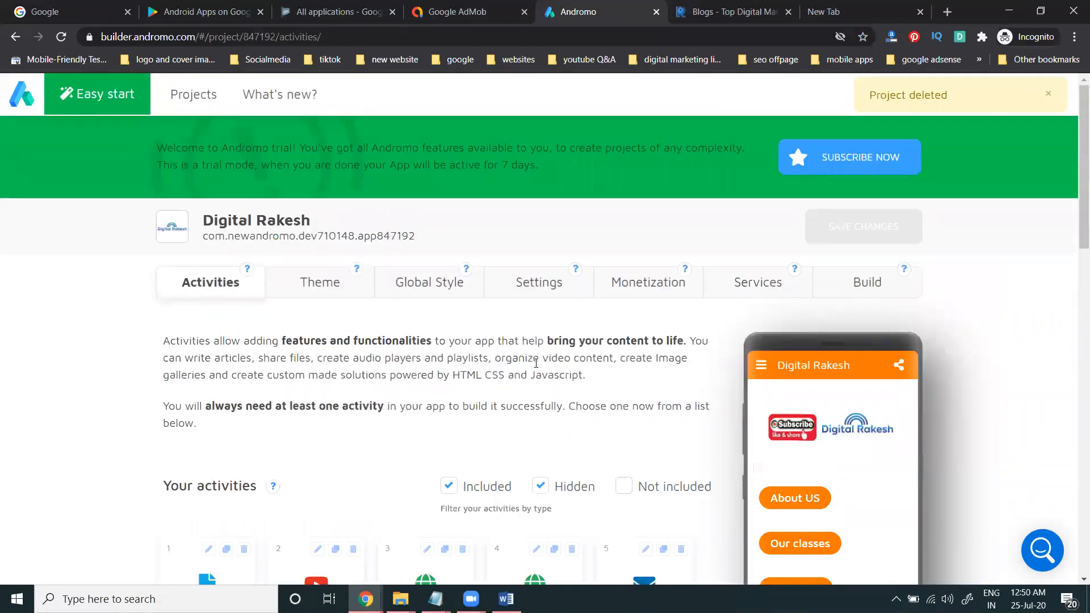
Step: Confirm the Build page shows 3 builds left, then bring up Easy Start from Activities
{"action": "left_click", "coordinate": [853, 290]}
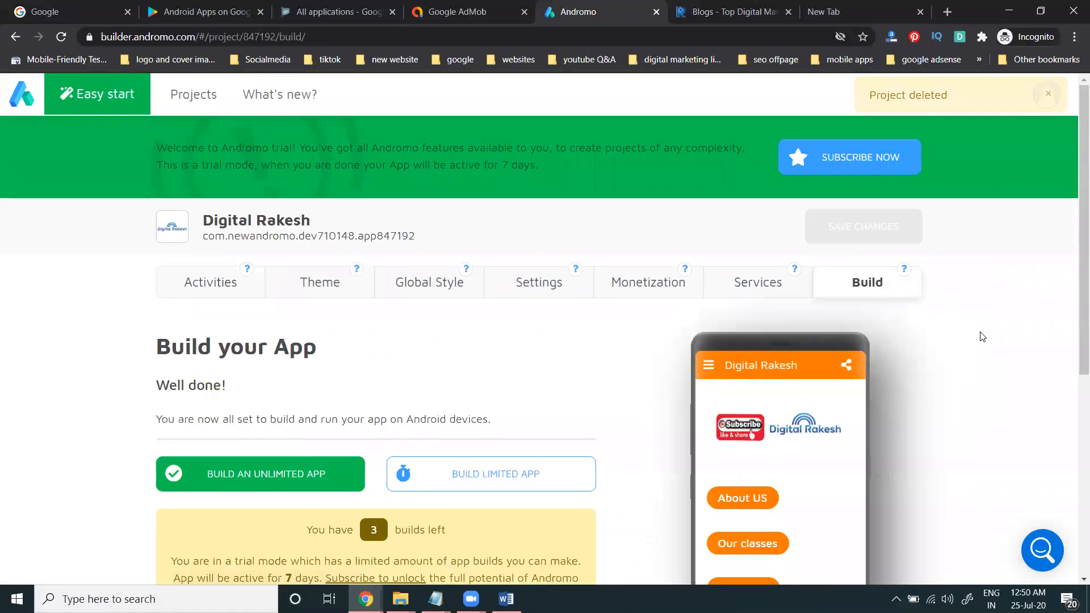
{"action": "scroll", "coordinate": [987, 344], "scroll_direction": "down", "scroll_amount": 1}
{"action": "scroll", "coordinate": [987, 345], "scroll_direction": "down", "scroll_amount": 2}
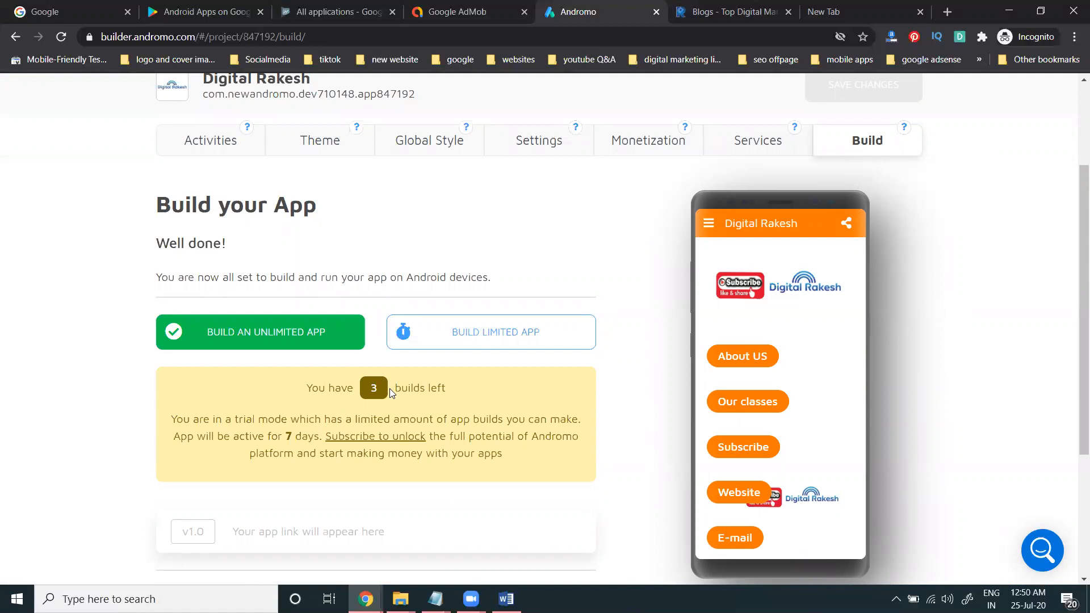
{"action": "left_click", "coordinate": [210, 140]}
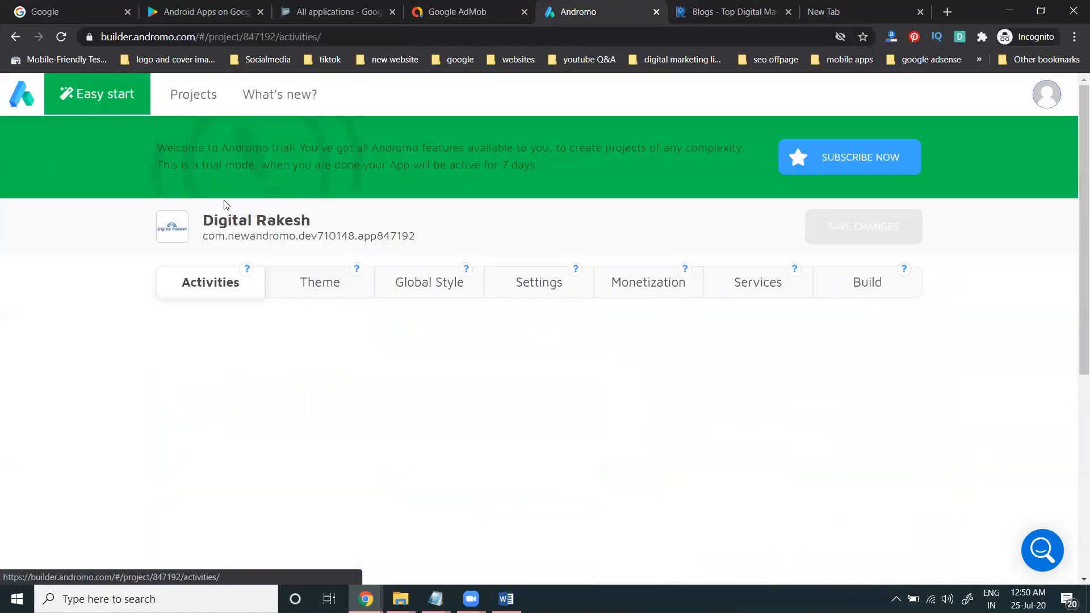
{"action": "left_click", "coordinate": [79, 93]}
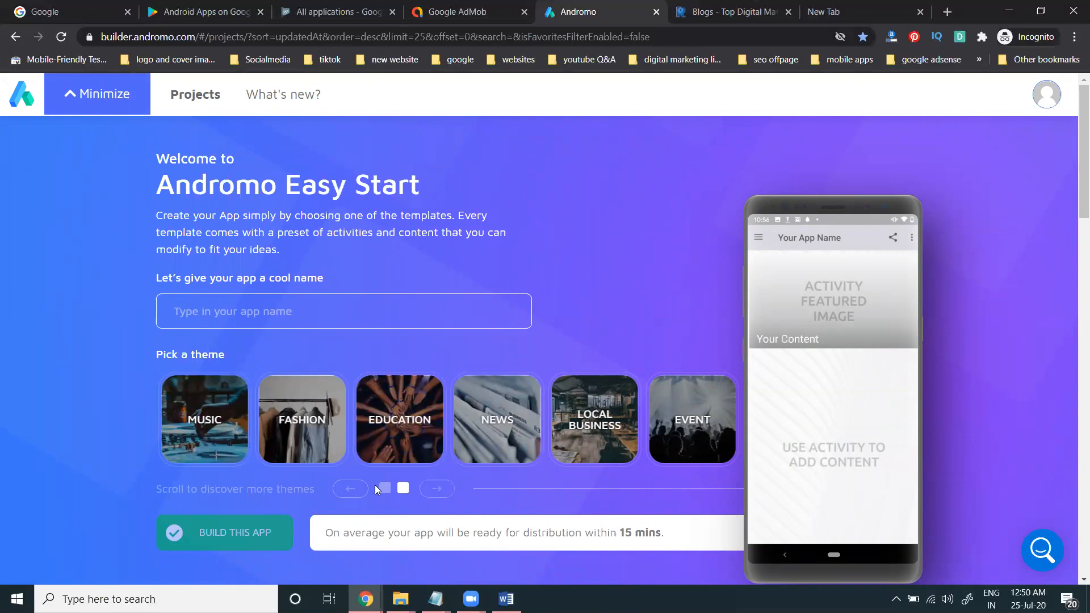
Step: Preview the Inspire and Recipe theme templates, then go back to My Projects
{"action": "left_click", "coordinate": [351, 489]}
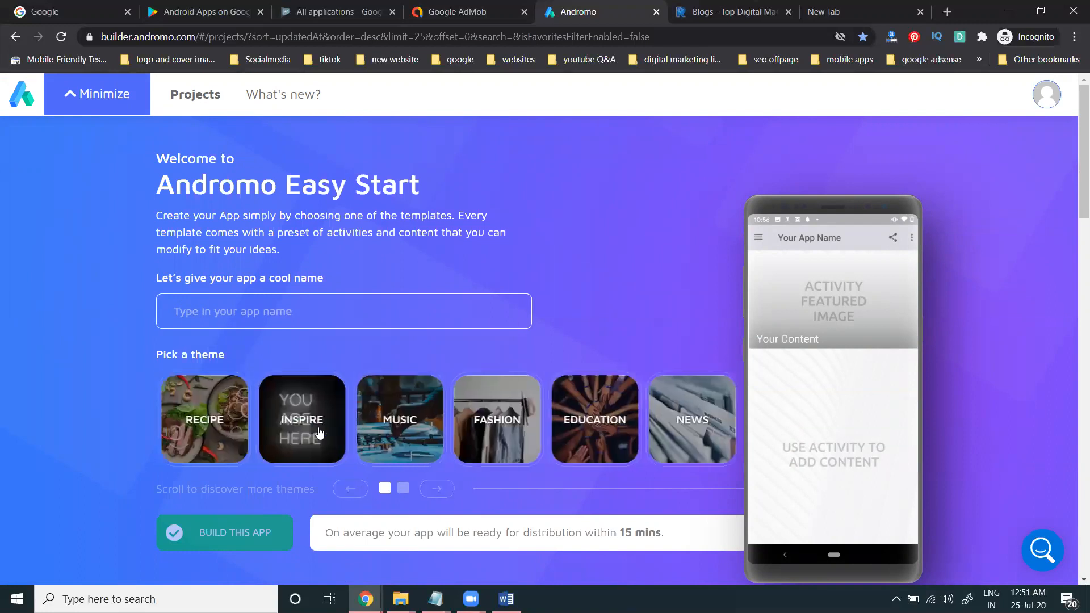
{"action": "left_click", "coordinate": [311, 417]}
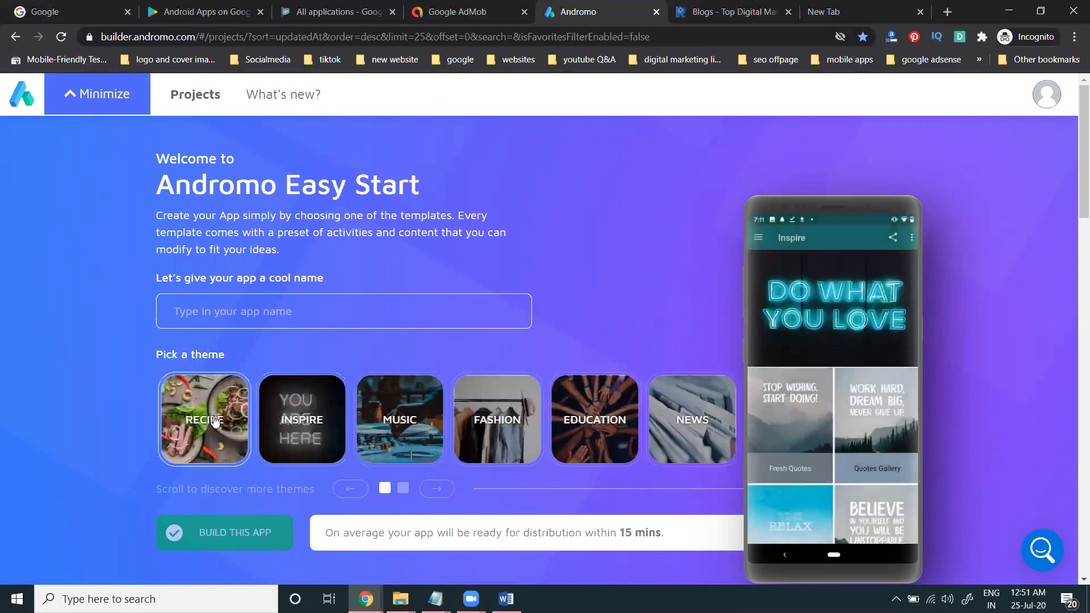
{"action": "left_click", "coordinate": [213, 420]}
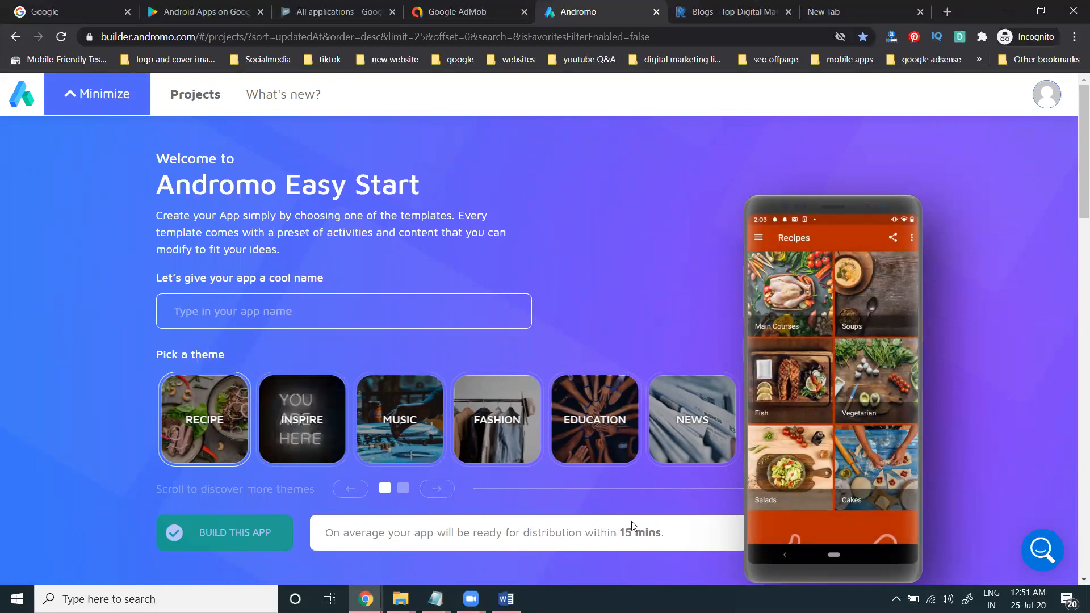
{"action": "left_click", "coordinate": [193, 97]}
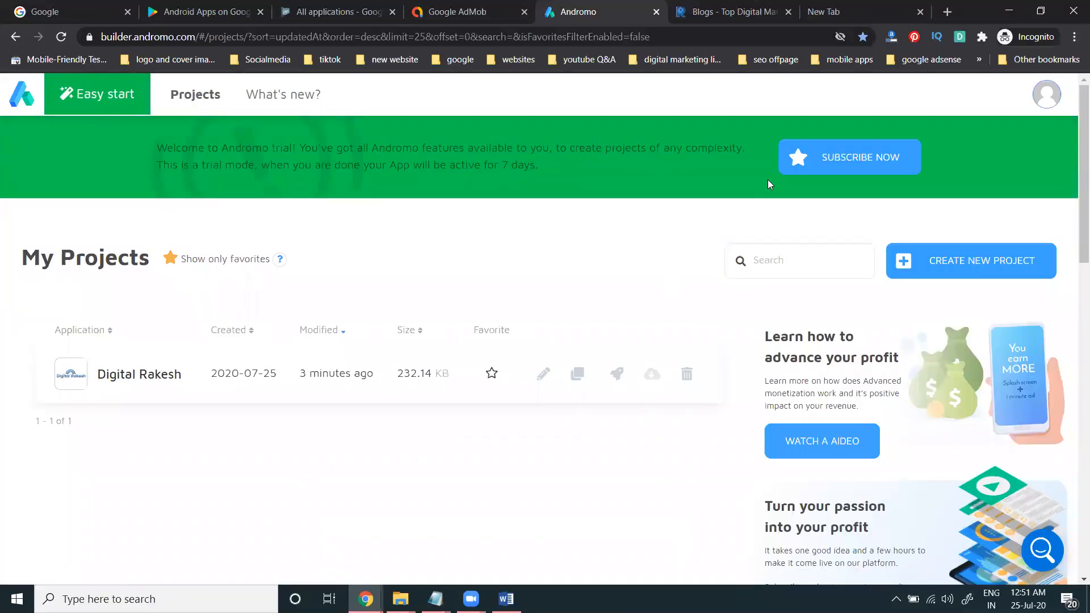
Step: Open the subscription plans page in a new browser tab
{"action": "right_click", "coordinate": [824, 151]}
{"action": "left_click", "coordinate": [844, 161]}
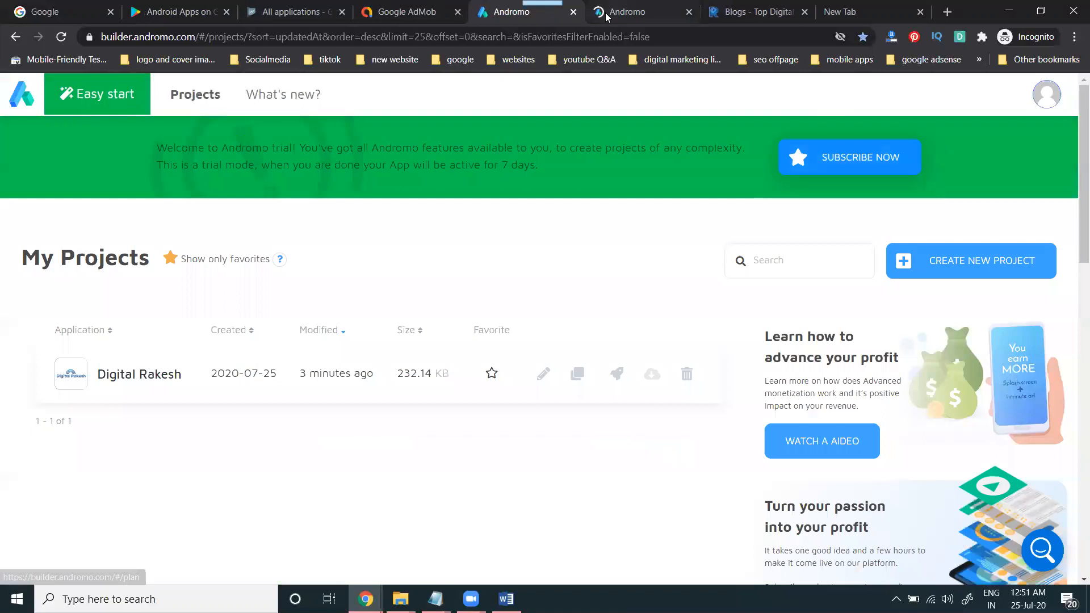
{"action": "key", "text": "ctrl+Tab"}
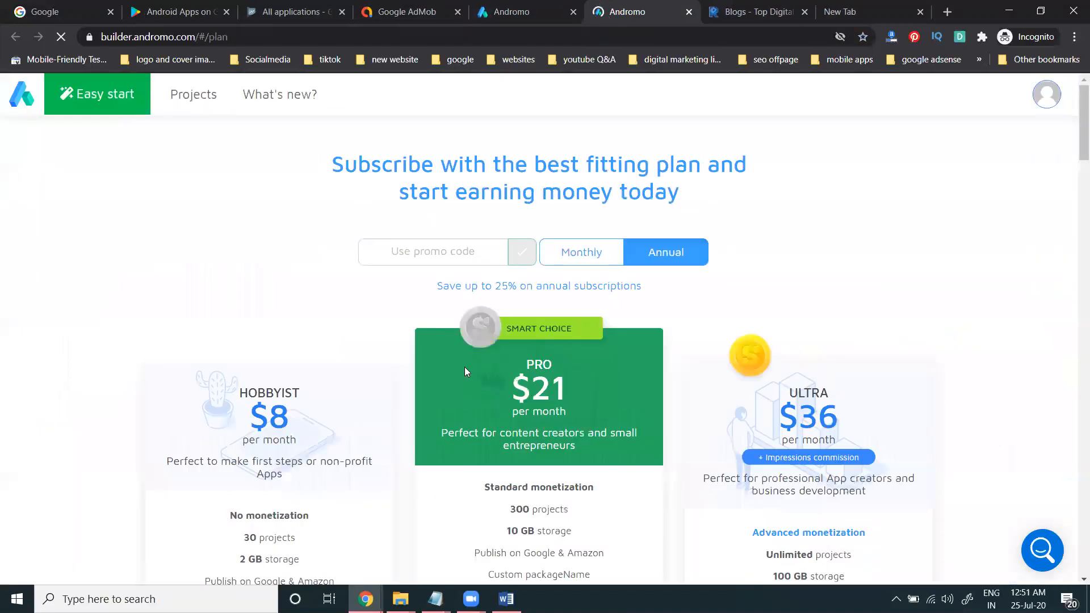
Step: Compare annual pricing: Hobbyist $8, Pro $21, Ultra $36 per month, then return to the blogs page
{"action": "scroll", "coordinate": [32, 252], "scroll_direction": "down", "scroll_amount": 3}
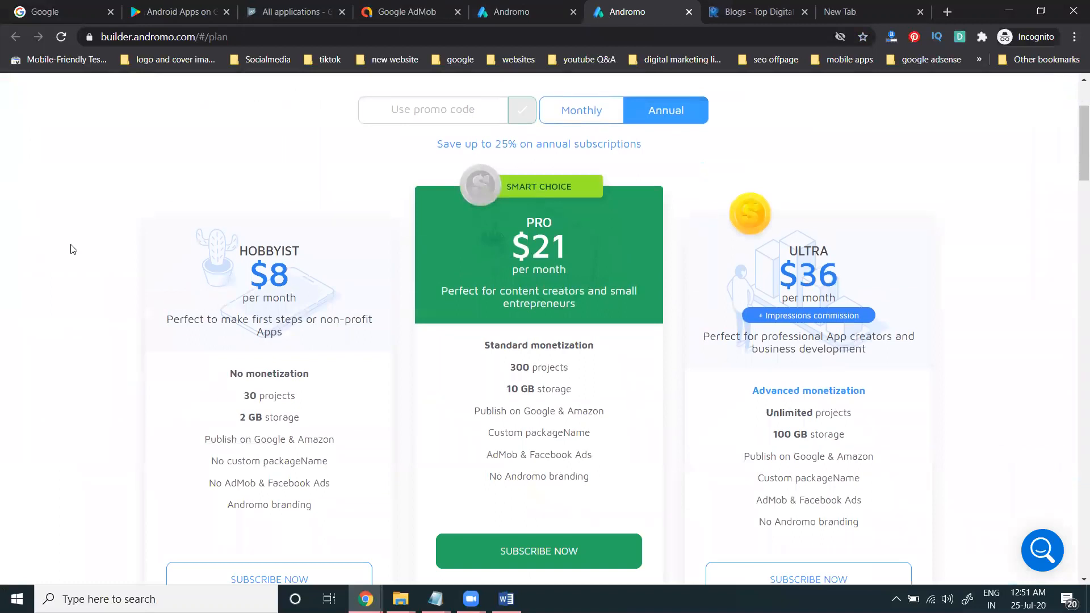
{"action": "left_click", "coordinate": [590, 116]}
{"action": "left_click", "coordinate": [658, 116]}
{"action": "left_click", "coordinate": [578, 121]}
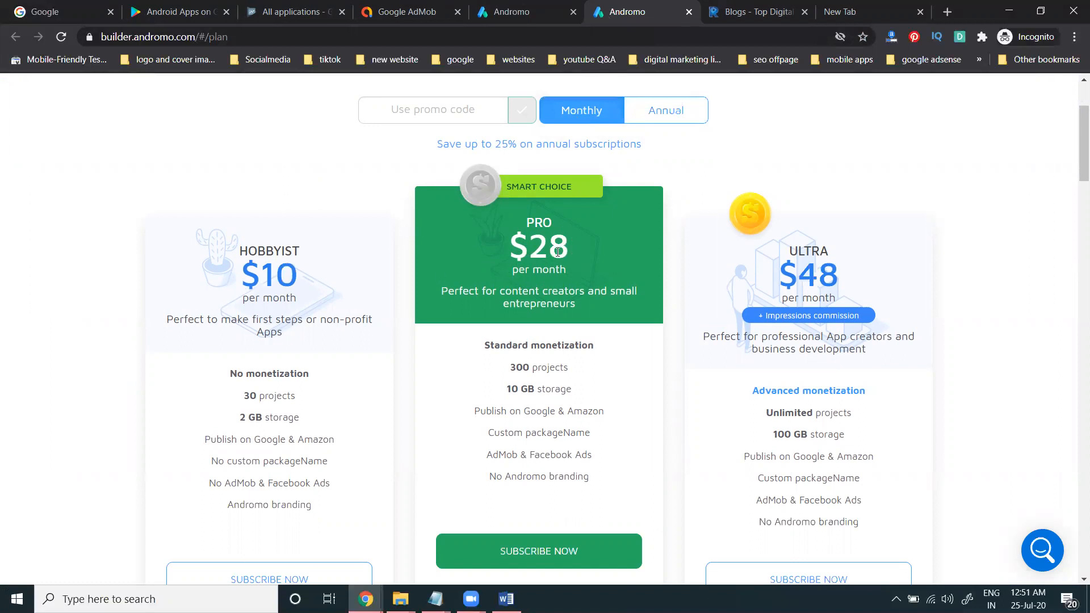
{"action": "left_click", "coordinate": [685, 113]}
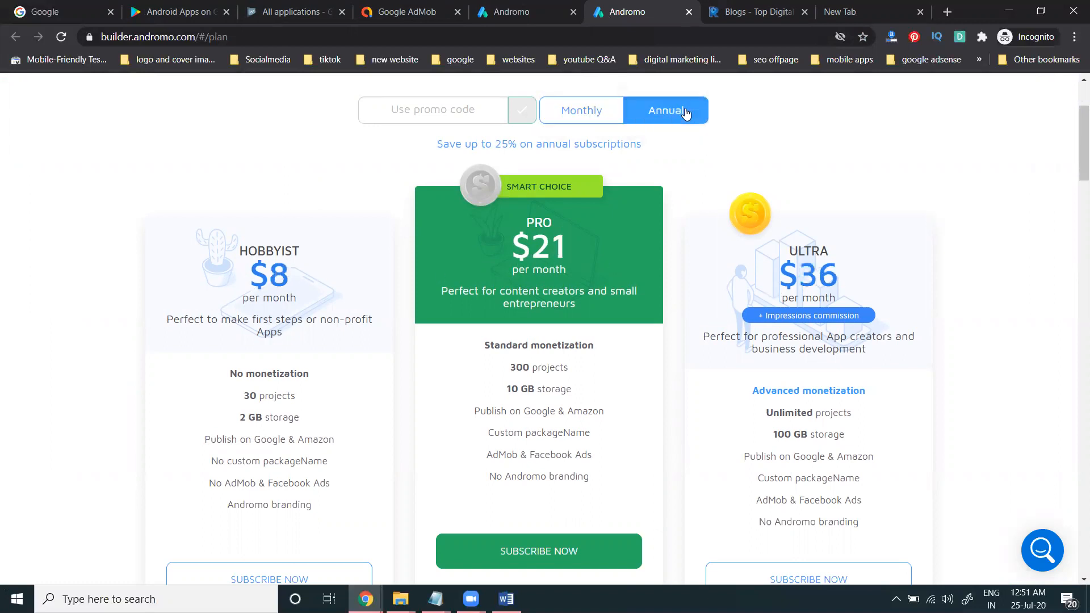
{"action": "scroll", "coordinate": [246, 176], "scroll_direction": "down", "scroll_amount": 3}
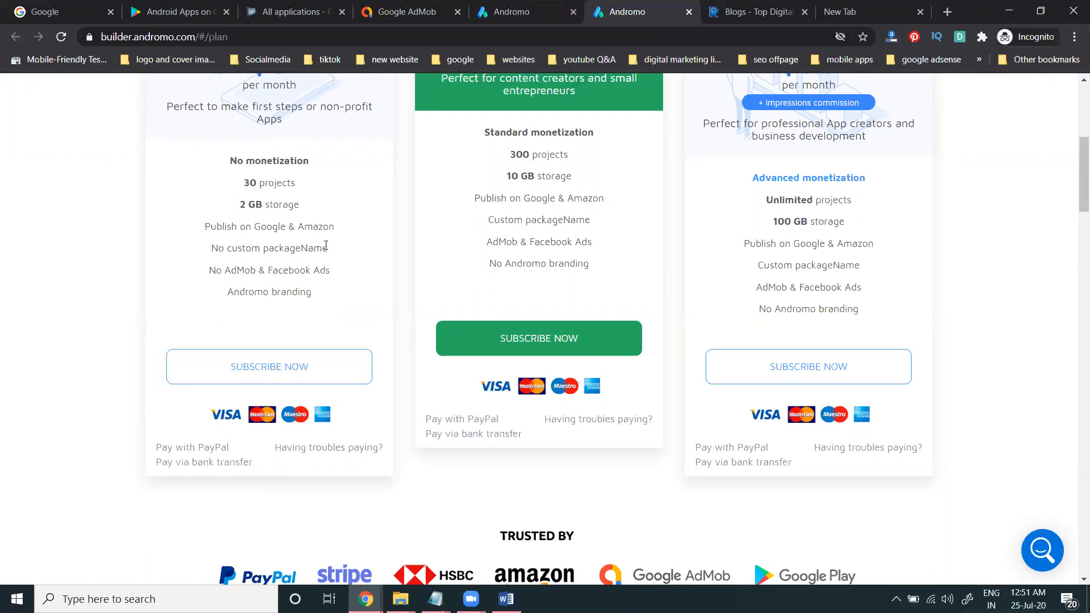
{"action": "scroll", "coordinate": [324, 245], "scroll_direction": "up", "scroll_amount": 3}
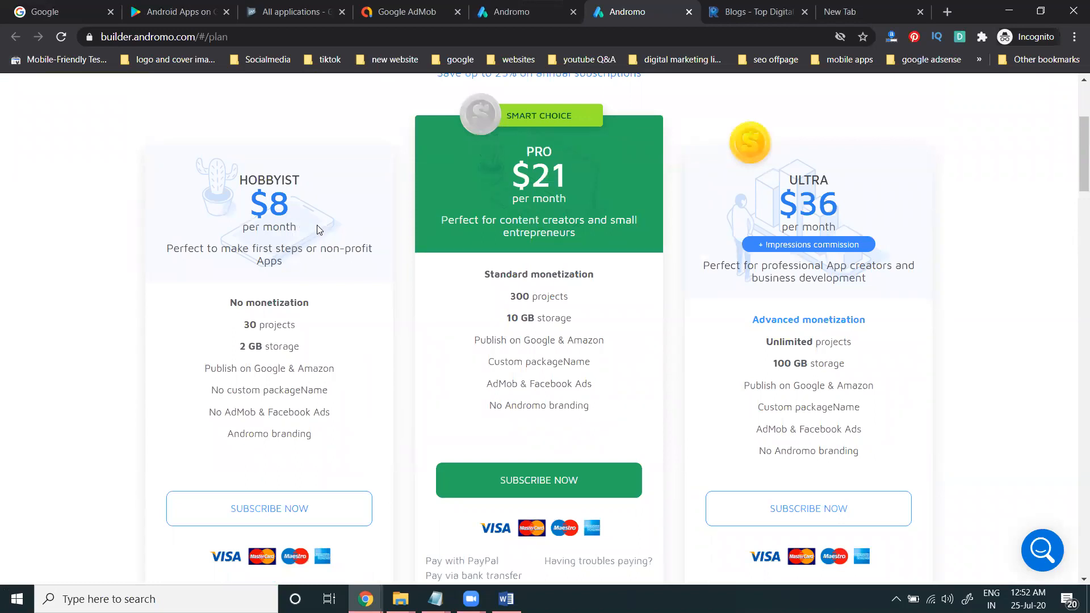
{"action": "left_click", "coordinate": [738, 12]}
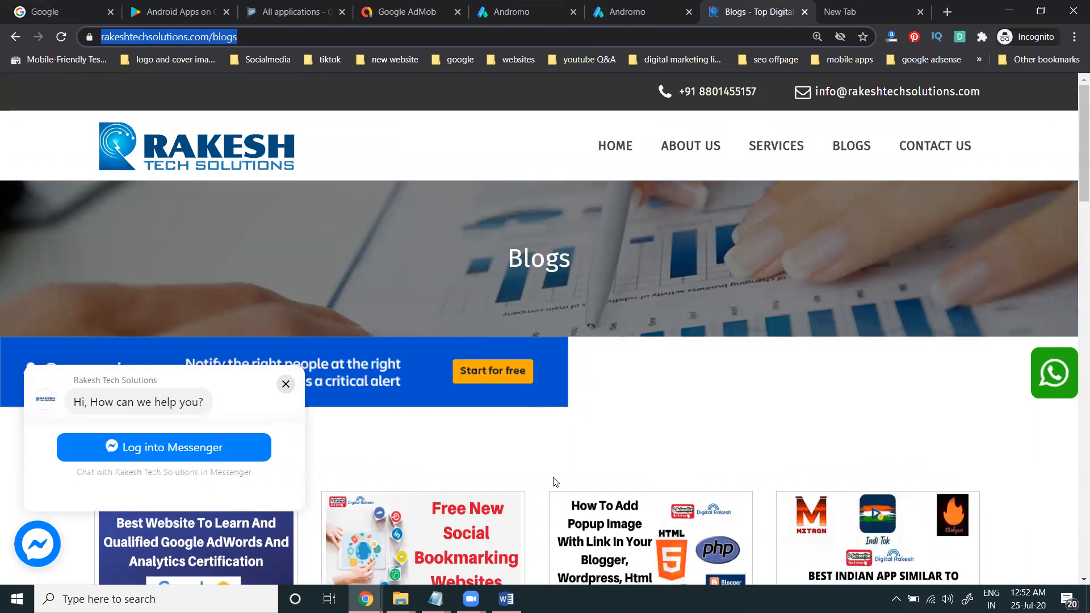
Step: Follow the AppsGeyser ad on the blogs page to open the free app creator
{"action": "left_click", "coordinate": [562, 561]}
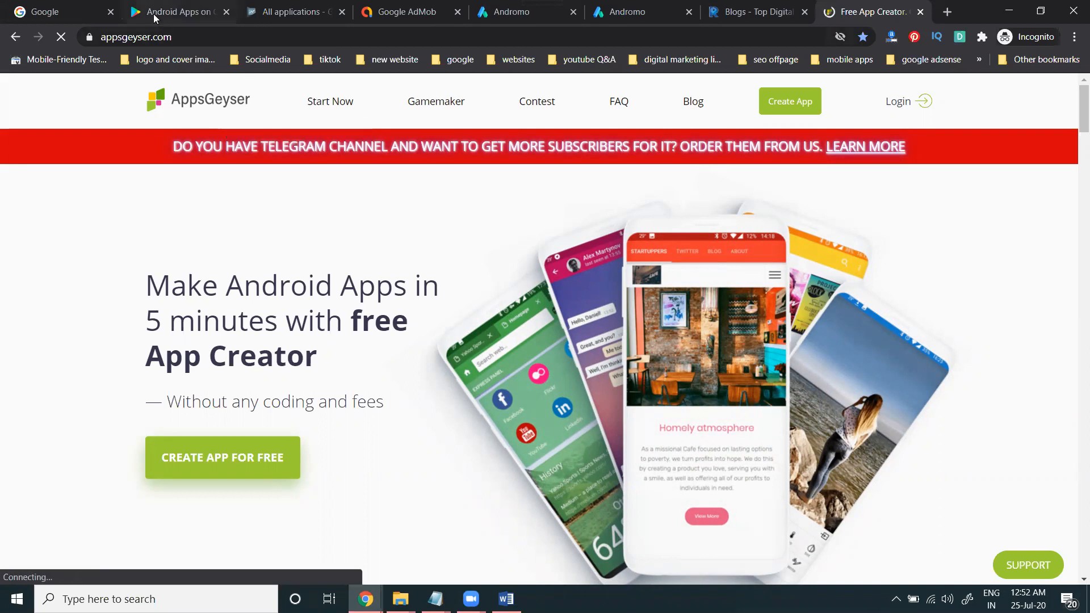
Step: Search Google Play for 'rakesh tech solutions' and open the app's listing
{"action": "left_click", "coordinate": [153, 18]}
{"action": "left_click", "coordinate": [210, 97]}
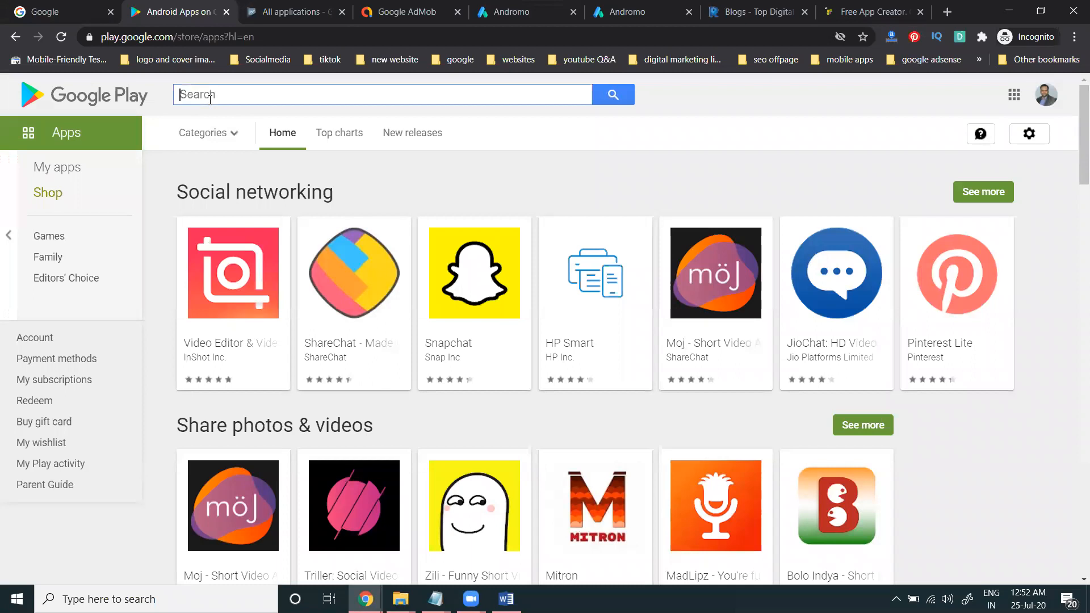
{"action": "type", "text": "rakesh"}
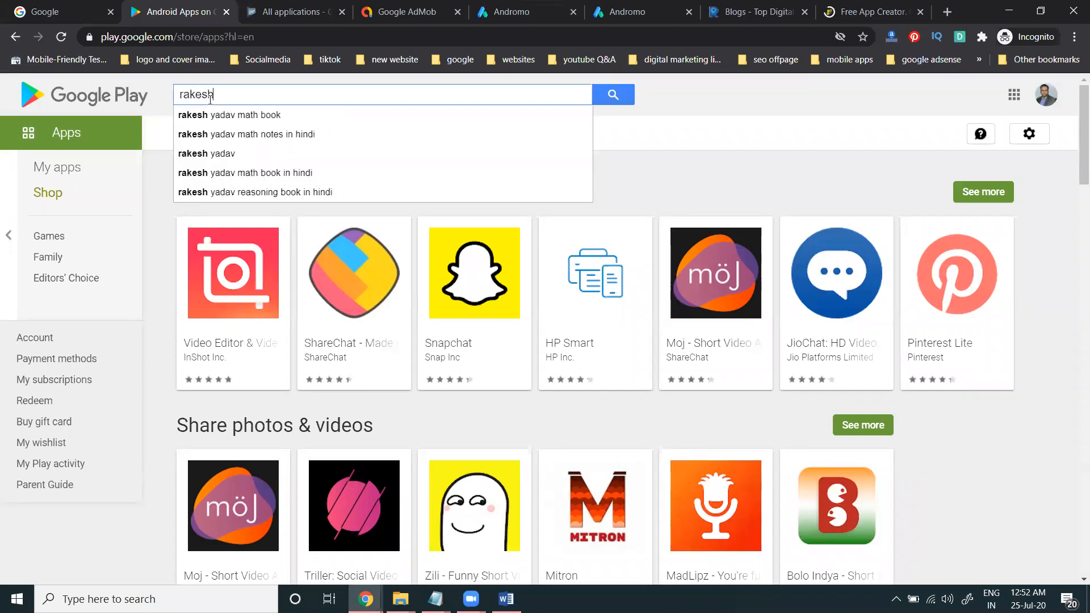
{"action": "type", "text": " tech solu"}
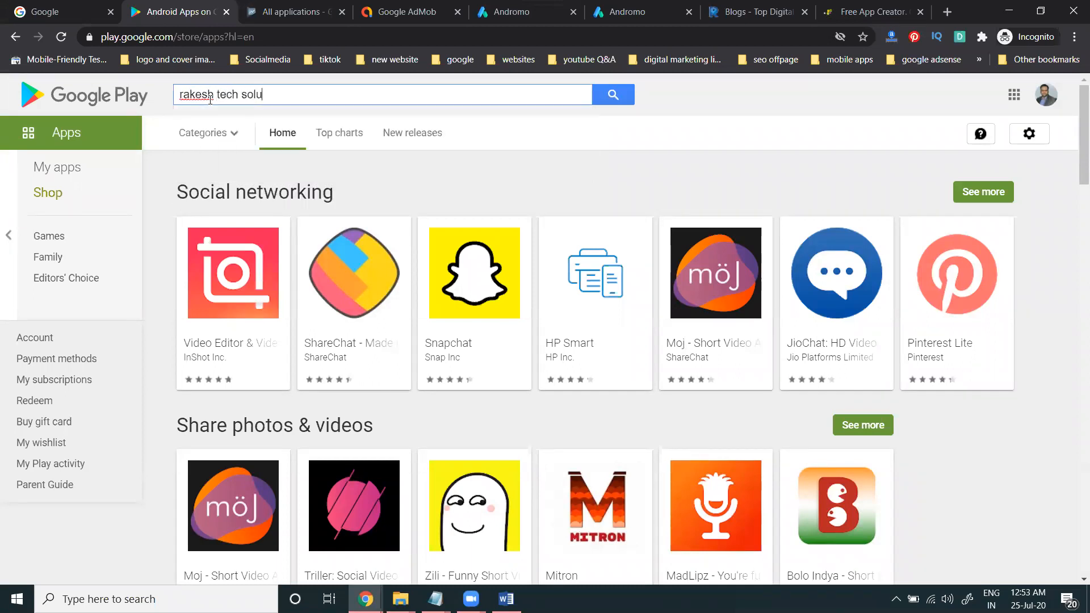
{"action": "type", "text": "tions"}
{"action": "key", "text": "Return"}
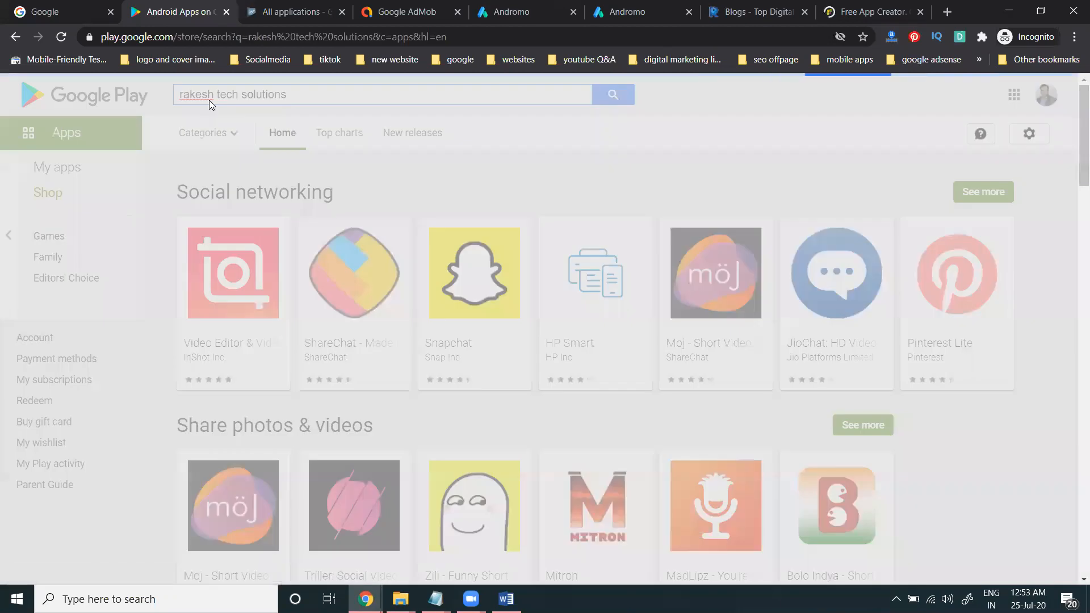
{"action": "left_click", "coordinate": [249, 279]}
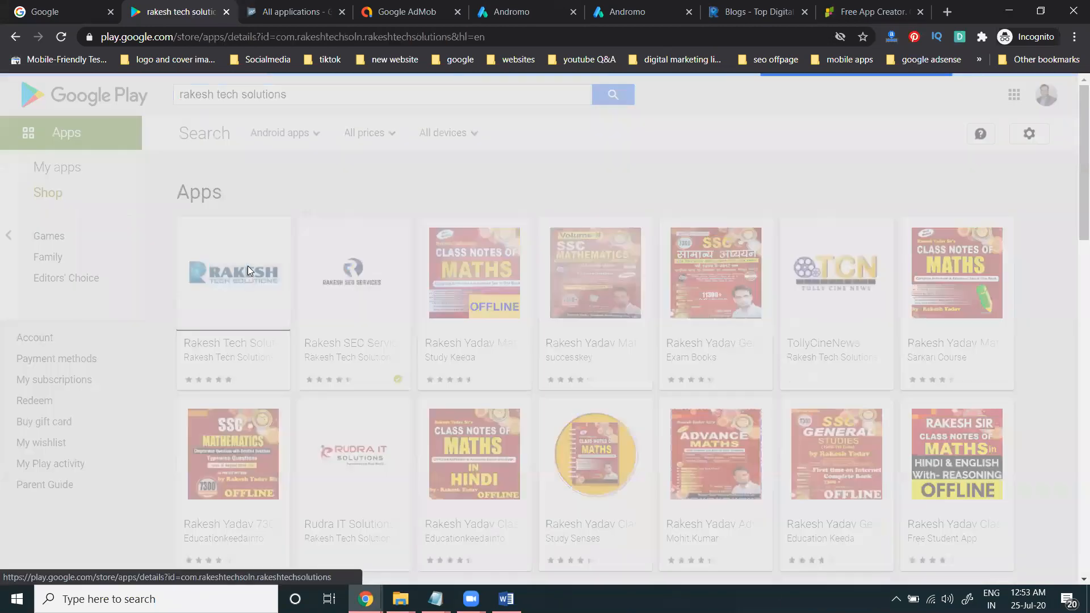
Step: Browse the app's screenshots, including Services and Mobile App Development, then return to AppsGeyser
{"action": "scroll", "coordinate": [252, 280], "scroll_direction": "down", "scroll_amount": 2}
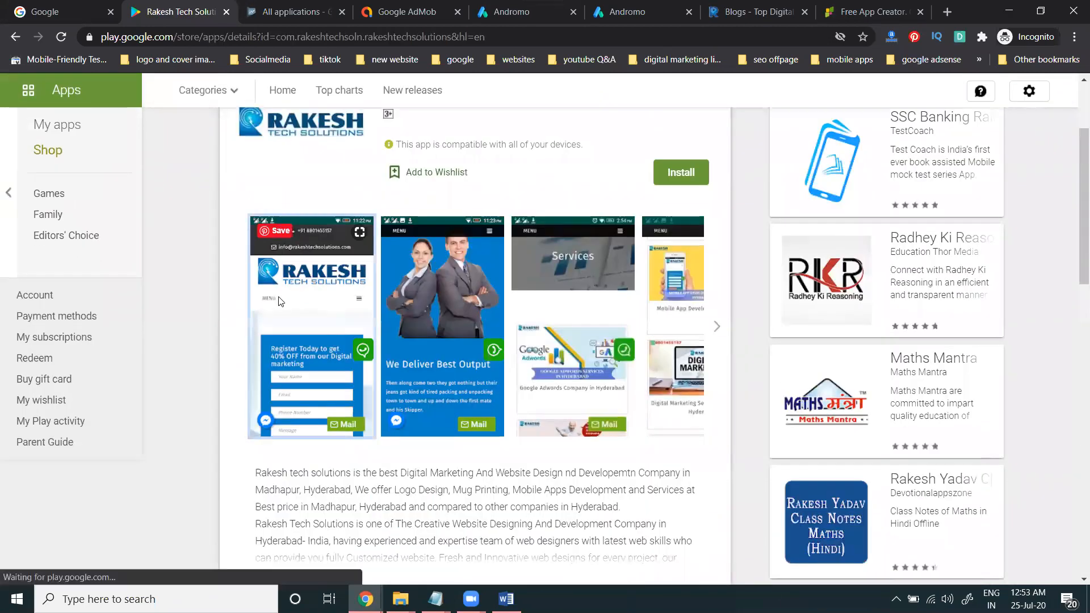
{"action": "left_click", "coordinate": [277, 301]}
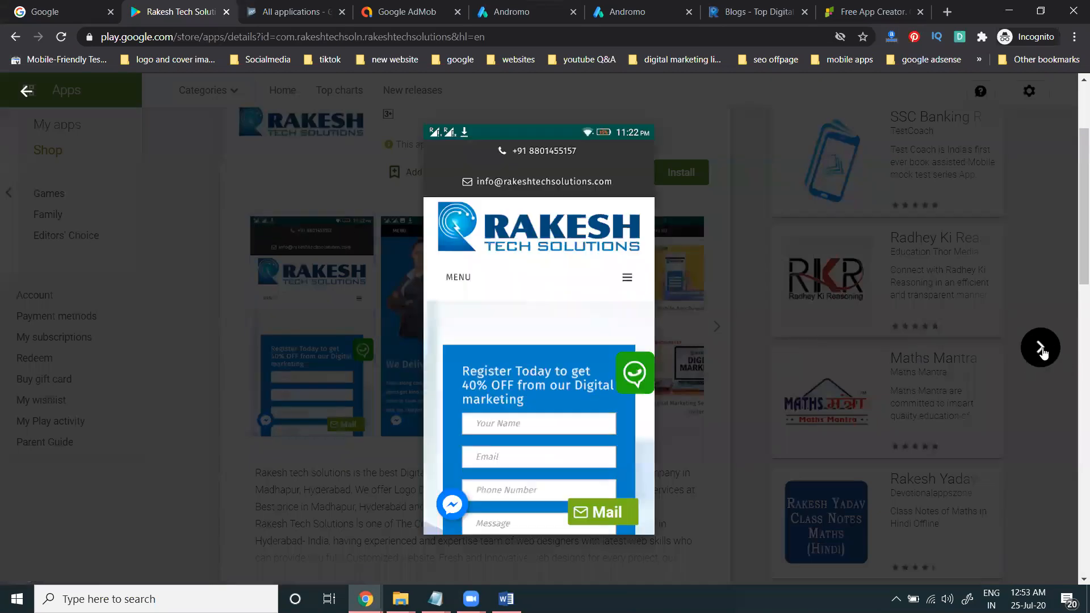
{"action": "left_click", "coordinate": [1041, 349]}
{"action": "left_click", "coordinate": [1041, 348]}
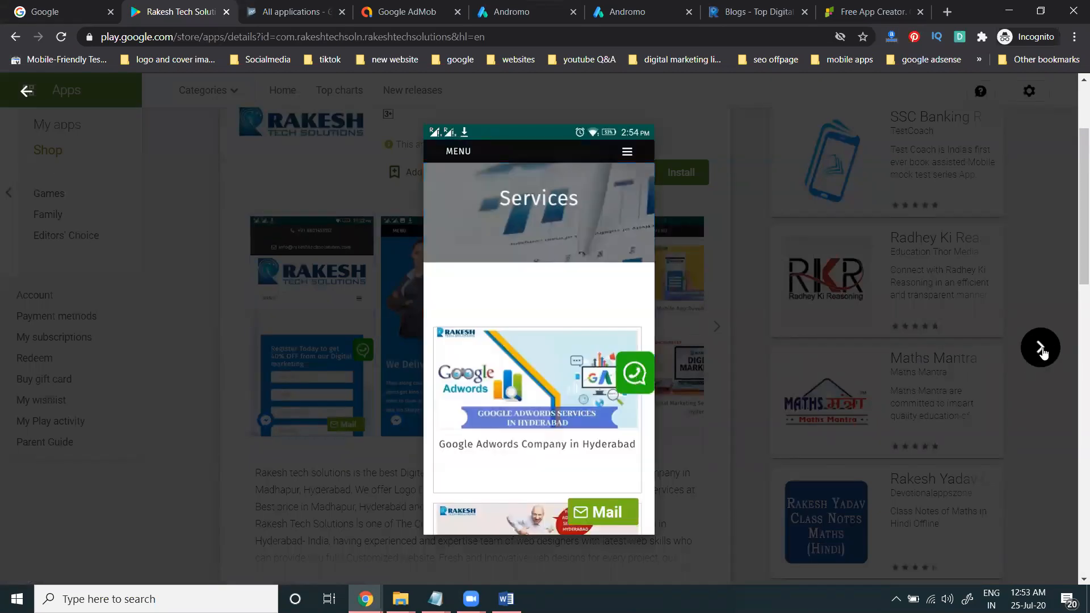
{"action": "left_click", "coordinate": [1041, 349]}
{"action": "left_click", "coordinate": [27, 90]}
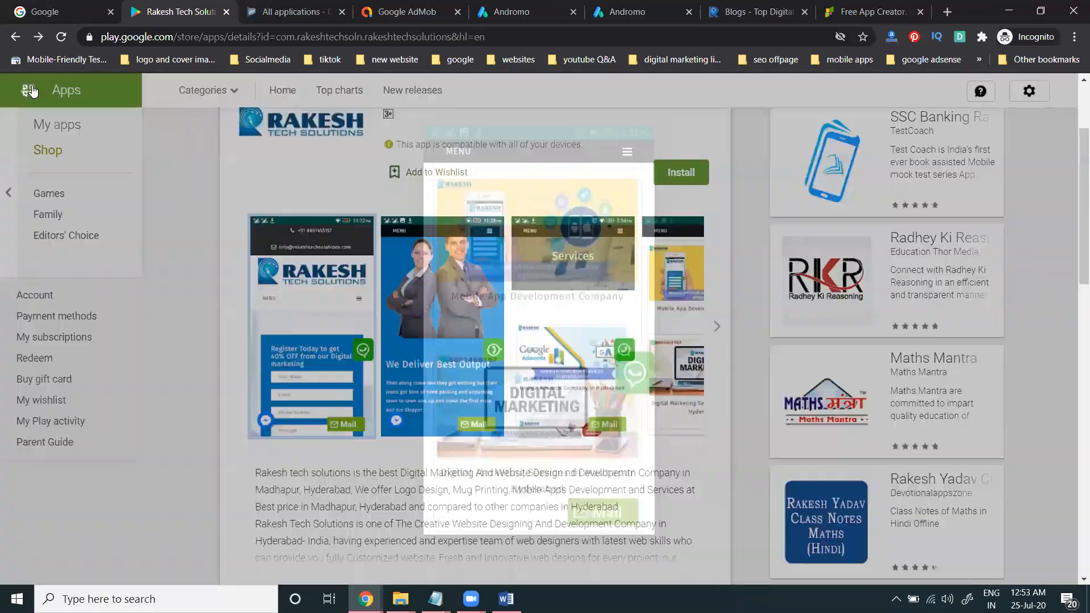
{"action": "left_click", "coordinate": [847, 10]}
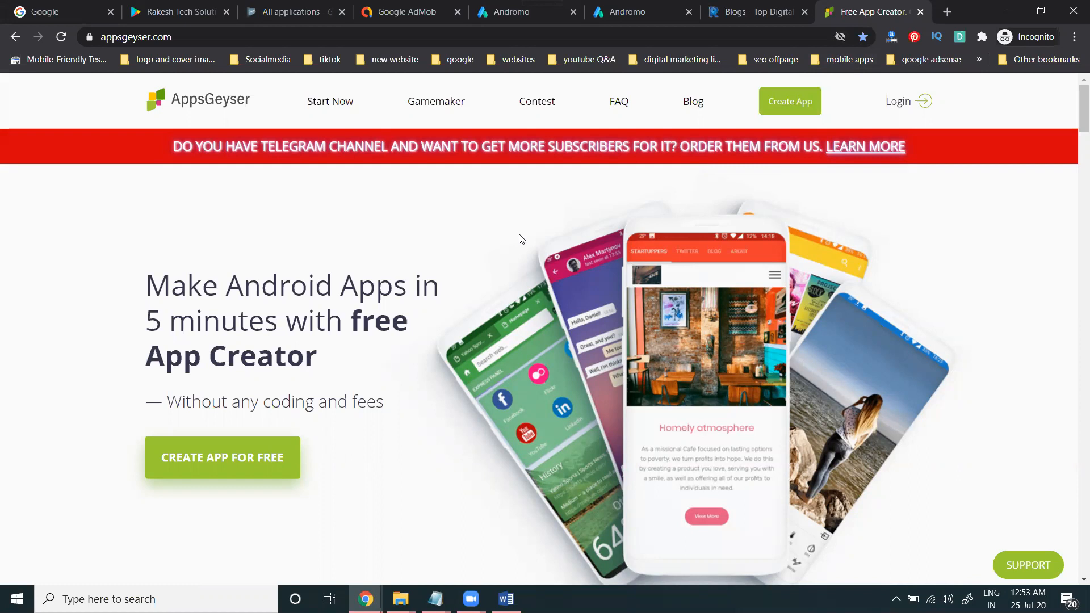
Step: Switch to the Andromo tab showing My Projects with Digital Rakesh at 232.14 KB
{"action": "left_click", "coordinate": [487, 14]}
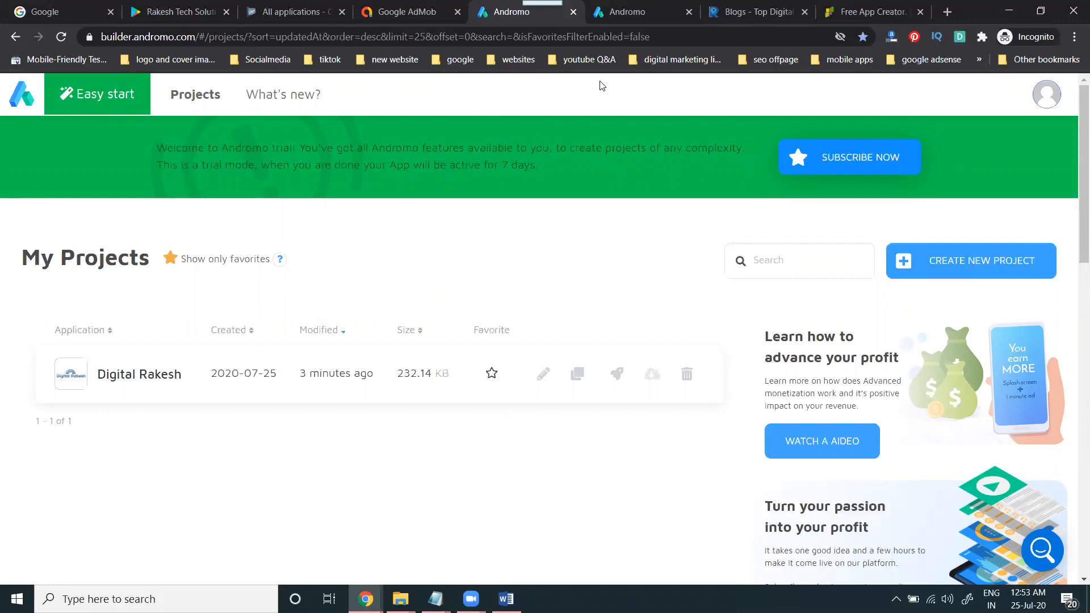
Step: Close the extra Andromo pricing-plans tab and switch to the Free App Creator tab
{"action": "left_click", "coordinate": [644, 8]}
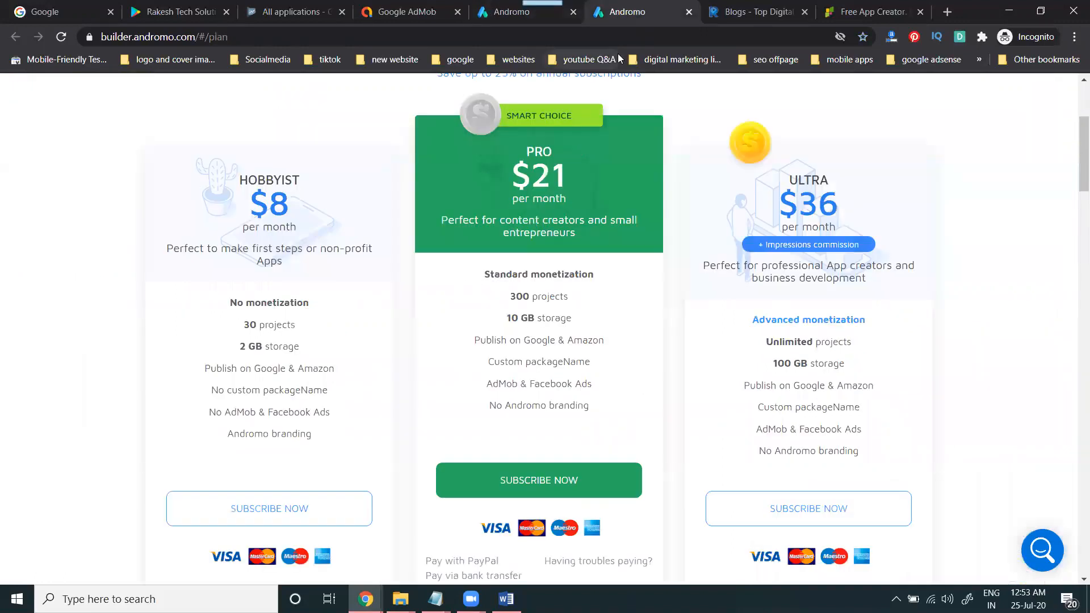
{"action": "left_click", "coordinate": [688, 12]}
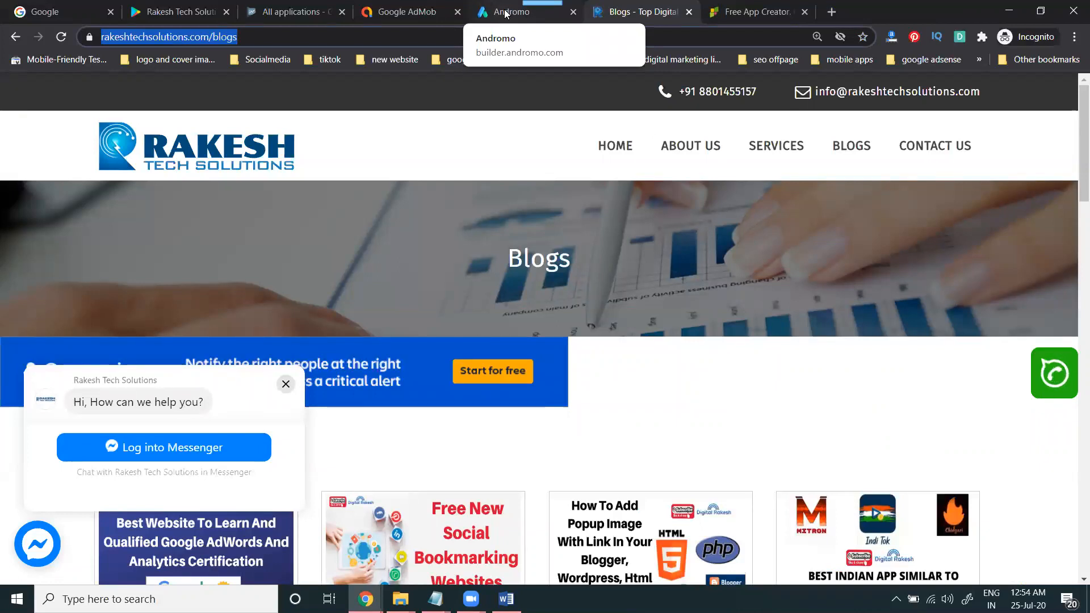
{"action": "left_click", "coordinate": [776, 12]}
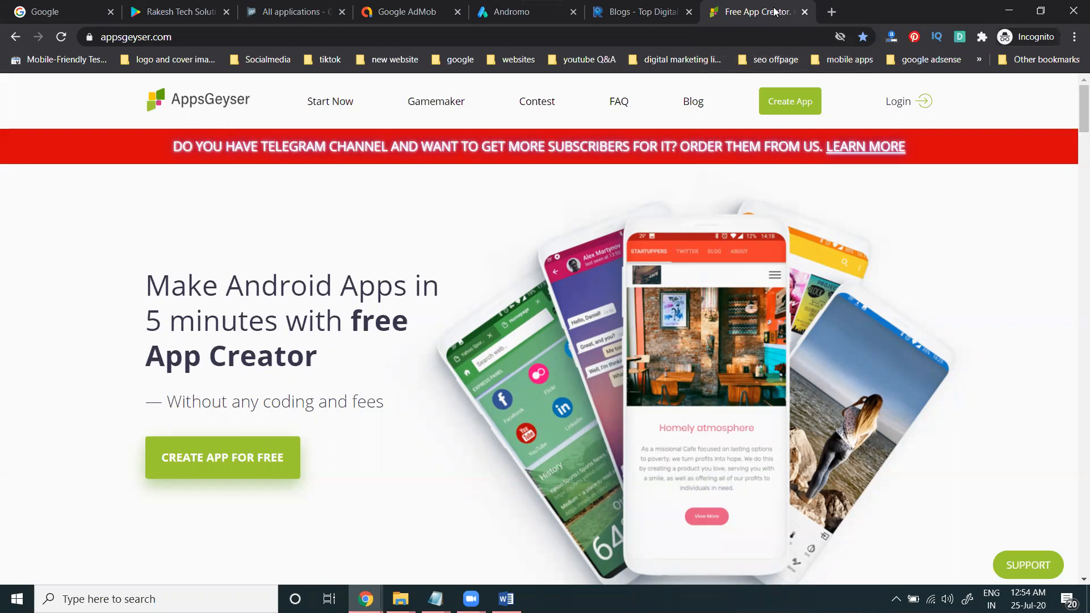
Step: Start a new AppsGeyser app and choose Create App to Earn for Individual templates
{"action": "left_click", "coordinate": [341, 103]}
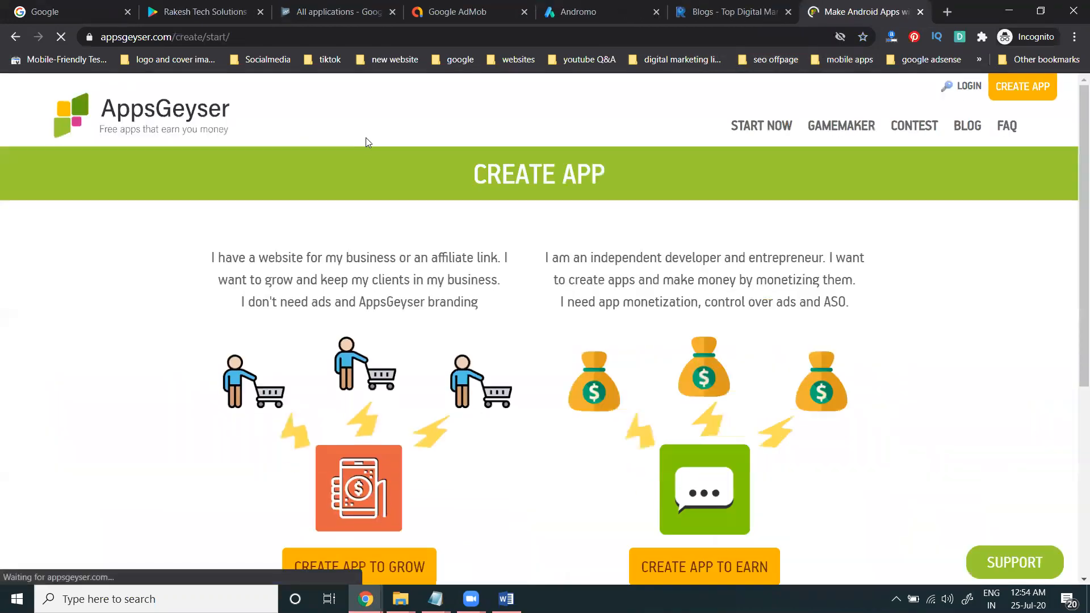
{"action": "scroll", "coordinate": [380, 165], "scroll_direction": "down", "scroll_amount": 5}
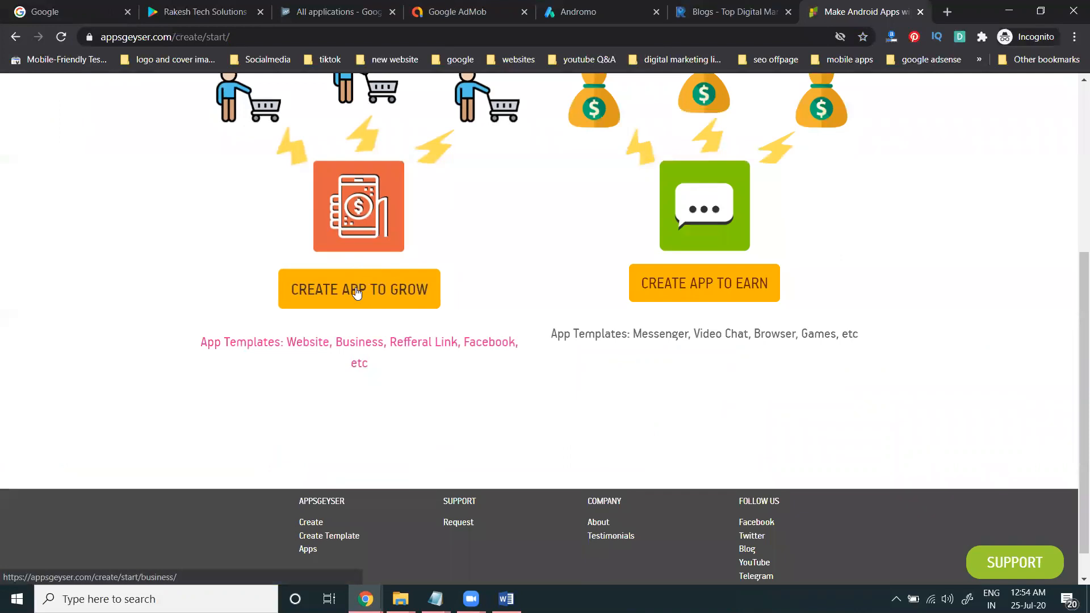
{"action": "left_click", "coordinate": [651, 290]}
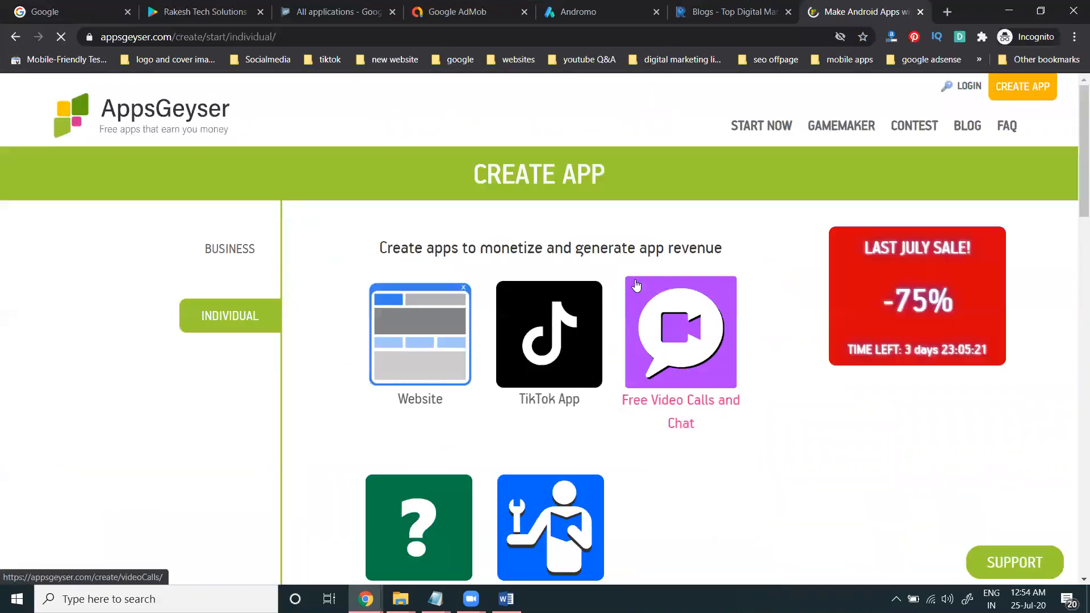
{"action": "scroll", "coordinate": [487, 283], "scroll_direction": "down", "scroll_amount": 1}
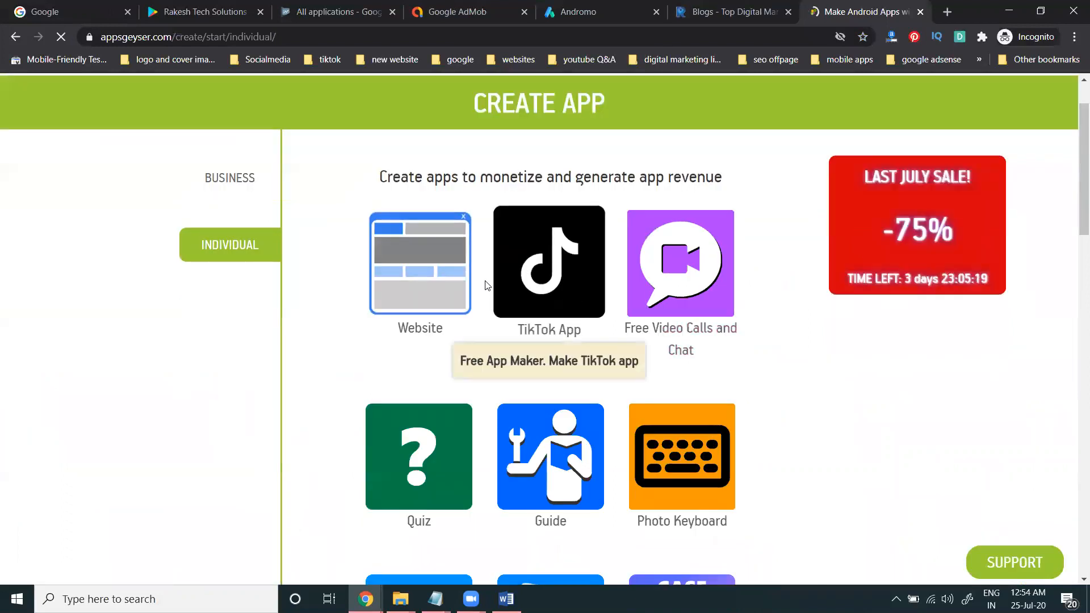